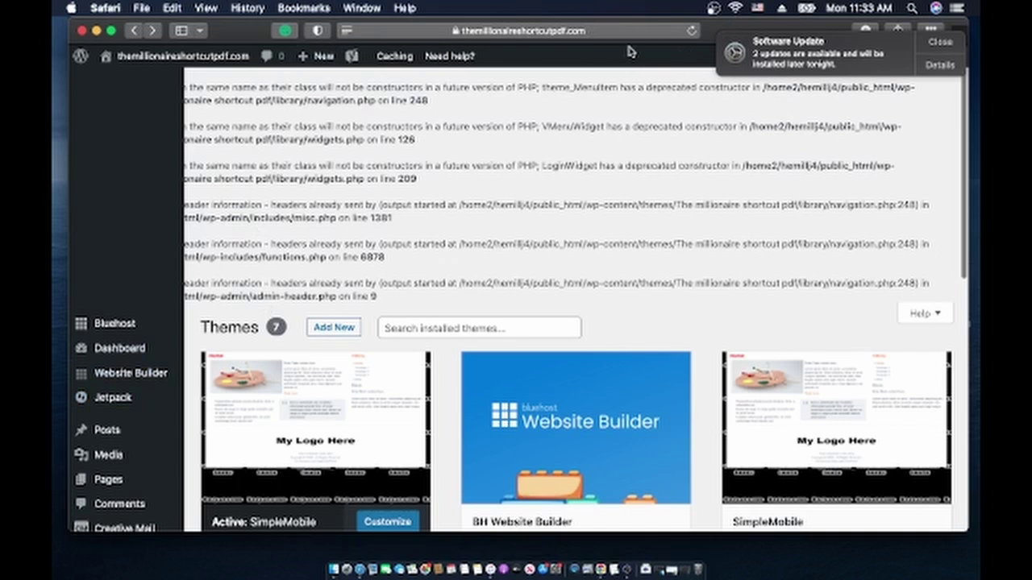
Switch from Safari to Chrome and bring up the Bluehost portal's home page for the site
left_click(97, 31)
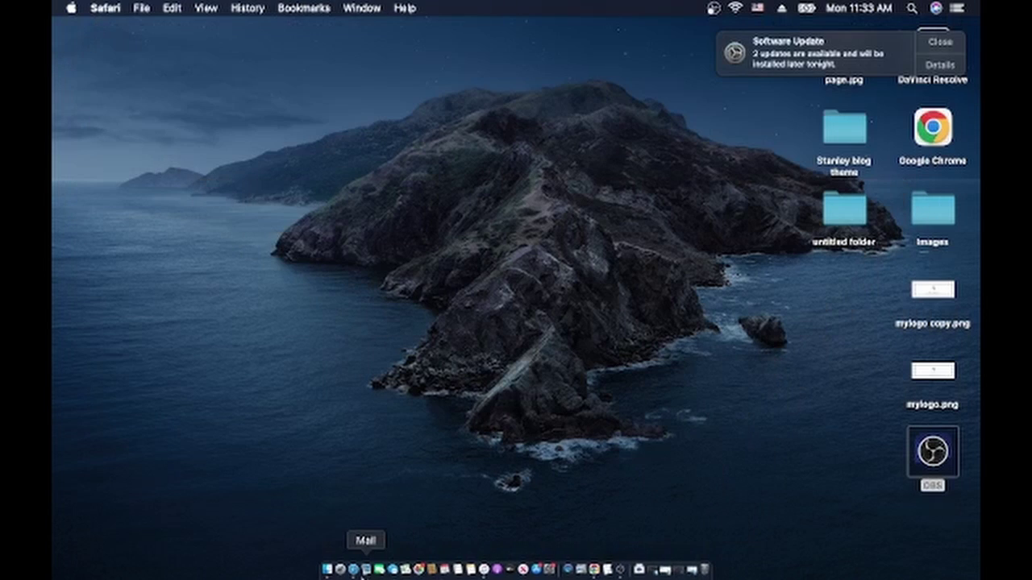
left_click(353, 570)
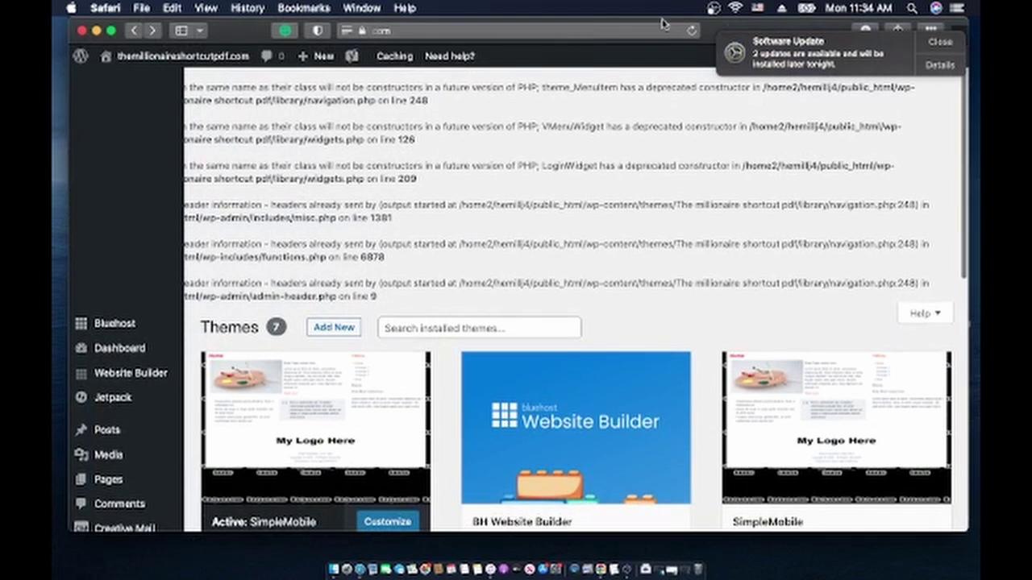
left_click(601, 570)
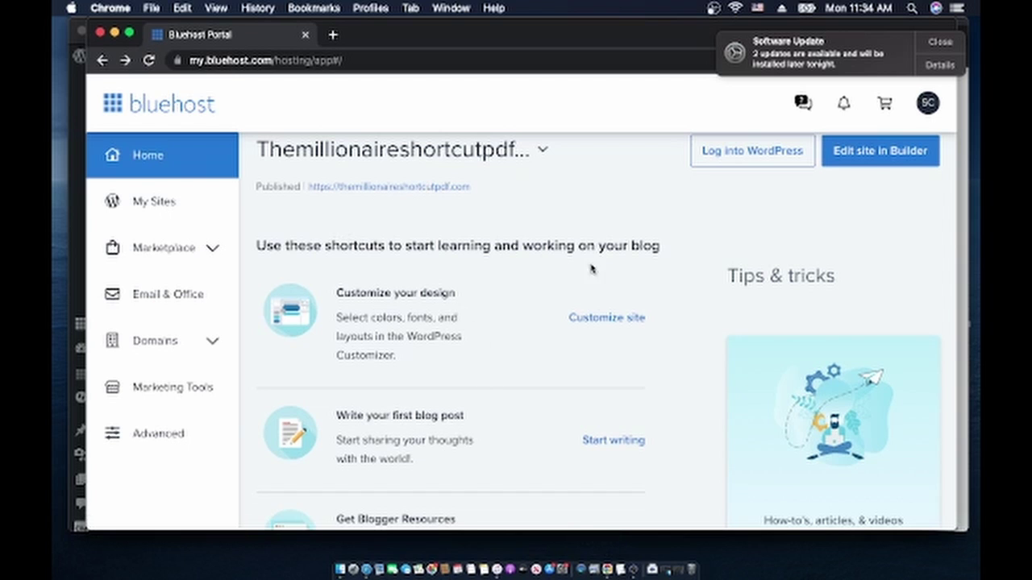
scroll(439, 236, "up", 1)
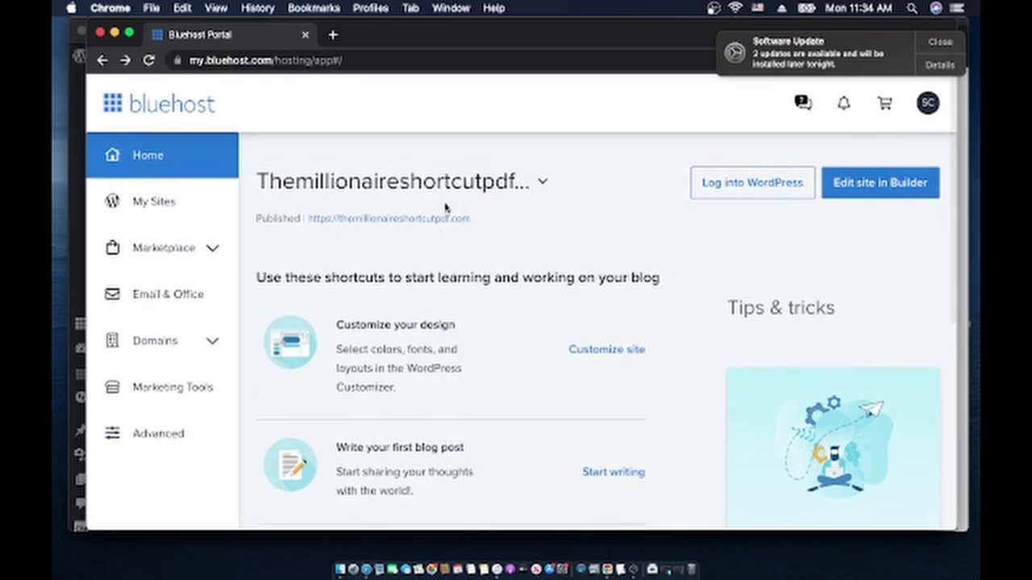
Open the settings of the existing themillionaireshortcutpdf.com site from the list of hosted sites
left_click(135, 206)
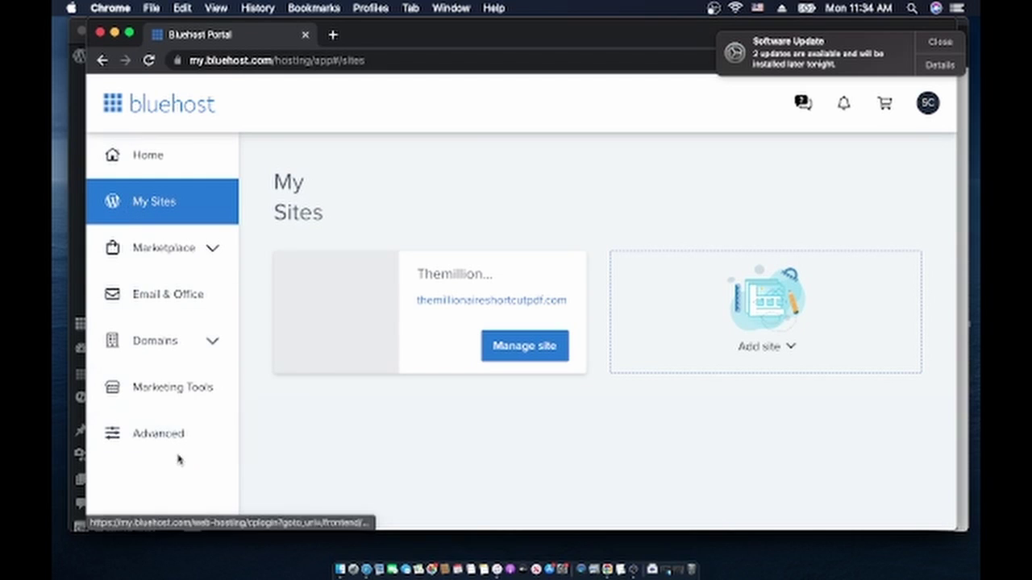
left_click(100, 62)
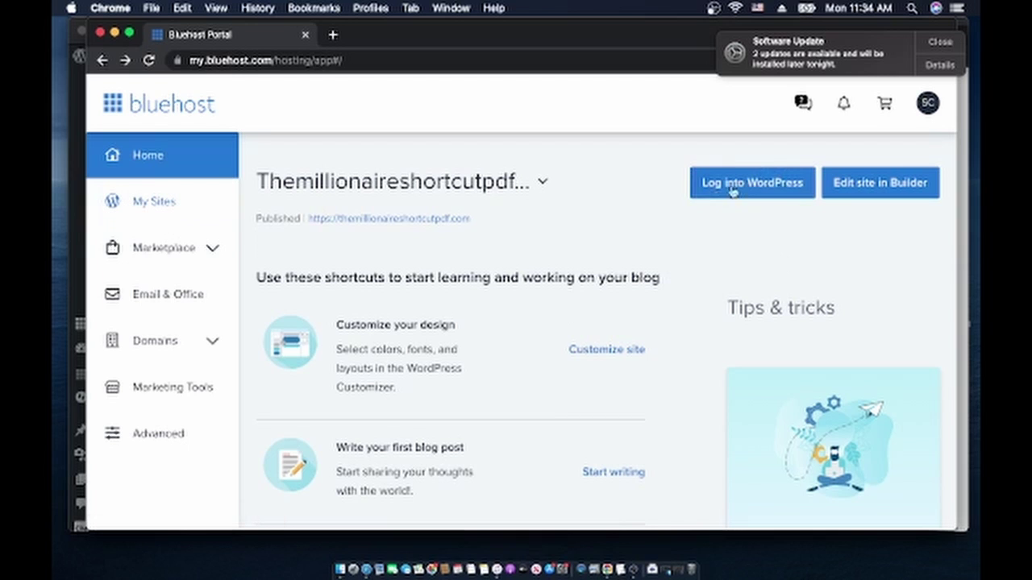
left_click(139, 201)
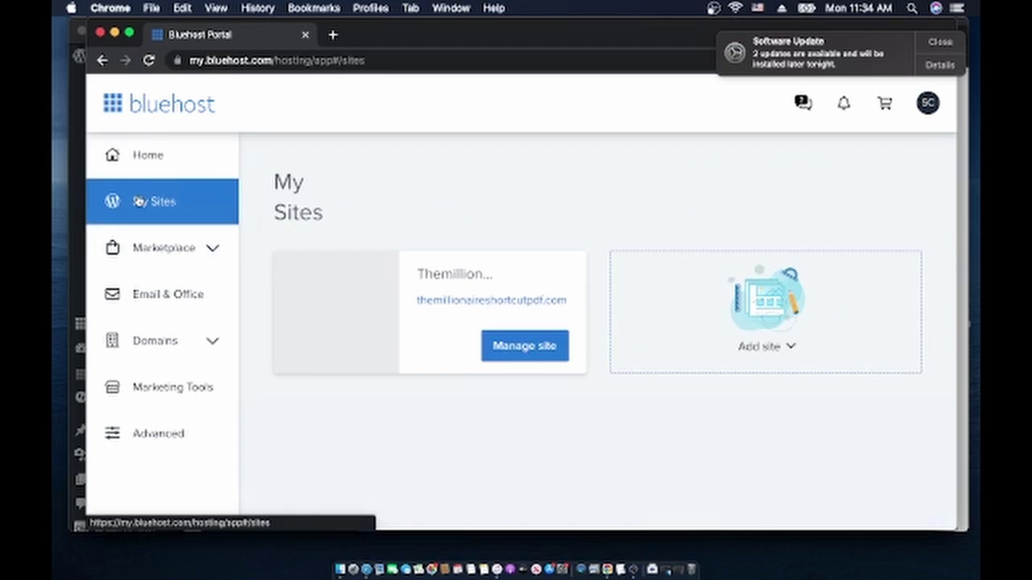
left_click(516, 353)
left_click(713, 271)
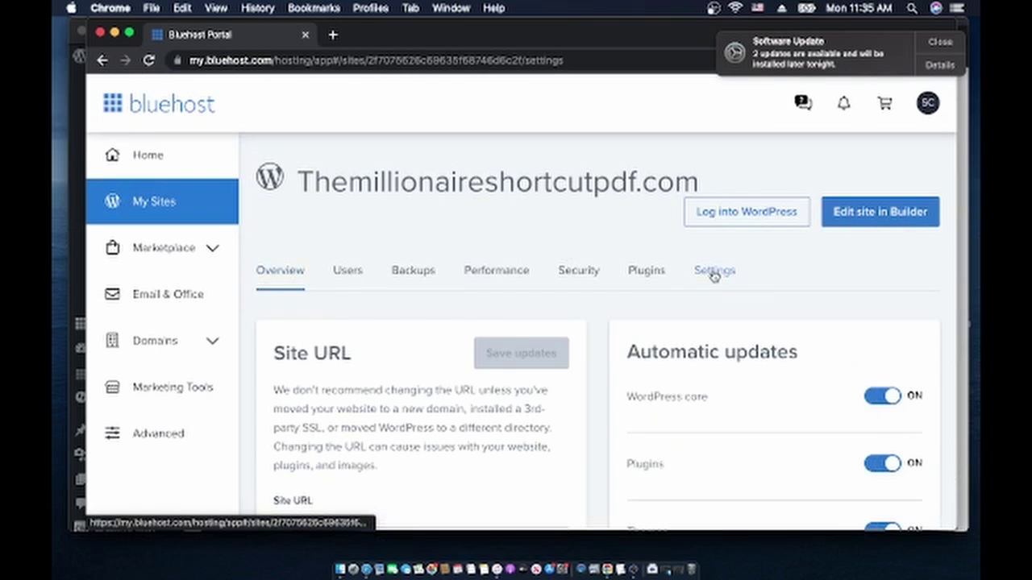
Permanently delete the themillionaireshortcutpdf.com site and all its files
scroll(712, 315, "down", 2)
scroll(713, 315, "up", 1)
scroll(712, 315, "down", 6)
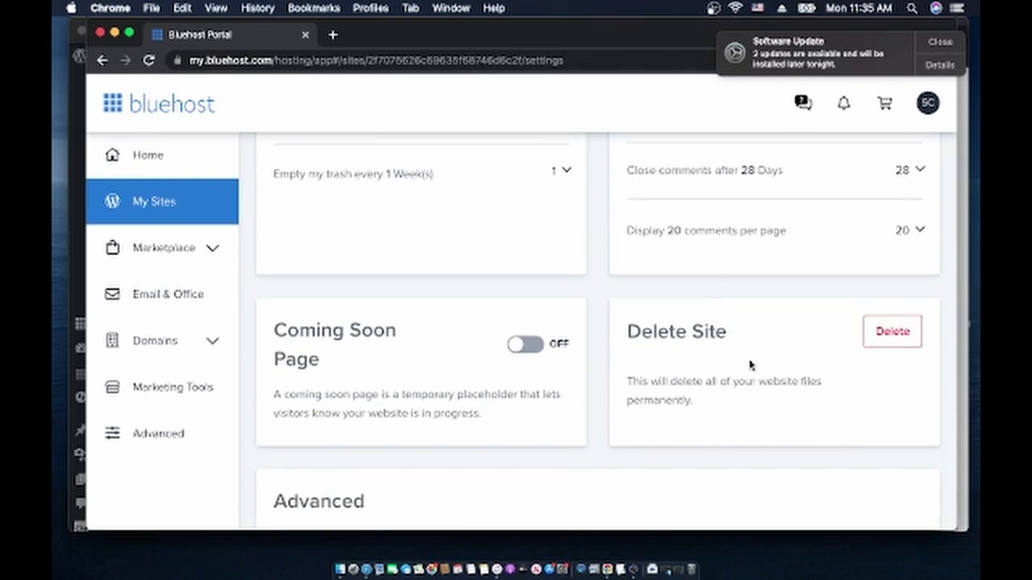
left_click(885, 340)
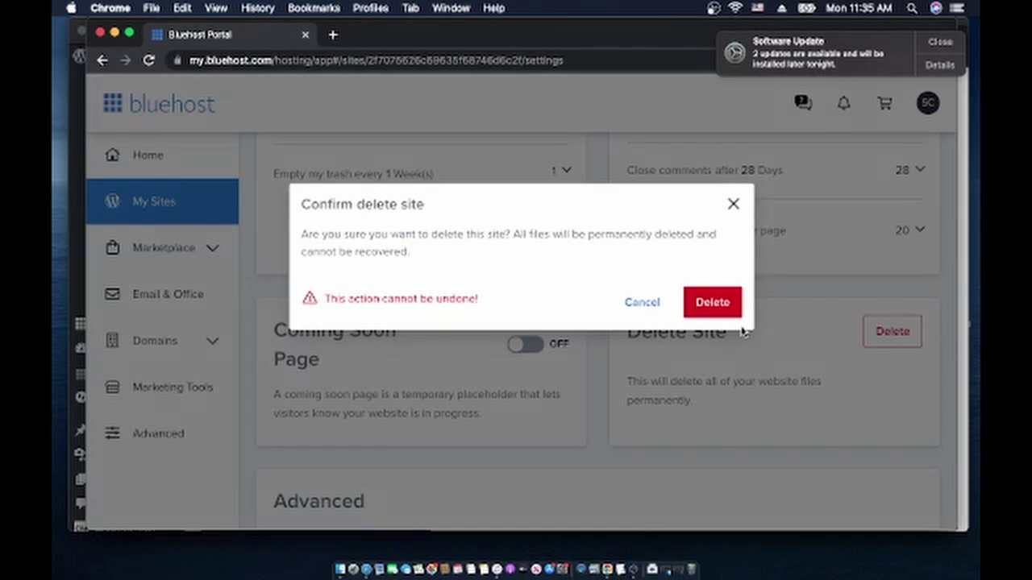
left_click(713, 303)
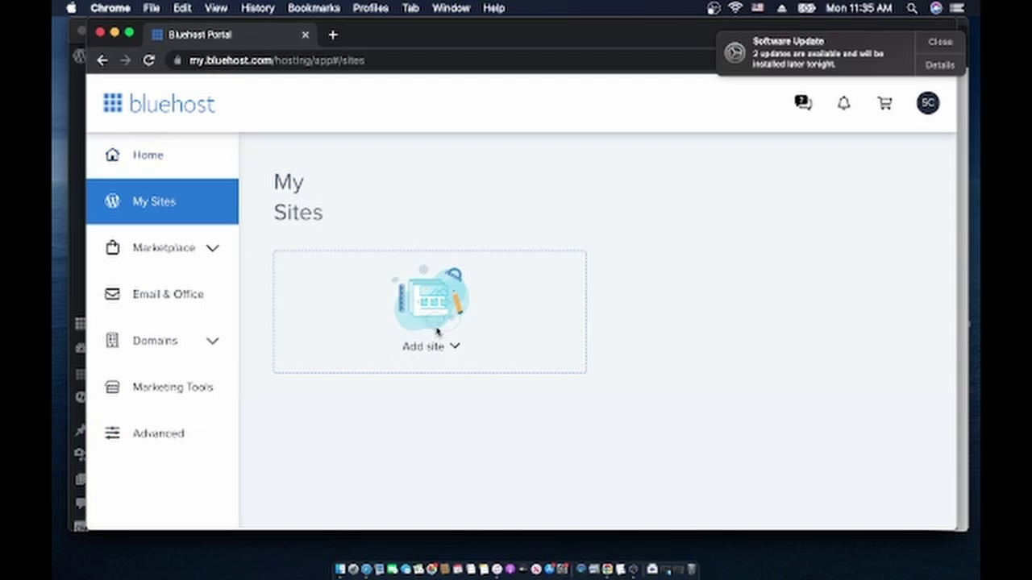
Start creating a new site using the plain WordPress option with limitless customization
left_click(444, 352)
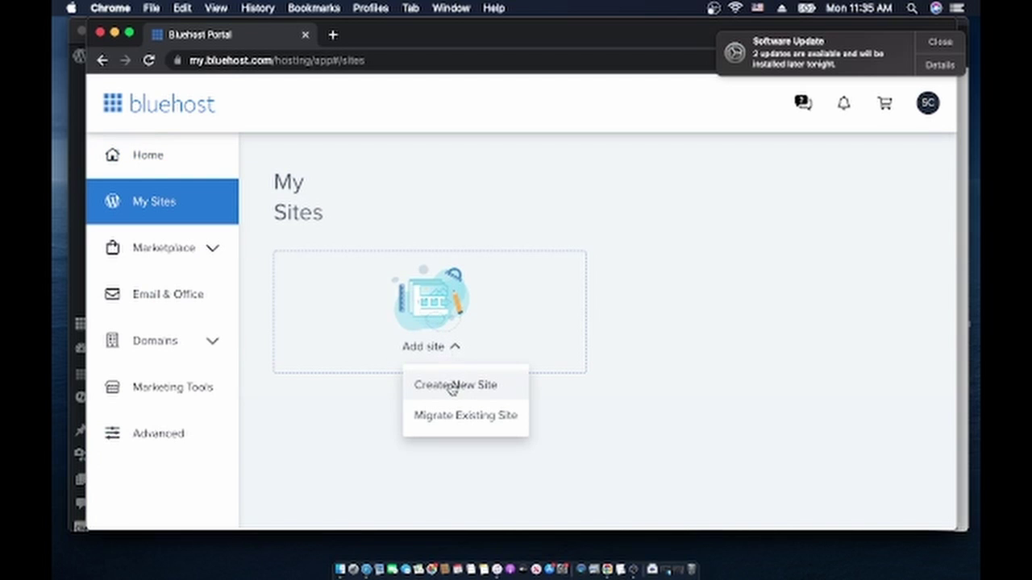
left_click(452, 386)
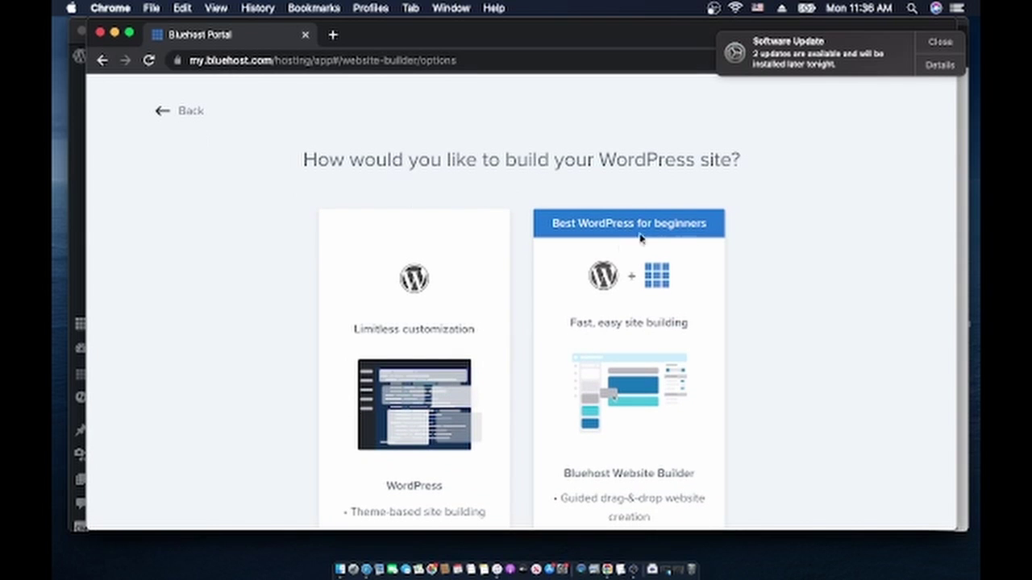
scroll(413, 359, "down", 3)
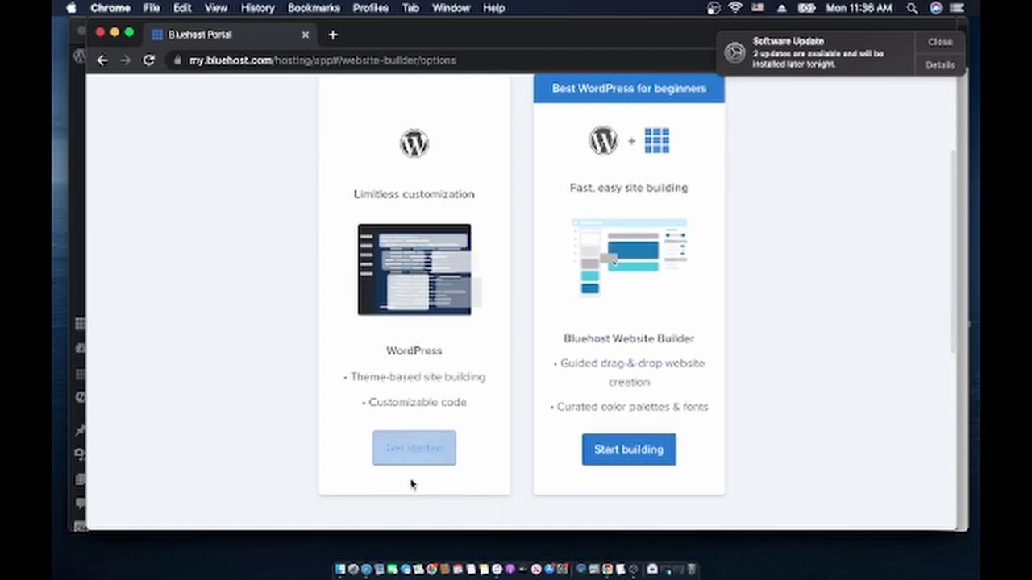
left_click(412, 452)
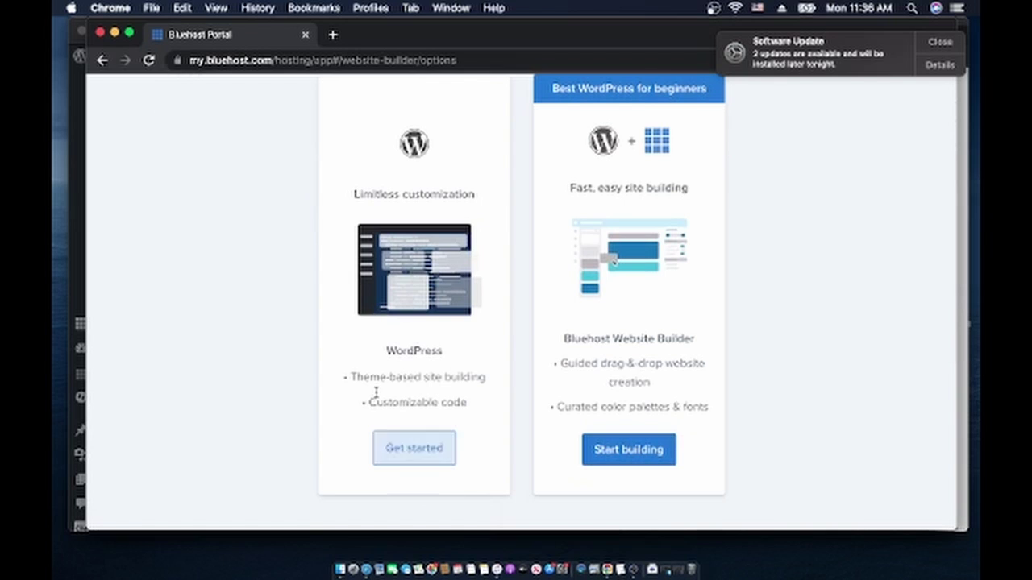
left_click(412, 451)
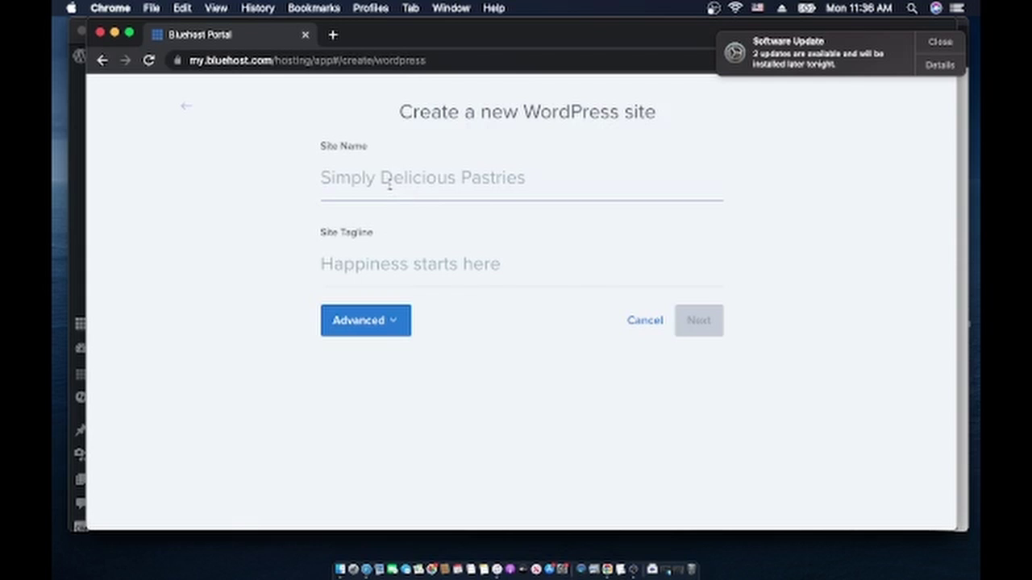
Enter "The millionaire shortcut pdf" as the new site's name
type("The")
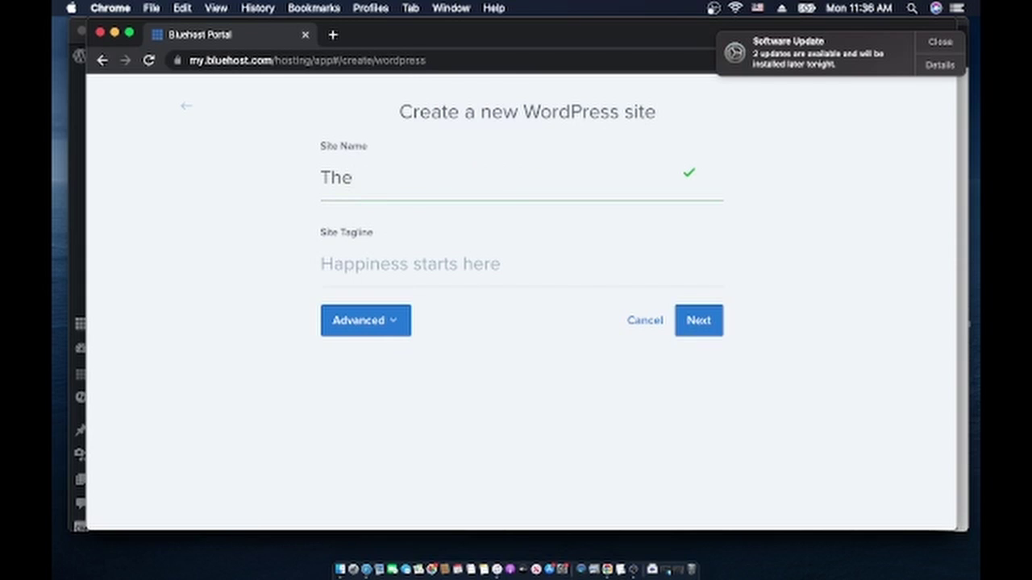
type("millionaireshortcutpd")
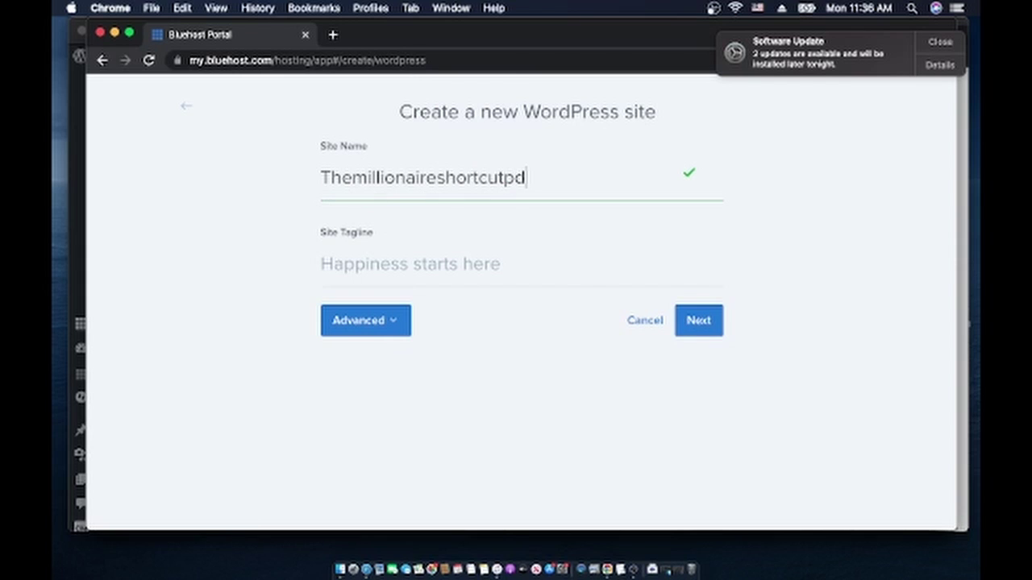
type("f.com")
key("BackSpace")
key("BackSpace")
key("BackSpace")
left_click(504, 178)
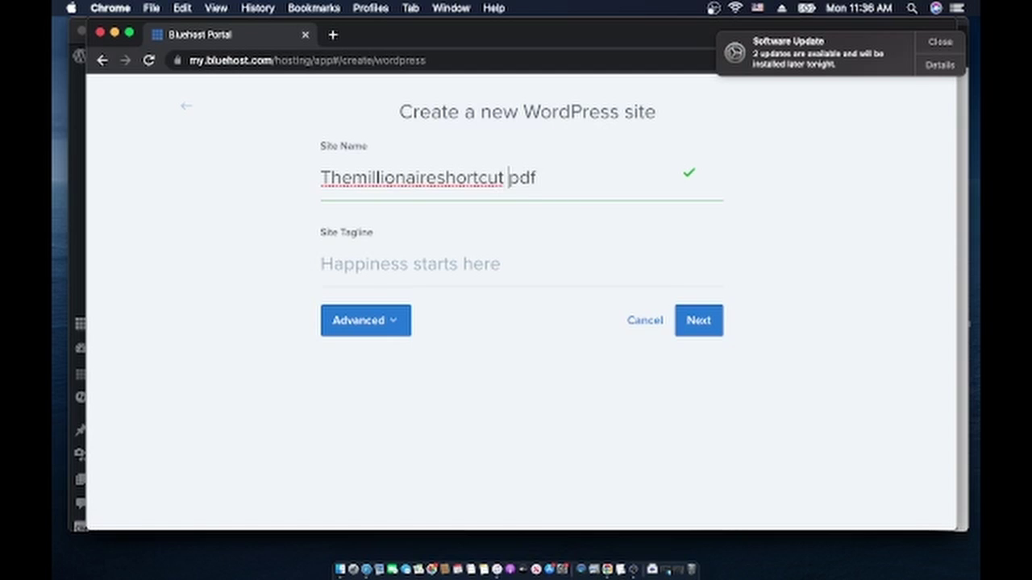
left_click(438, 177)
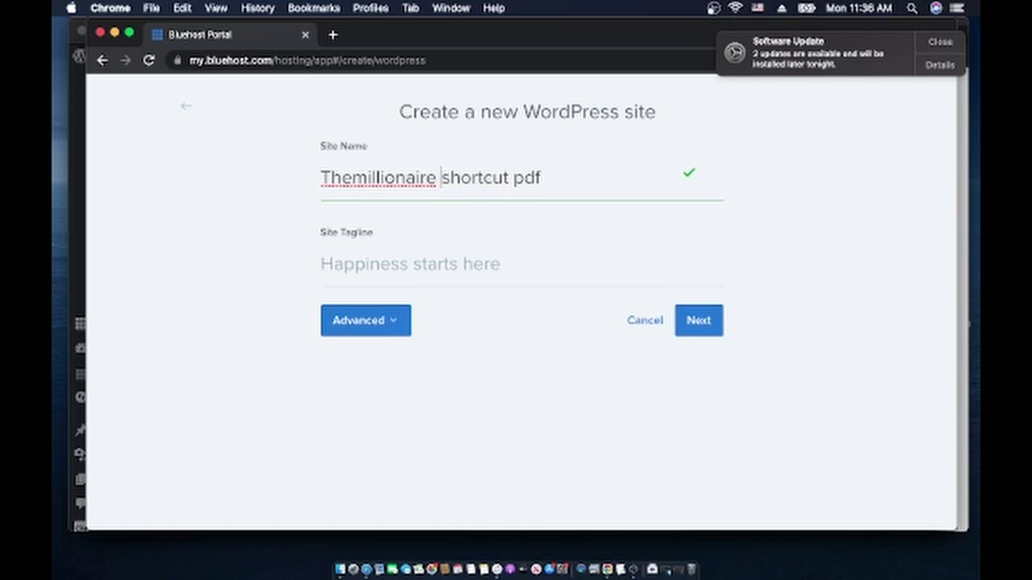
left_click(353, 178)
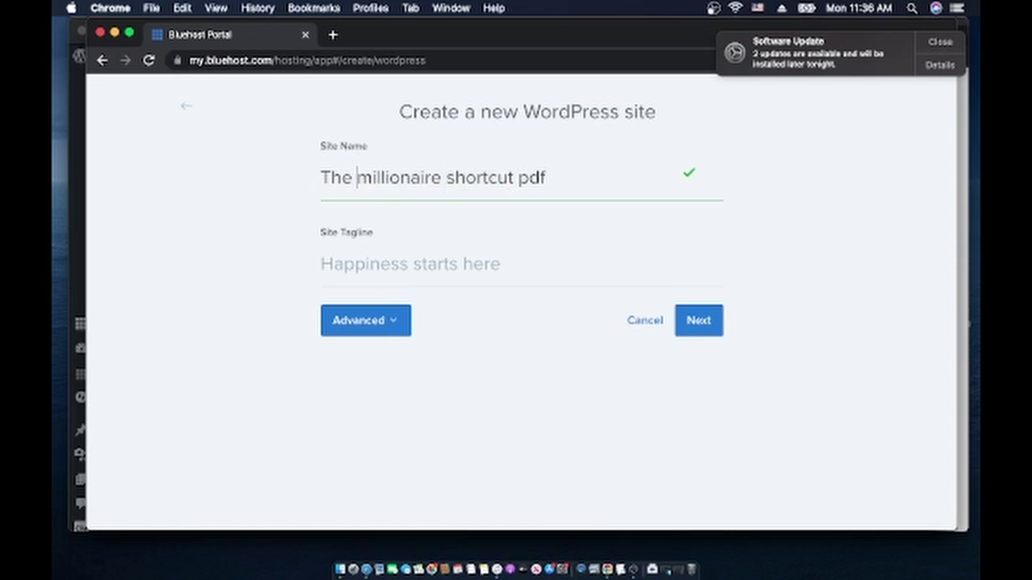
Enter the site tagline "The millionaire schortcut revealed to fastest regular people are becoming millionaire"
left_click(390, 272)
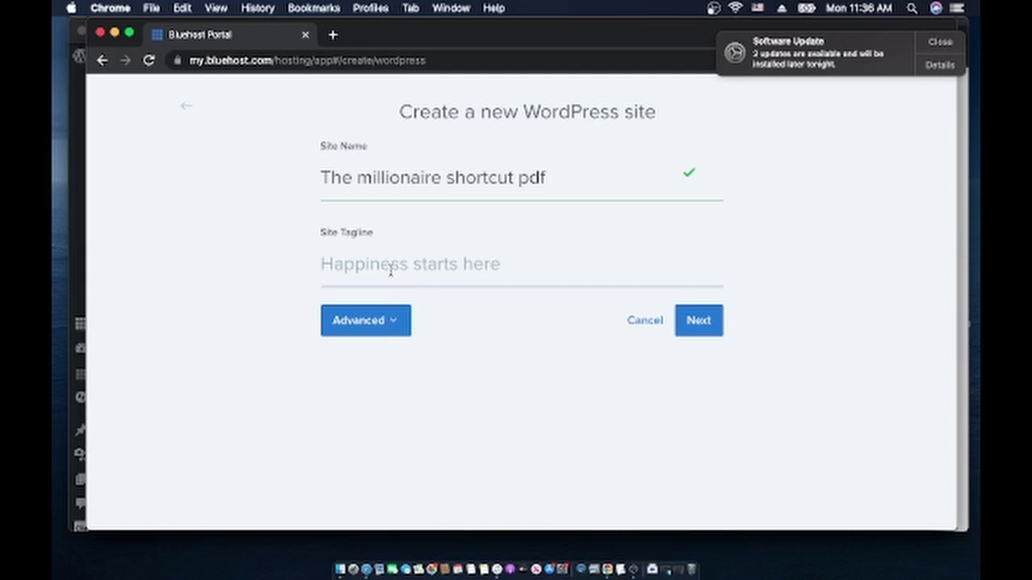
type("The million")
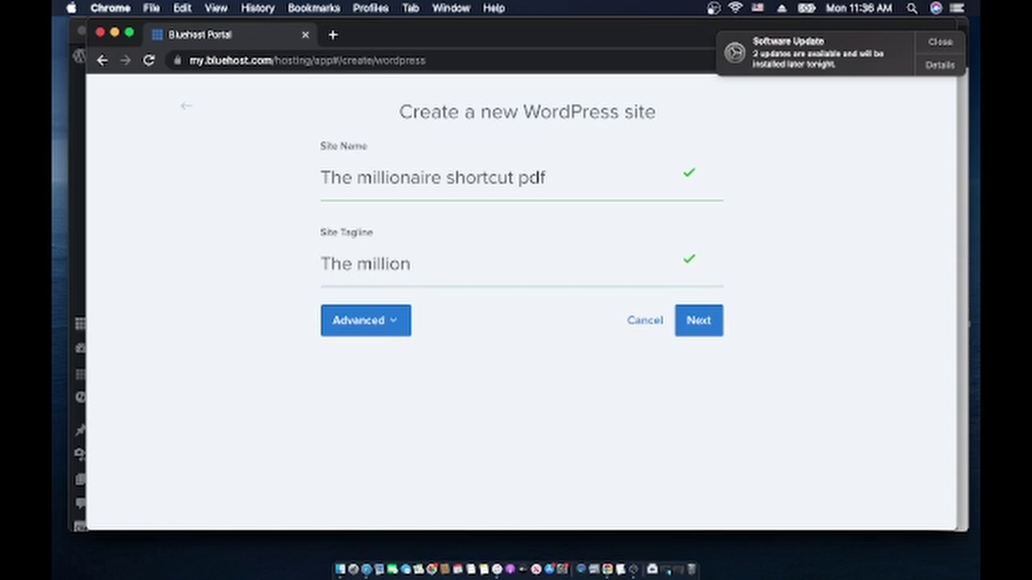
type("aire sch")
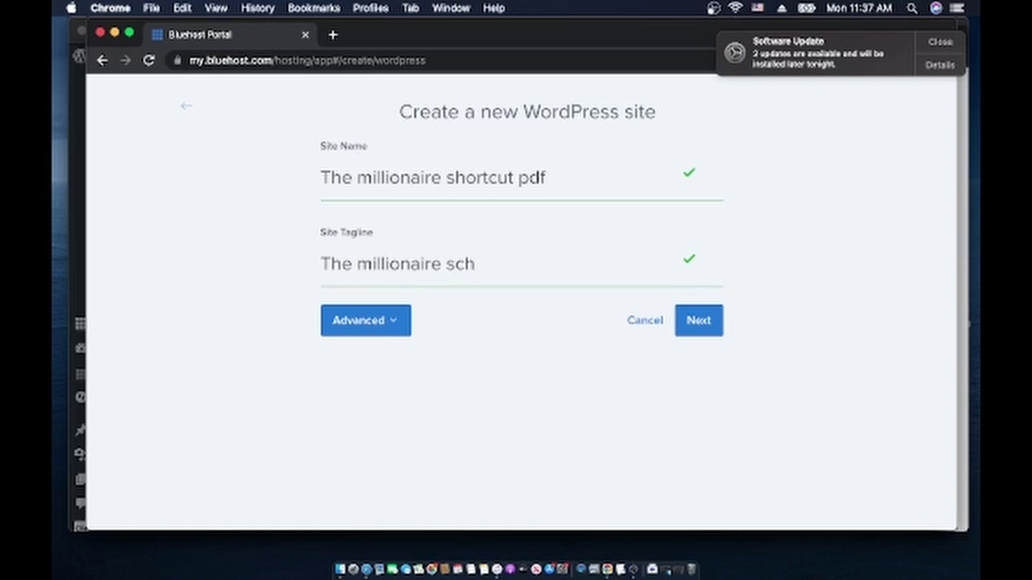
type("ortcut rea")
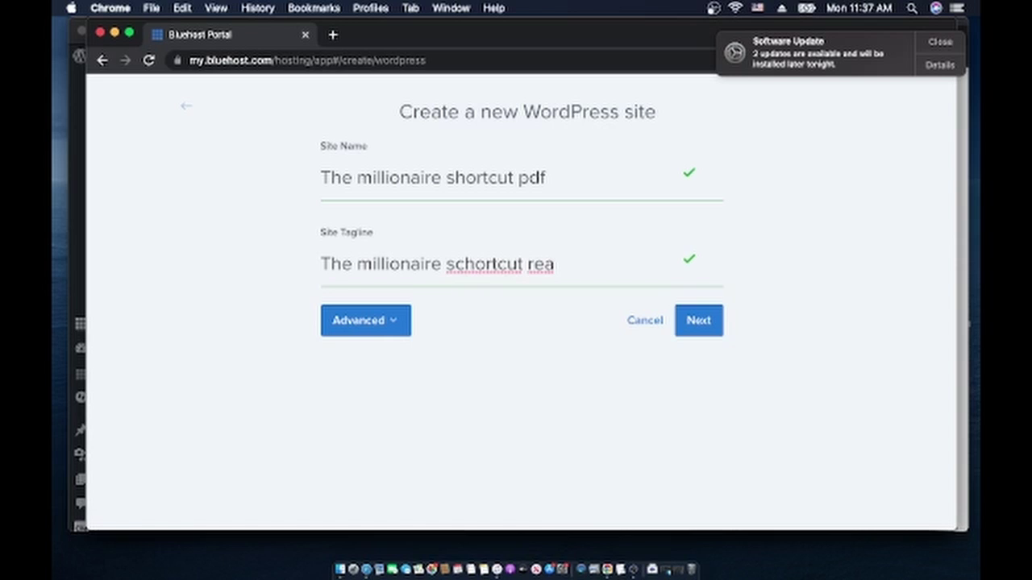
key("BackSpace")
type("veales")
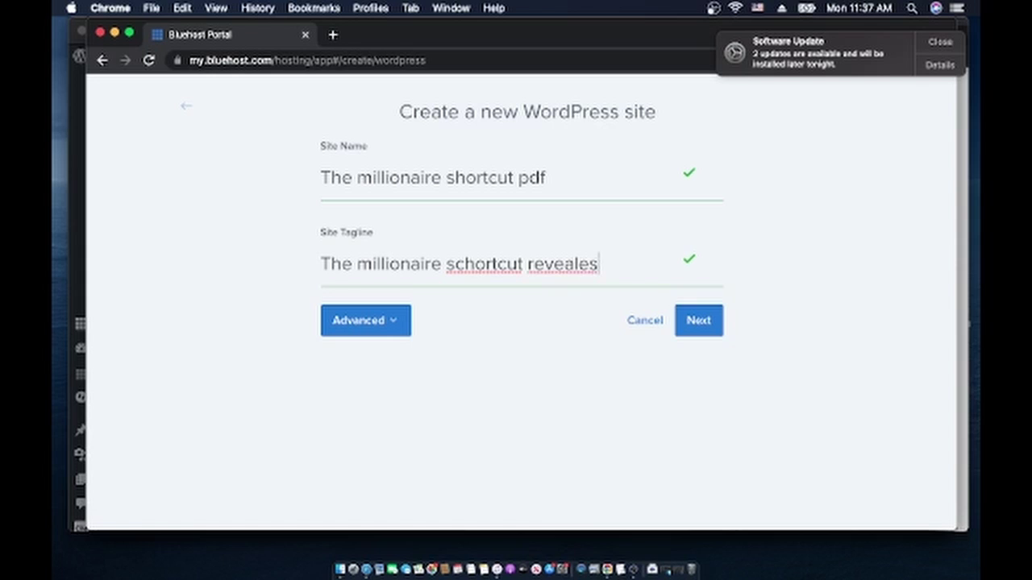
key("BackSpace")
type("d to f")
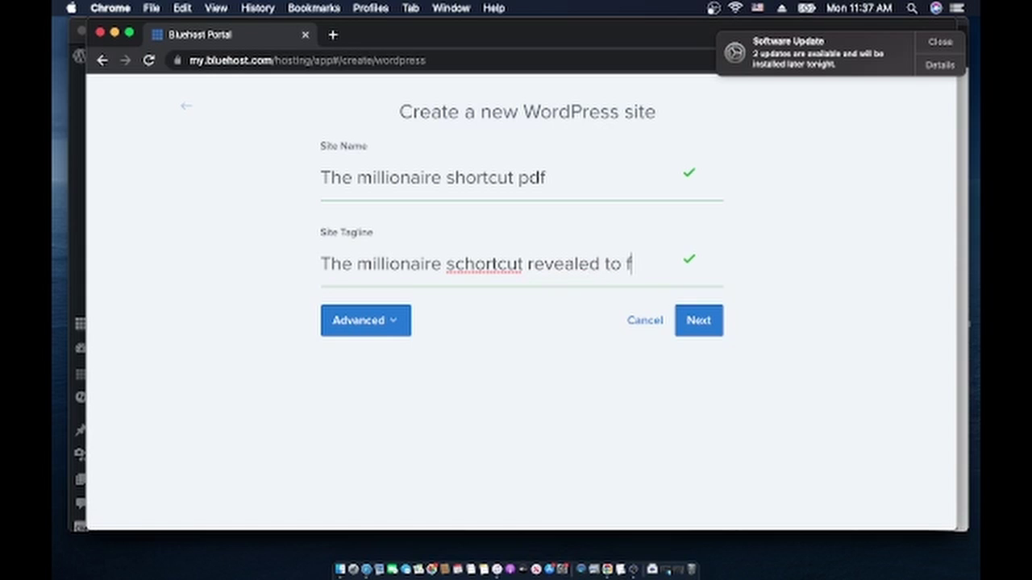
type("astest regular")
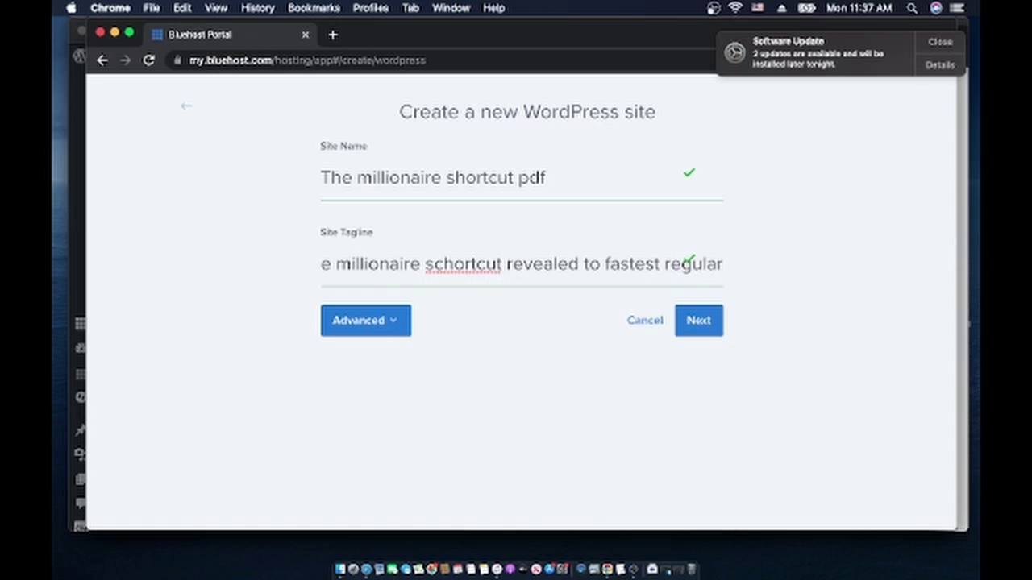
type(" peopl")
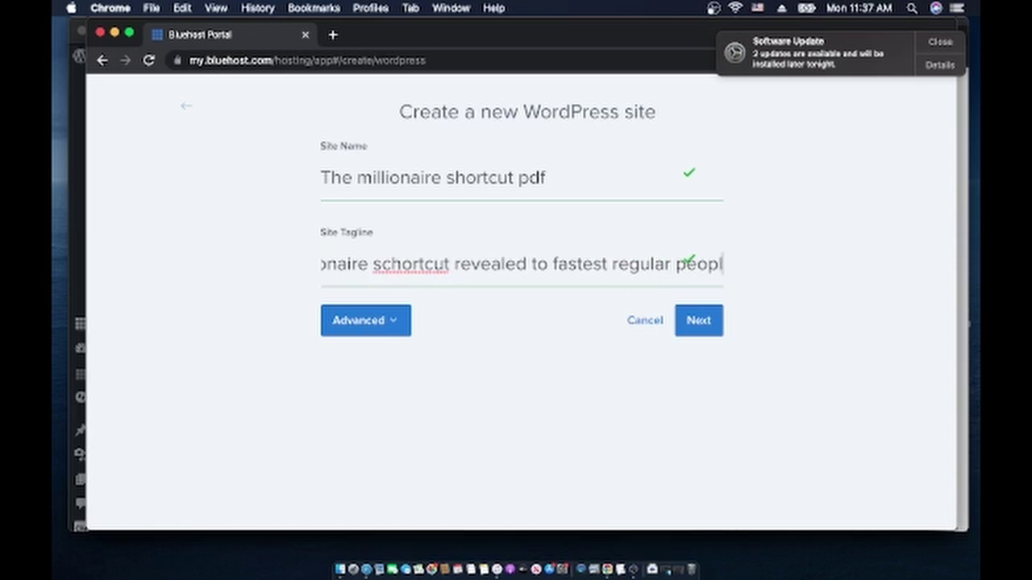
type("e are ")
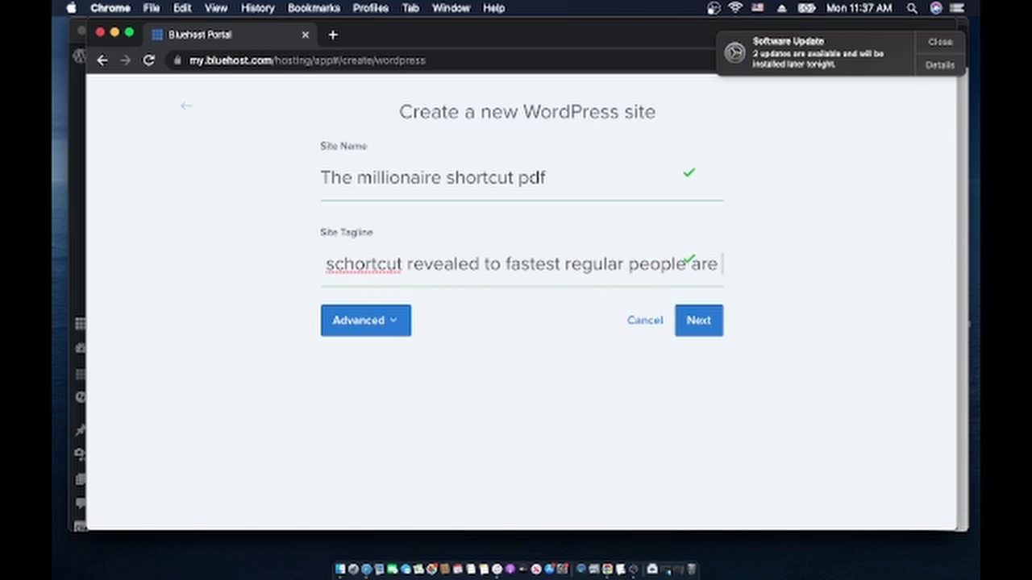
type("becom")
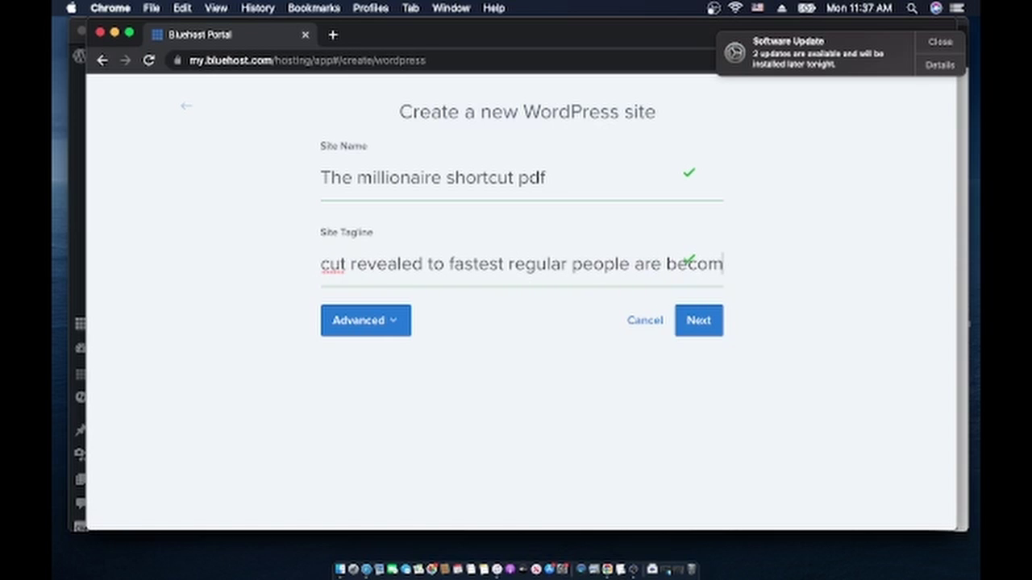
type("ing ")
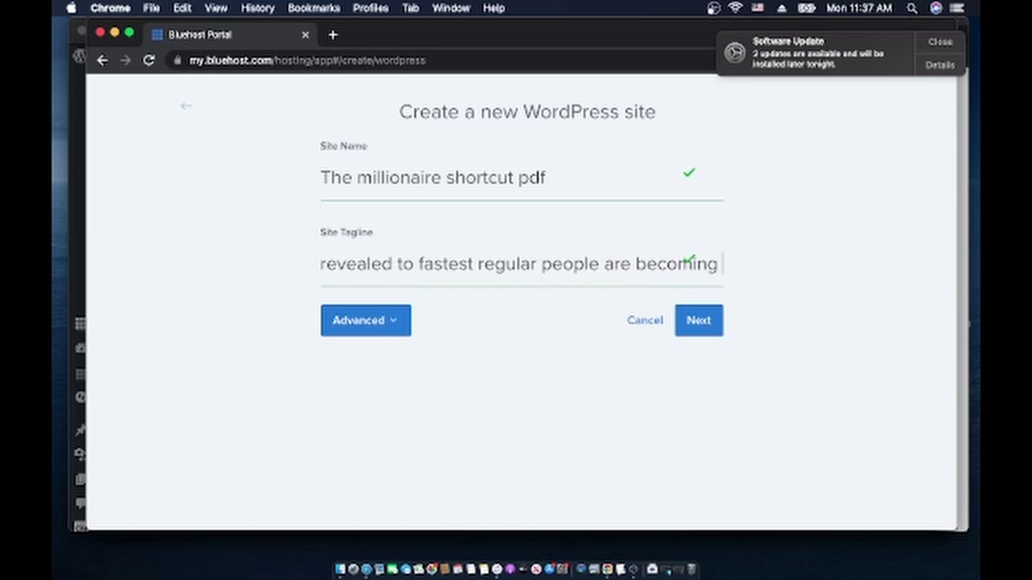
type("millionaire")
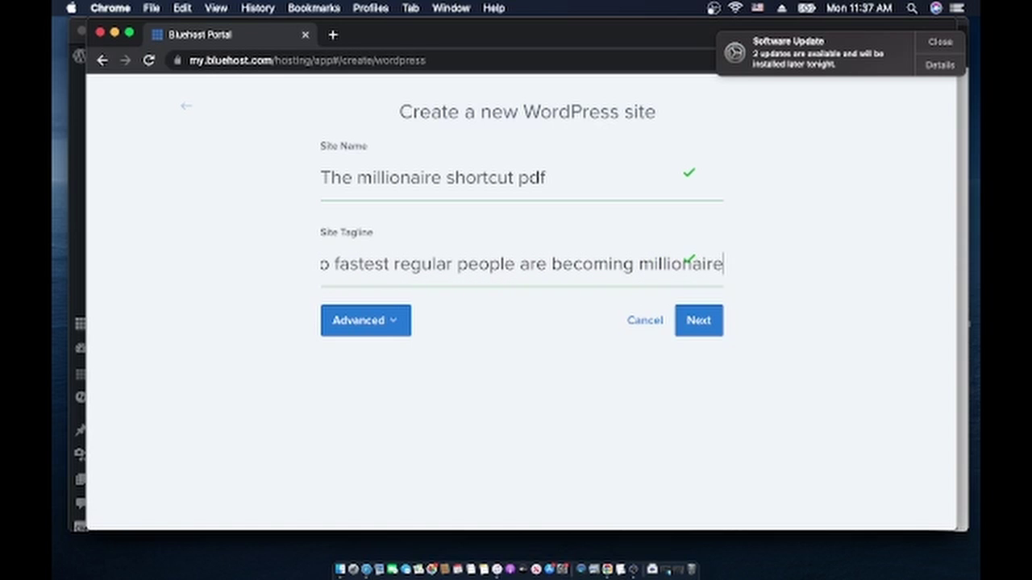
Replace the tagline's opening words "The millionaire schortcut" with "This pdf"
left_click(703, 264)
key("Left")
key("Left")
key("Left")
key("Left")
key("Left")
key("Left")
key("Left")
key("Left")
key("Left")
key("Left")
key("Left")
key("Left")
key("Left")
key("Left")
key("Left")
key("Left")
key("Left")
key("Left")
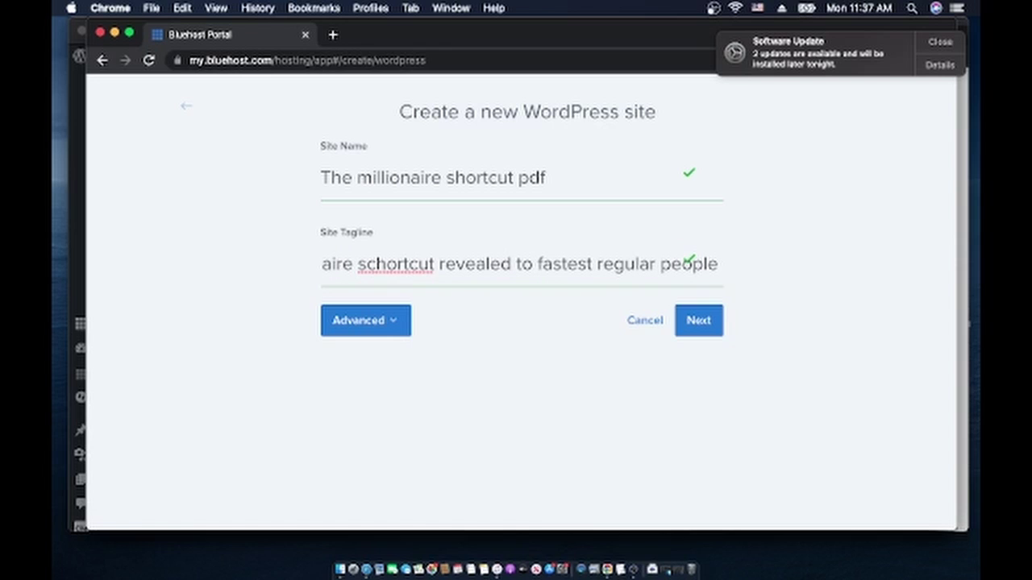
key("Left")
key("Left")
key("Left")
key("Left")
key("Left")
key("Left")
key("Left")
key("Left")
key("Left")
key("Left")
key("Left")
key("Left")
key("Left")
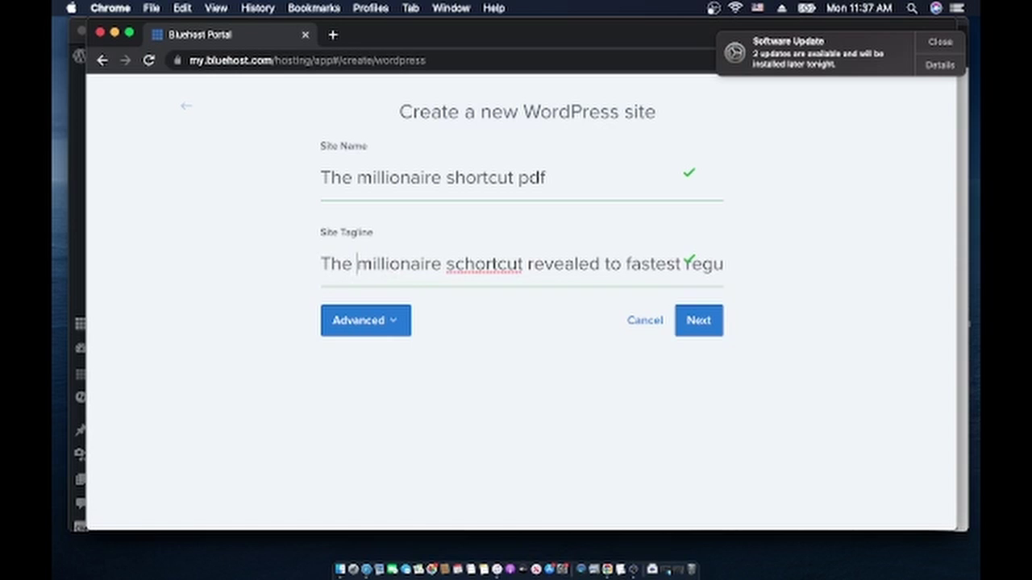
key("Right")
key("Right")
key("Right")
key("Right")
key("Right")
key("Right")
key("Right")
key("Right")
key("Right")
key("Right")
key("Right")
key("Right")
key("Right")
key("Right")
key("Right")
key("Right")
key("Right")
key("BackSpace")
key("BackSpace")
key("BackSpace")
key("BackSpace")
key("BackSpace")
key("BackSpace")
key("BackSpace")
key("BackSpace")
key("BackSpace")
key("BackSpace")
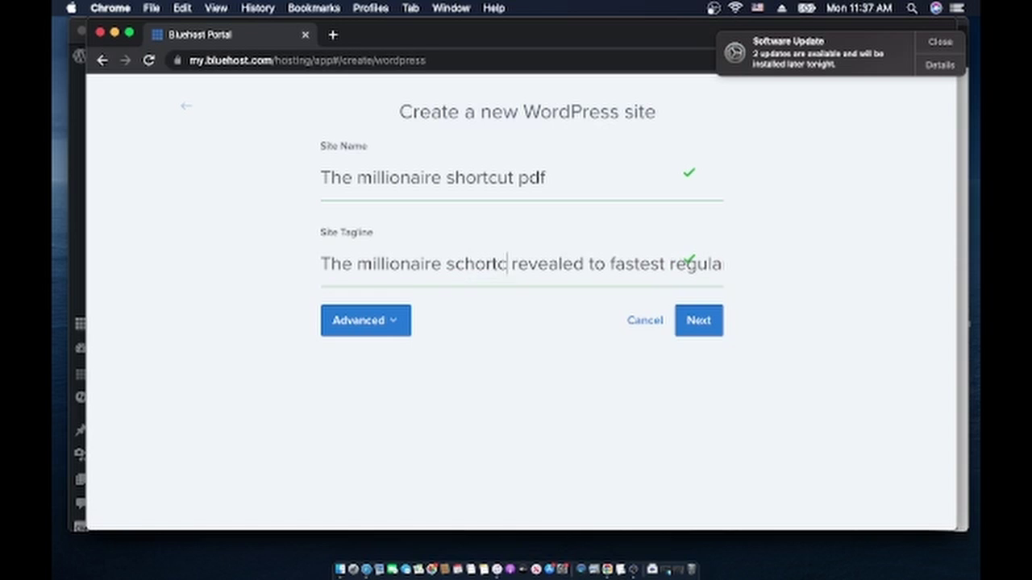
key("BackSpace")
key("BackSpace")
key("BackSpace")
key("BackSpace")
key("BackSpace")
key("BackSpace")
key("BackSpace")
key("BackSpace")
key("BackSpace")
key("BackSpace")
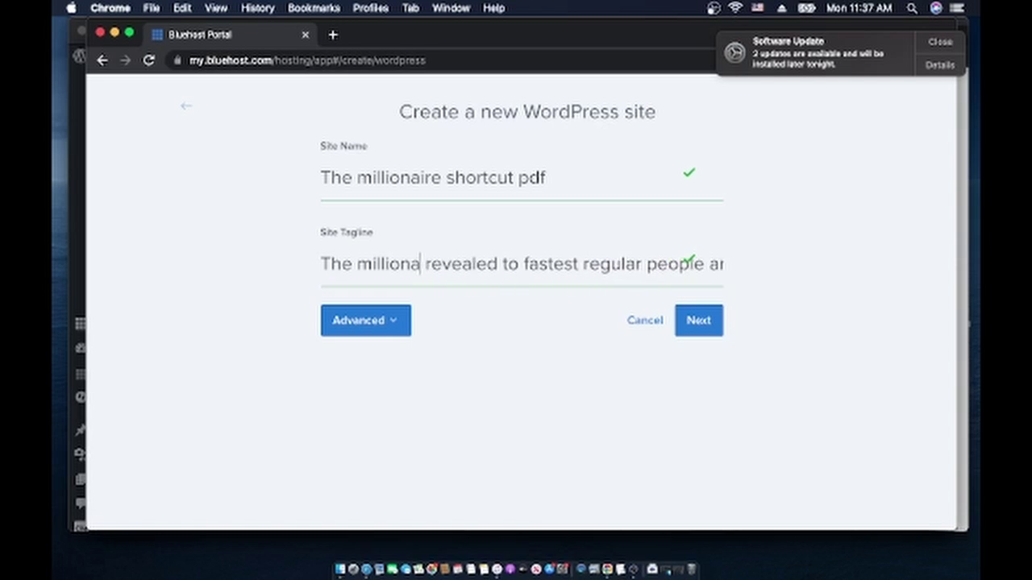
key("BackSpace")
key("BackSpace")
key("BackSpace")
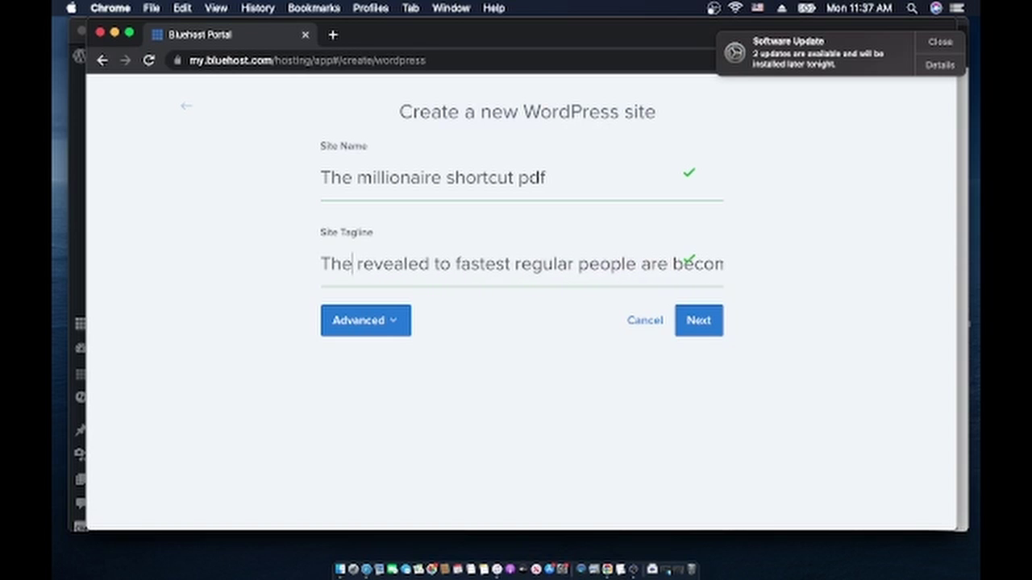
type("is ")
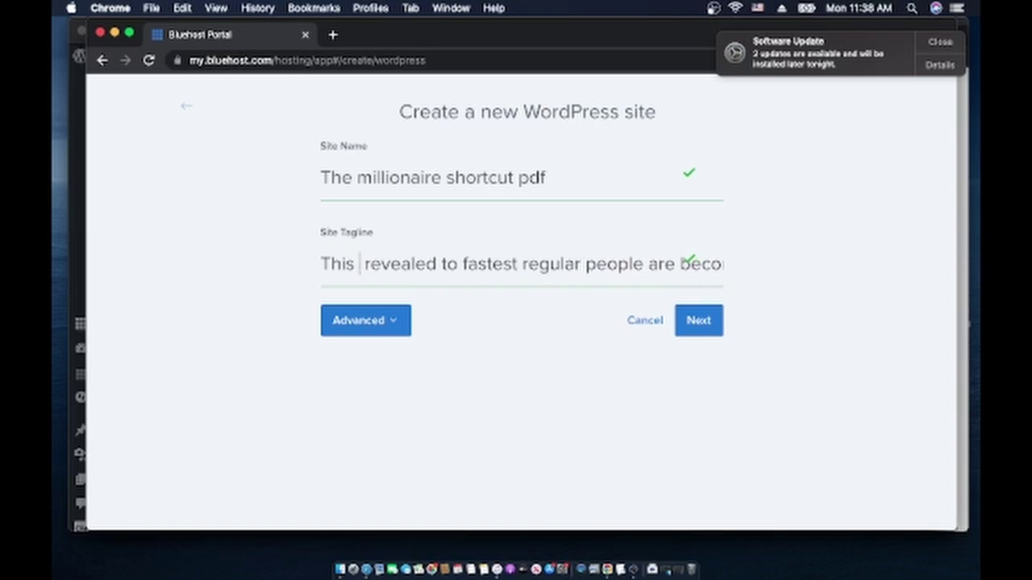
type("p")
type("f")
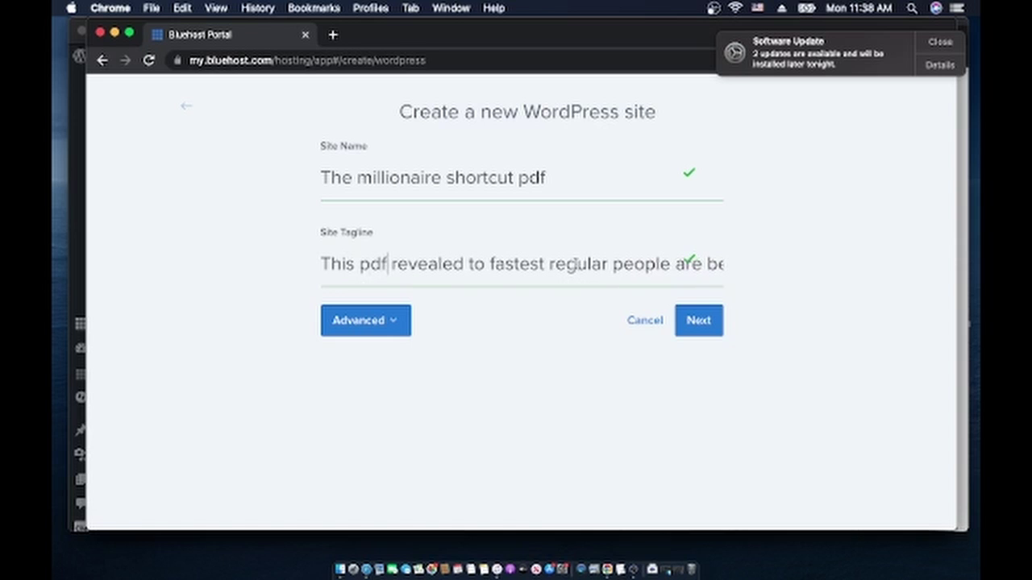
Check the rest of the edited tagline and continue to the domain selection
key("Right")
key("Right")
key("Right")
key("Right")
key("Right")
key("Right")
key("Right")
key("Right")
key("Right")
key("Right")
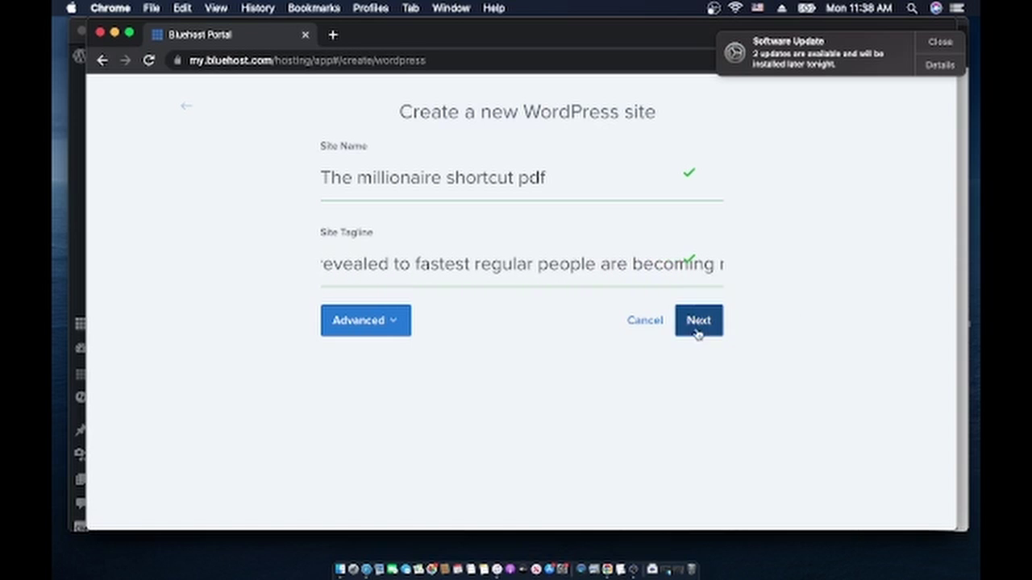
left_click(699, 321)
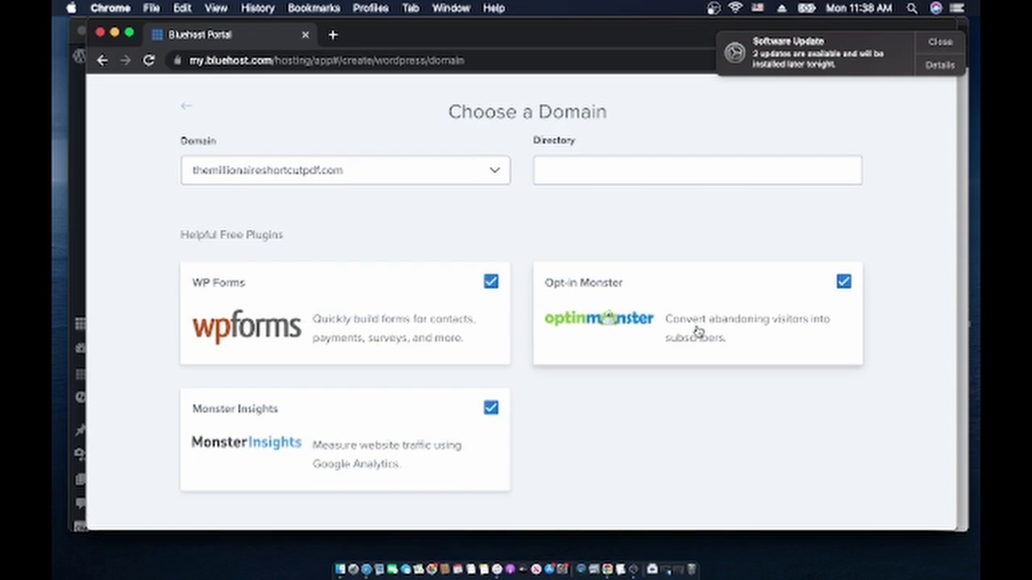
Deselect the WP Forms and Opt-in Monster plugins and continue the installation on the themillionaireshortcutpdf.com domain
scroll(444, 253, "down", 1)
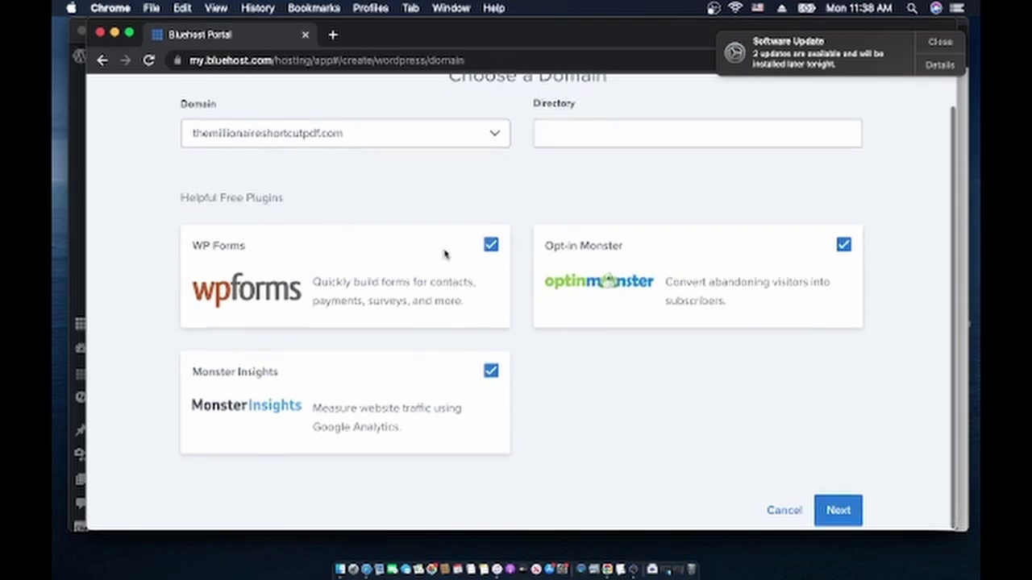
scroll(444, 253, "up", 1)
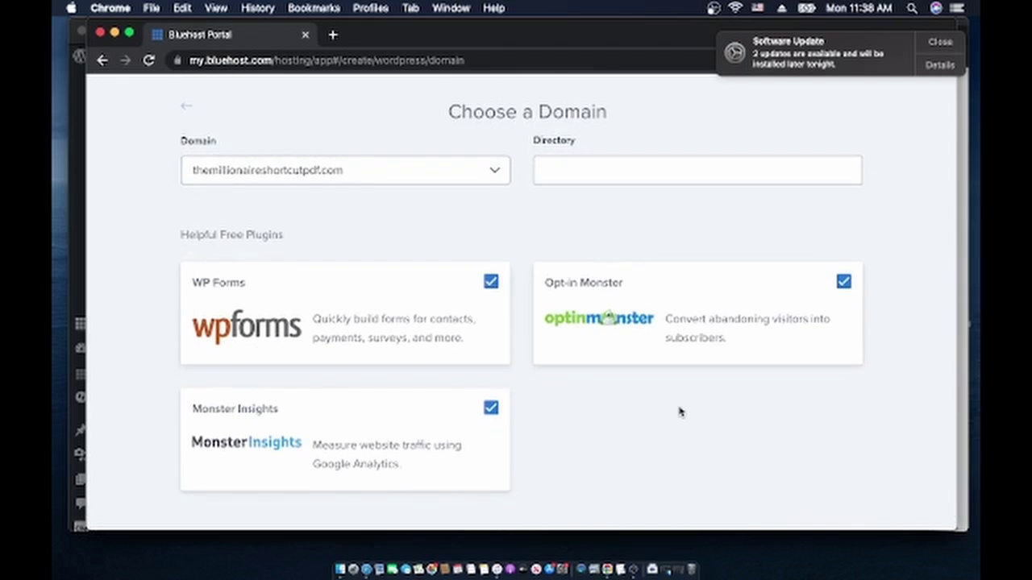
scroll(680, 412, "down", 1)
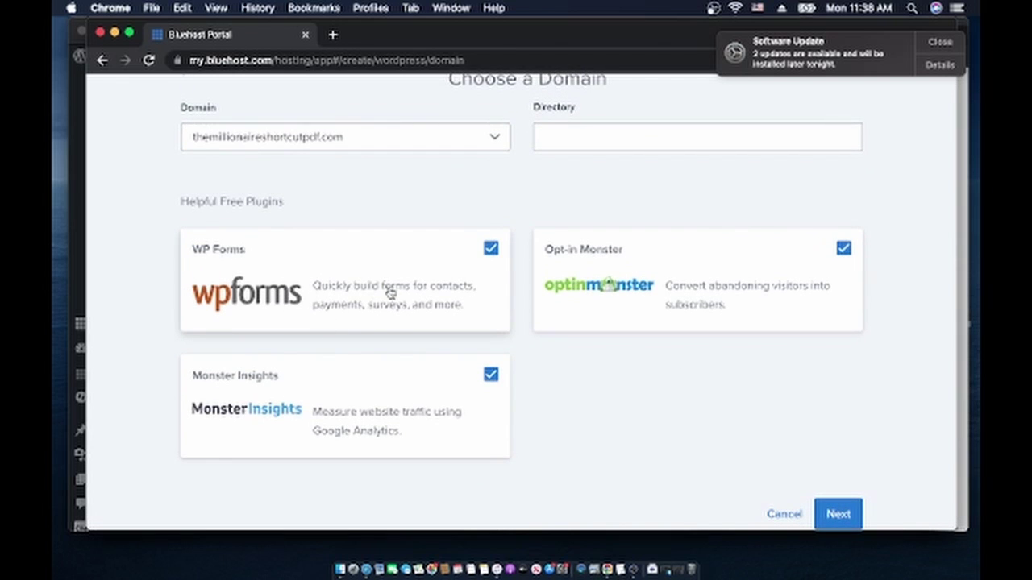
left_click(491, 249)
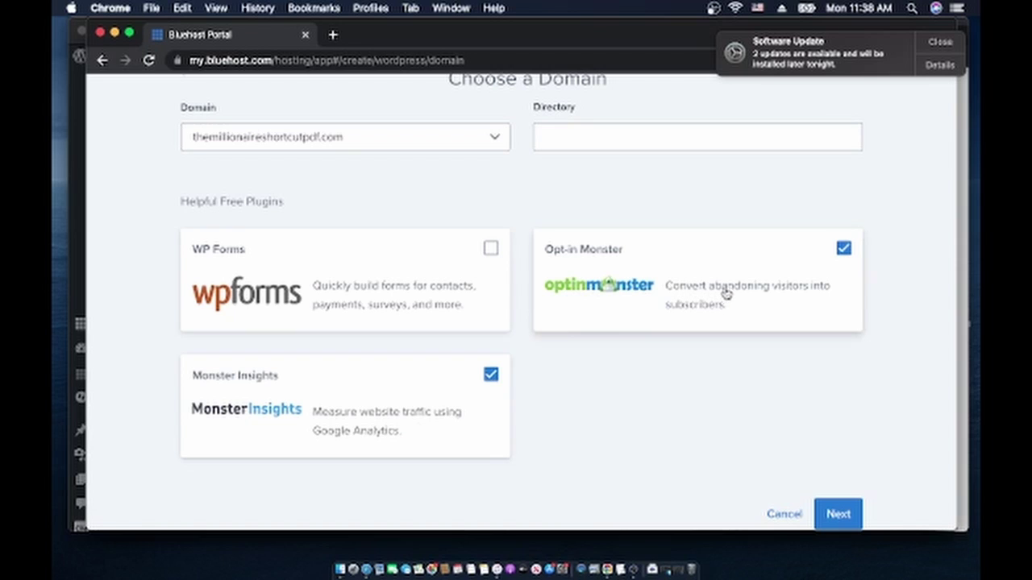
left_click(843, 249)
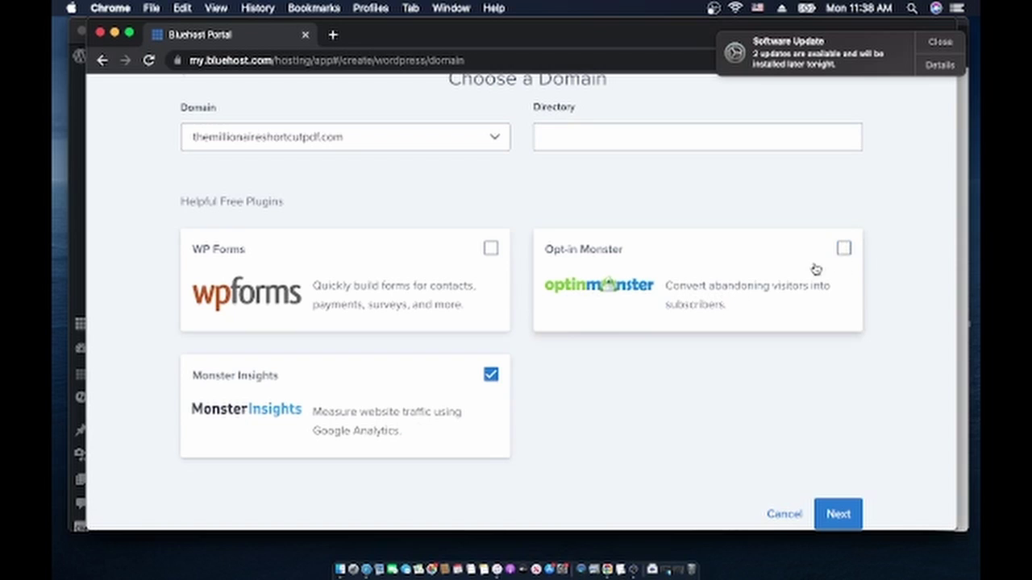
left_click(839, 514)
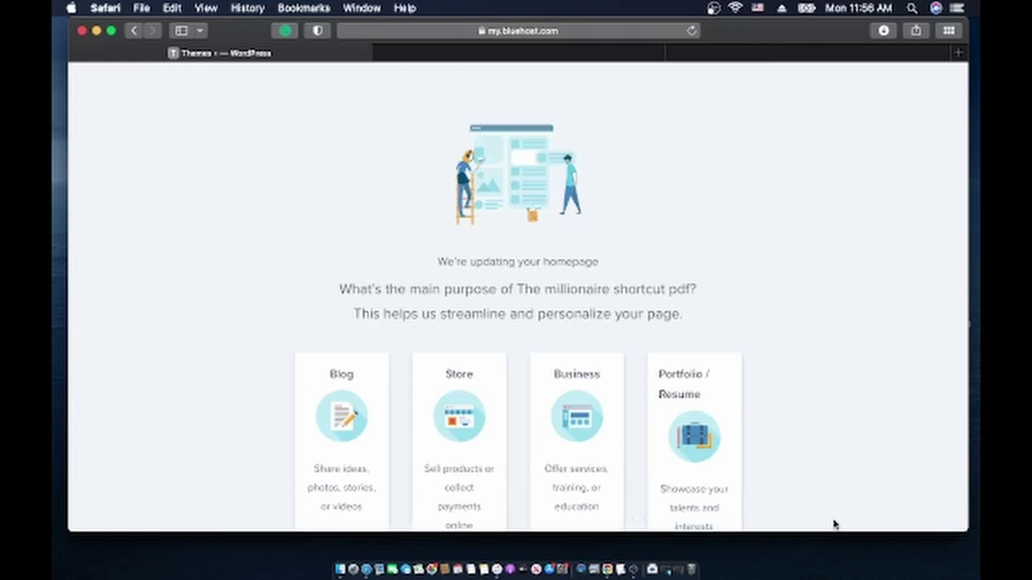
Skip the question about the site's main purpose
scroll(835, 525, "down", 5)
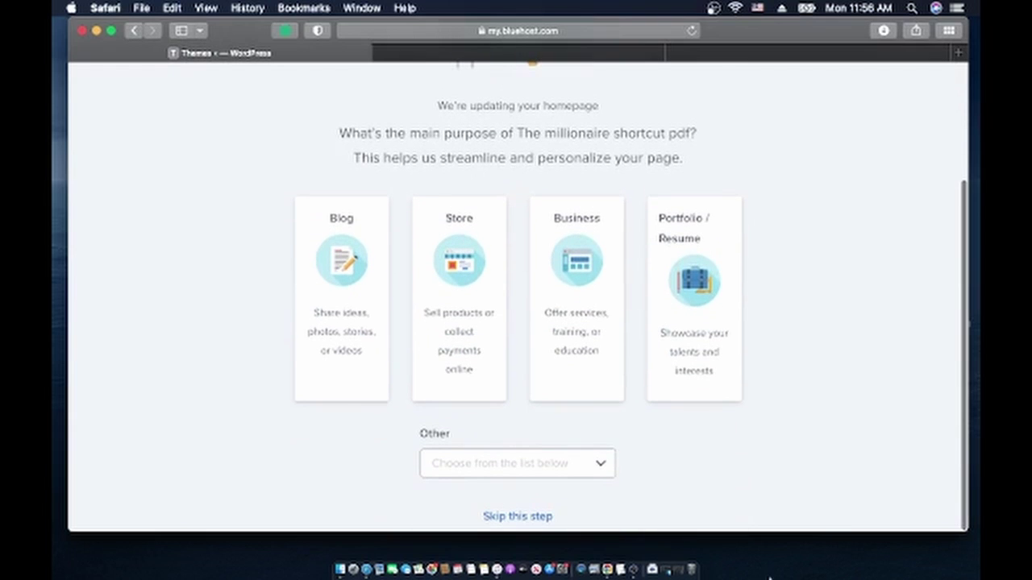
left_click(520, 517)
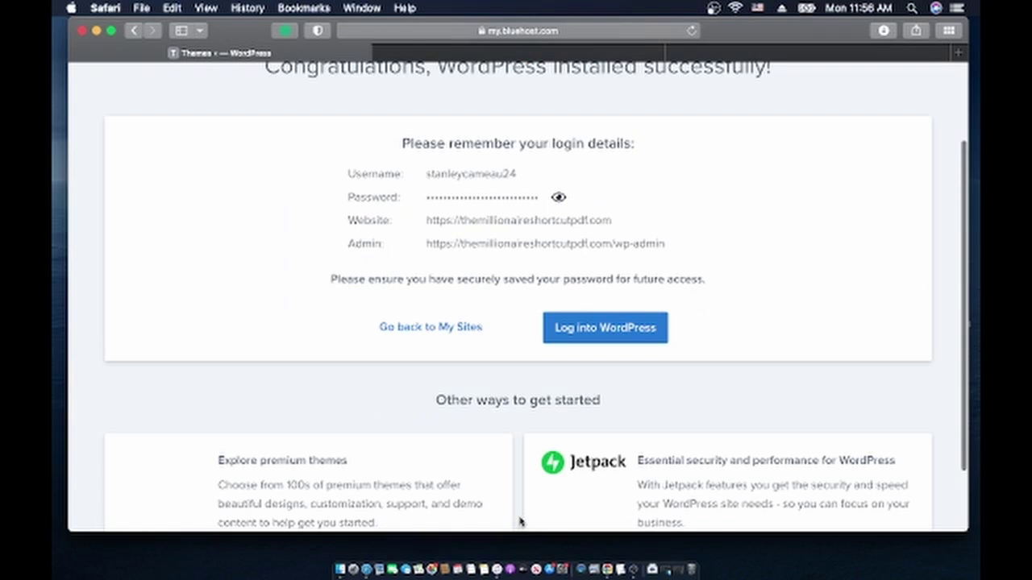
Reveal the password in the login details and log into the new WordPress site
scroll(516, 471, "up", 2)
scroll(516, 397, "up", 1)
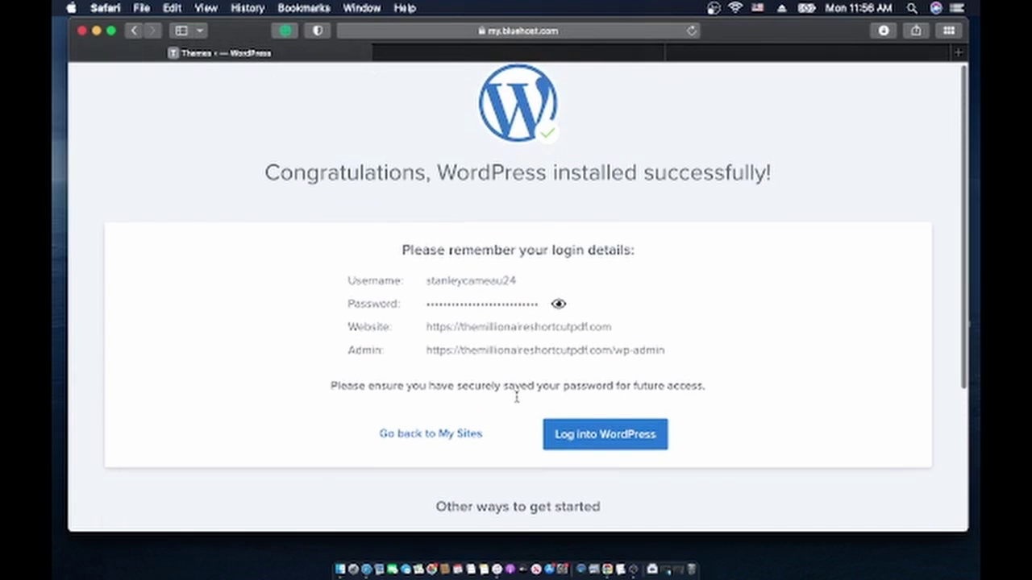
left_click(559, 305)
left_click(623, 435)
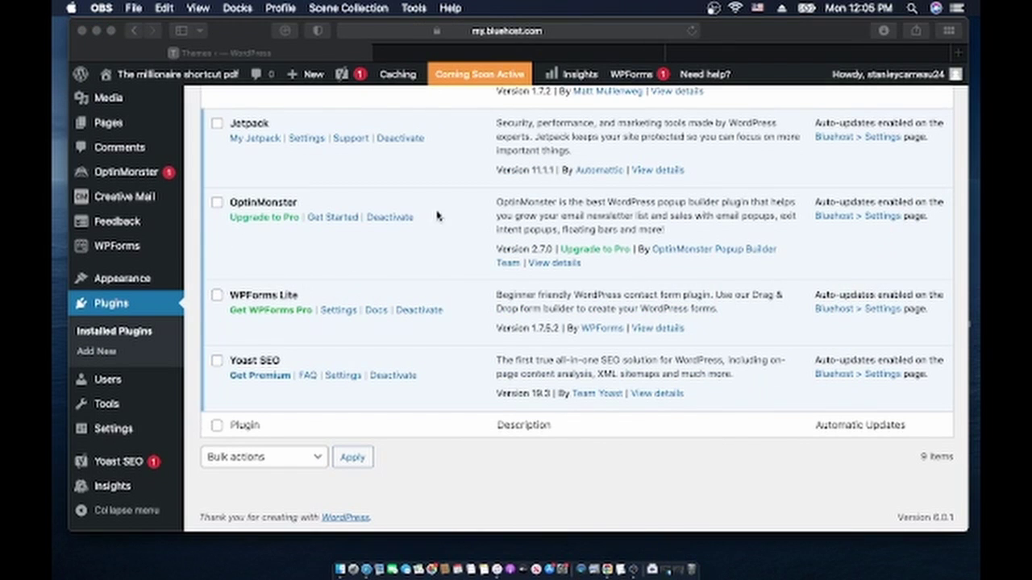
Look through the Plugins page to examine which plugins are preinstalled on the new site
scroll(436, 216, "up", 20)
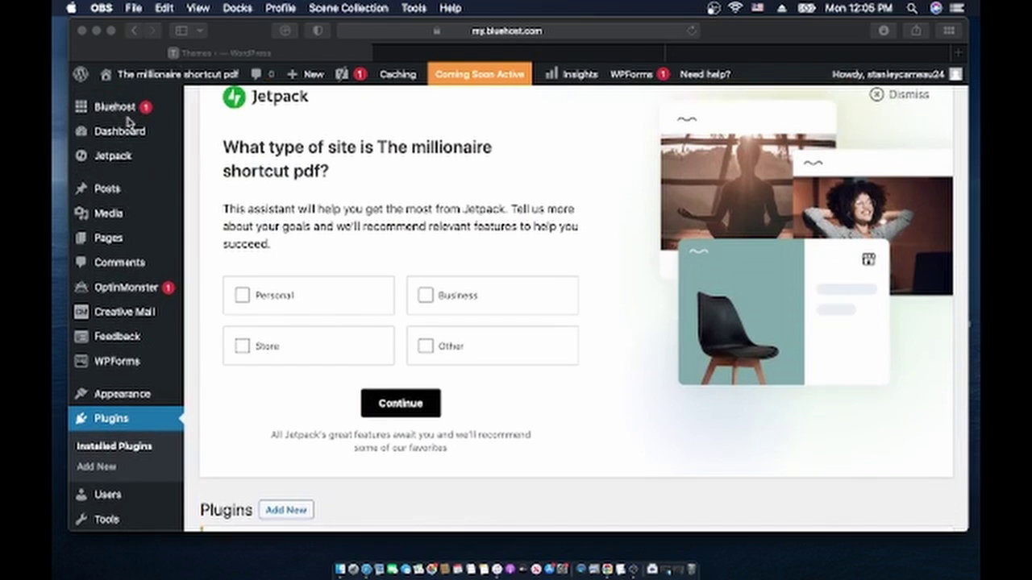
scroll(234, 281, "down", 3)
scroll(233, 277, "up", 5)
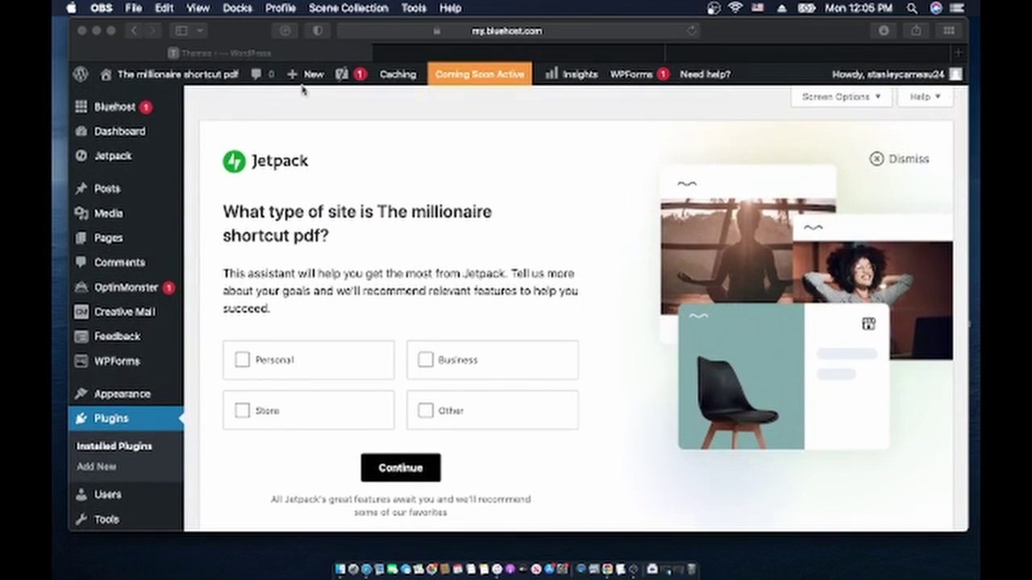
scroll(366, 266, "down", 8)
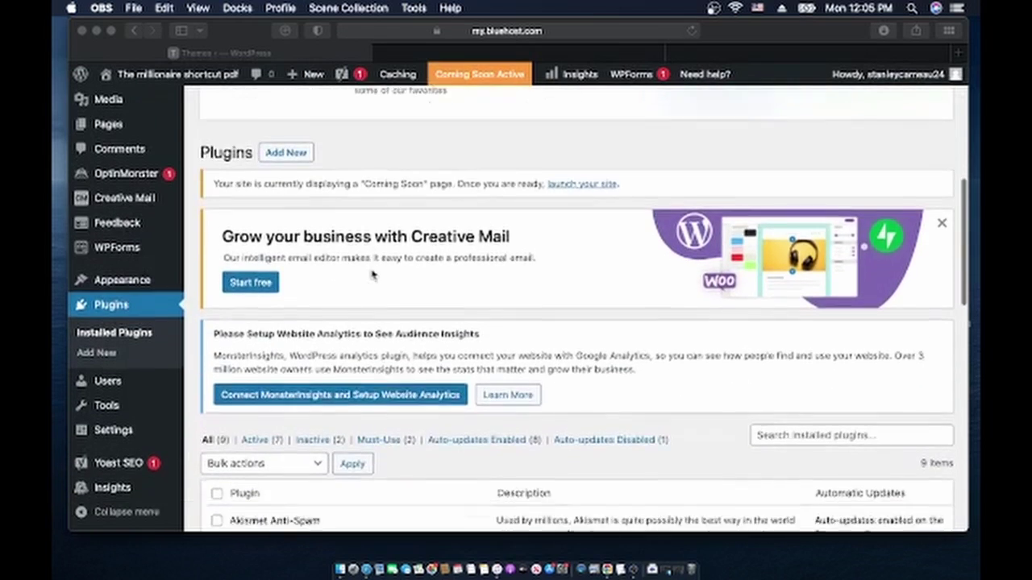
scroll(373, 276, "down", 5)
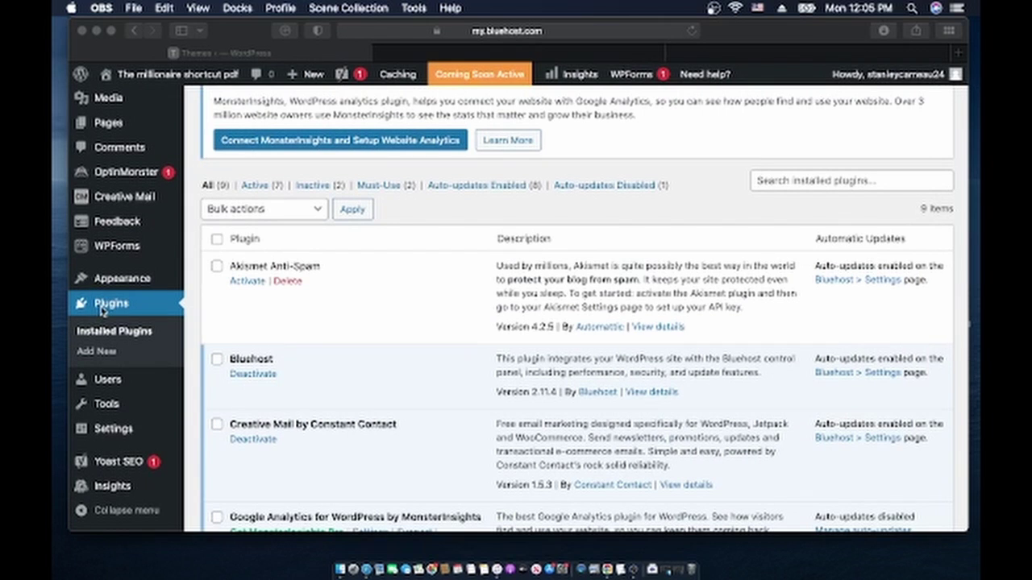
scroll(127, 324, "down", 3)
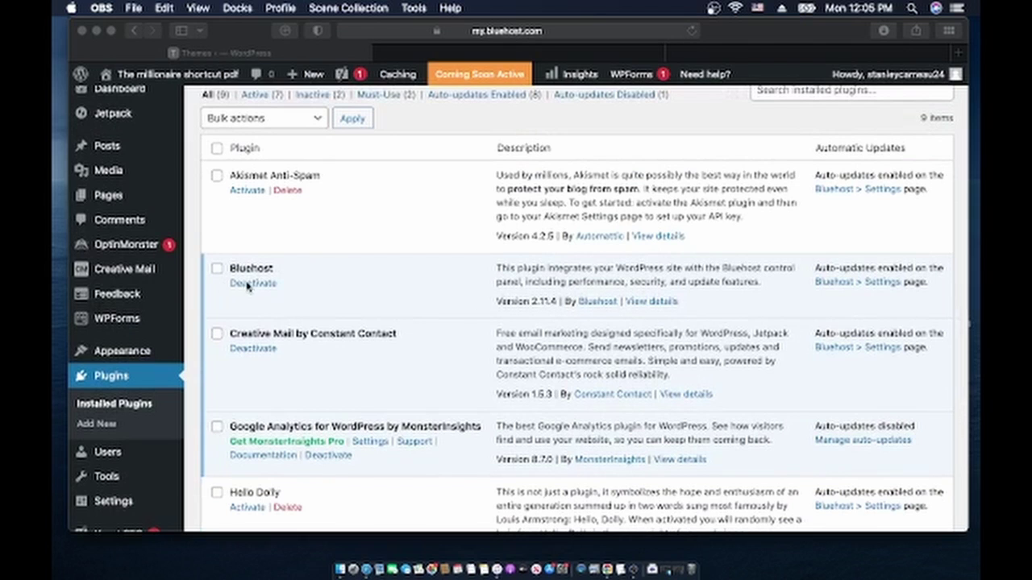
scroll(258, 305, "down", 1)
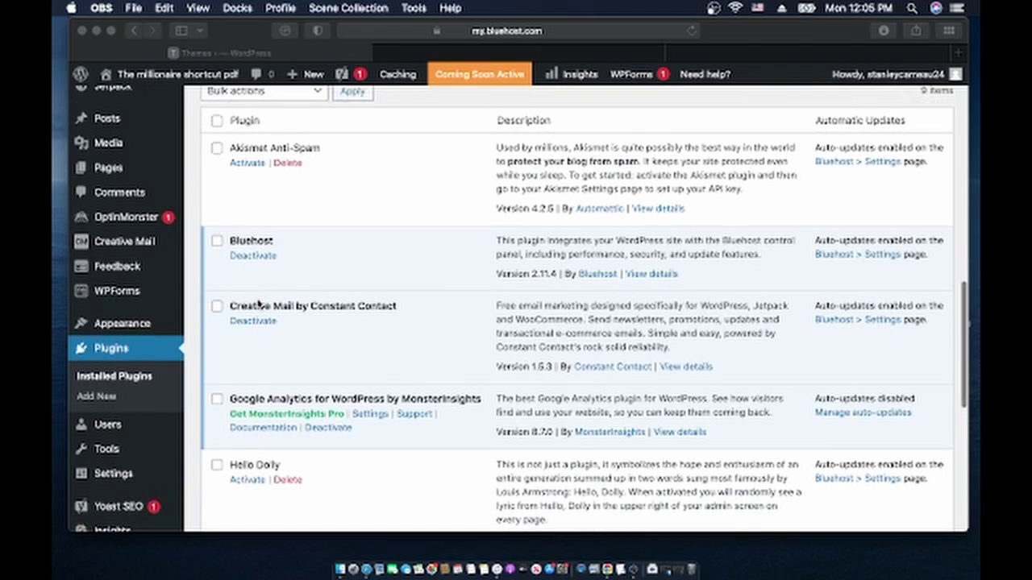
scroll(258, 304, "down", 2)
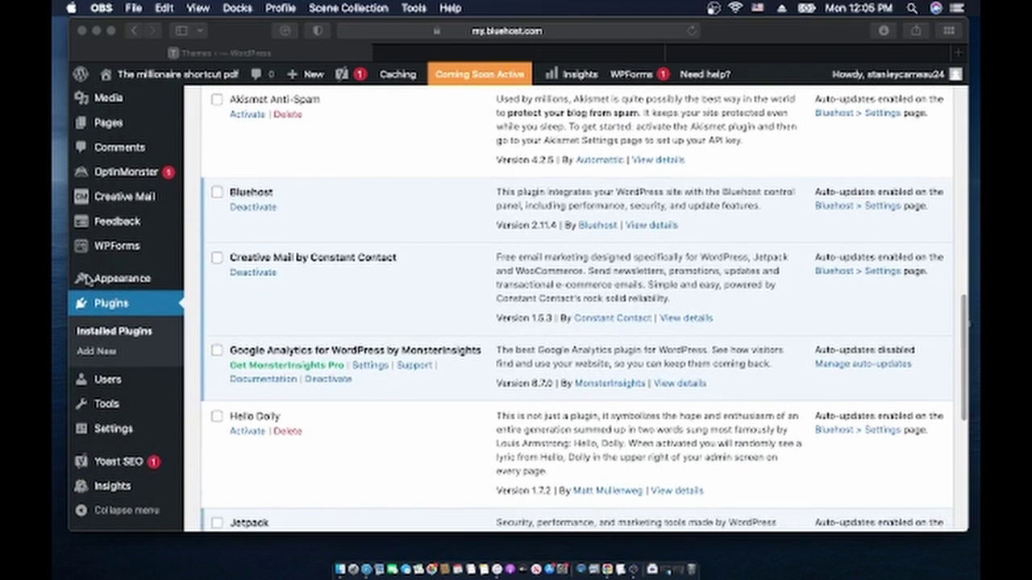
Open the Themes page and look through the installed themes
left_click(129, 282)
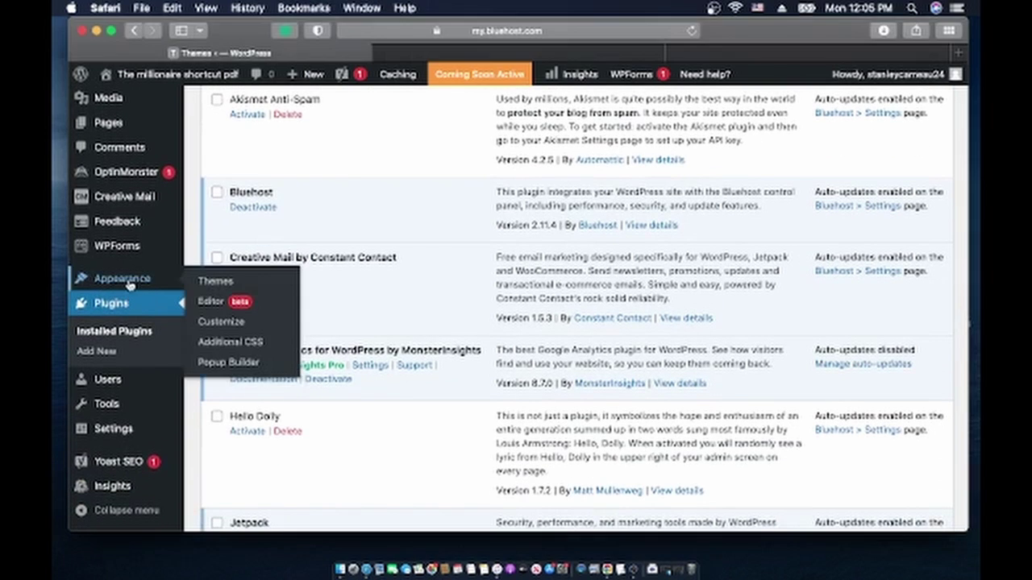
left_click(208, 282)
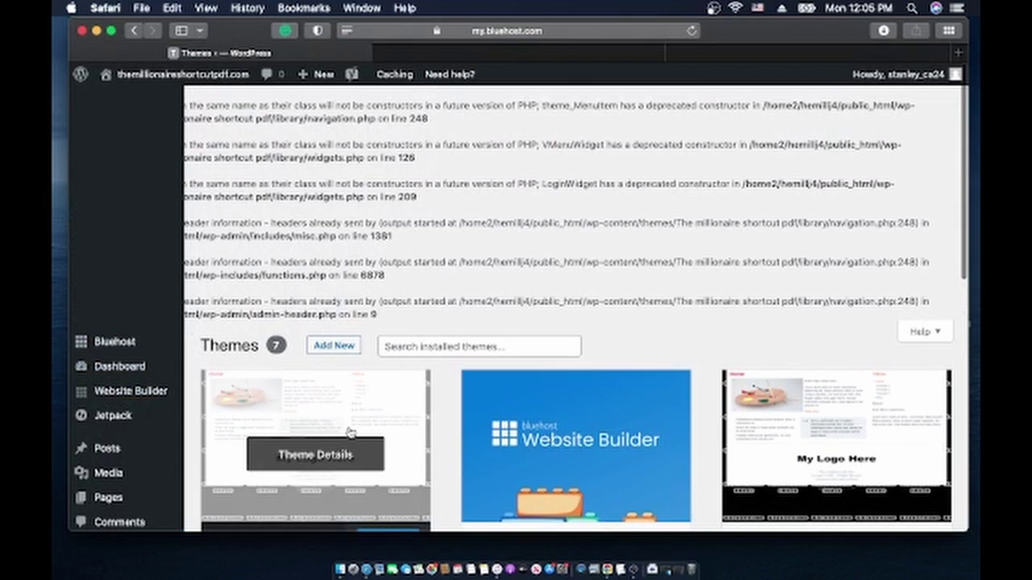
scroll(322, 427, "down", 4)
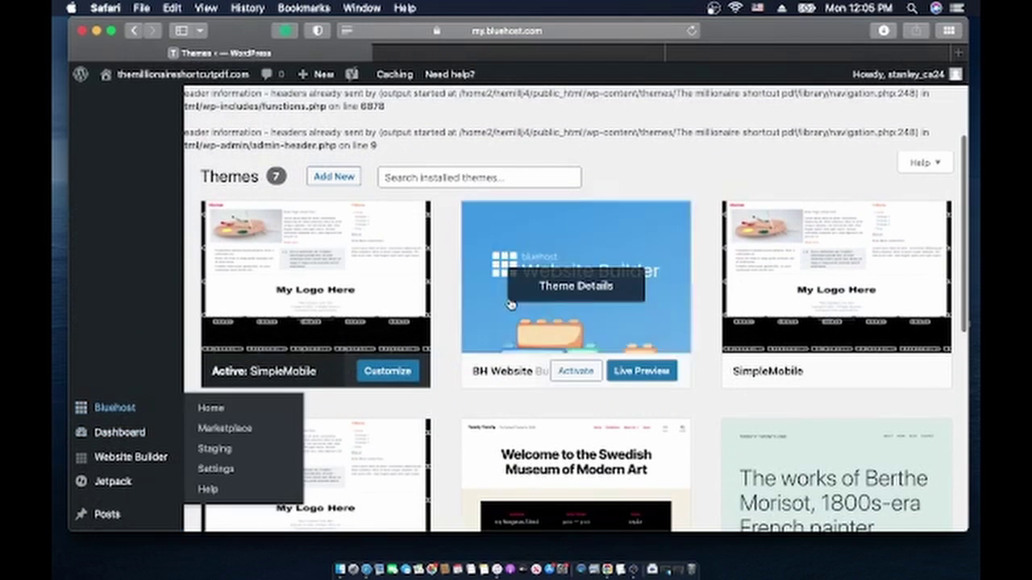
scroll(125, 472, "down", 4)
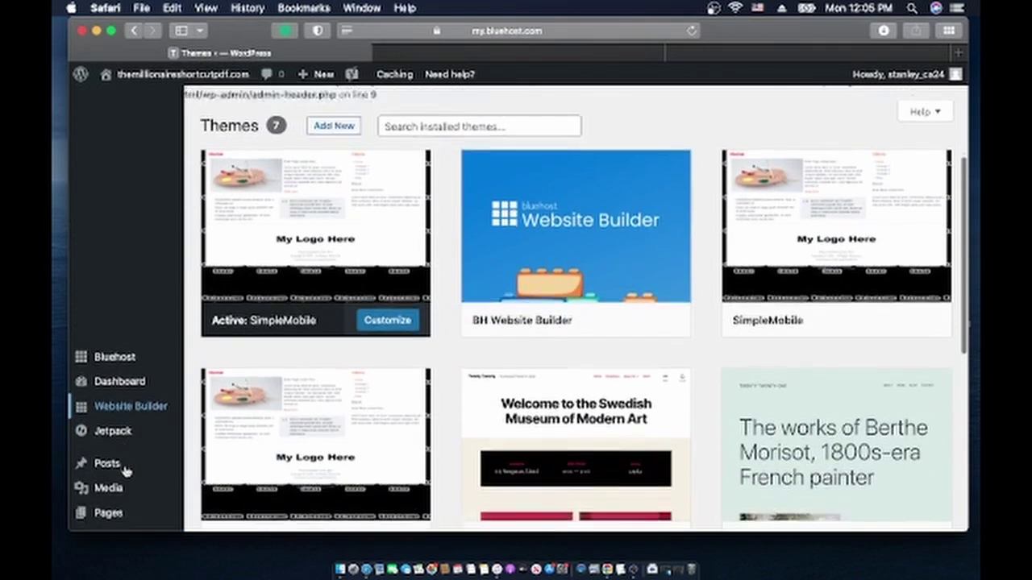
scroll(125, 471, "down", 6)
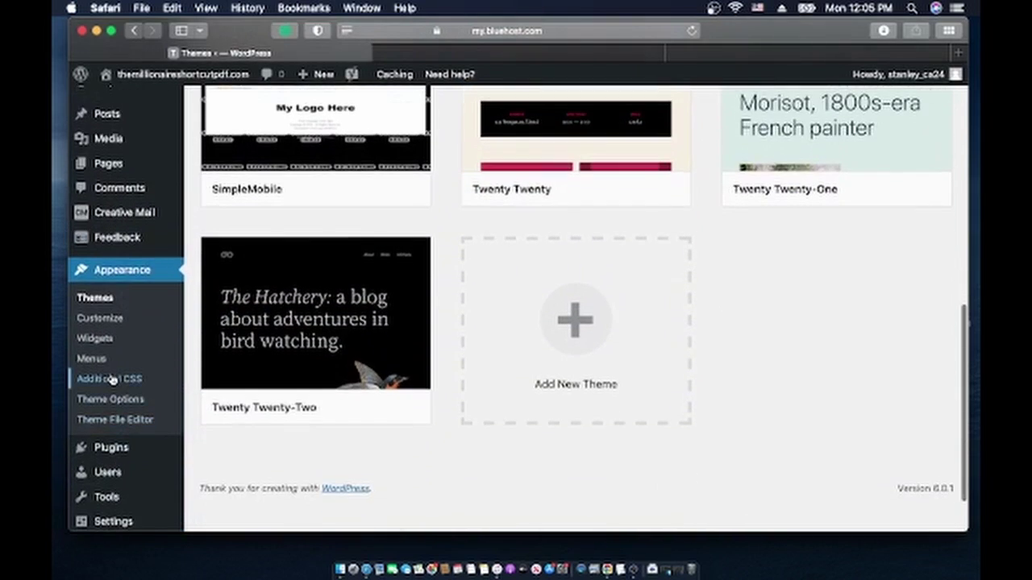
scroll(89, 379, "down", 2)
Return to the Plugins page and review its notices and plugin list
left_click(112, 280)
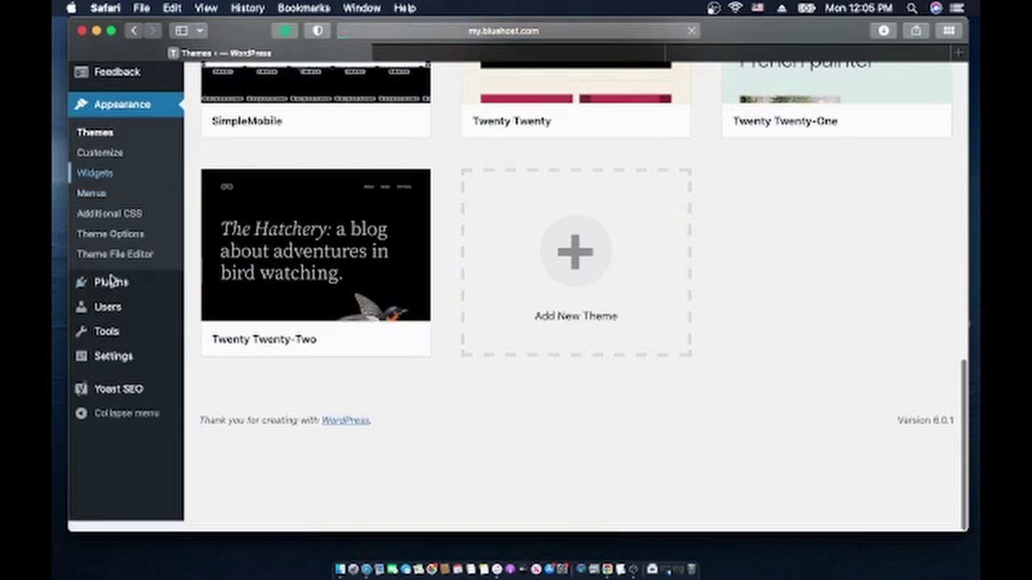
scroll(325, 379, "down", 5)
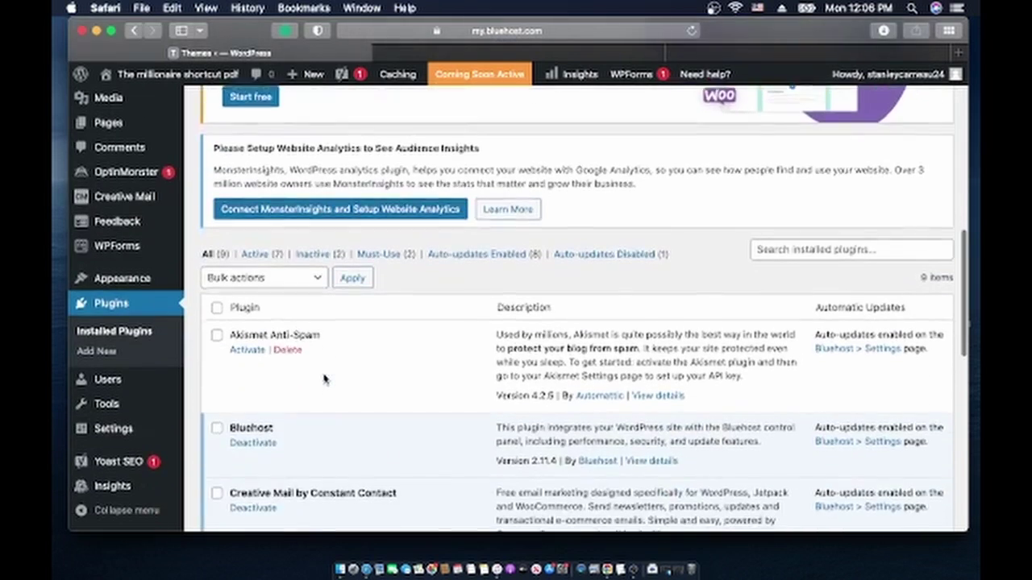
scroll(325, 379, "down", 4)
scroll(121, 433, "up", 8)
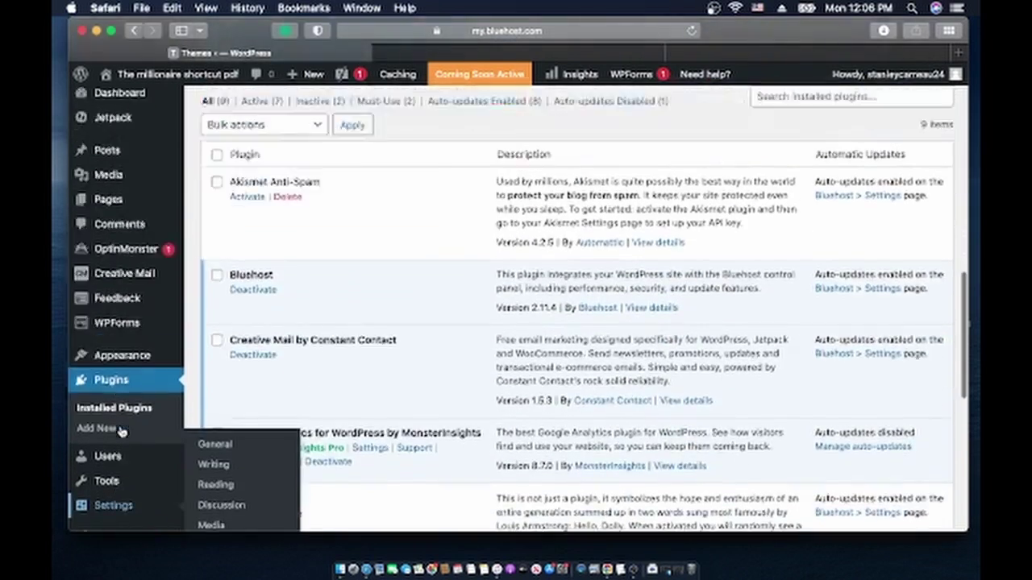
scroll(121, 433, "up", 4)
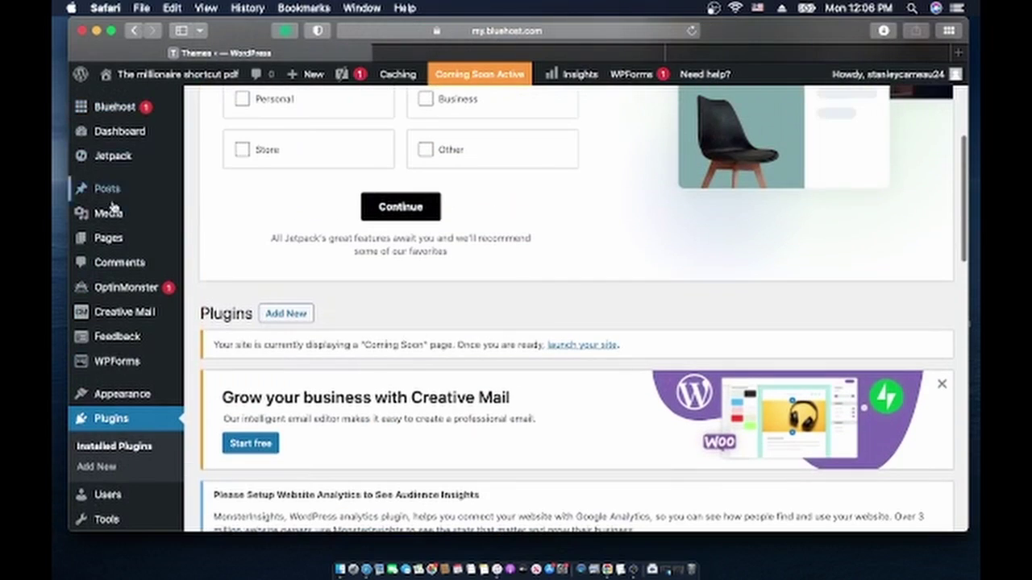
Deactivate the Yoast SEO plugin
scroll(121, 322, "down", 15)
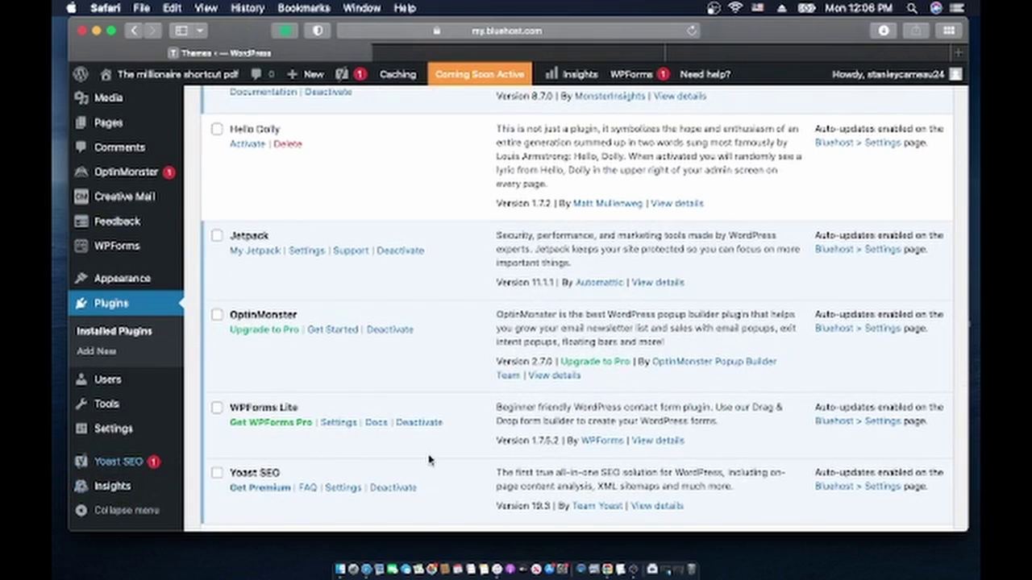
left_click(218, 475)
left_click(392, 489)
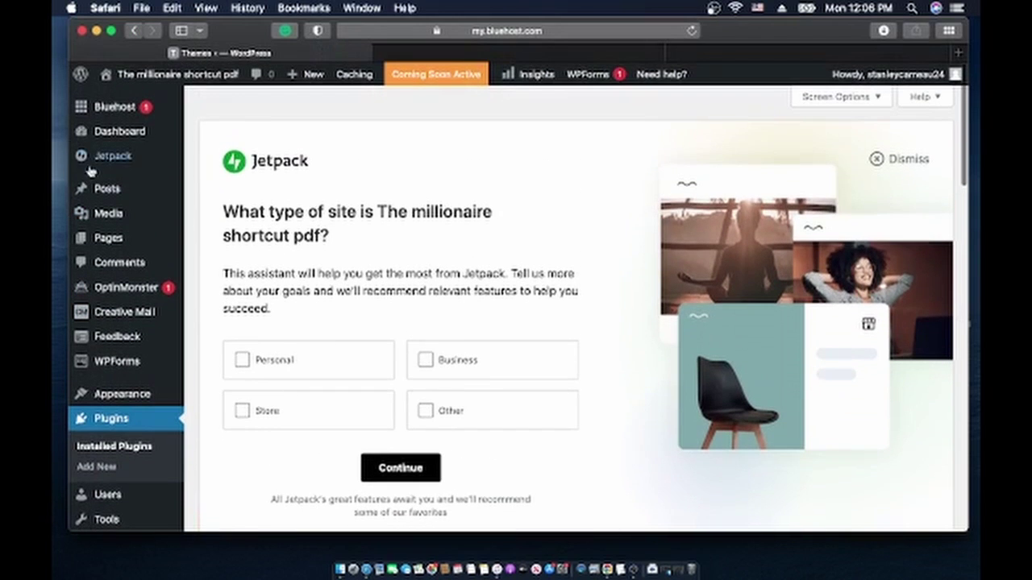
Deactivate the Jetpack plugin and confirm its deactivation
mouse_move(111, 156)
scroll(295, 278, "down", 10)
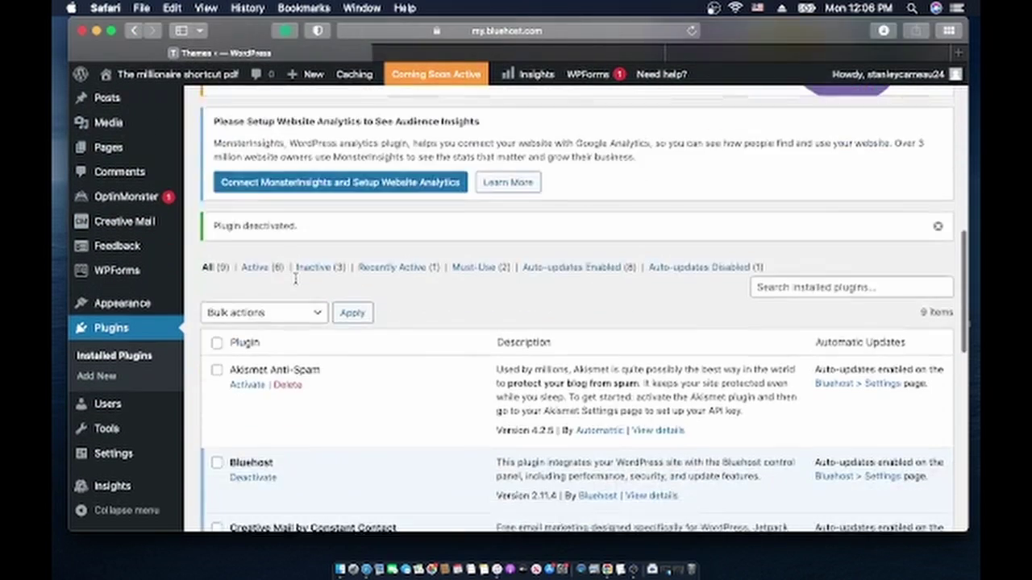
scroll(295, 278, "down", 10)
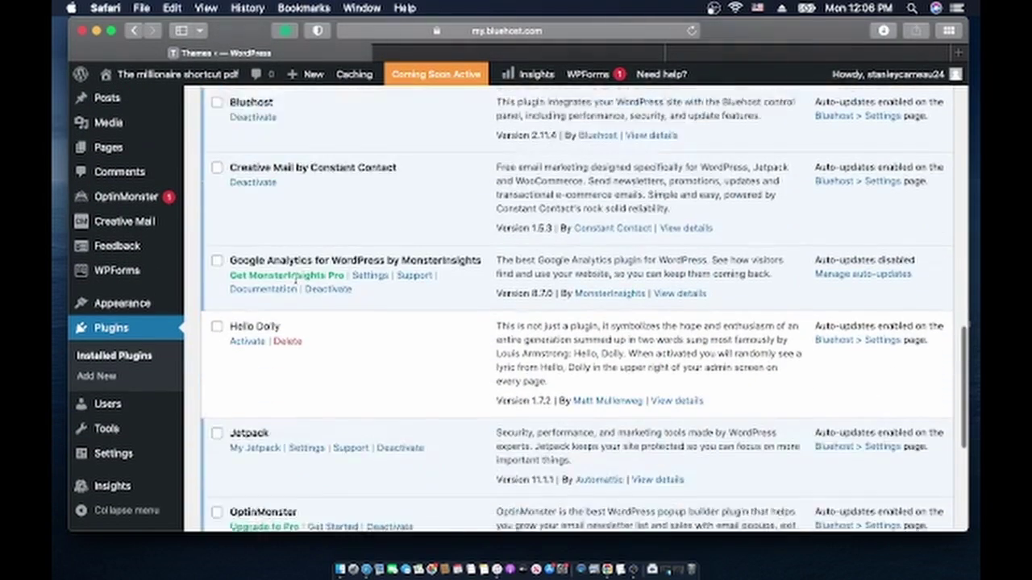
scroll(295, 279, "down", 2)
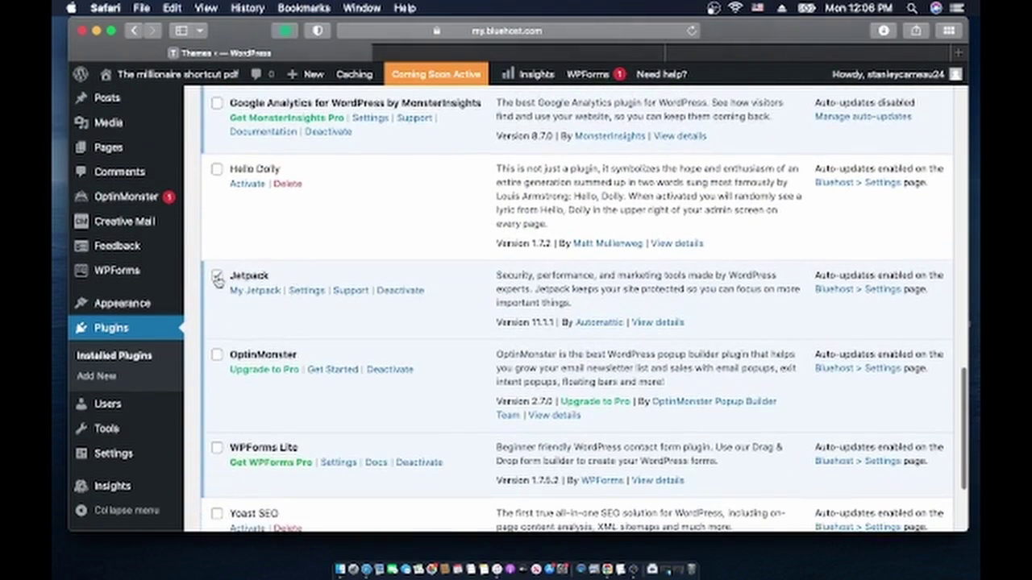
left_click(400, 292)
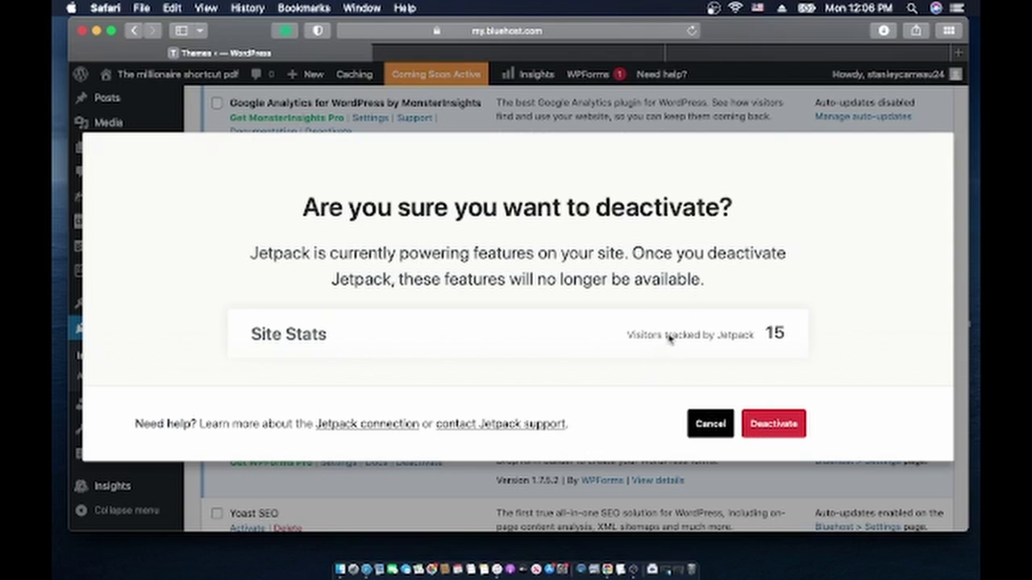
left_click(780, 433)
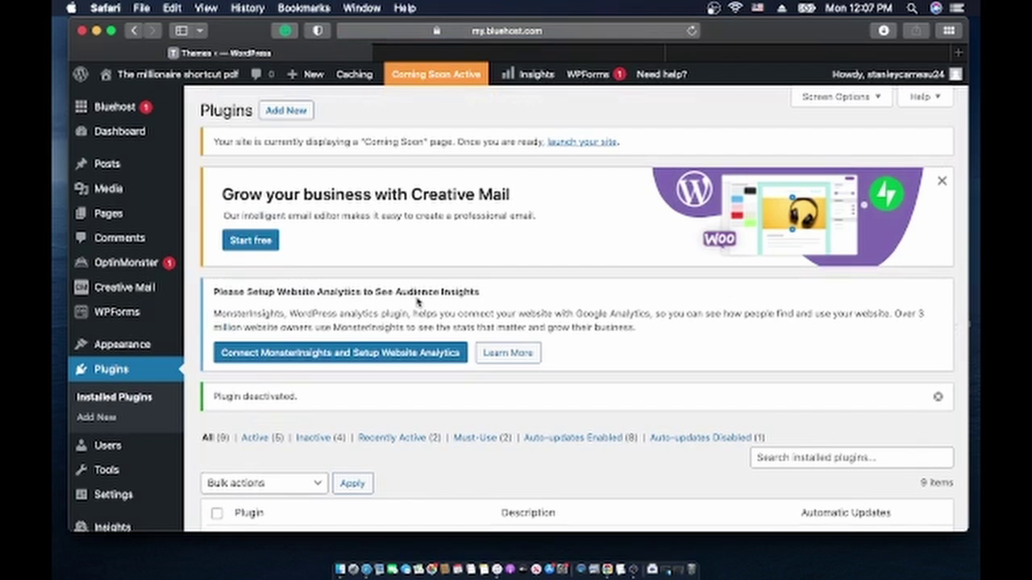
Deactivate the Google Analytics for WordPress by MonsterInsights plugin
scroll(372, 379, "down", 2)
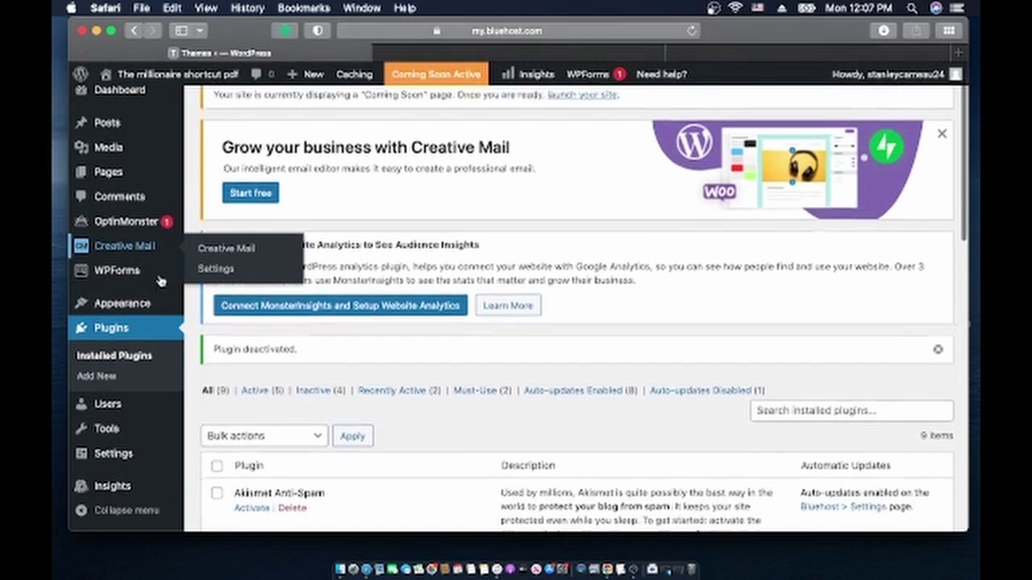
scroll(372, 379, "down", 8)
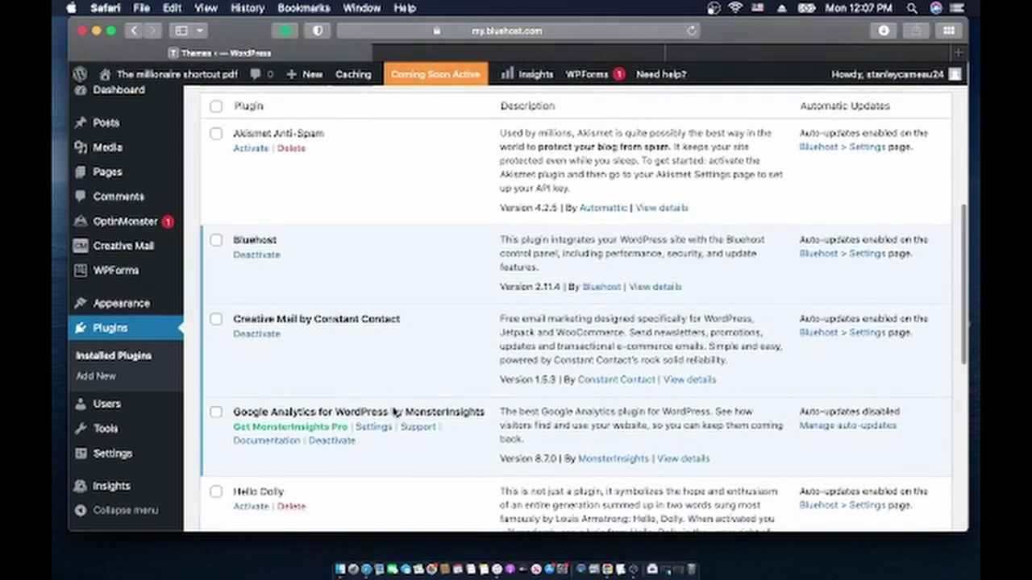
scroll(394, 412, "down", 2)
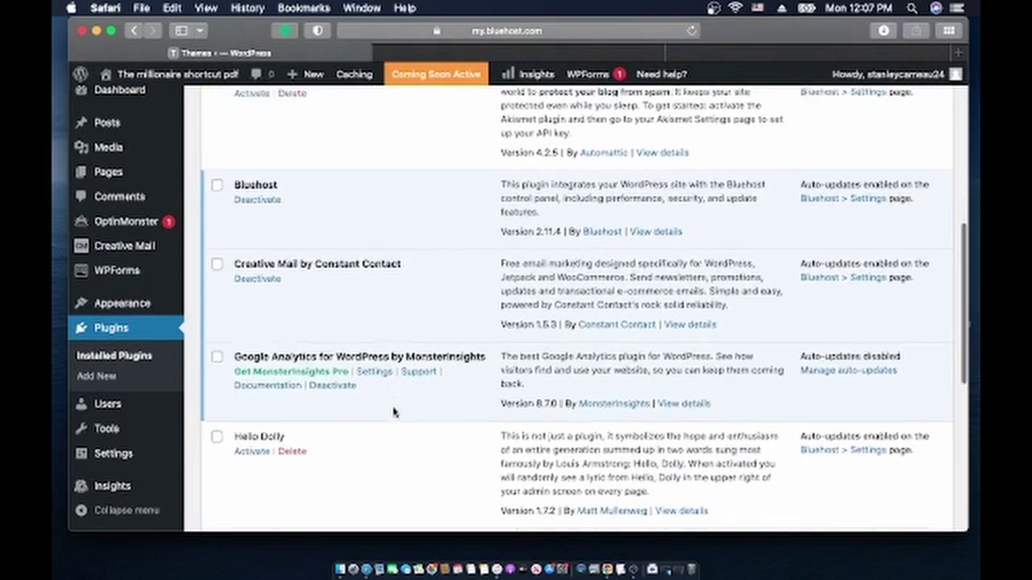
scroll(394, 412, "down", 1)
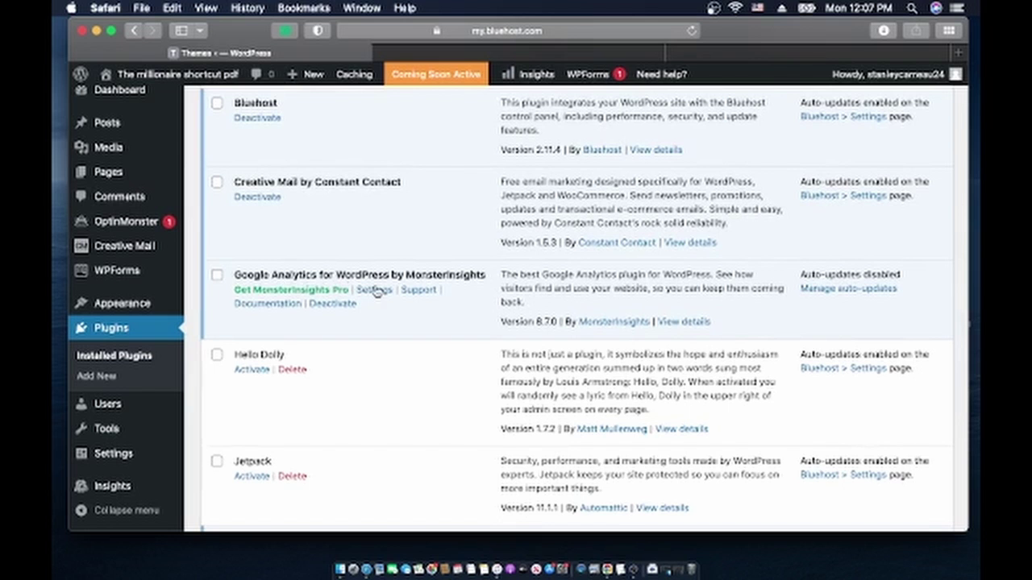
scroll(447, 325, "down", 1)
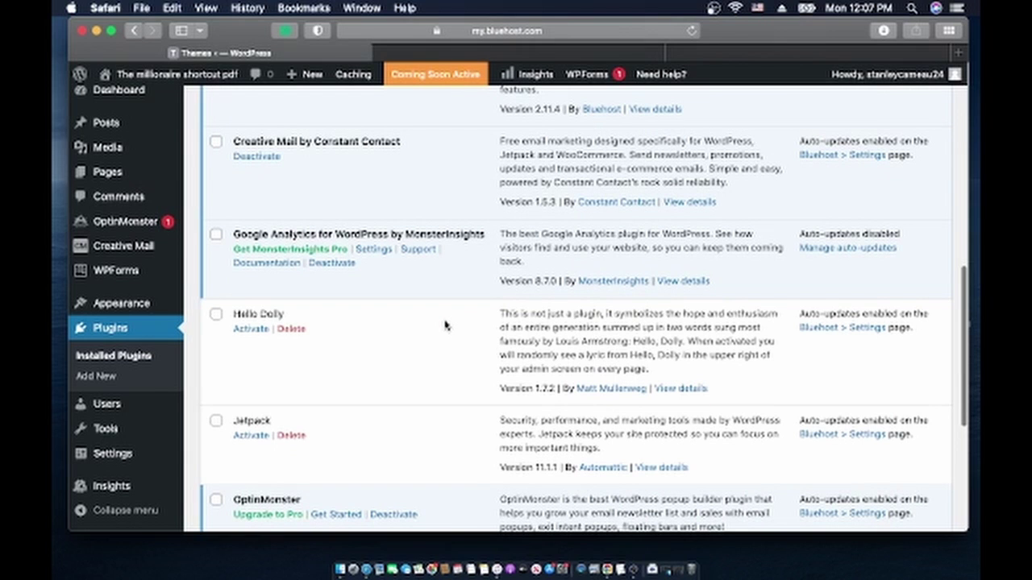
left_click(332, 263)
Look through the plugin list and deactivate the Bluehost plugin
scroll(378, 364, "down", 5)
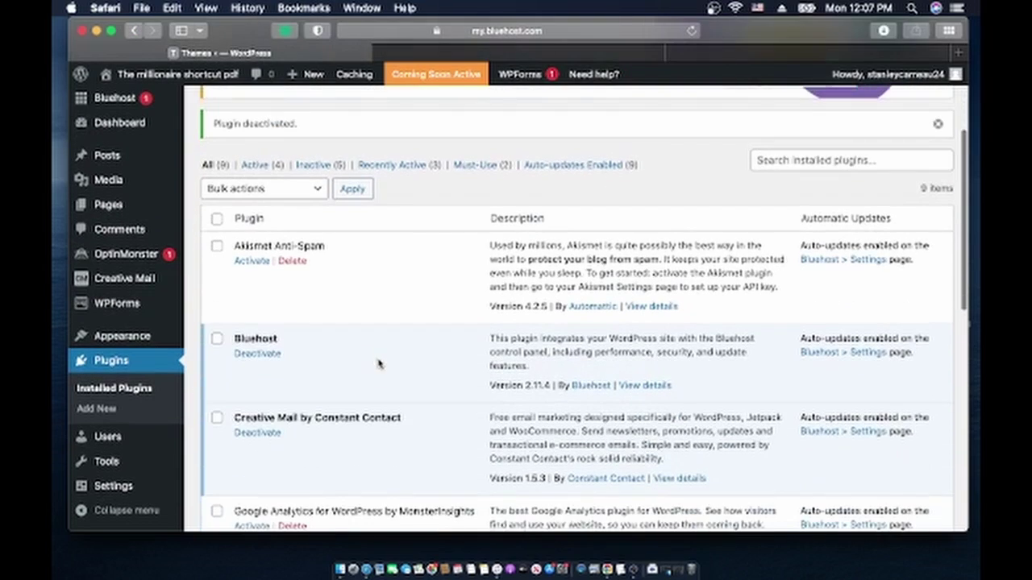
scroll(326, 401, "down", 10)
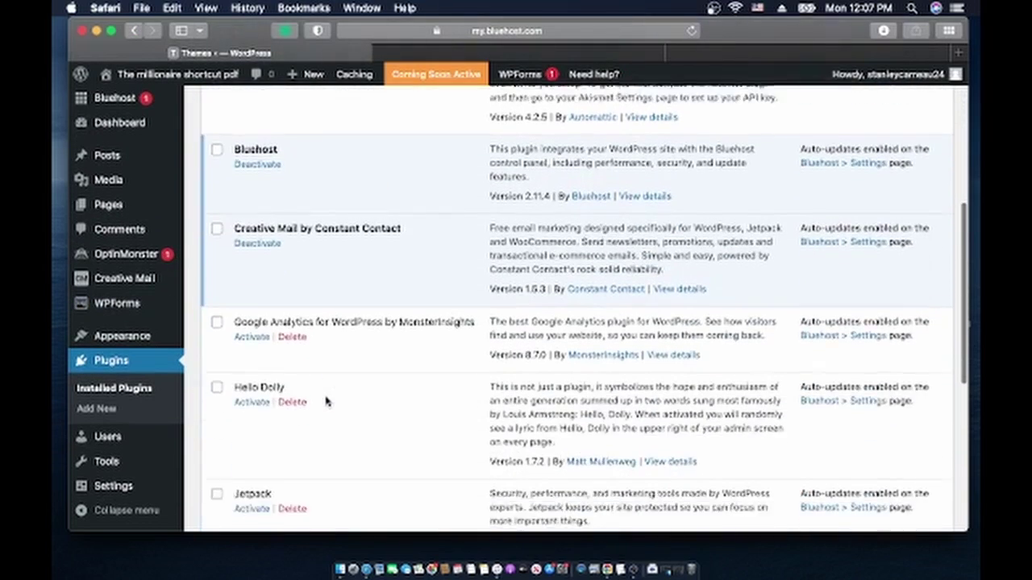
scroll(326, 401, "down", 5)
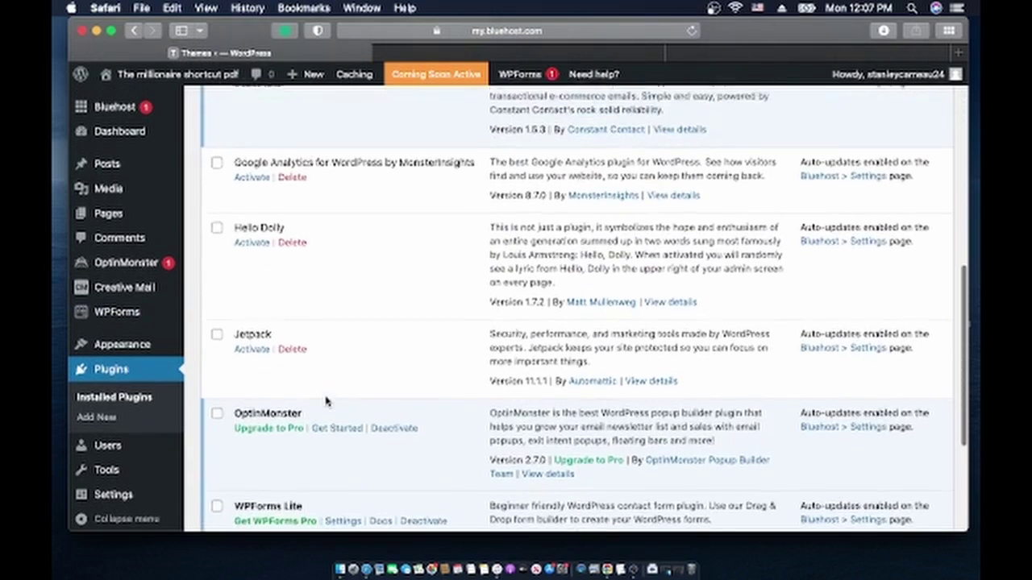
scroll(327, 401, "down", 1)
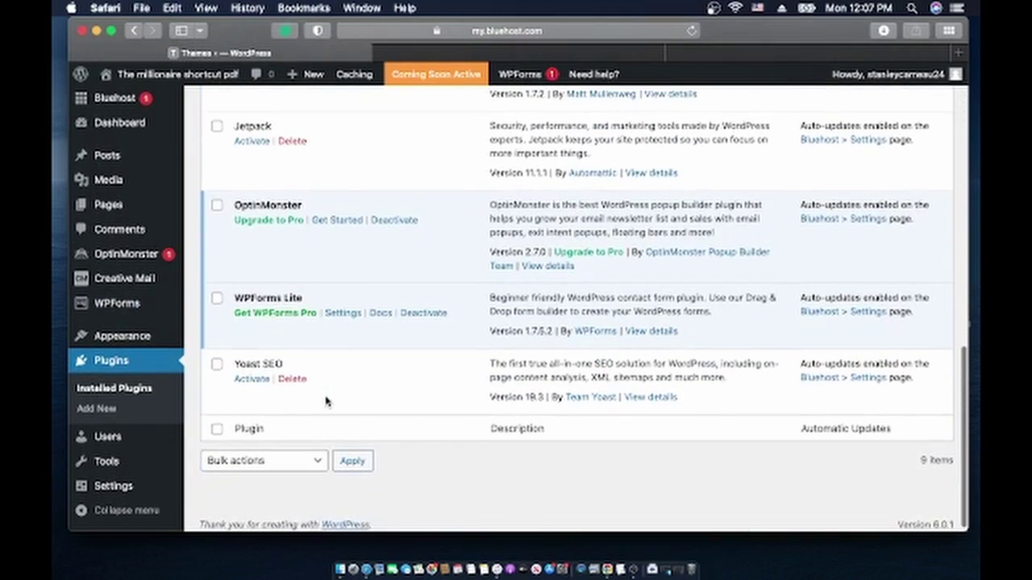
scroll(326, 401, "up", 5)
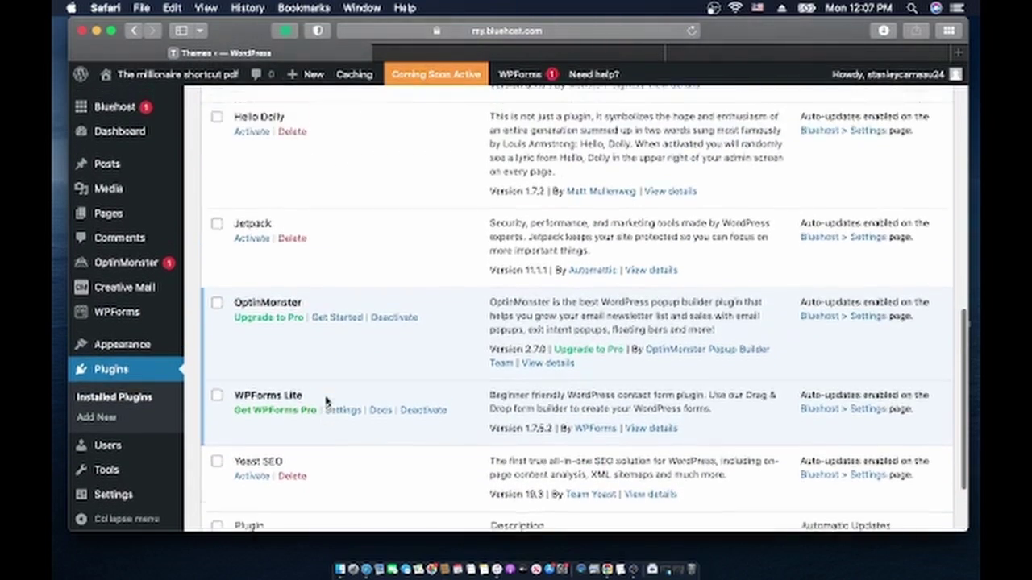
scroll(326, 401, "up", 3)
scroll(327, 401, "up", 3)
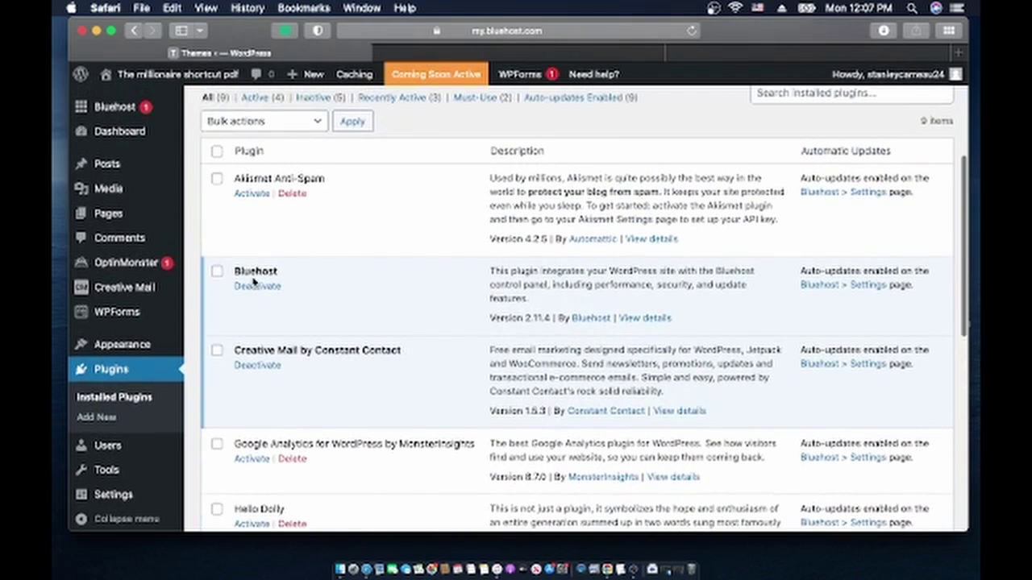
left_click(256, 288)
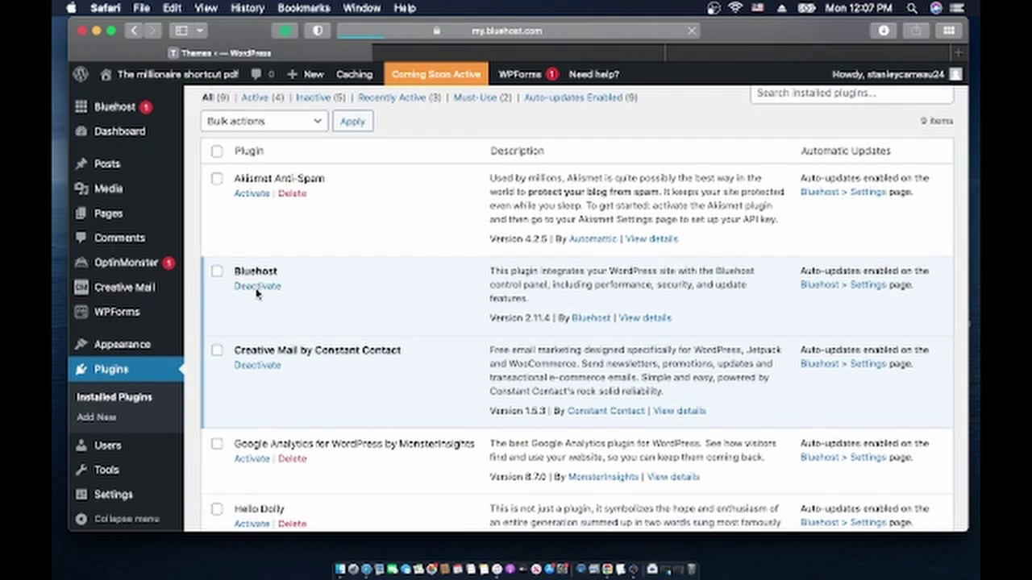
Check the remaining active plugins and deactivate OptinMonster
scroll(387, 470, "down", 2)
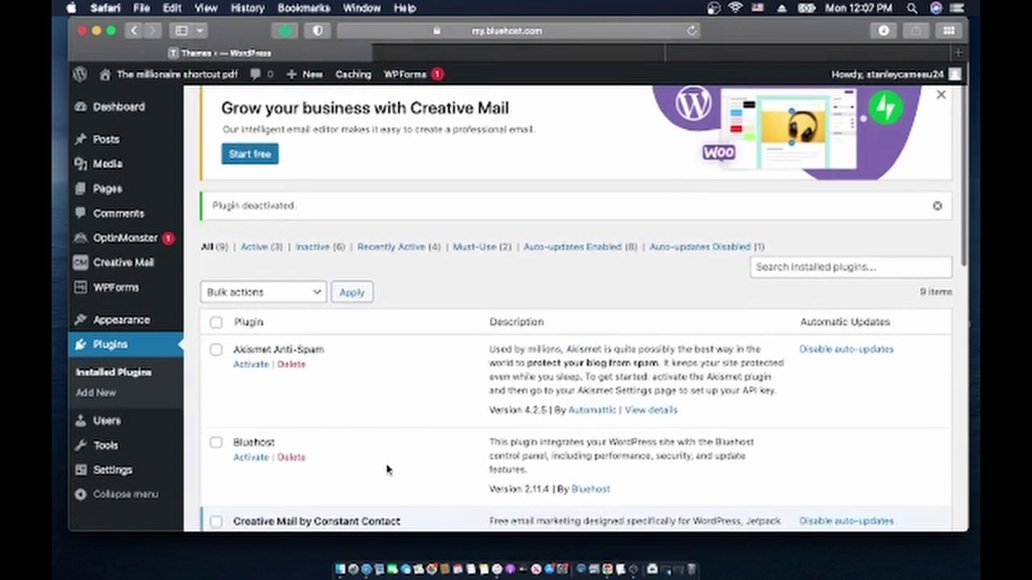
scroll(387, 470, "up", 2)
scroll(147, 373, "down", 2)
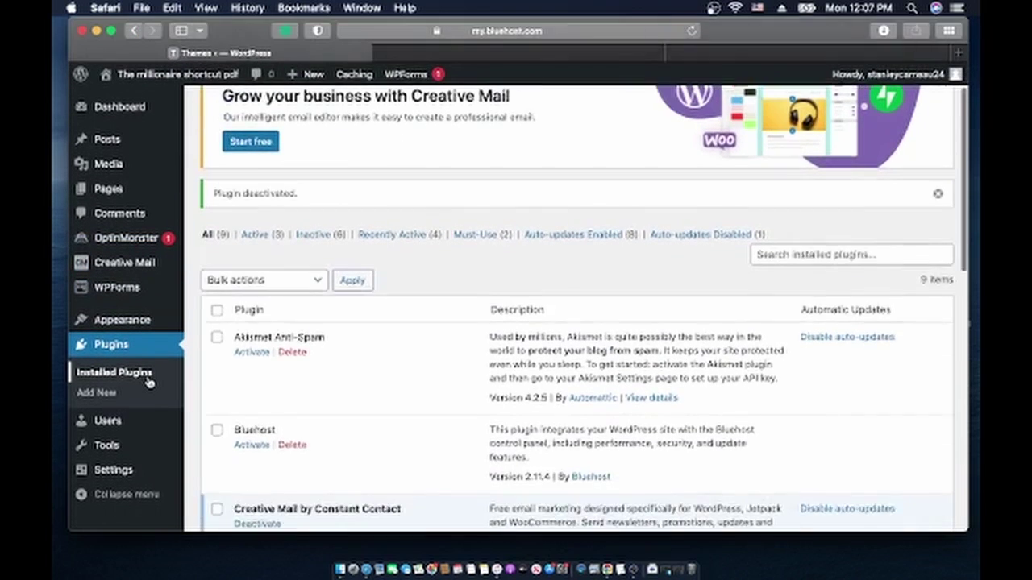
scroll(148, 373, "up", 2)
mouse_move(91, 310)
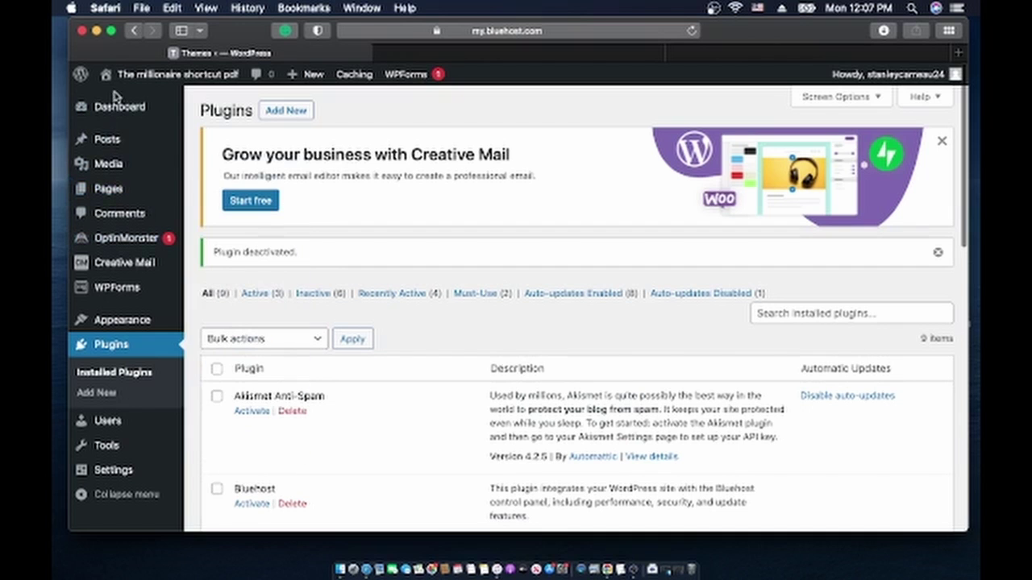
mouse_move(108, 111)
scroll(235, 389, "down", 3)
scroll(234, 389, "down", 2)
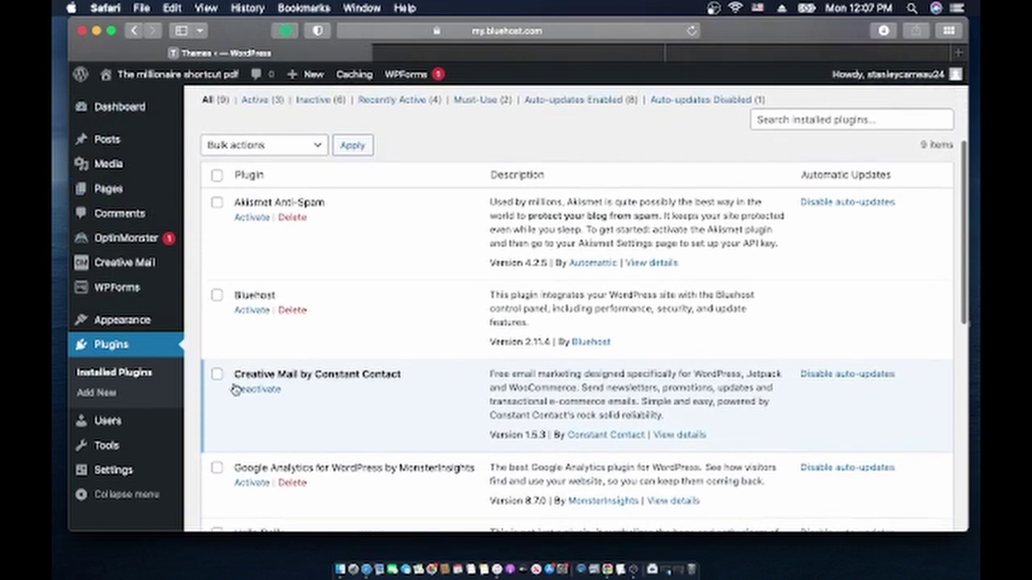
scroll(235, 389, "down", 1)
scroll(234, 389, "up", 2)
scroll(235, 389, "down", 5)
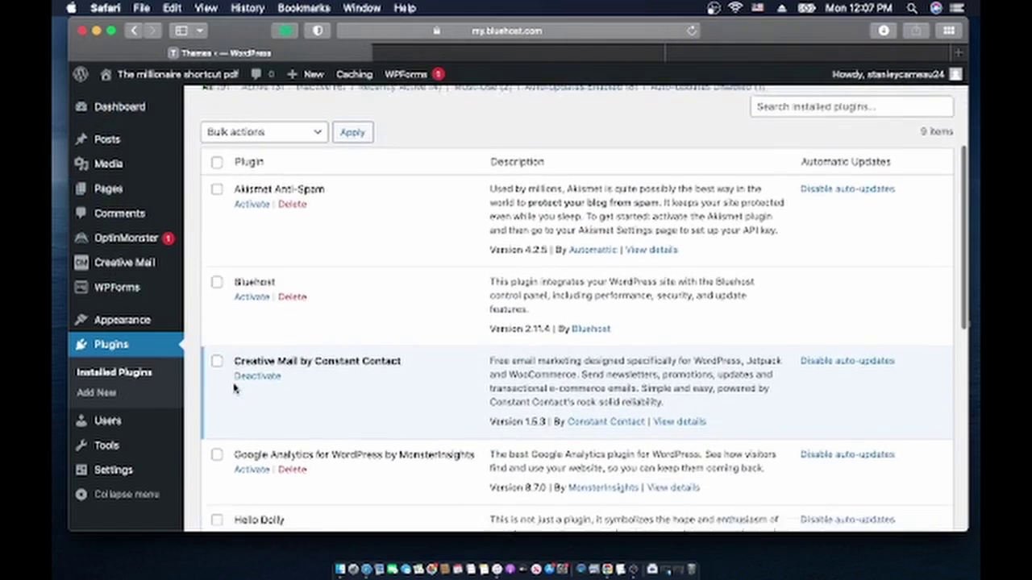
scroll(235, 390, "down", 6)
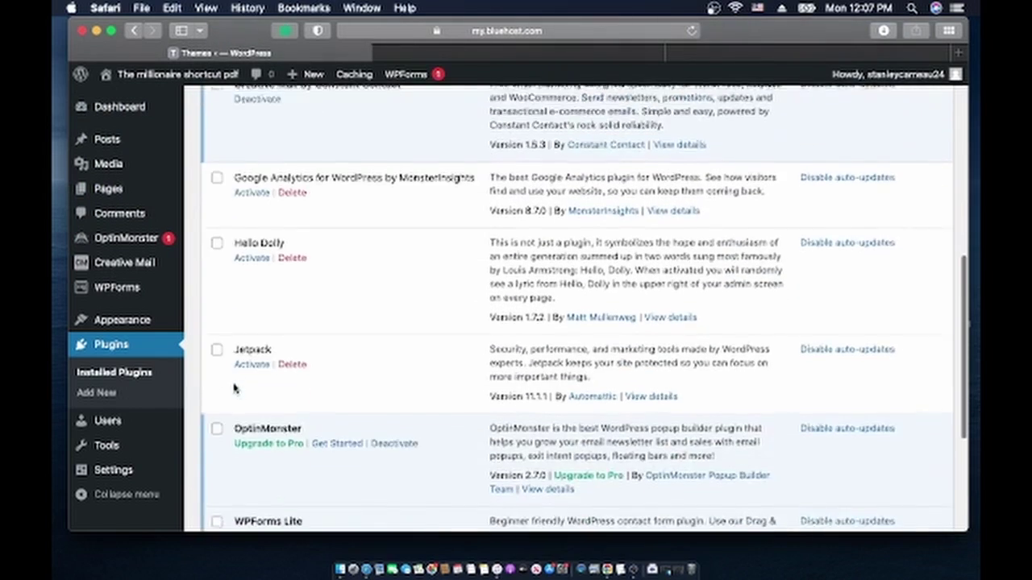
left_click(394, 367)
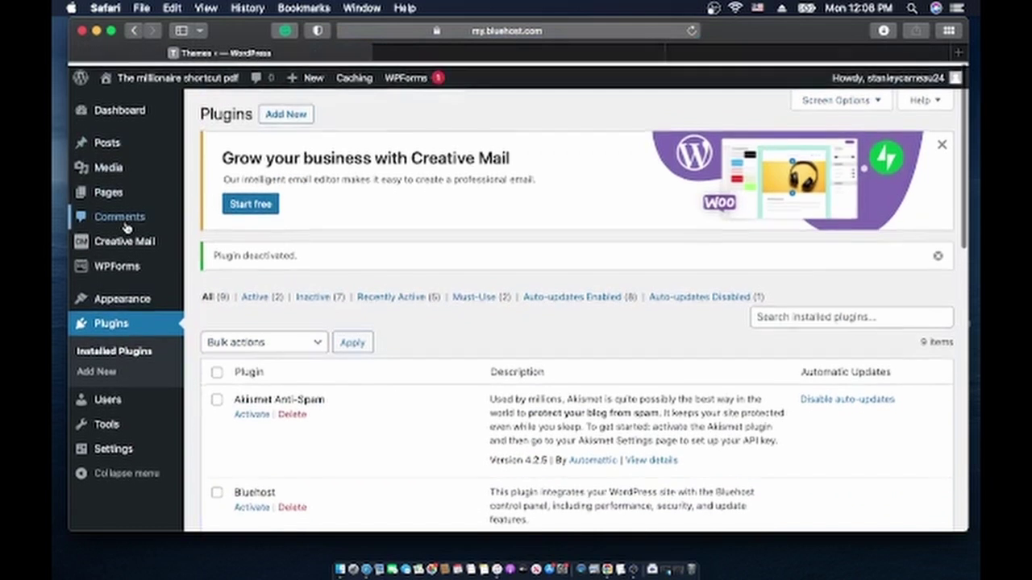
Review the admin menu entries and the installed plugin list to see what is still active
mouse_move(127, 298)
scroll(127, 298, "down", 4)
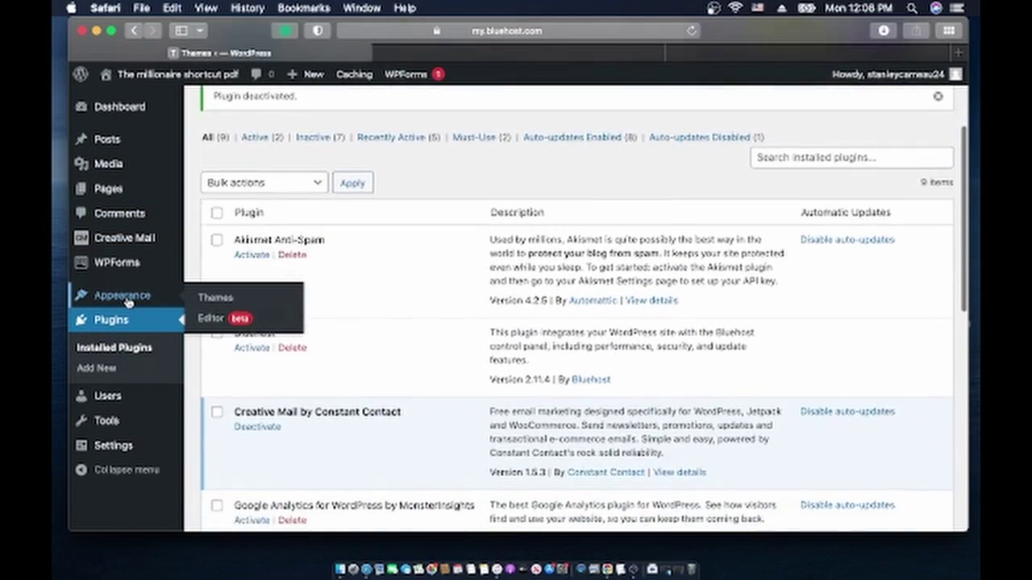
scroll(127, 298, "up", 2)
scroll(126, 300, "up", 2)
scroll(127, 300, "down", 2)
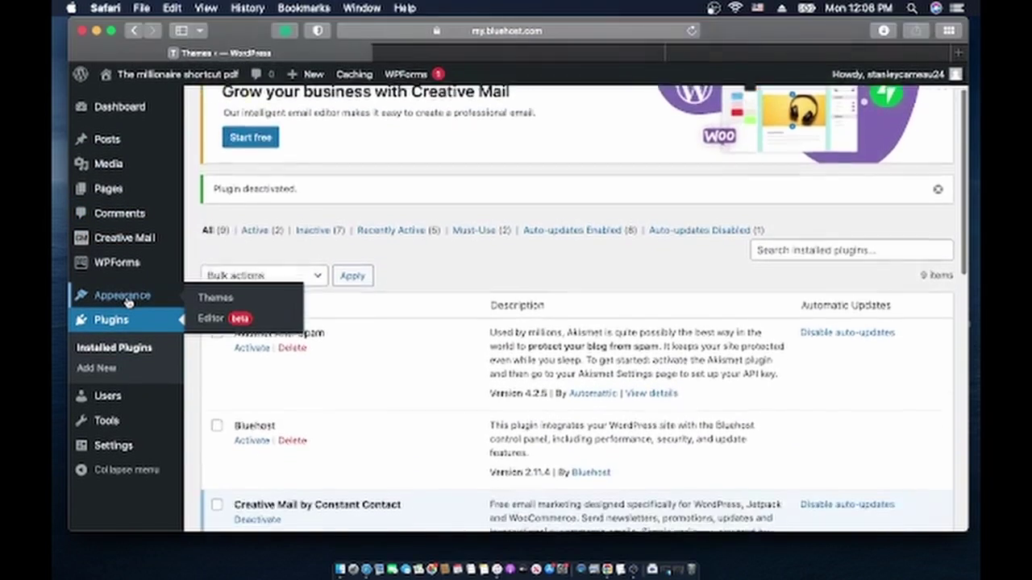
scroll(126, 300, "up", 2)
scroll(126, 300, "up", 1)
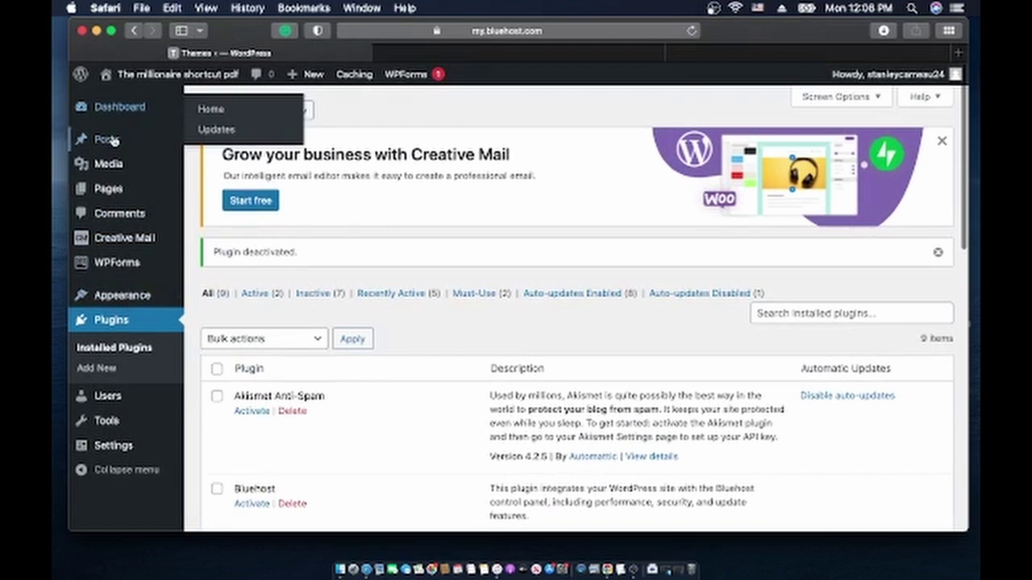
scroll(133, 373, "down", 5)
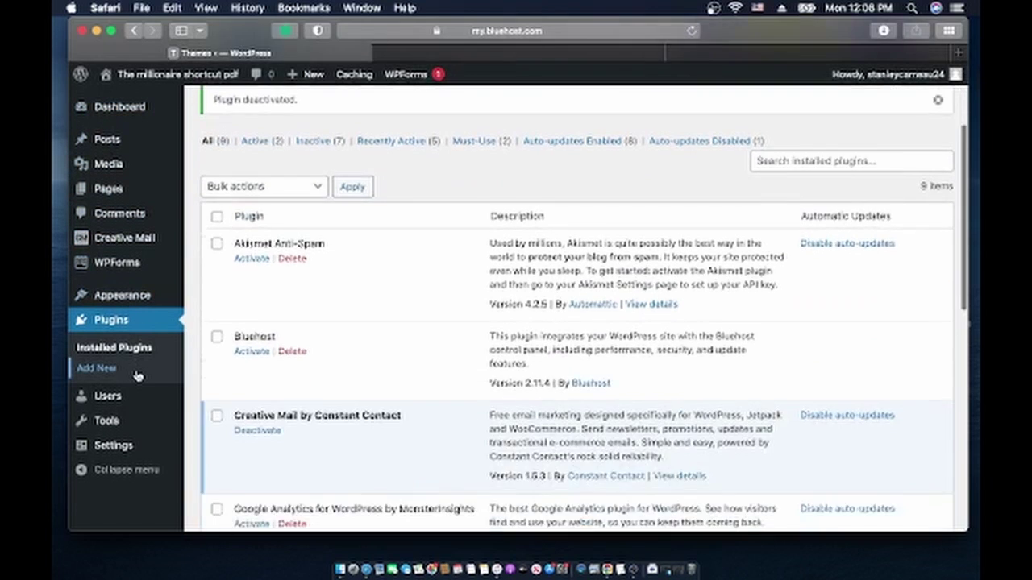
scroll(135, 376, "up", 5)
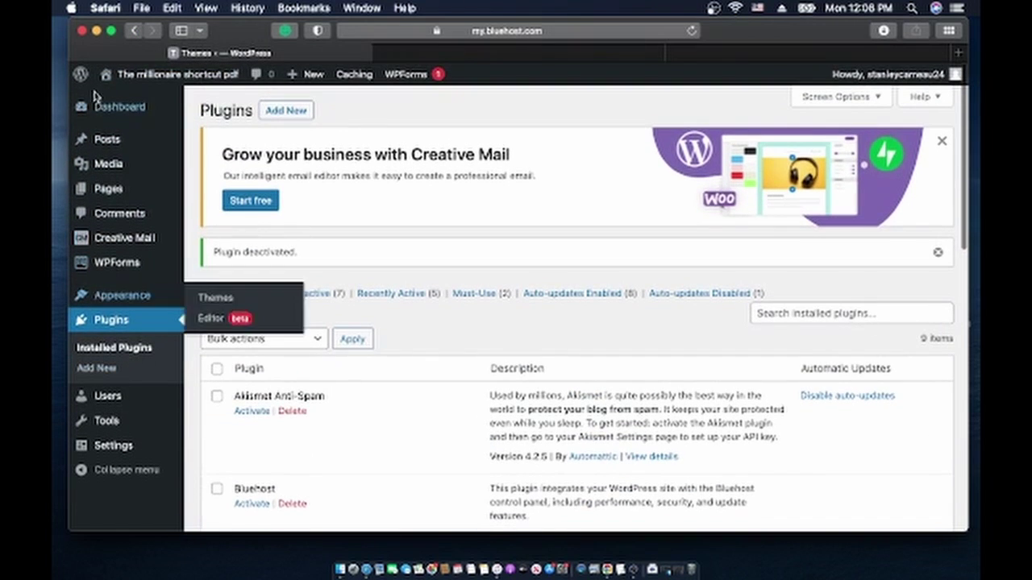
Visit the site to look over its home page and return to the WordPress admin area
mouse_move(125, 76)
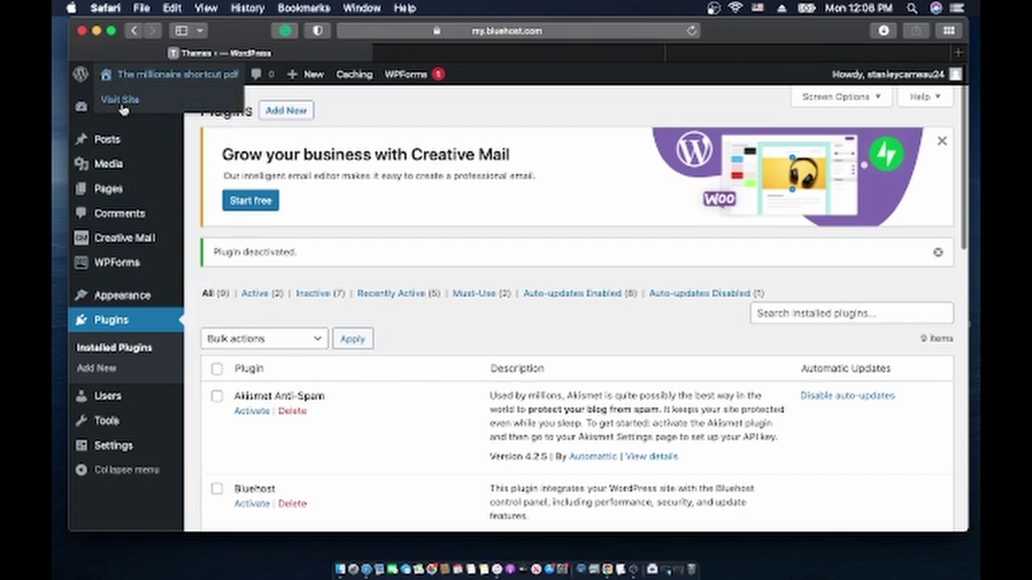
left_click(123, 108)
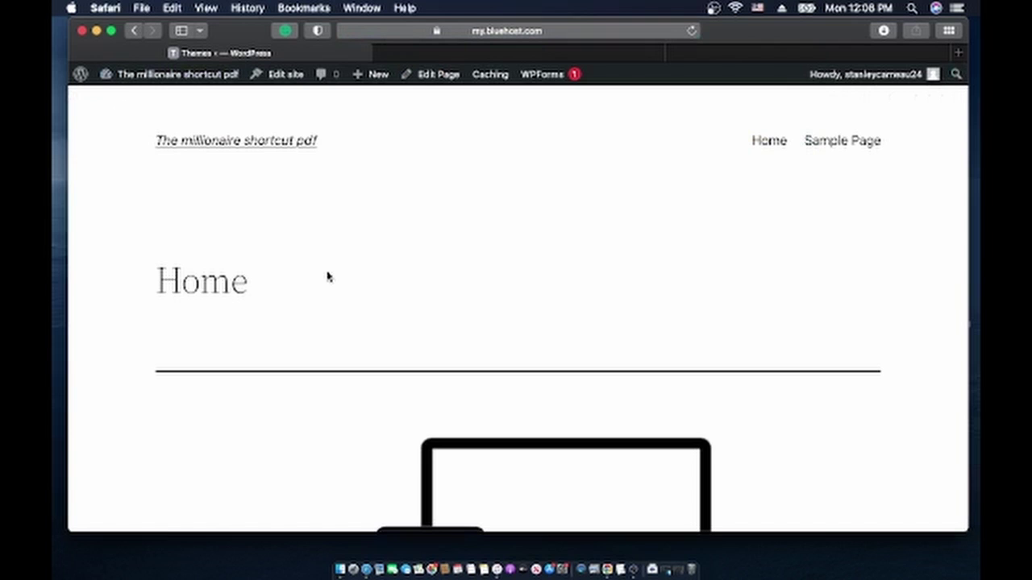
scroll(326, 275, "down", 15)
scroll(327, 270, "up", 15)
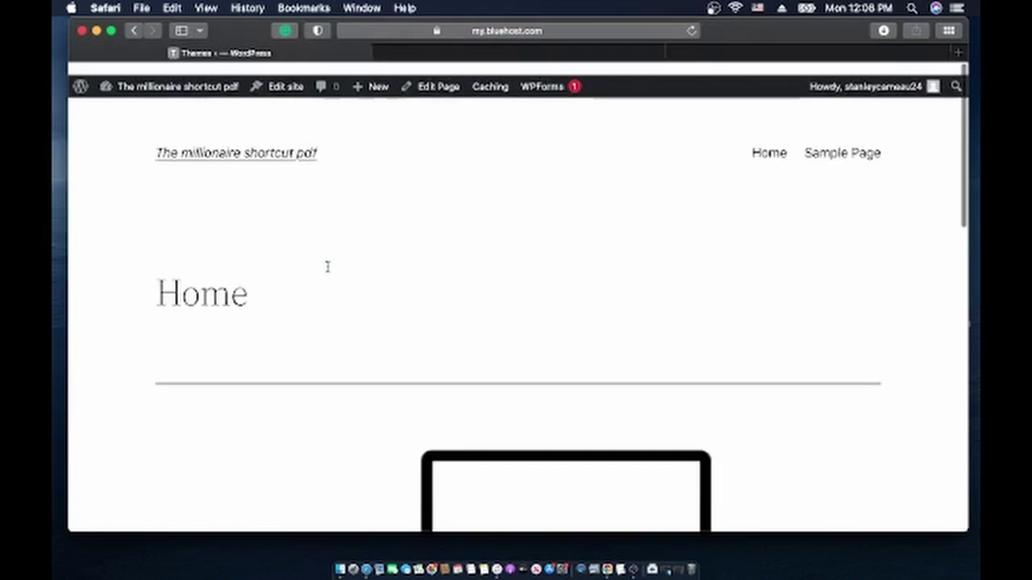
left_click(80, 74)
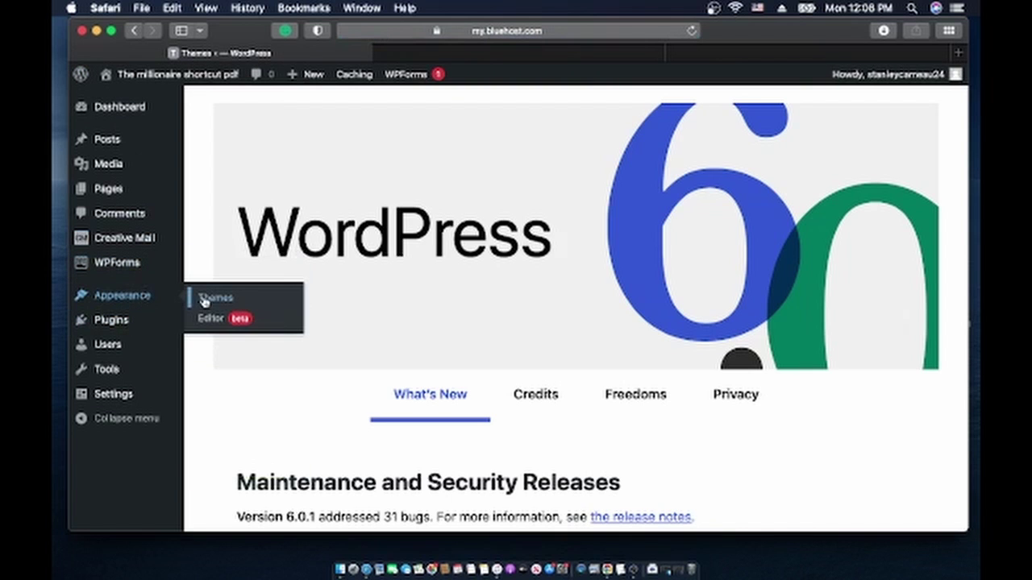
Review the installed themes and check the details of the active SimpleMobile theme
left_click(210, 298)
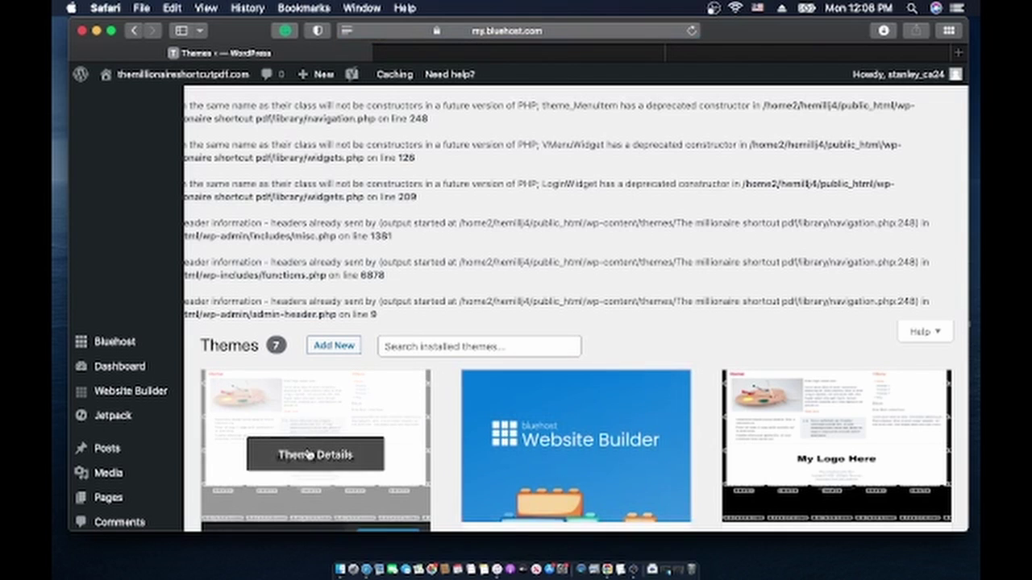
left_click(308, 456)
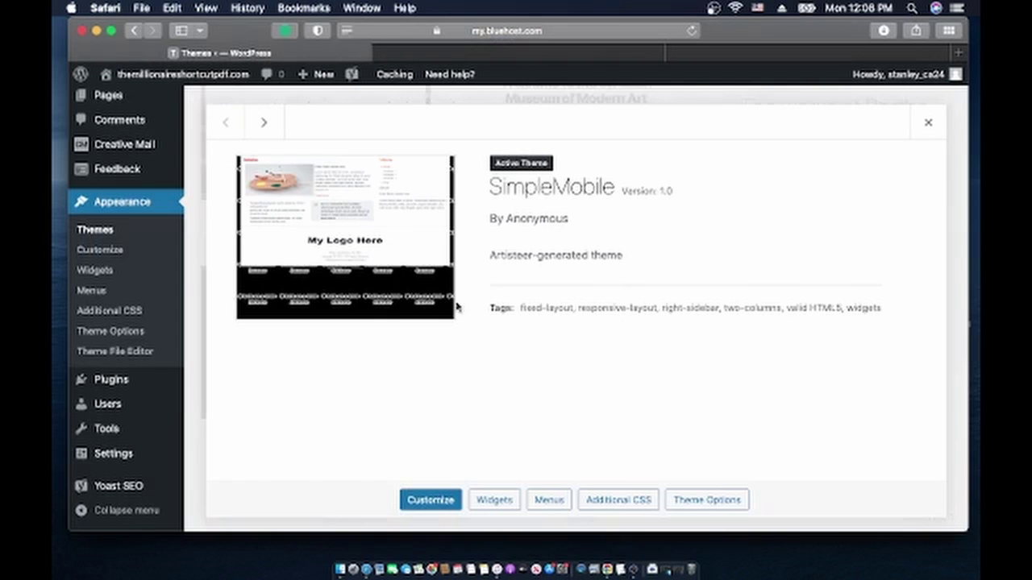
left_click(928, 122)
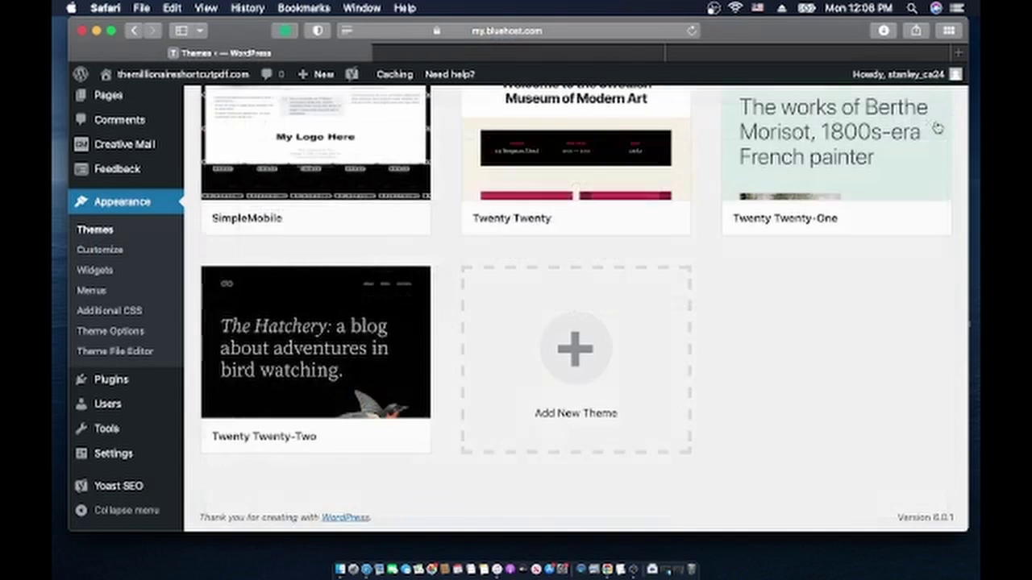
scroll(563, 216, "up", 10)
scroll(562, 216, "up", 2)
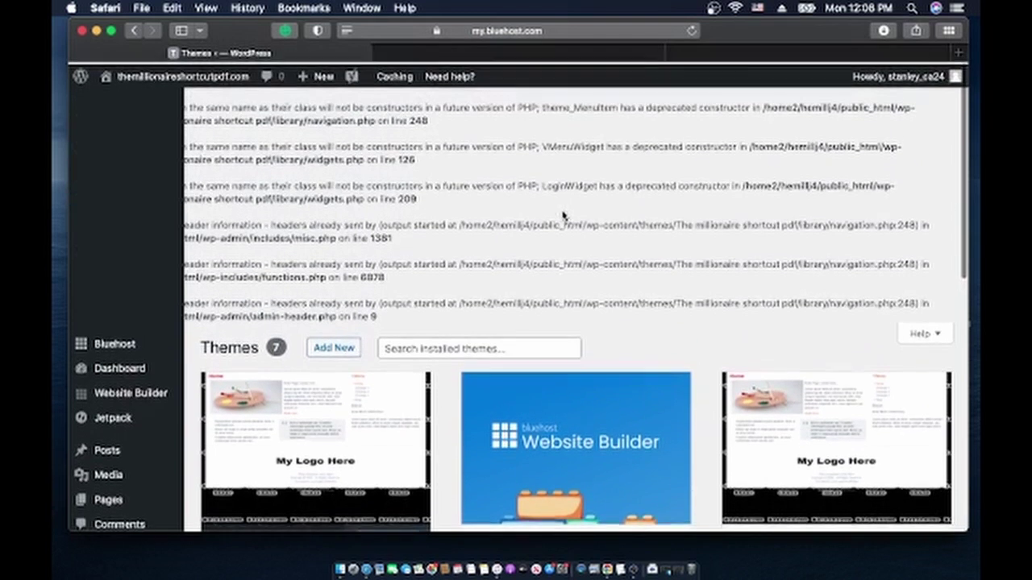
Upload "The millionaire shortcut pdf 3.zip" as a new theme and install it
left_click(328, 347)
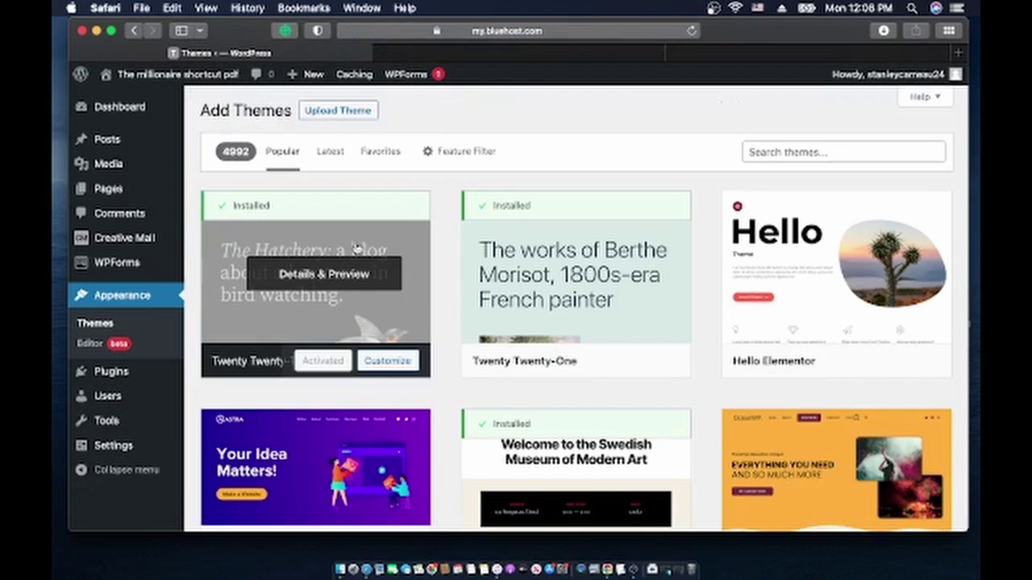
left_click(340, 112)
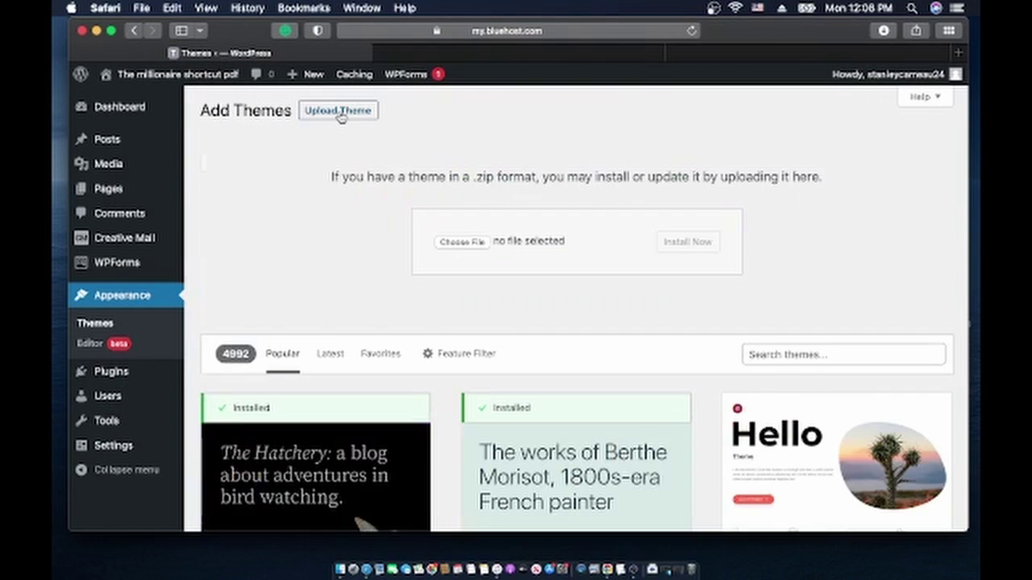
left_click(462, 244)
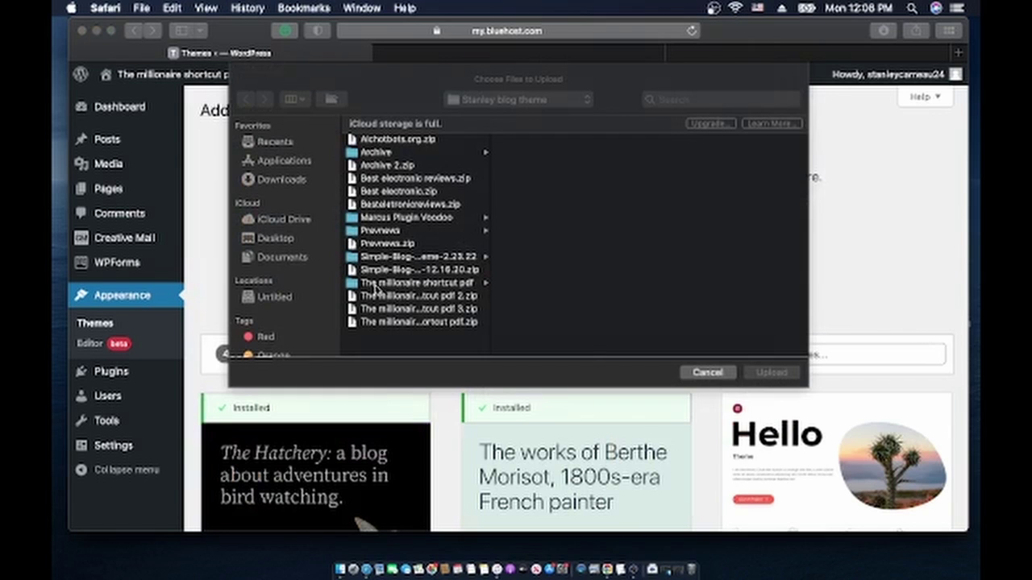
left_click(418, 308)
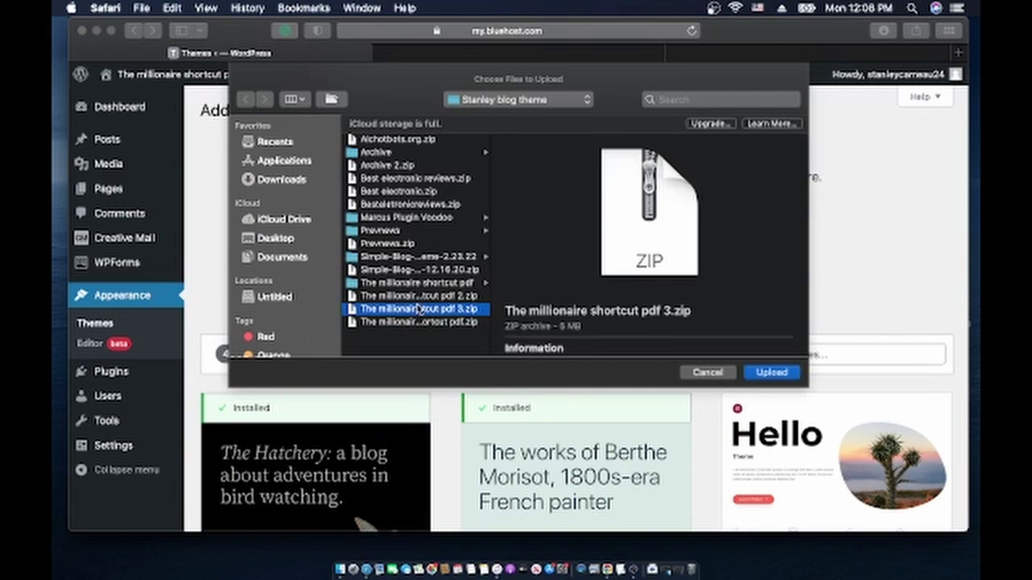
left_click(771, 374)
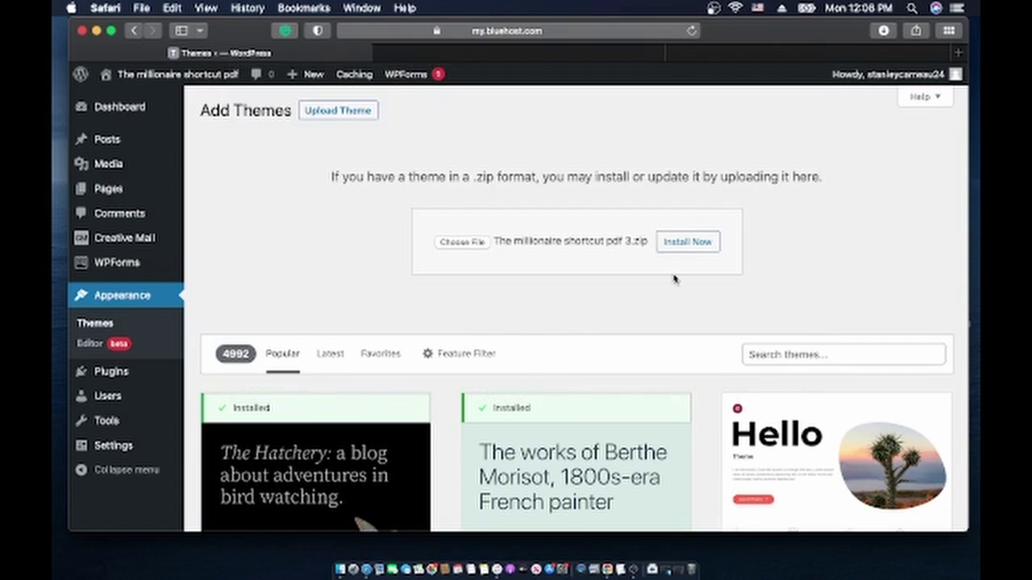
left_click(676, 247)
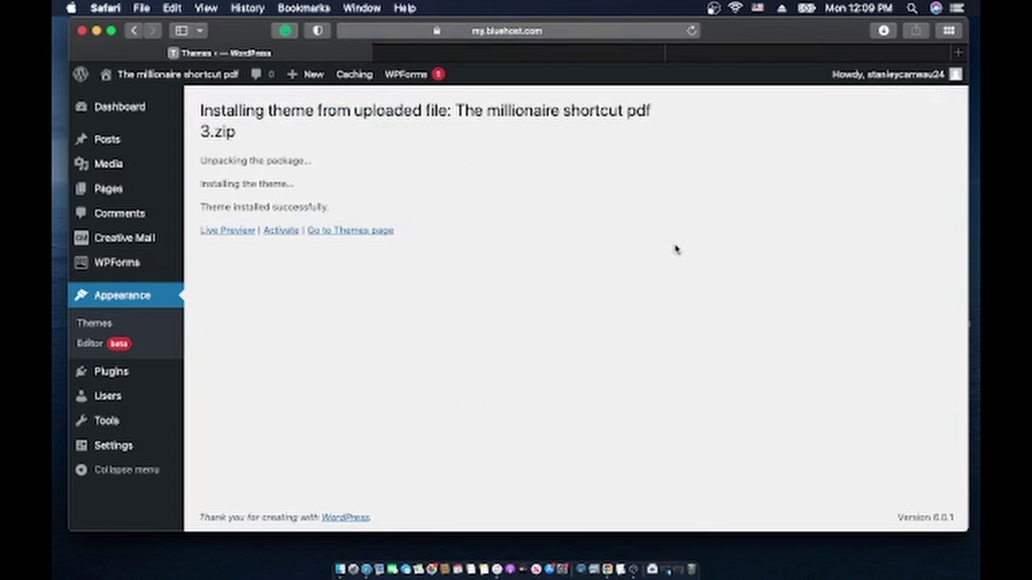
Activate the newly installed SimpleMobile theme and replace the imported content with the theme's content
left_click(275, 232)
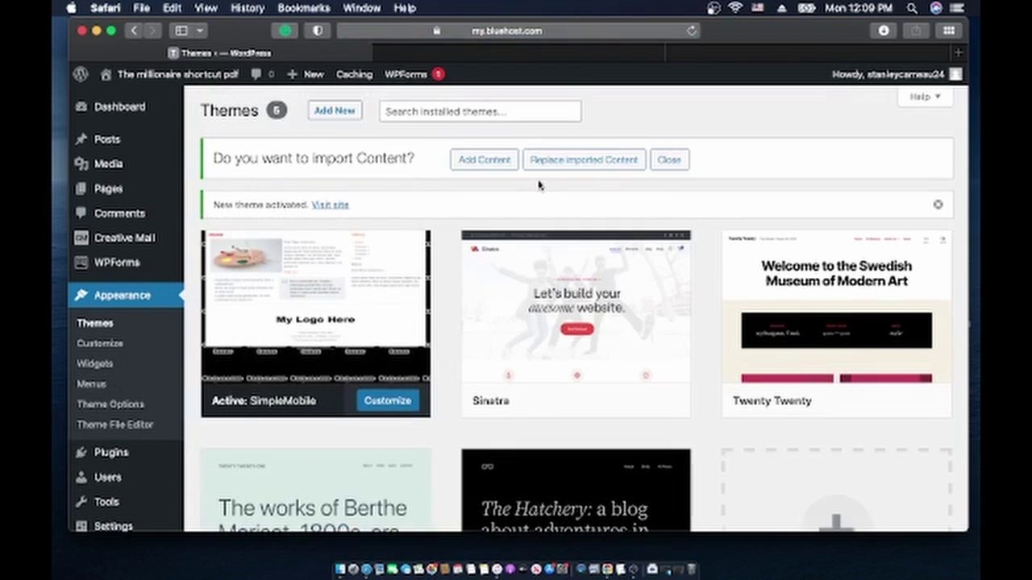
left_click(579, 161)
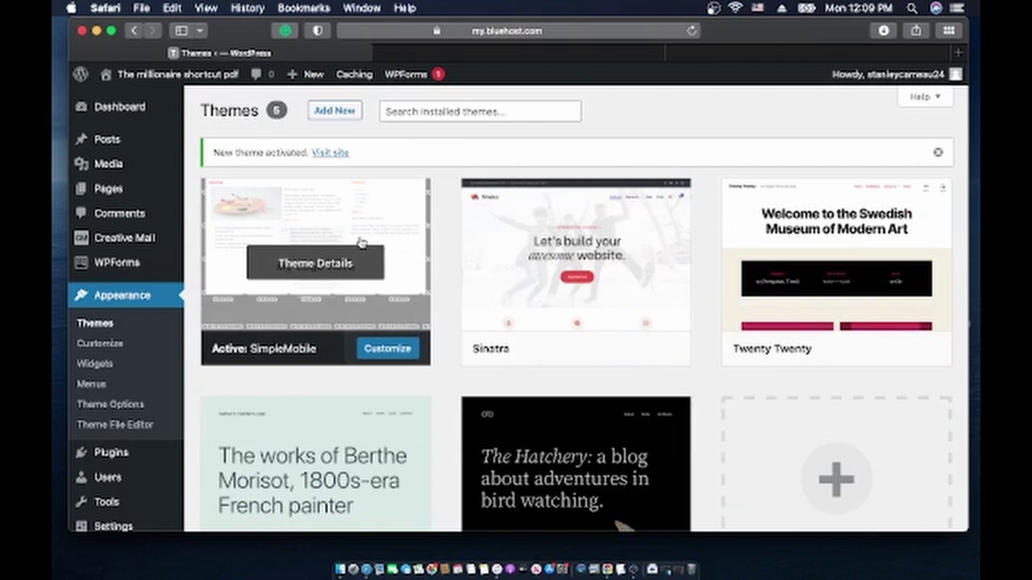
scroll(359, 241, "down", 3)
Visit the site and examine the home page's content, sidebar block, logo and footer with the new theme
left_click(331, 155)
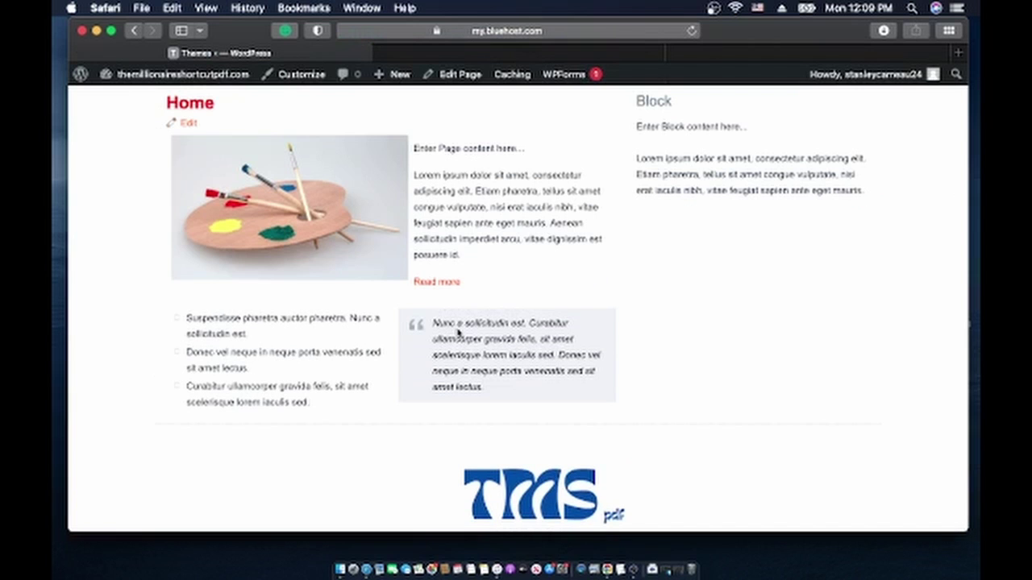
scroll(458, 331, "down", 3)
scroll(458, 330, "up", 3)
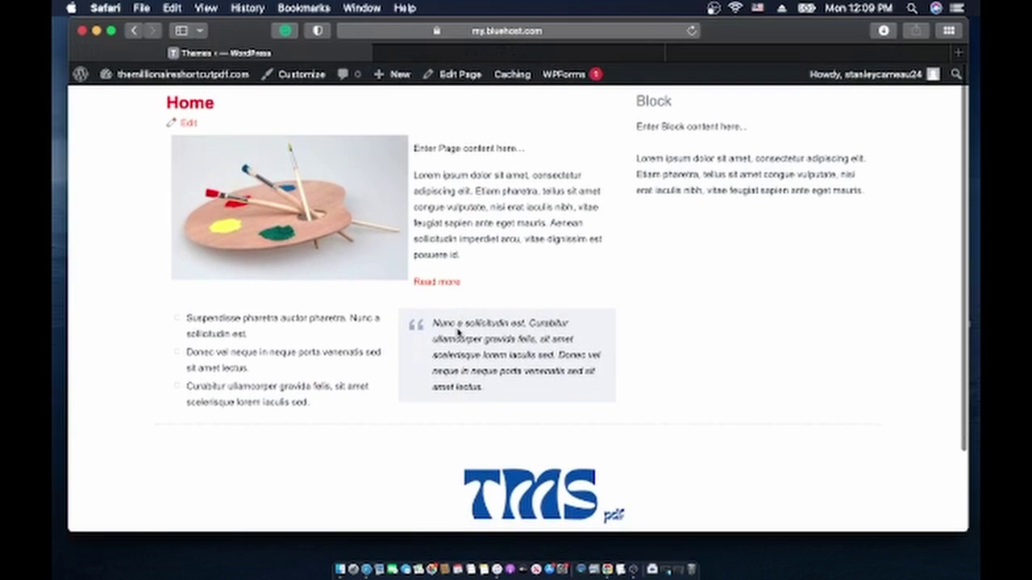
scroll(458, 330, "down", 1)
scroll(458, 330, "up", 1)
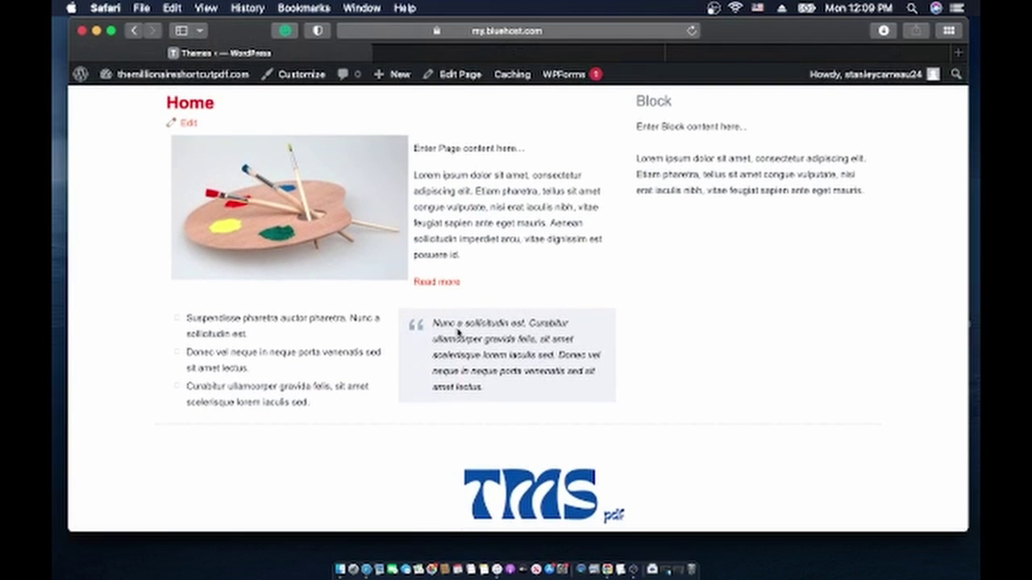
scroll(458, 331, "down", 3)
scroll(458, 331, "up", 3)
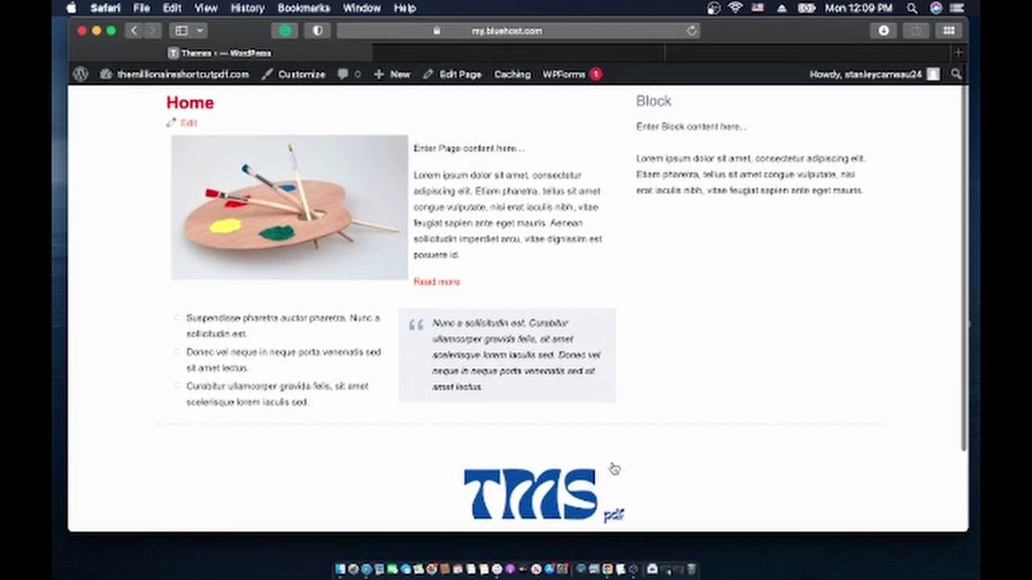
scroll(549, 322, "down", 3)
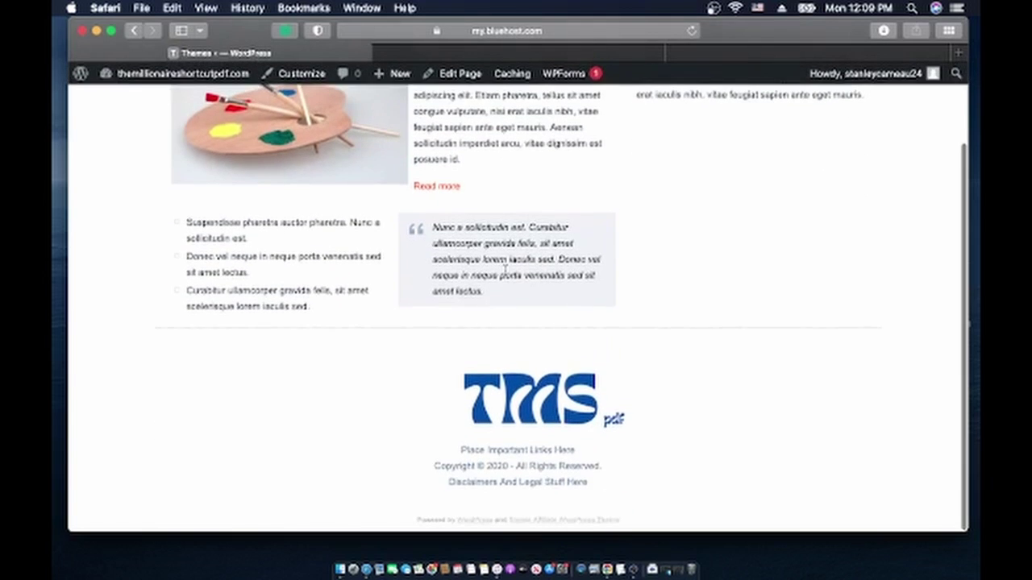
scroll(531, 419, "up", 2)
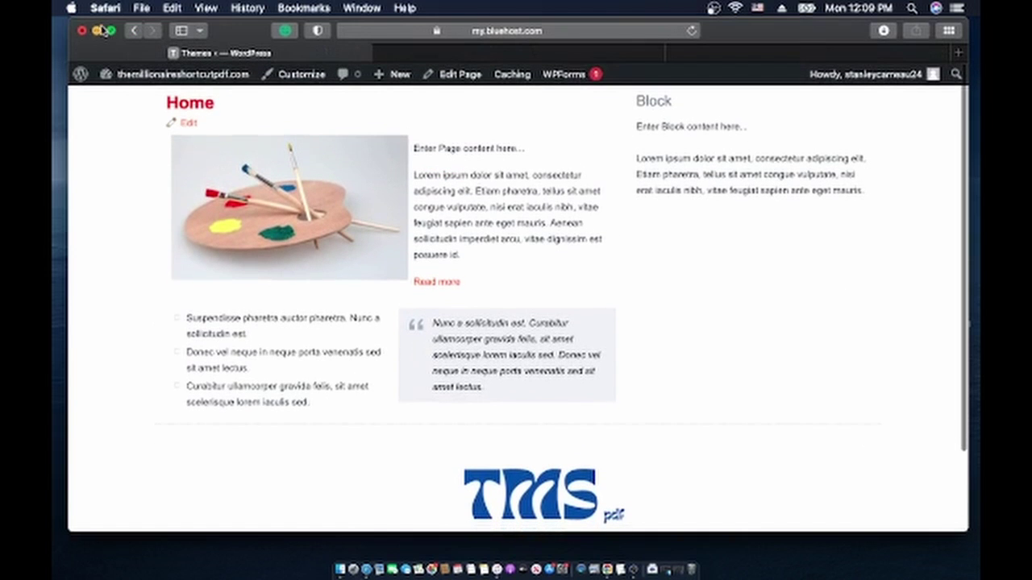
Put away the browser windows and open the blog theme folder on the desktop
left_click(95, 31)
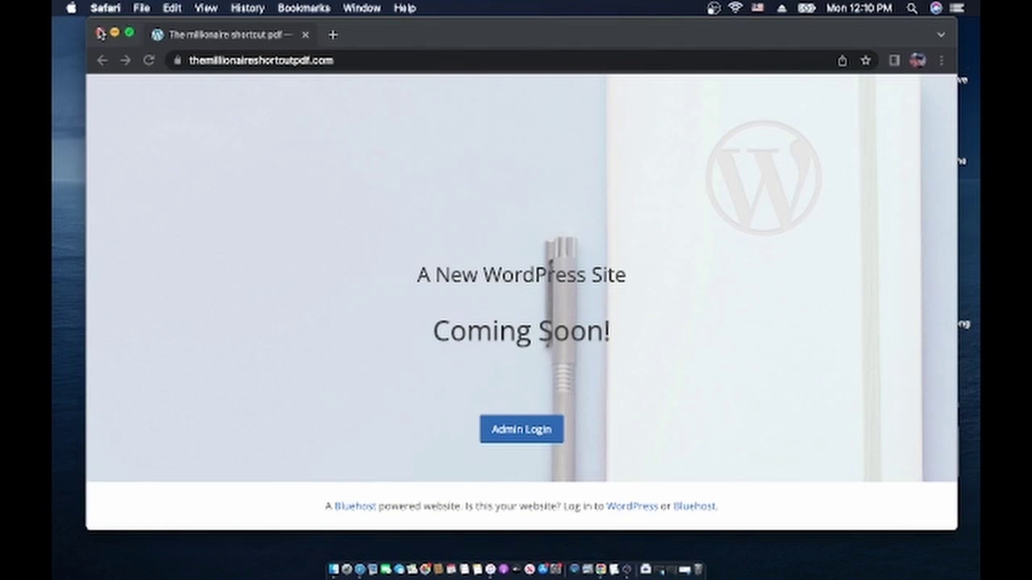
left_click(99, 32)
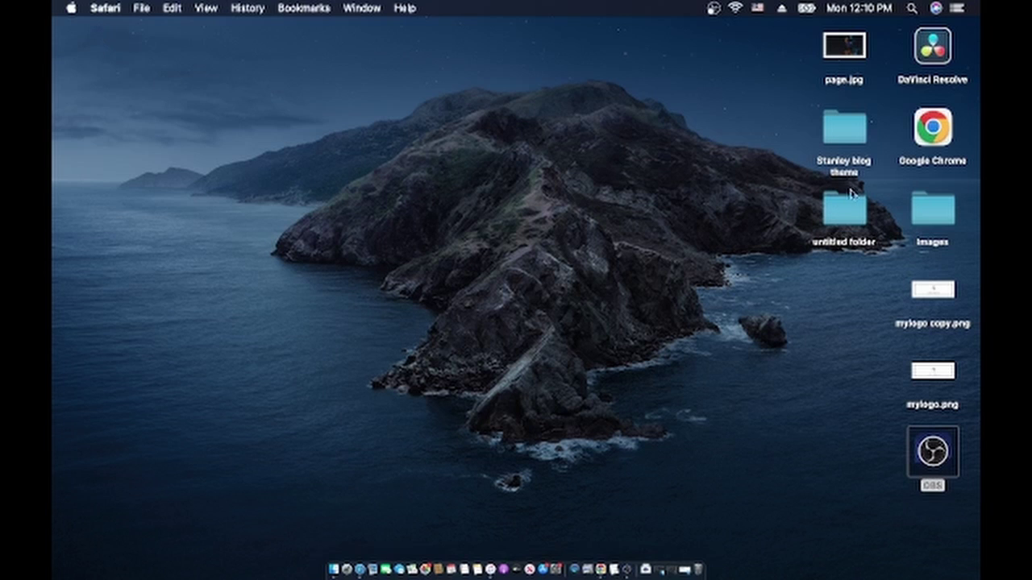
left_click(847, 135)
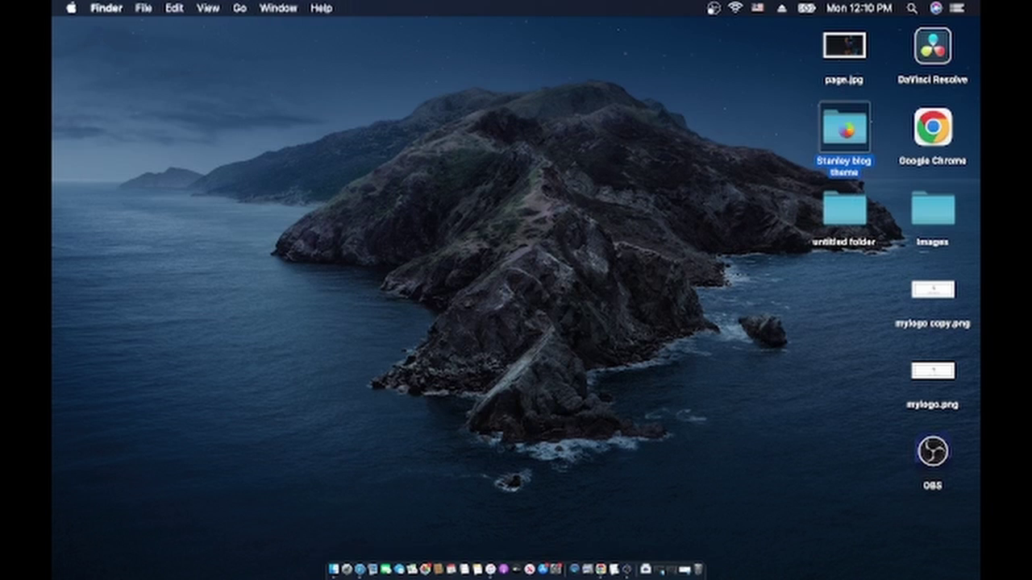
double_click(843, 129)
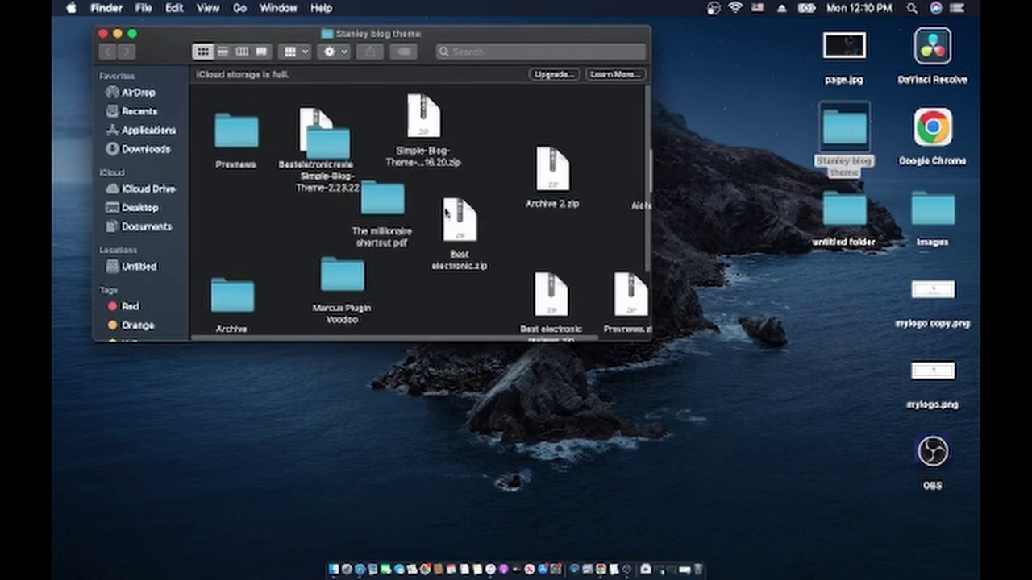
Look inside the "The millionaire shortcut pdf" folder, return, and move the Simple-Blog-Theme-2.23.22 folder clear of the overlapping zip file
left_click(383, 211)
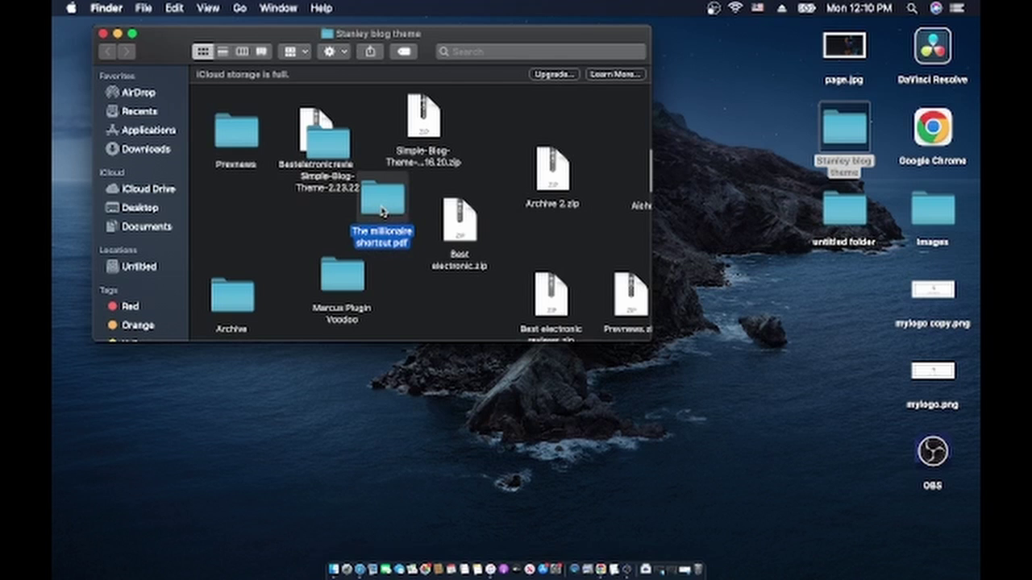
double_click(383, 211)
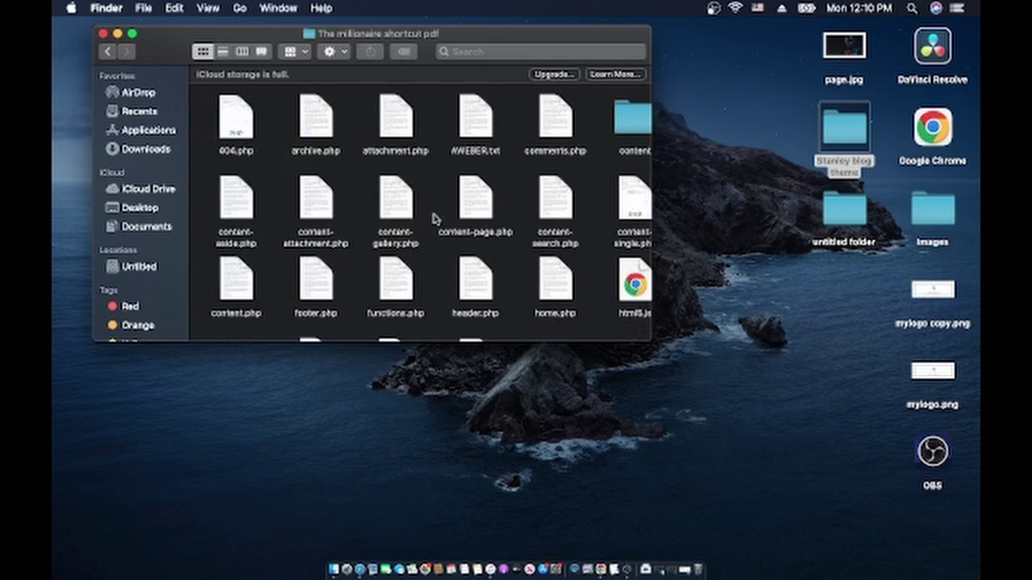
left_click(109, 52)
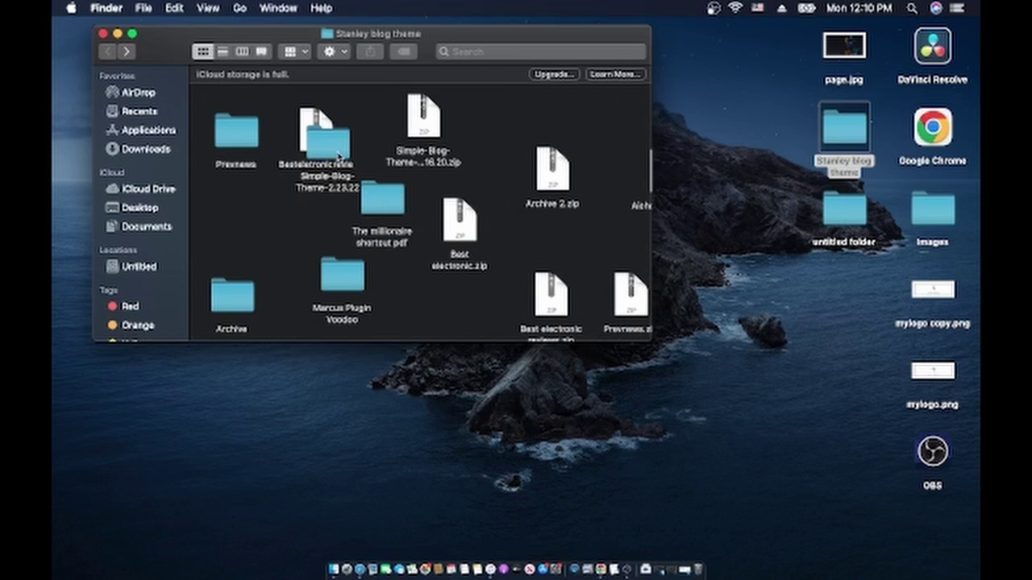
left_click_drag(339, 157, 282, 206)
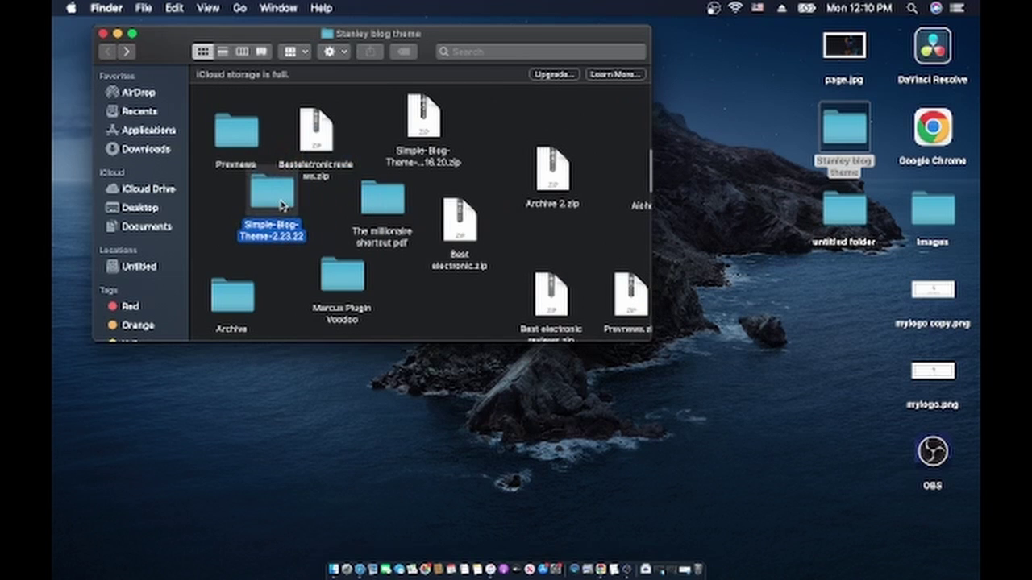
Open the images folder inside the "The millionaire shortcut pdf" theme folder
left_click(389, 208)
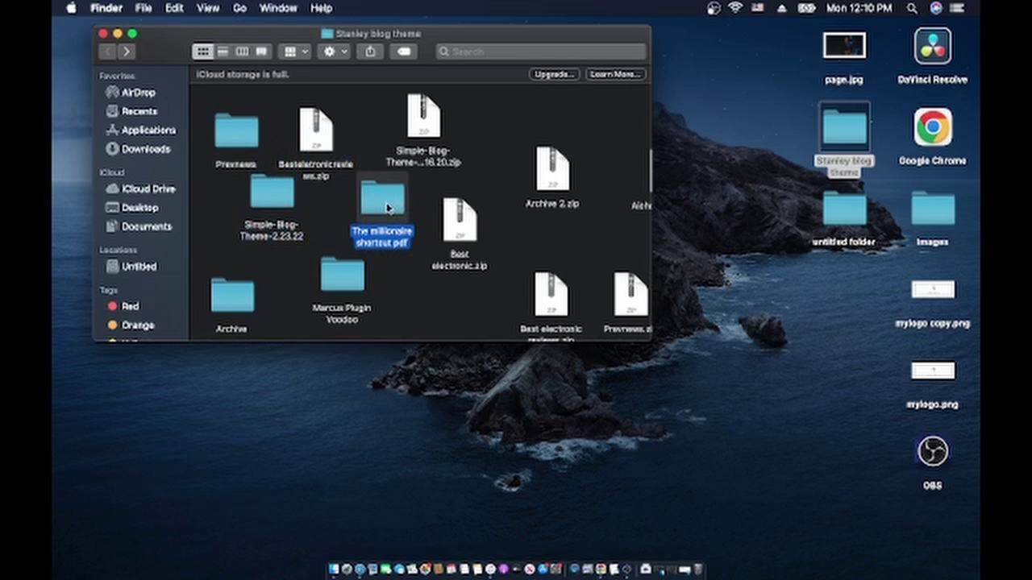
double_click(389, 208)
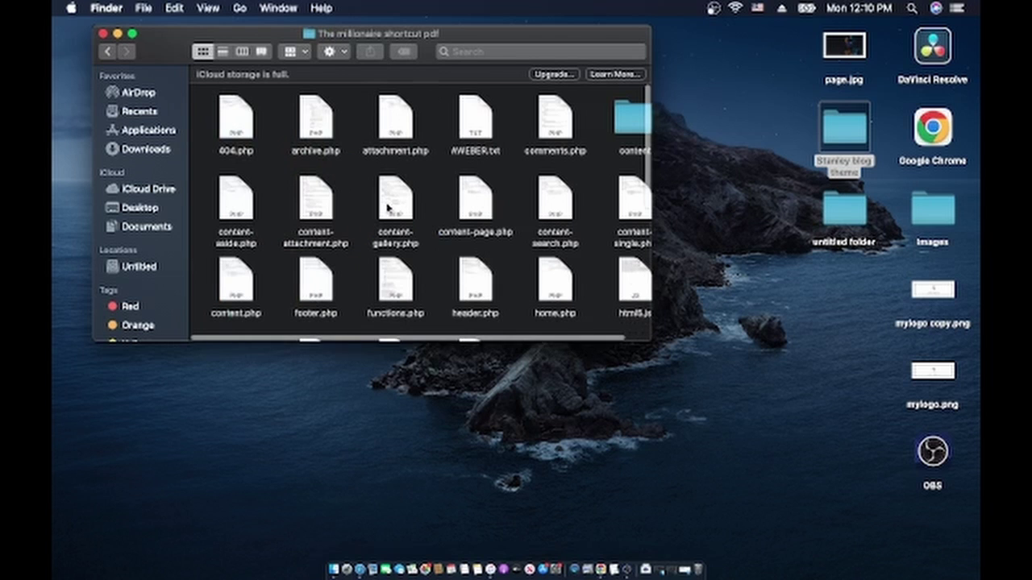
scroll(450, 209, "down", 5)
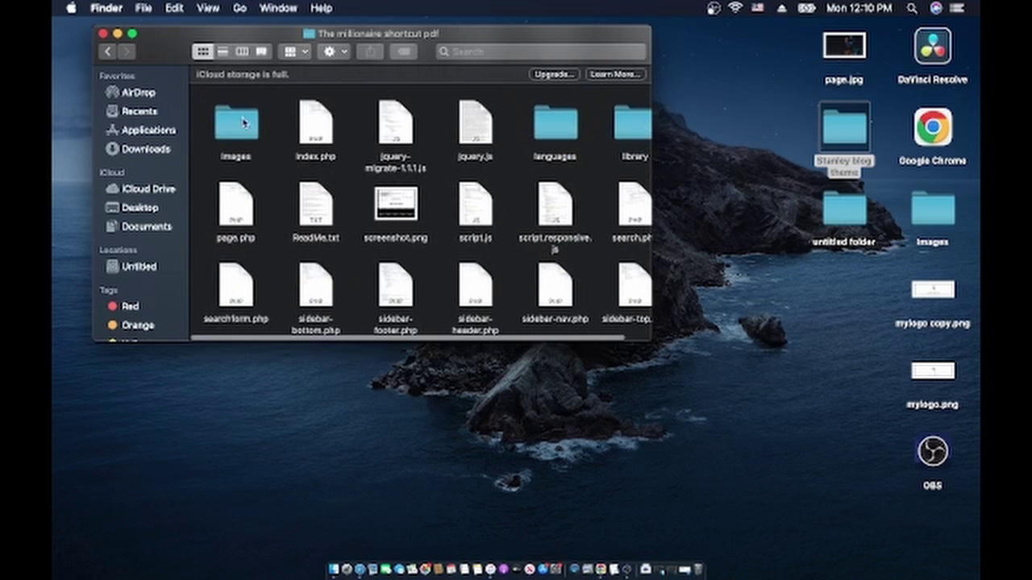
double_click(240, 125)
Find the Page image in the images folder and open it with ColorSync Utility
scroll(385, 251, "down", 3)
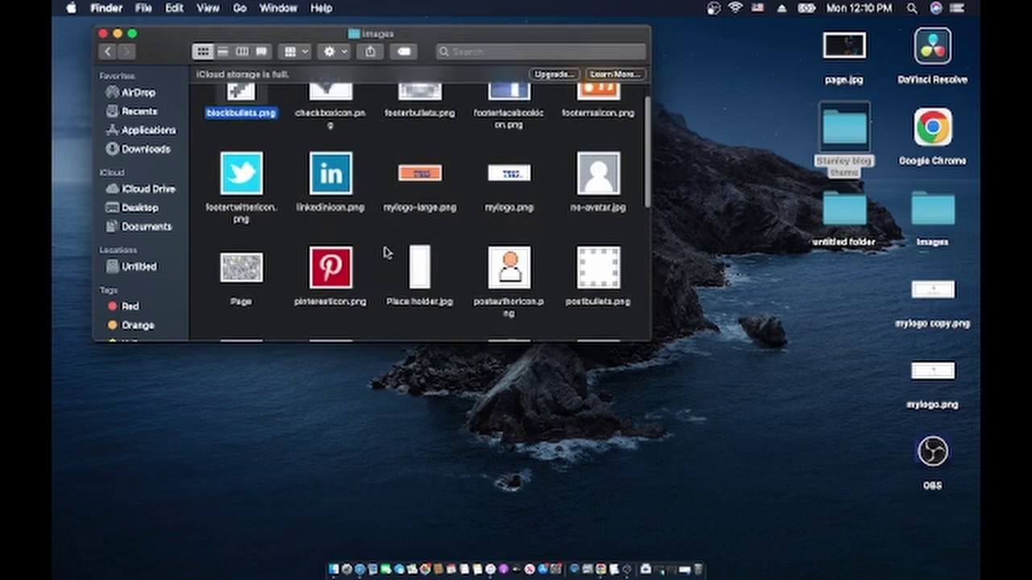
scroll(386, 251, "down", 3)
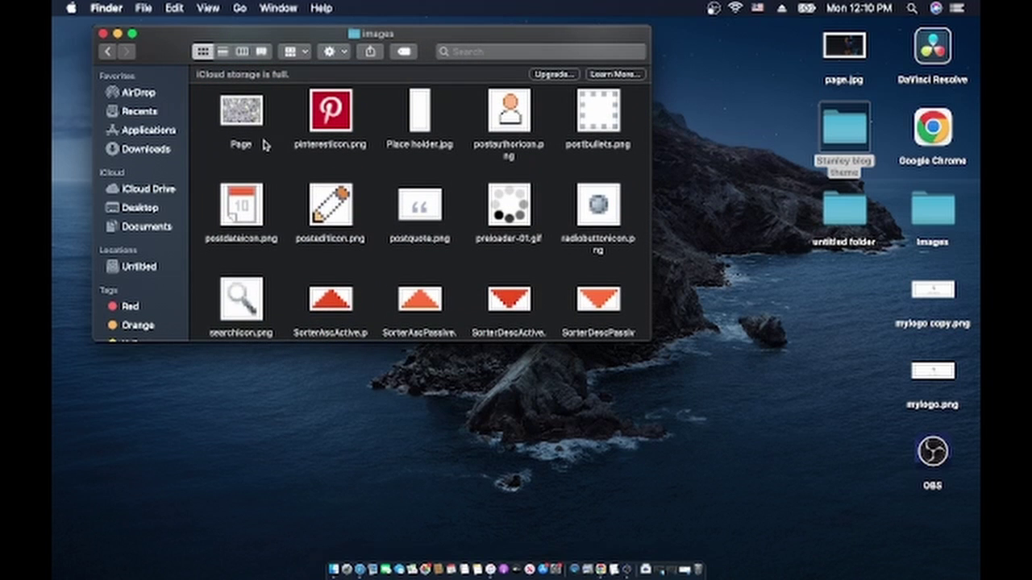
left_click(242, 120)
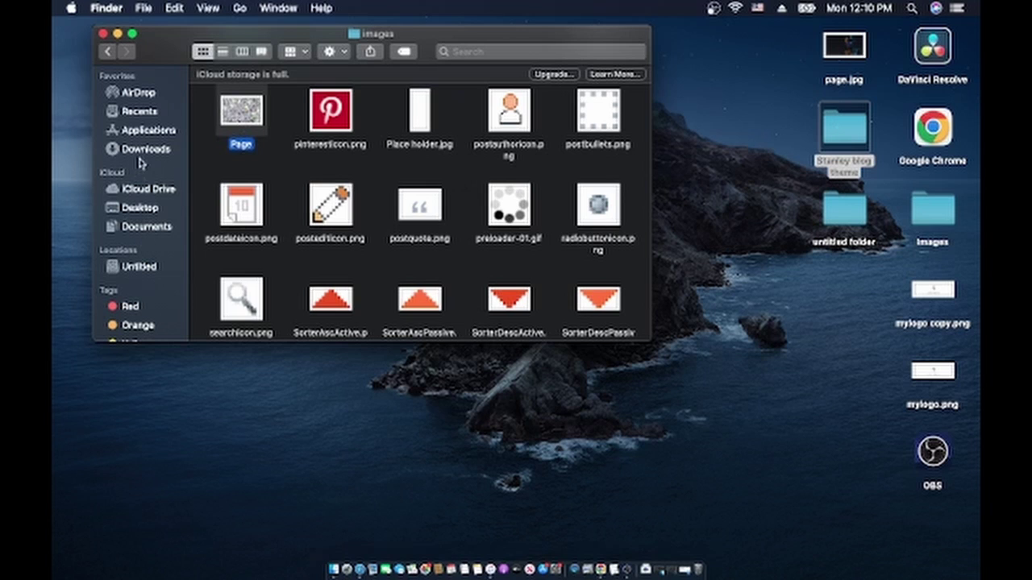
right_click(238, 114)
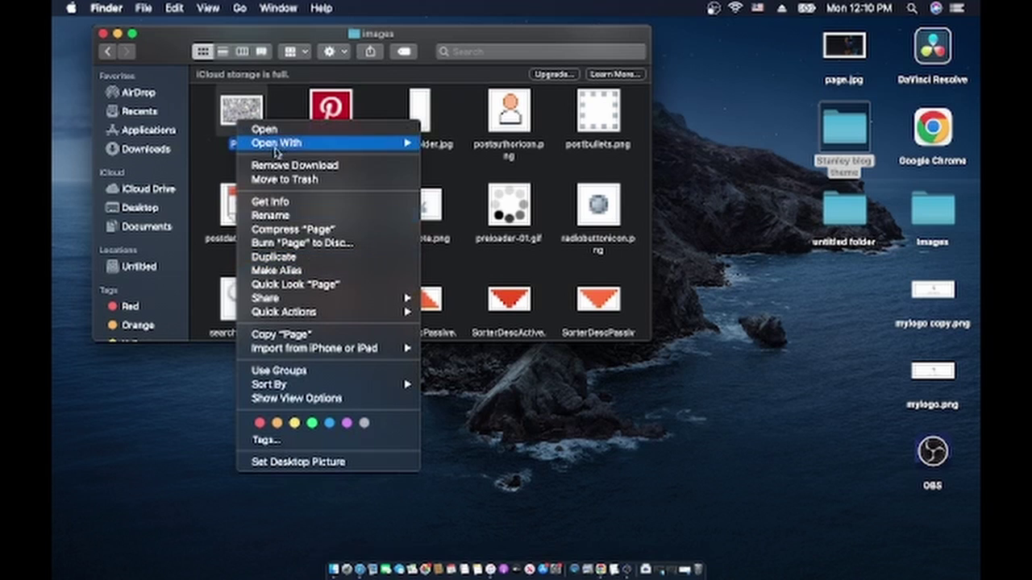
mouse_move(323, 147)
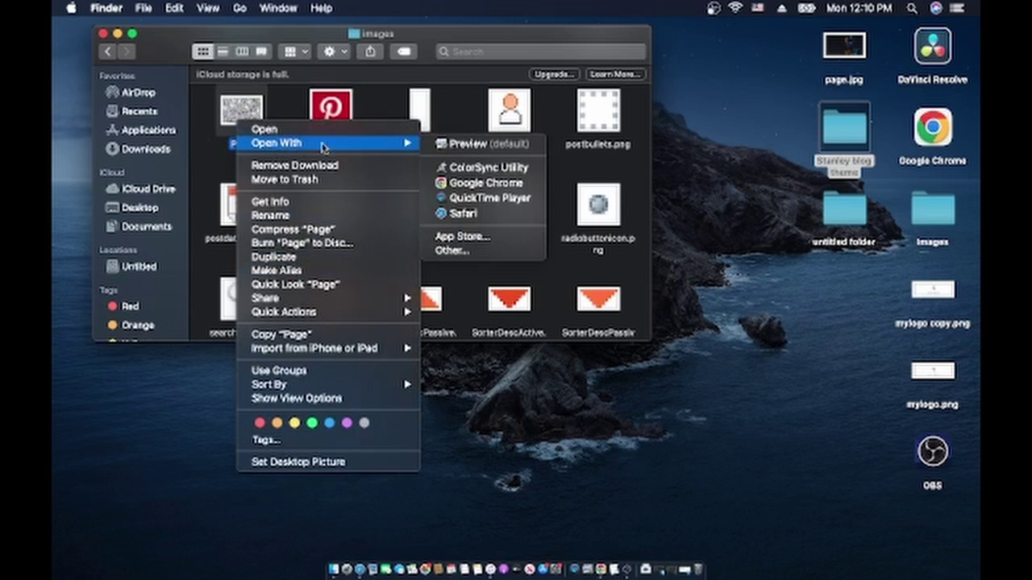
left_click(485, 170)
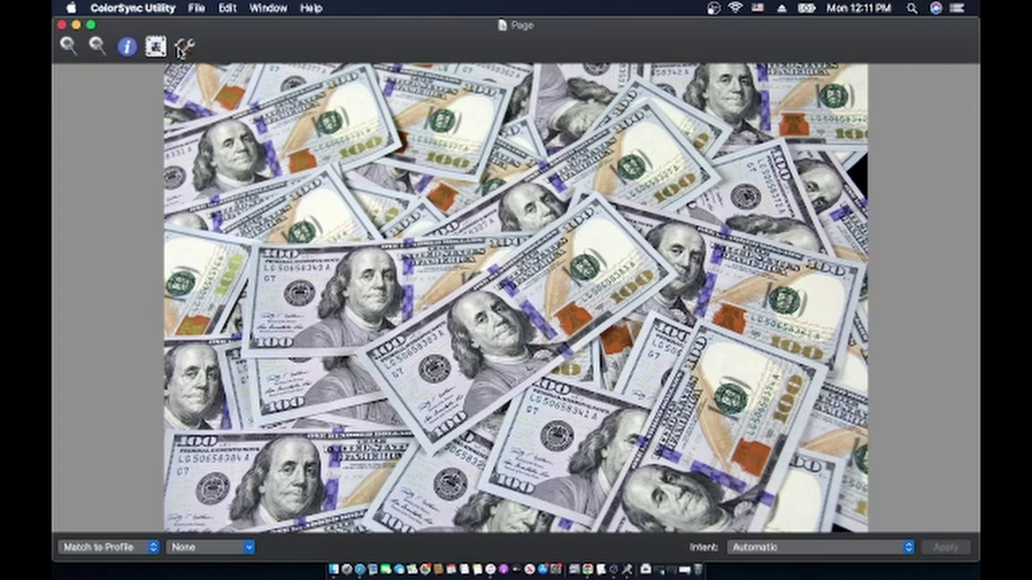
Close the Page image, switch to Safari and open convertio.co in a new tab
key("super+w")
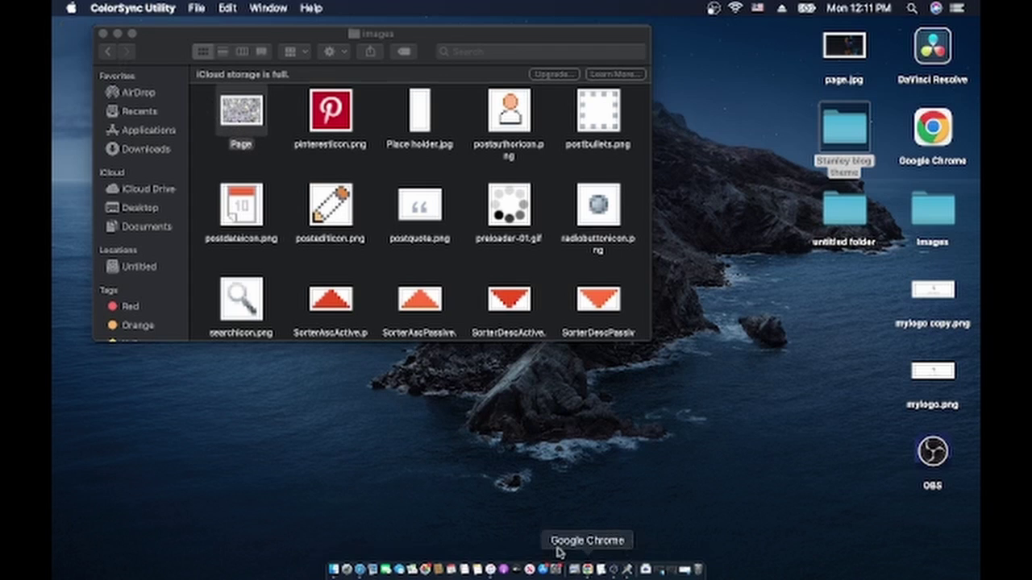
left_click(360, 569)
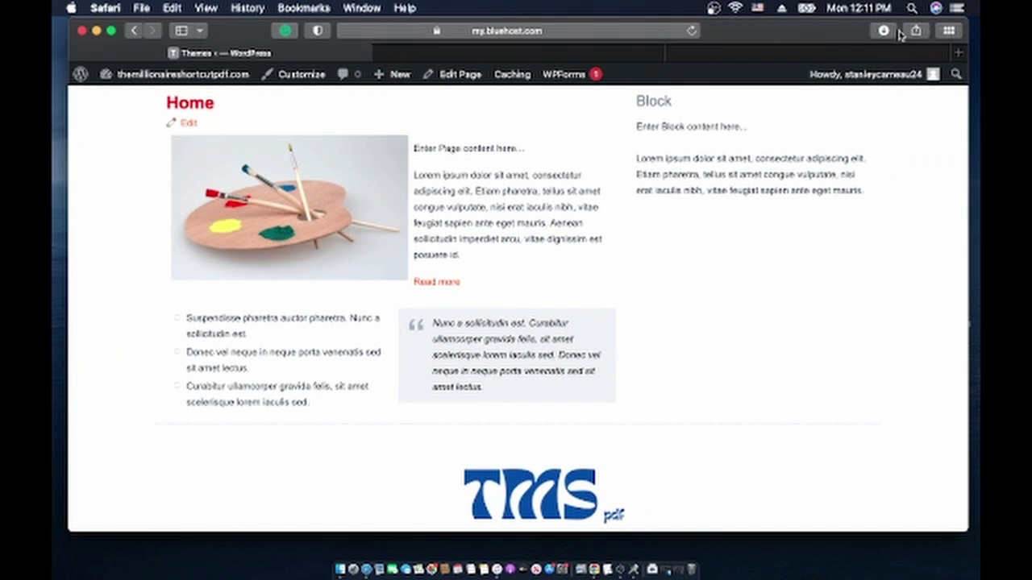
left_click(959, 54)
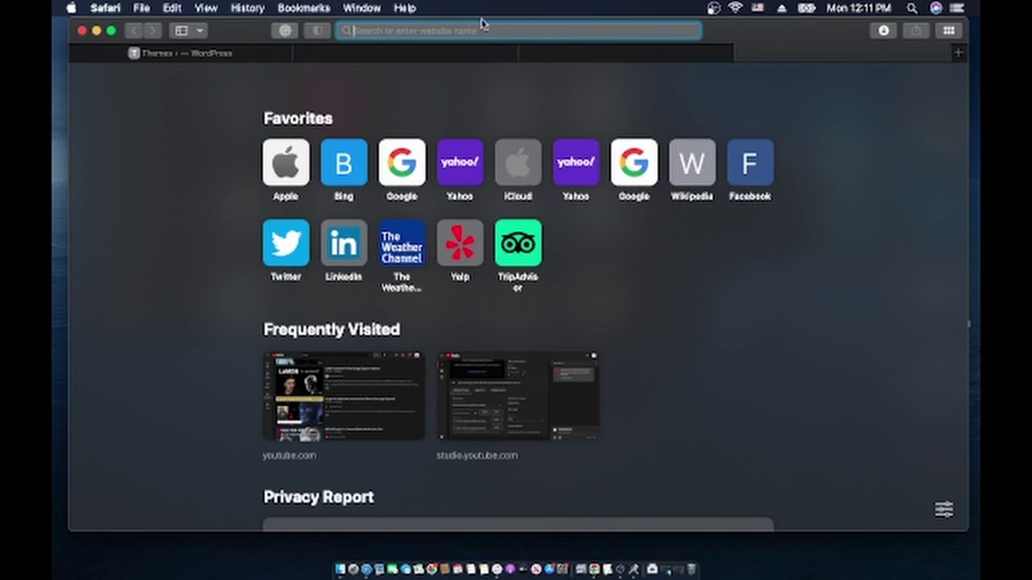
type("convertio")
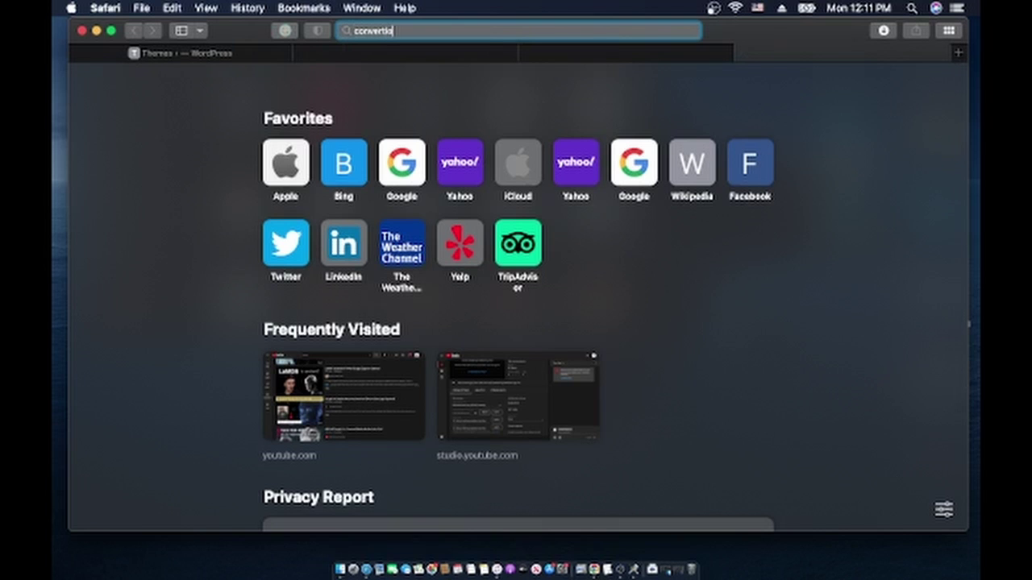
type(".co")
key("Return")
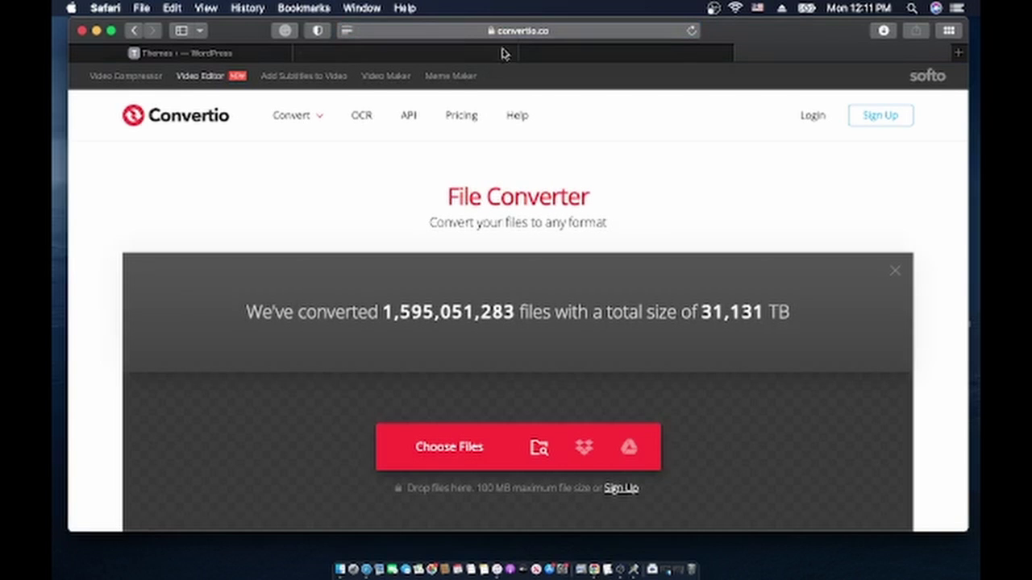
Start choosing a local file for conversion and preview the page.jpg files on the desktop and in its Images folder
scroll(525, 330, "down", 3)
scroll(527, 336, "up", 3)
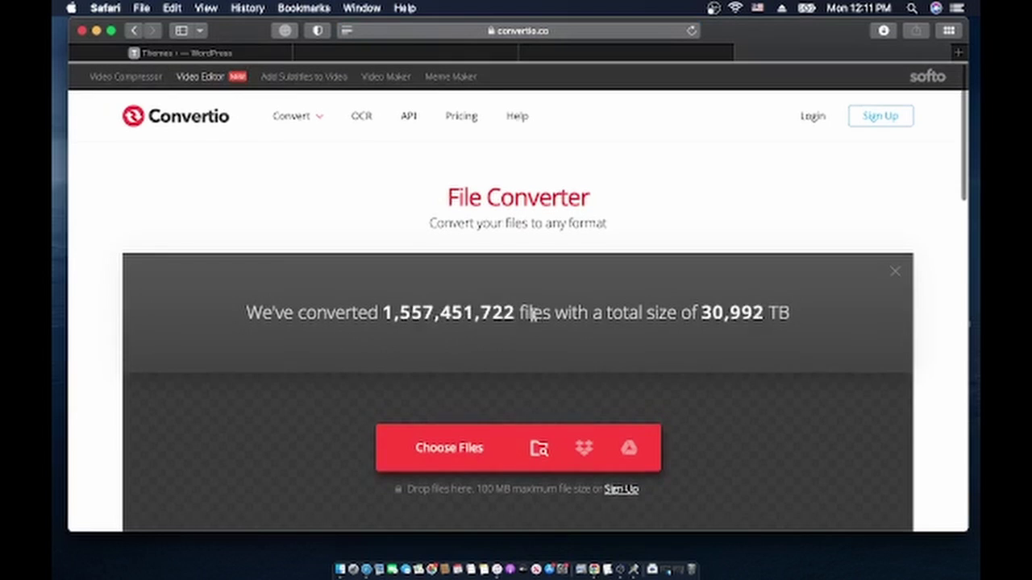
scroll(531, 310, "down", 3)
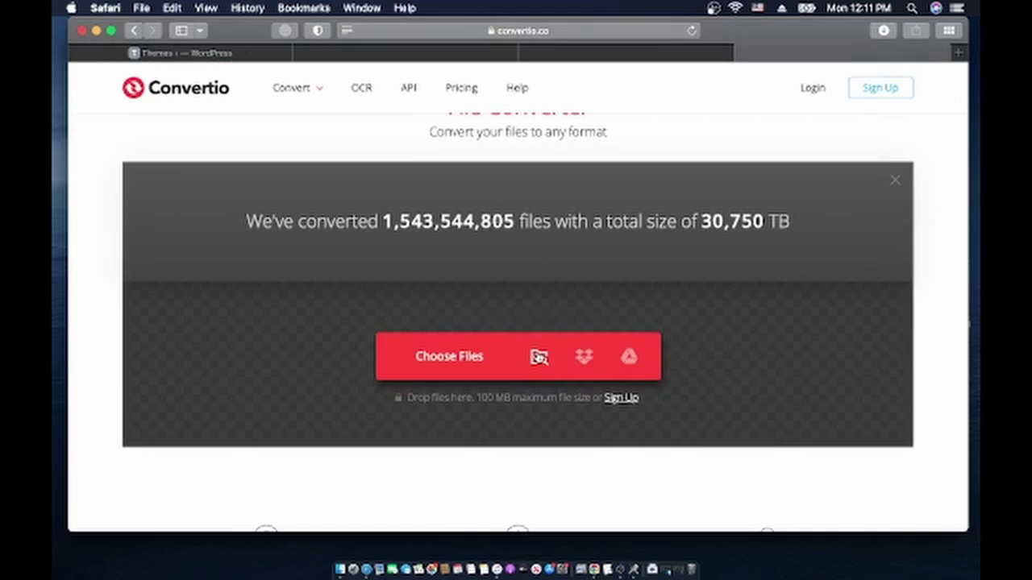
left_click(539, 357)
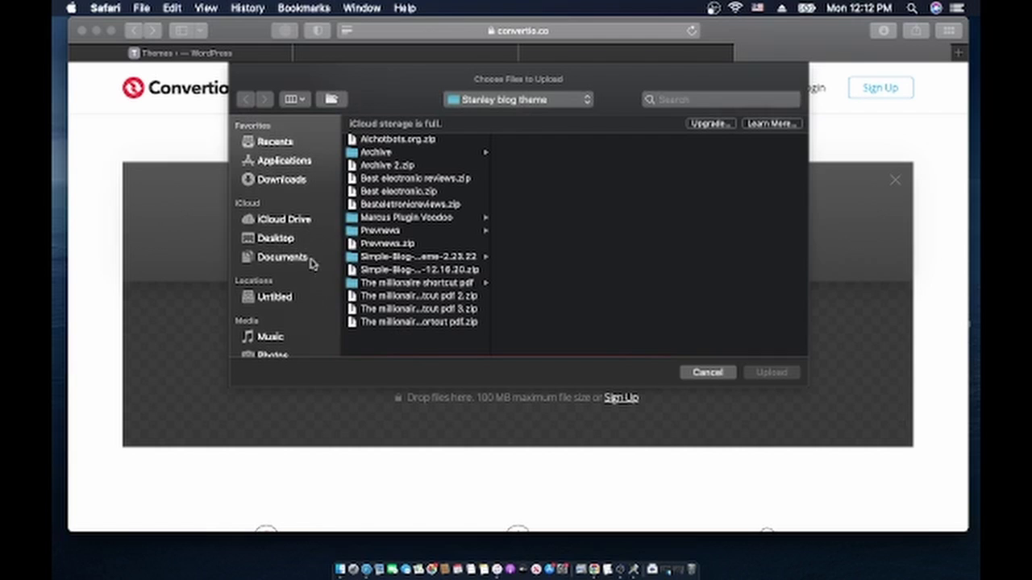
left_click(275, 242)
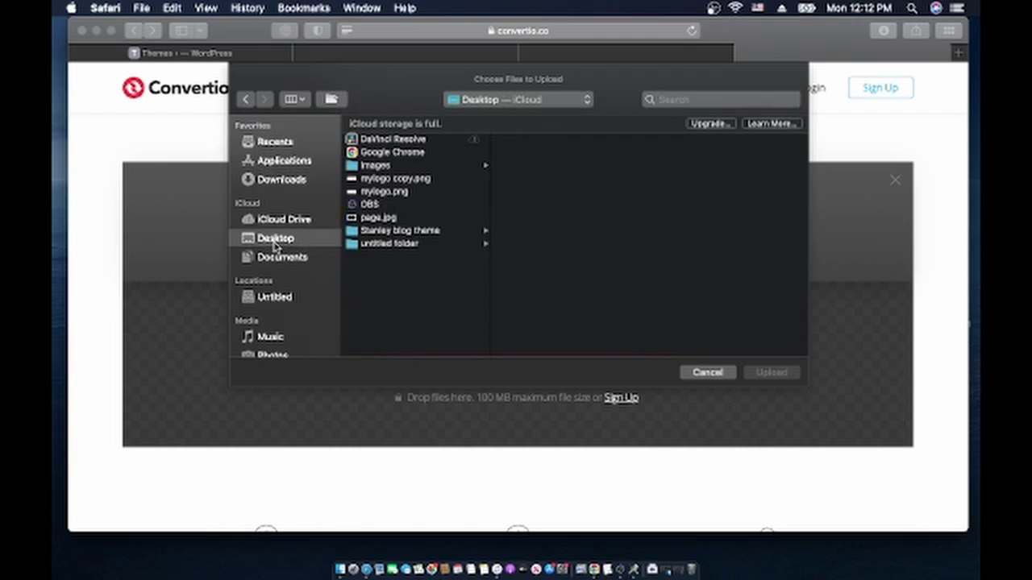
left_click(379, 166)
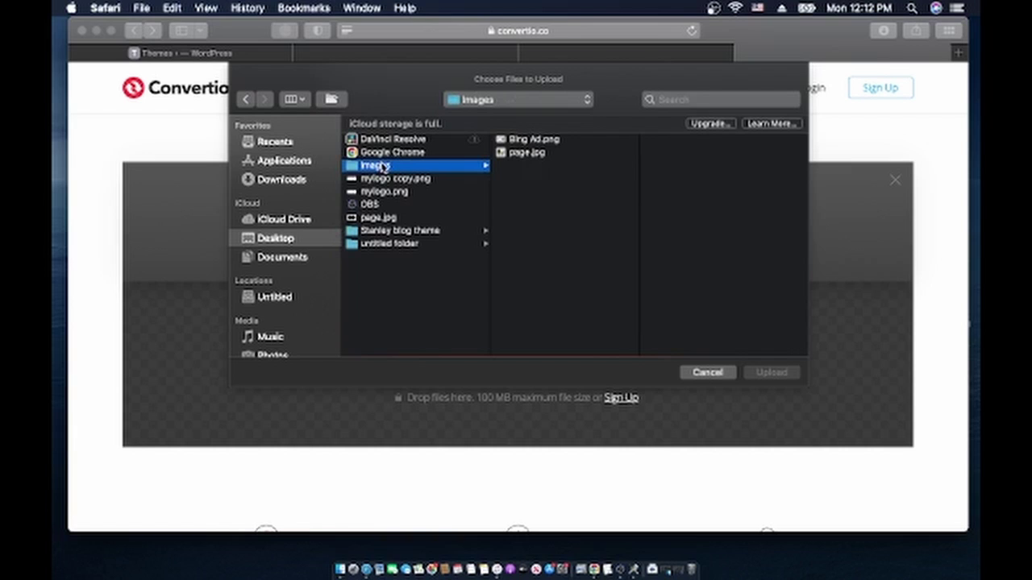
left_click(379, 218)
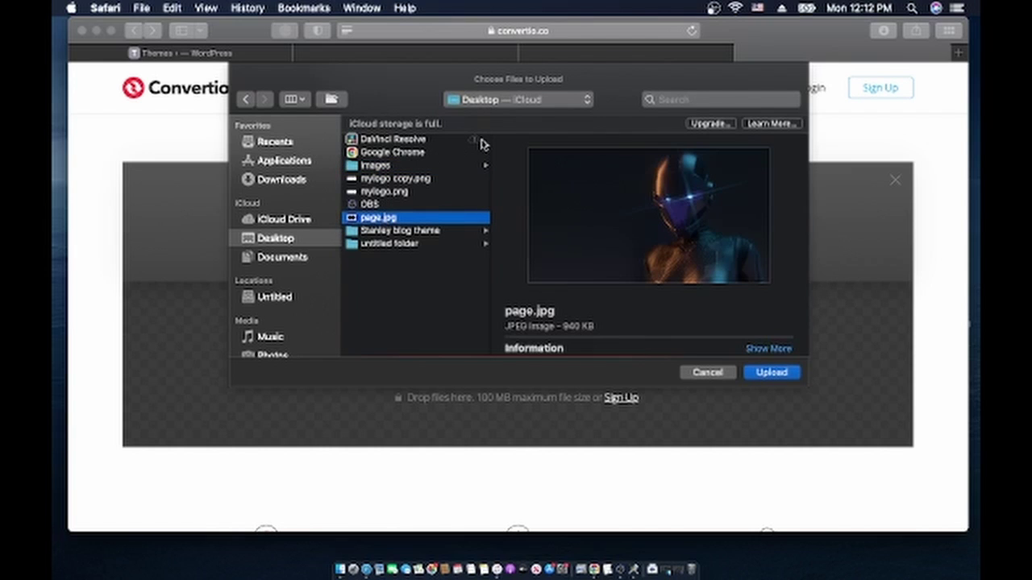
left_click(377, 166)
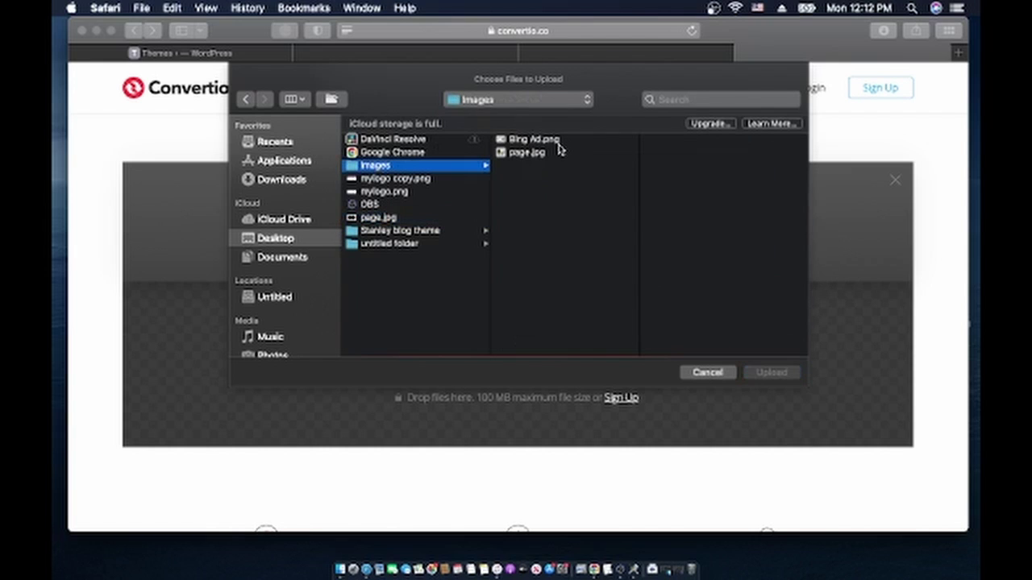
left_click(535, 156)
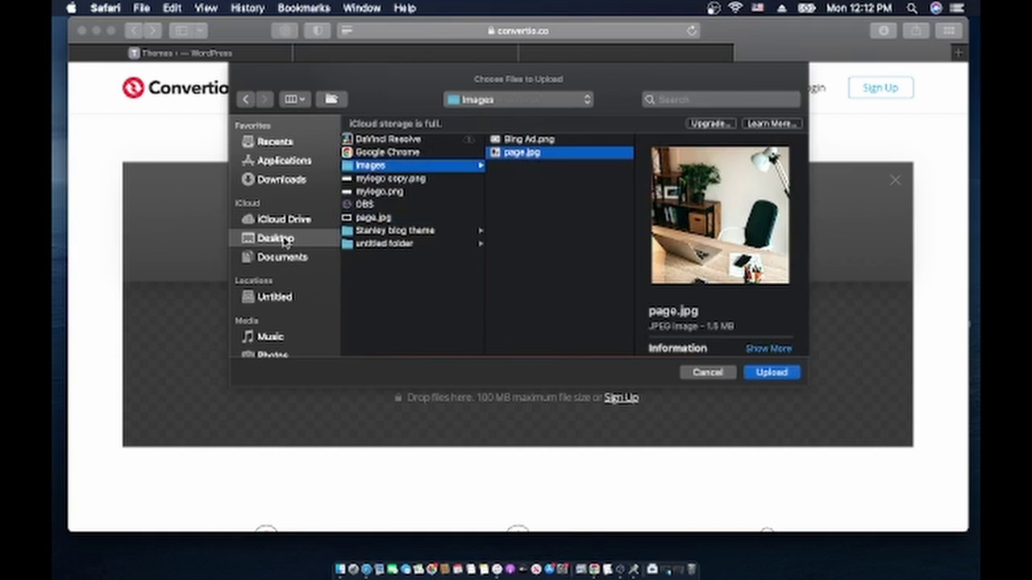
Upload the Page image from the images folder of the "The millionaire shortcut pdf" theme, inside the desktop's blog theme folder
left_click(420, 234)
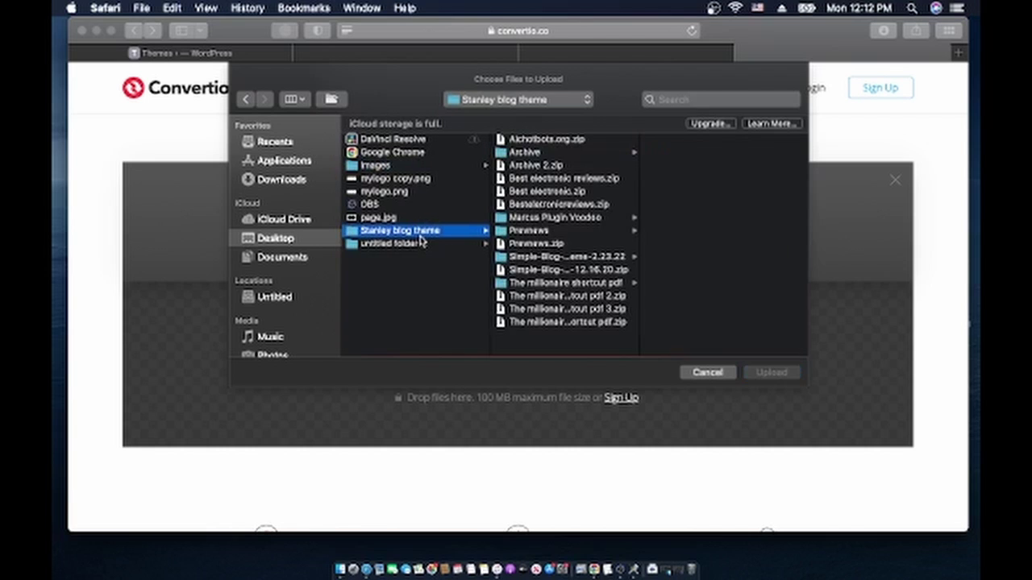
left_click(528, 285)
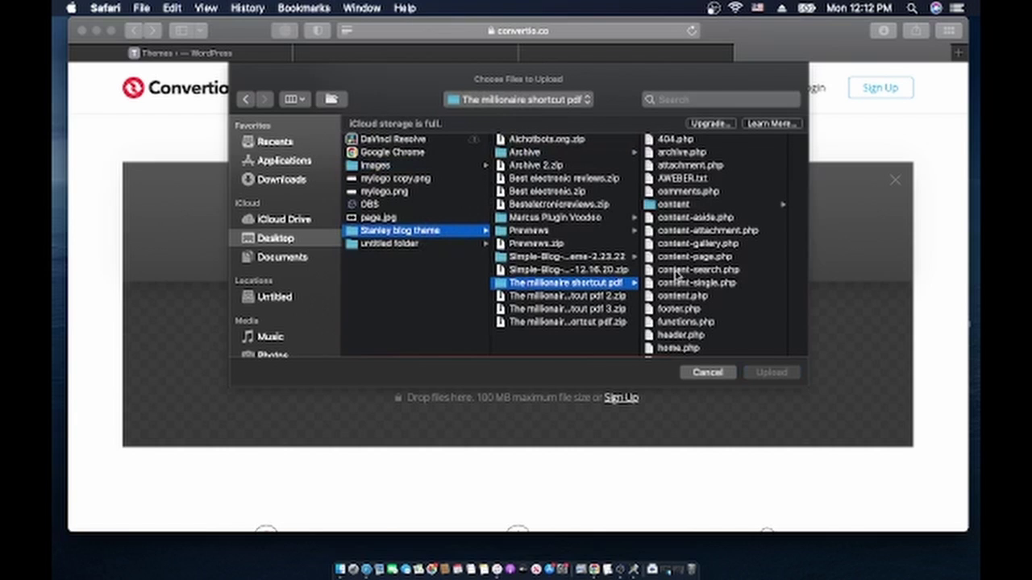
scroll(674, 306, "down", 5)
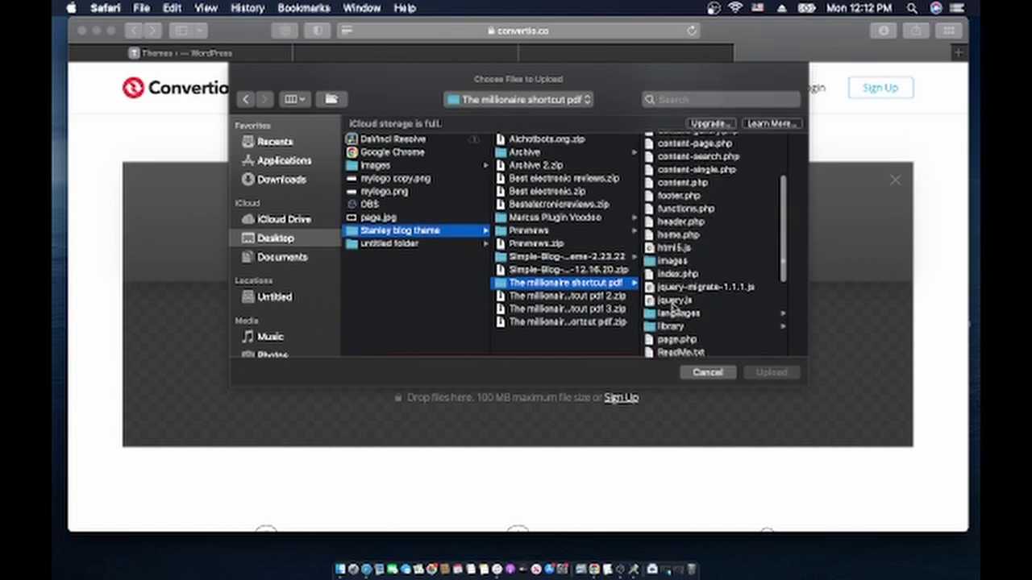
left_click(671, 216)
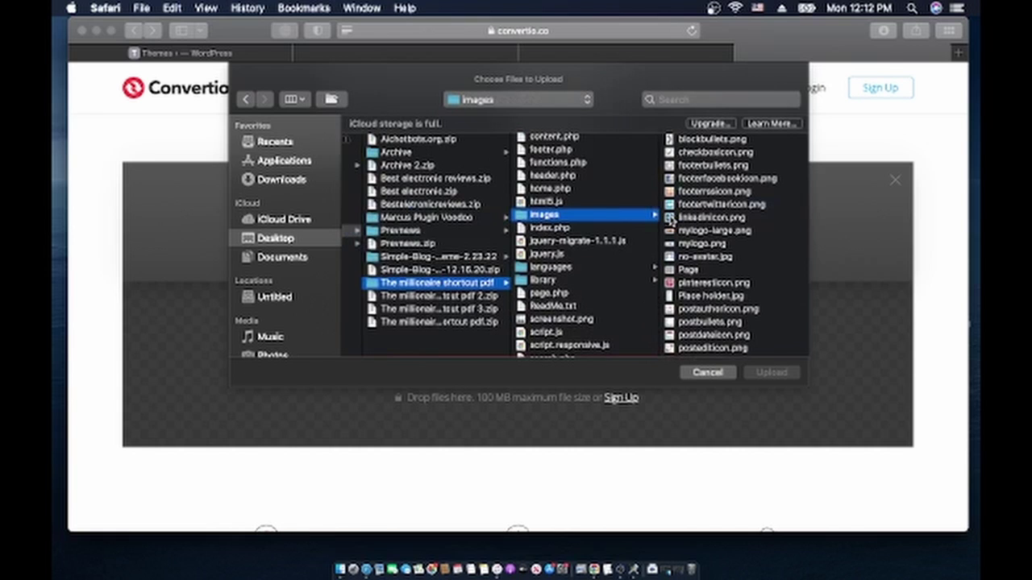
left_click(689, 272)
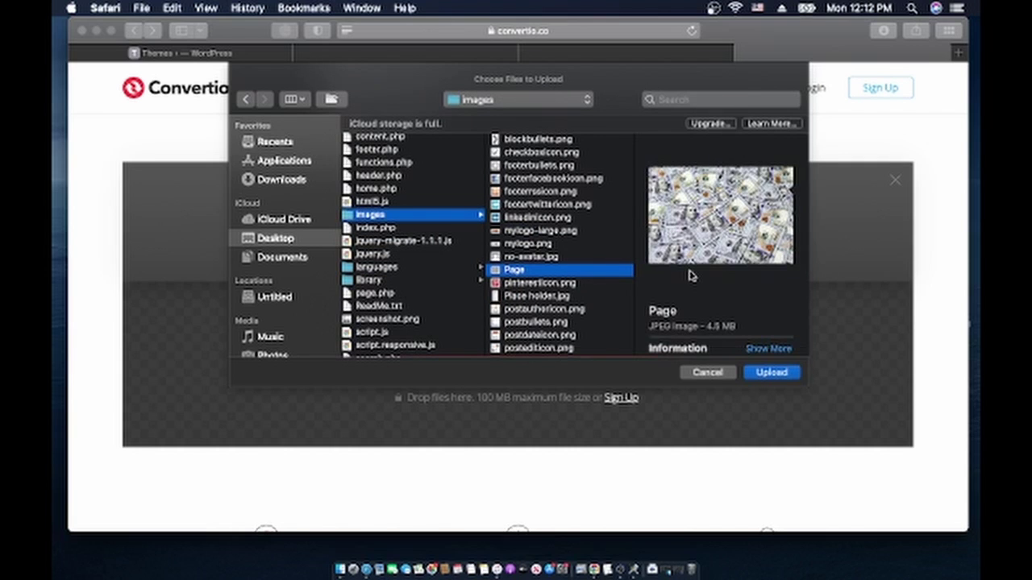
scroll(689, 276, "down", 2)
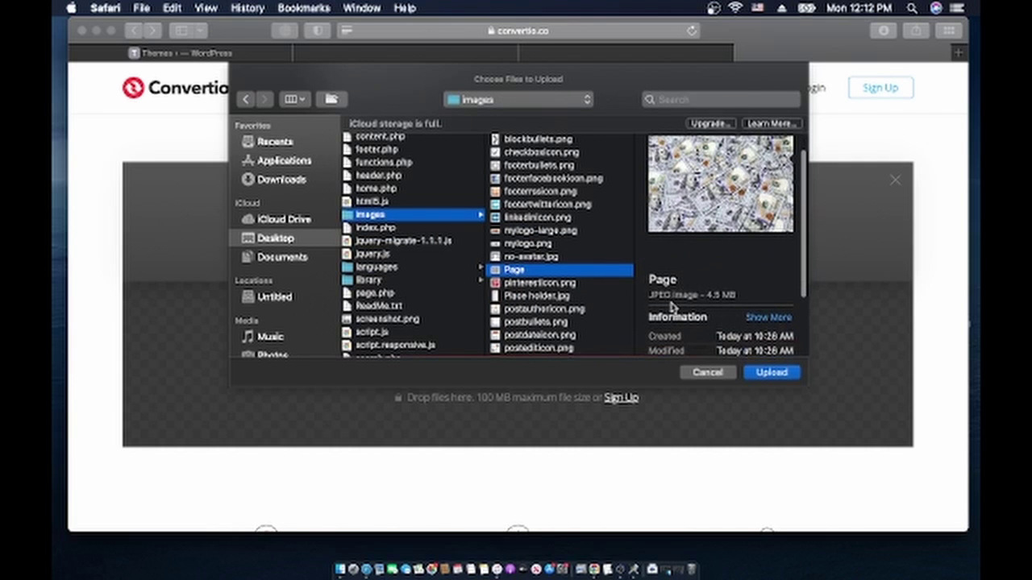
left_click(772, 373)
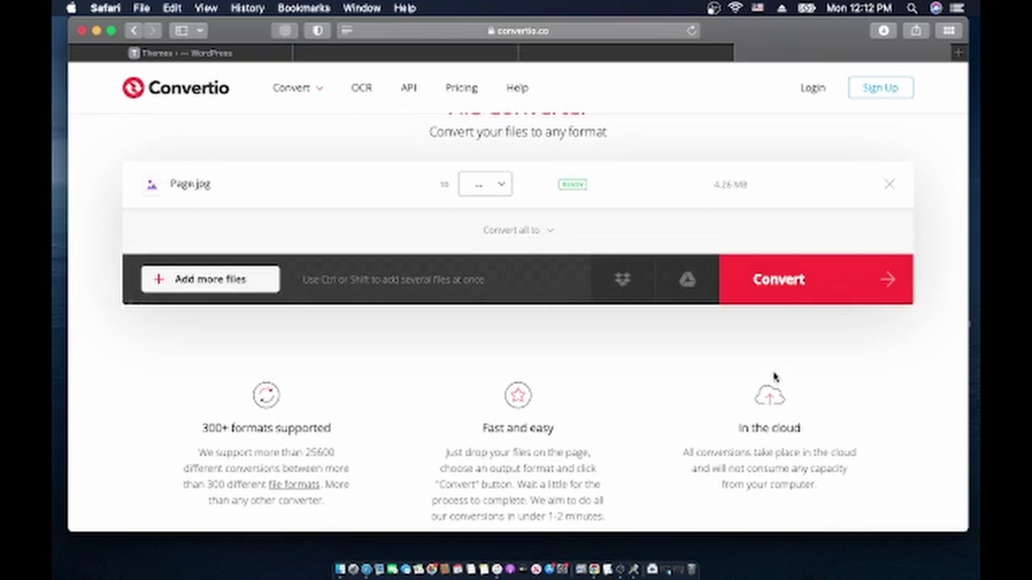
Set the output format of the uploaded Page.jpg to JPEG and convert it
left_click(778, 280)
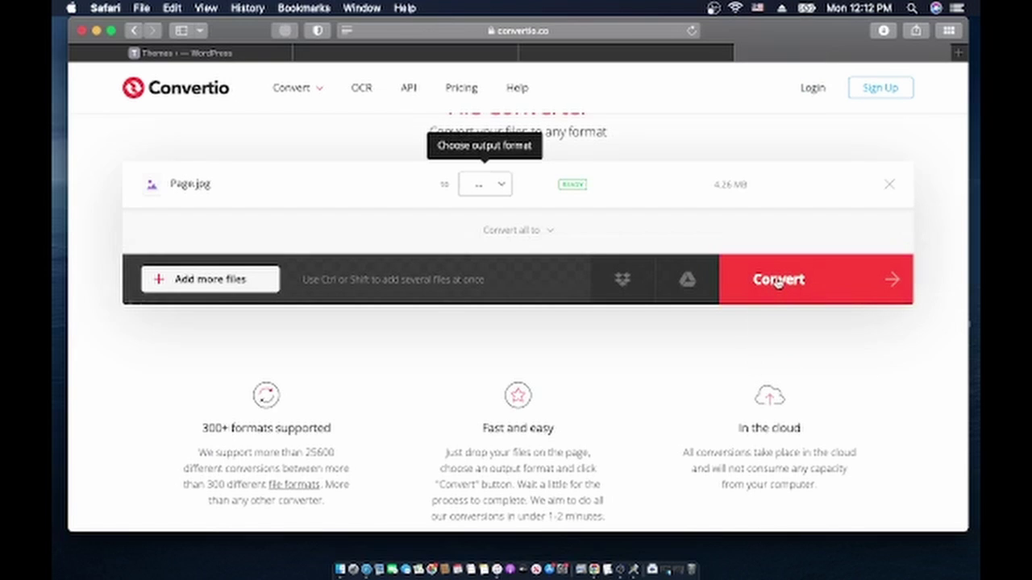
left_click(501, 185)
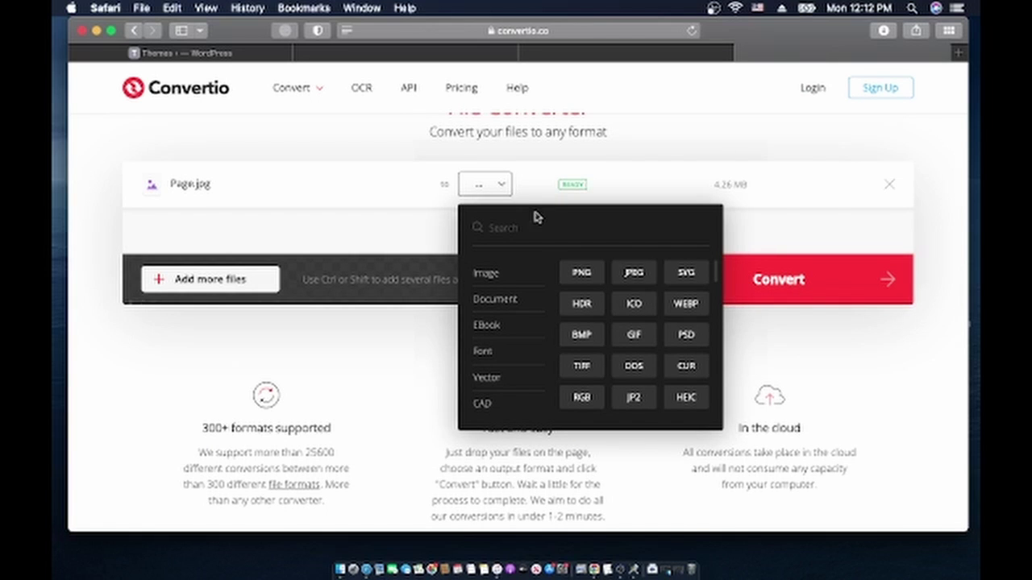
left_click(637, 274)
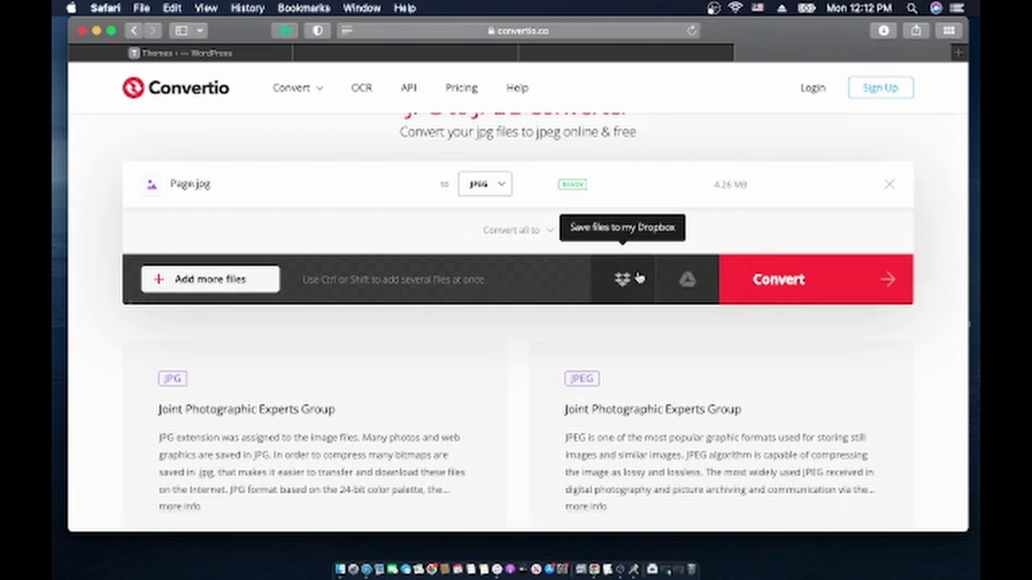
left_click(779, 280)
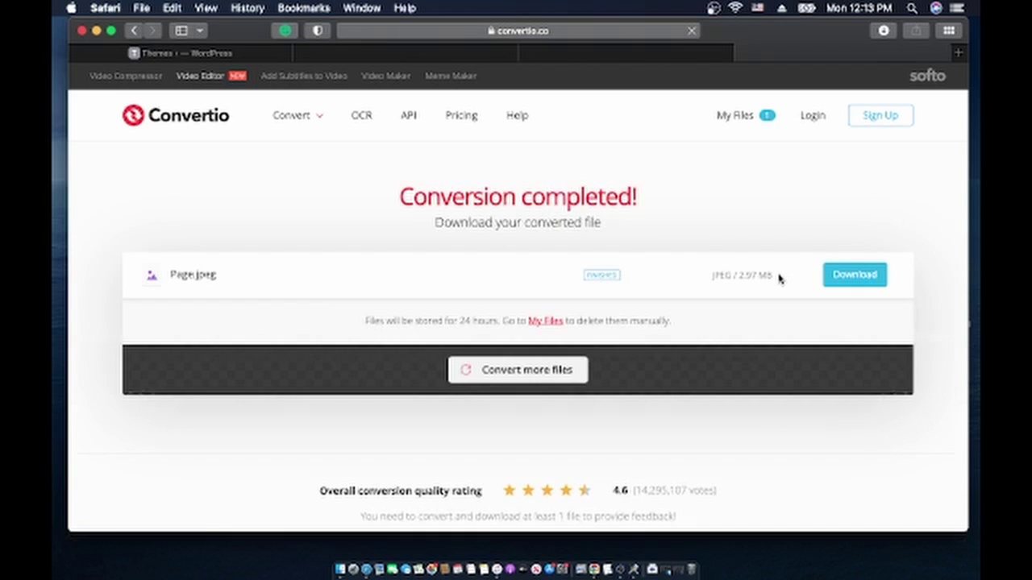
Download the converted Page.jpeg, allowing downloads from convertio.co, then put the browser away and close the image's preview
left_click(841, 277)
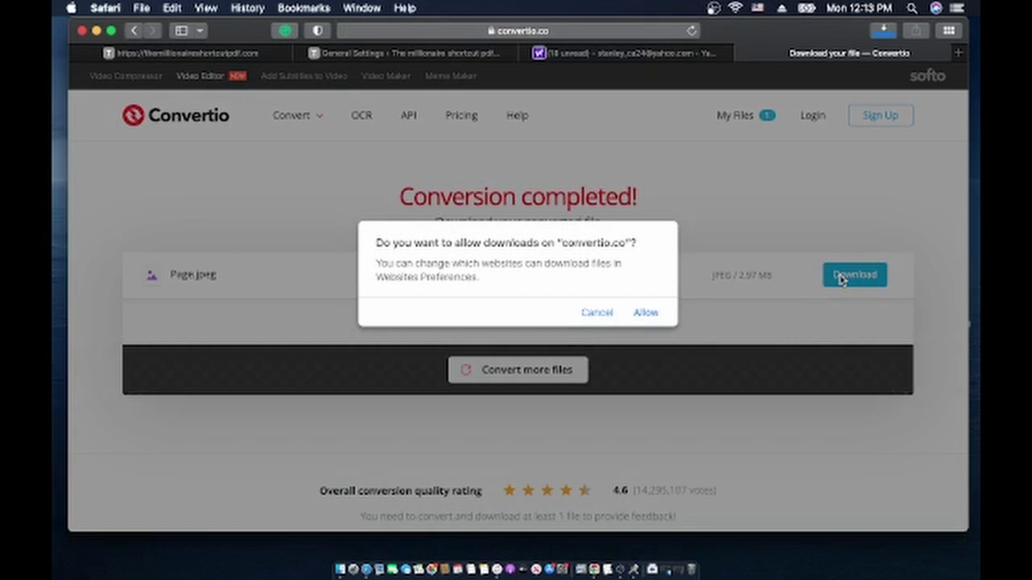
left_click(648, 313)
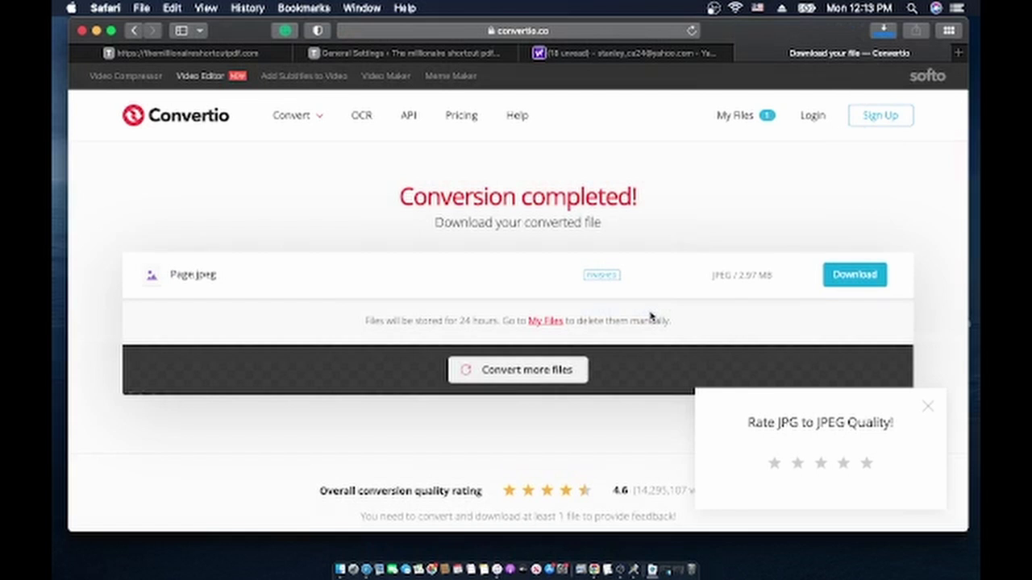
left_click(97, 32)
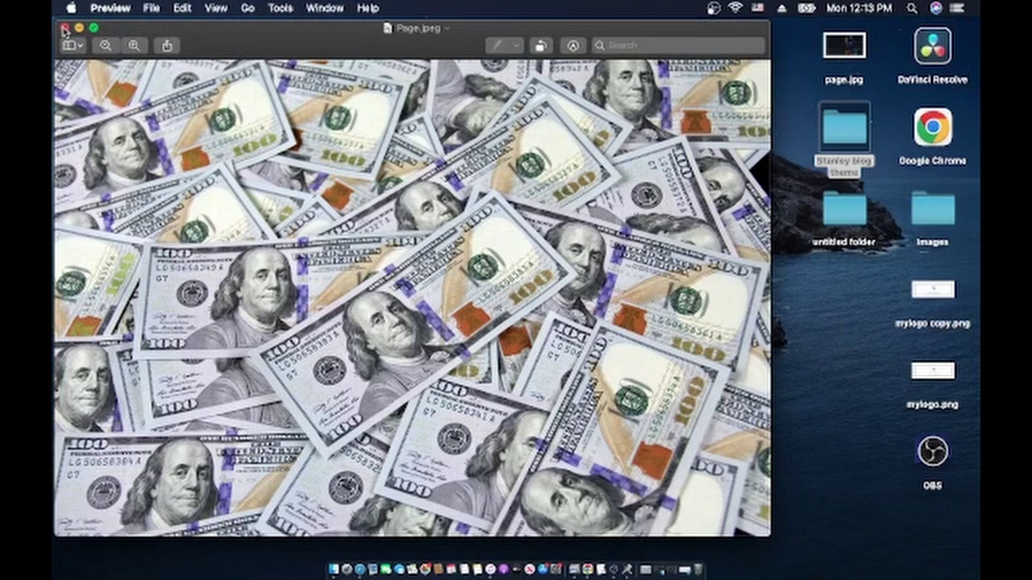
left_click(64, 29)
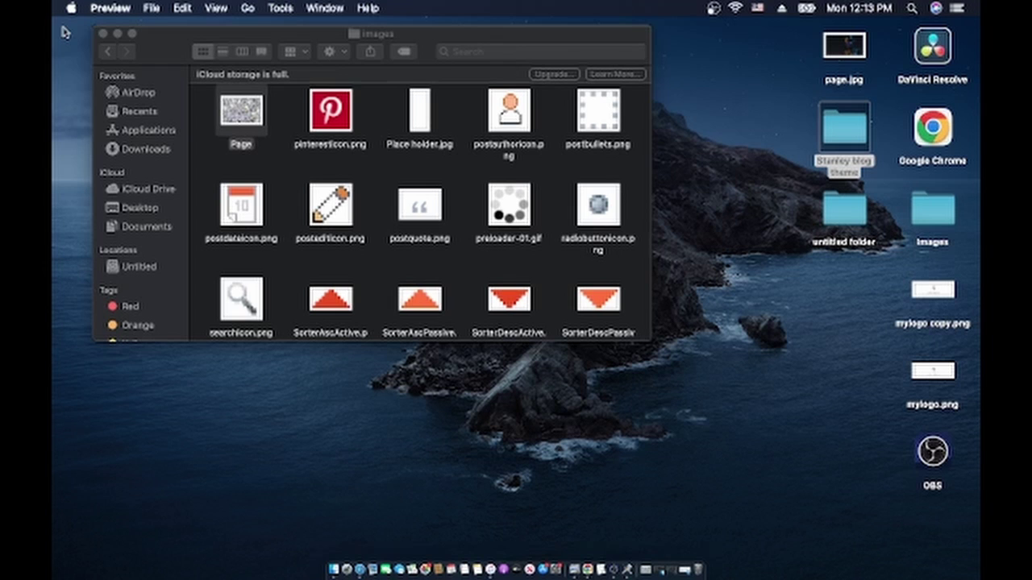
Show the Downloads folder in a second Finder window placed clear of the theme's images window
left_click(847, 139)
double_click(847, 139)
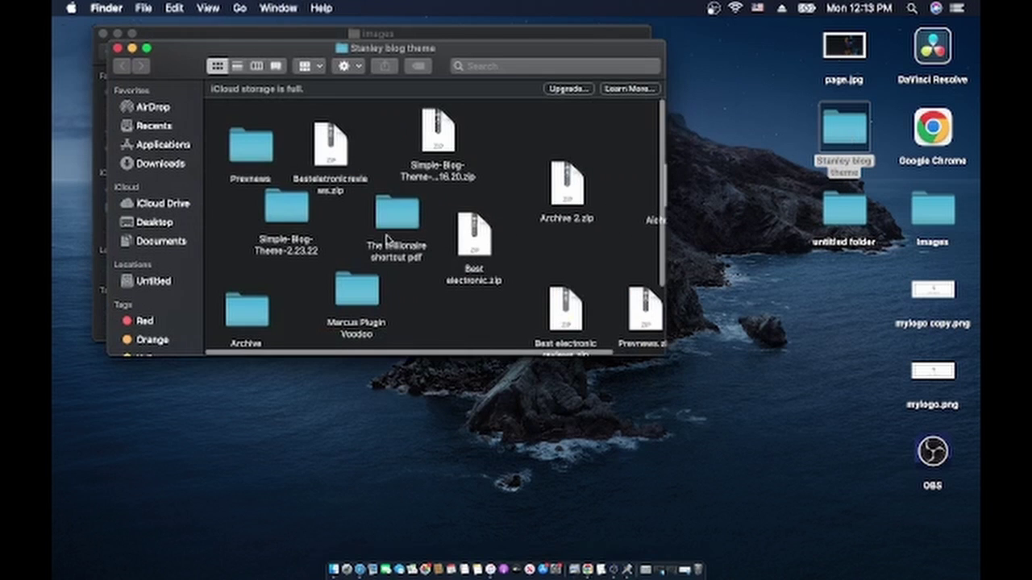
left_click_drag(172, 58, 545, 166)
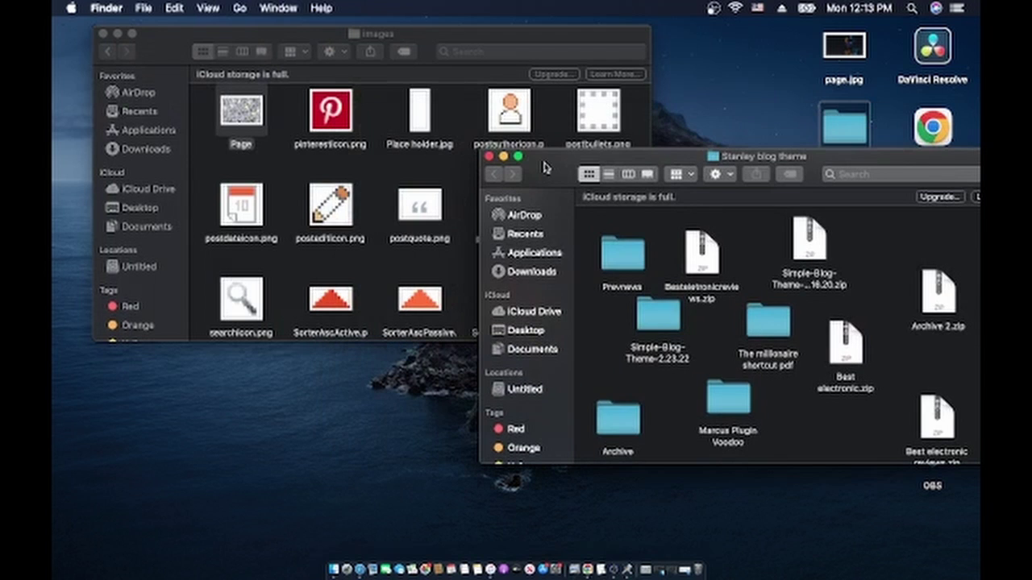
left_click(537, 273)
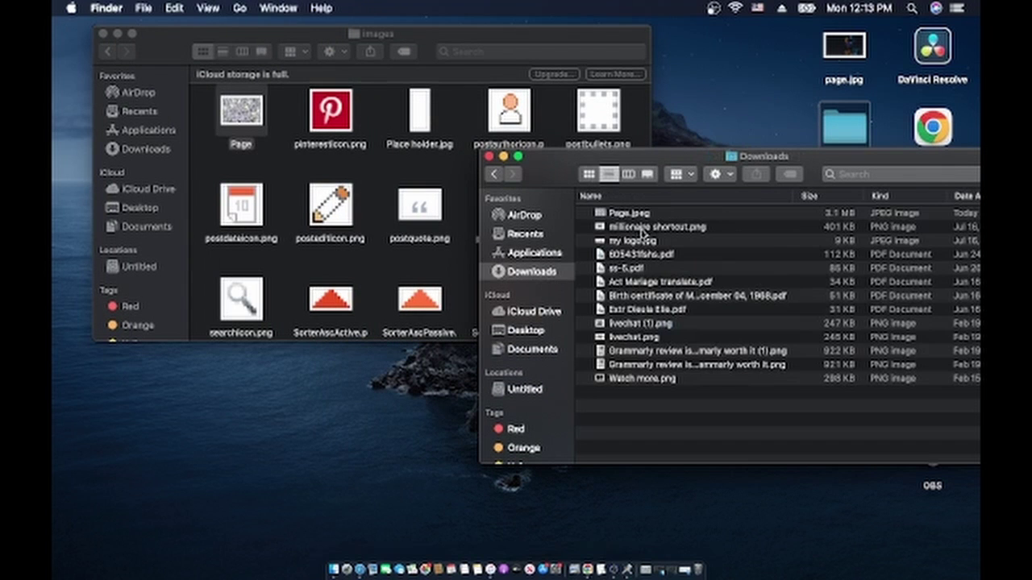
Move Page.jpeg from Downloads into the theme's images folder and the old Page file to the desktop, replacing page.jpg there
left_click_drag(637, 215, 379, 157)
left_click_drag(240, 121, 330, 385)
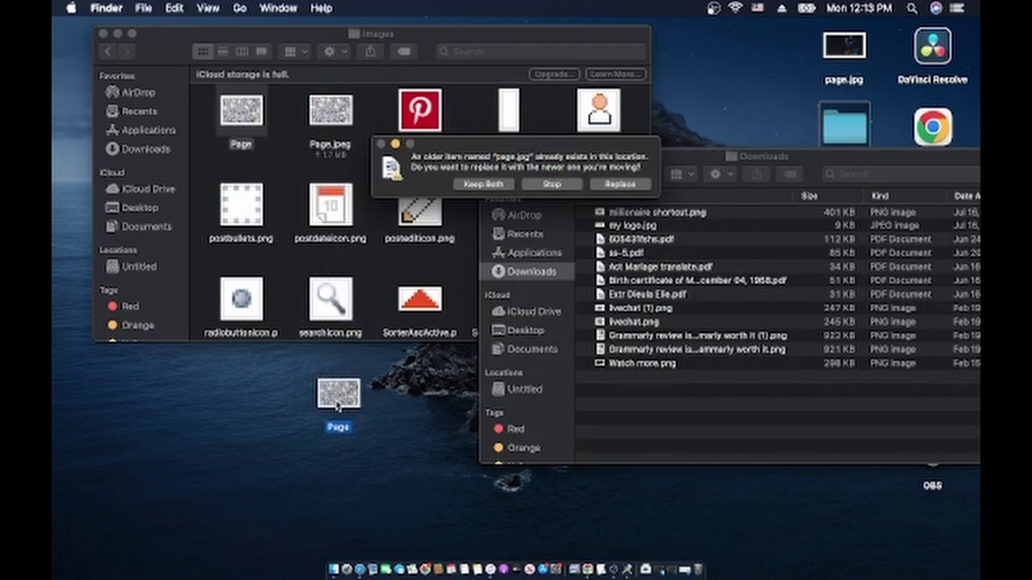
left_click(611, 187)
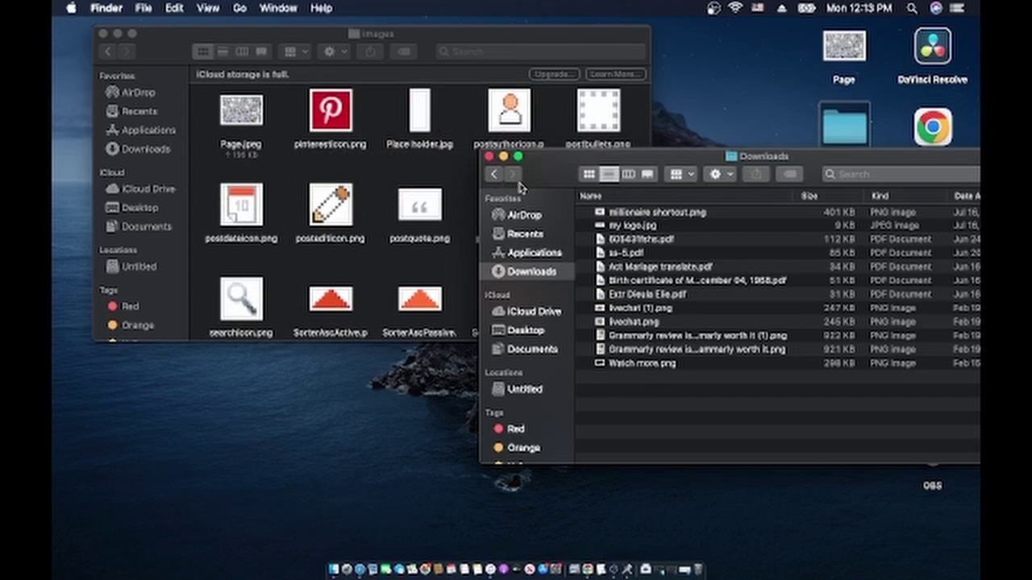
Minimize the Downloads window and go back from the images folder to the "The millionaire shortcut pdf" folder
left_click(503, 157)
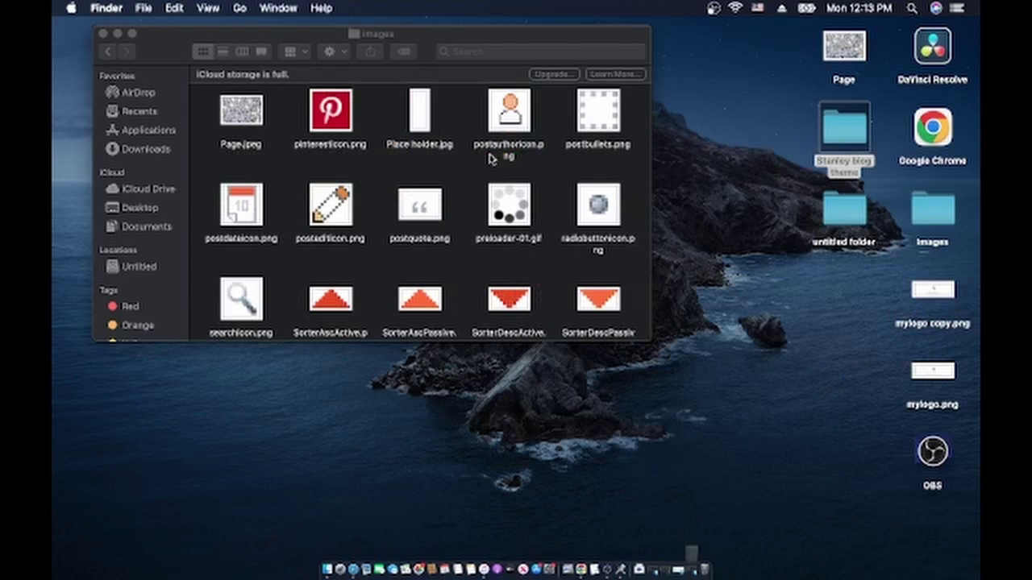
left_click(105, 52)
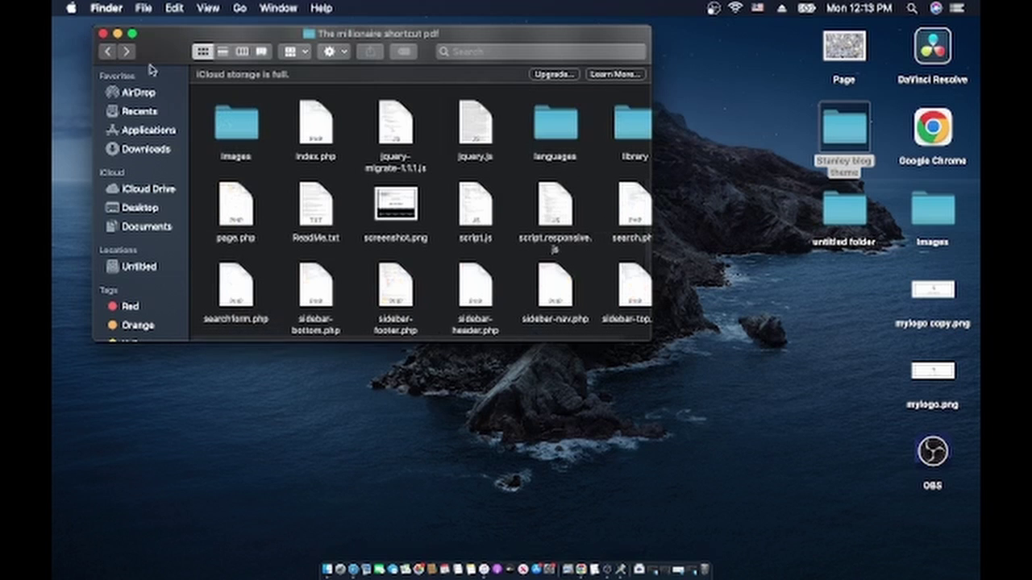
Go back to the parent folder and rename the theme folder "The millionaire shortcut pdf" as "The millionaire shortcut pdf1"
left_click(108, 51)
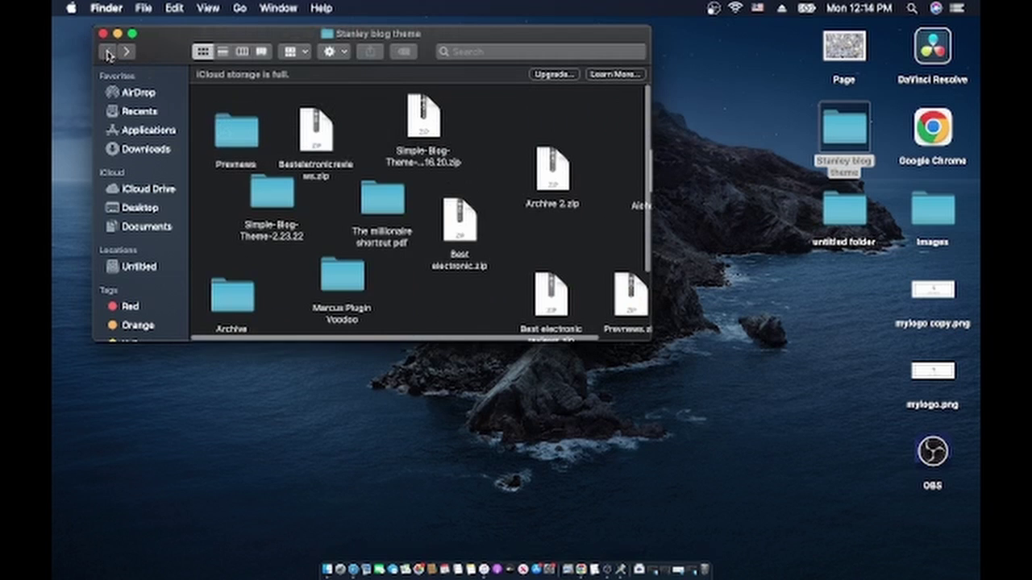
left_click(384, 203)
right_click(387, 180)
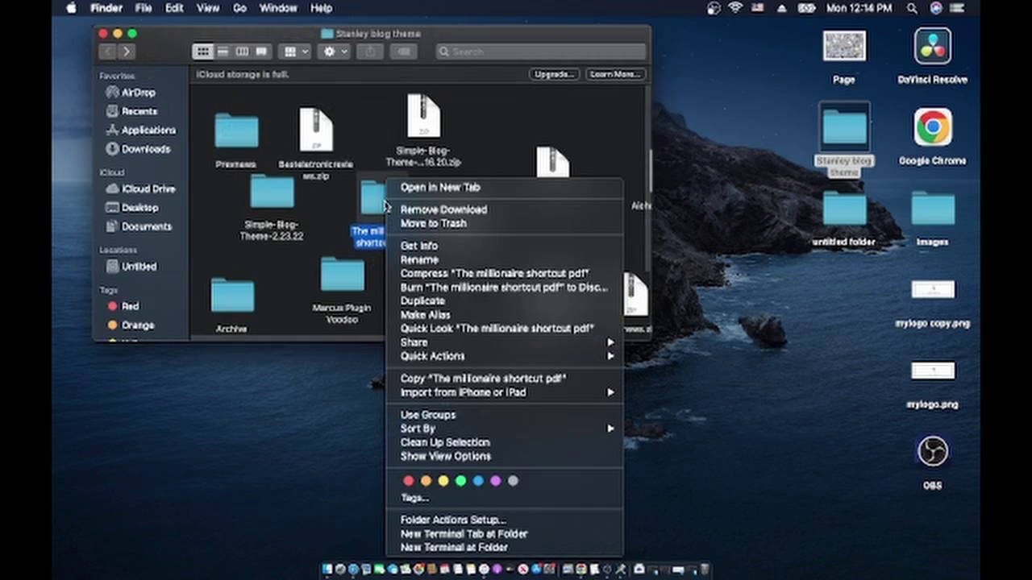
left_click(419, 259)
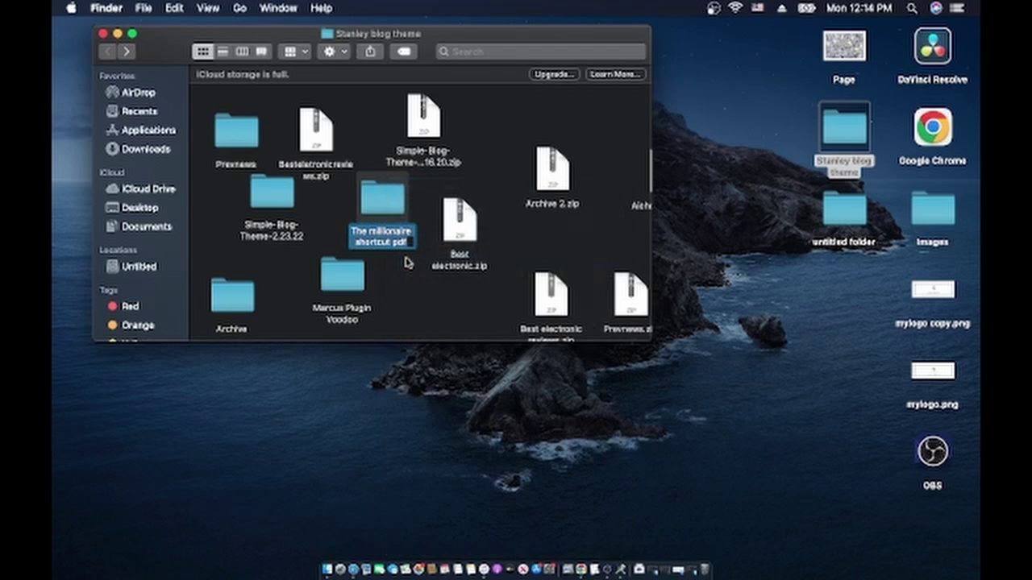
left_click(410, 236)
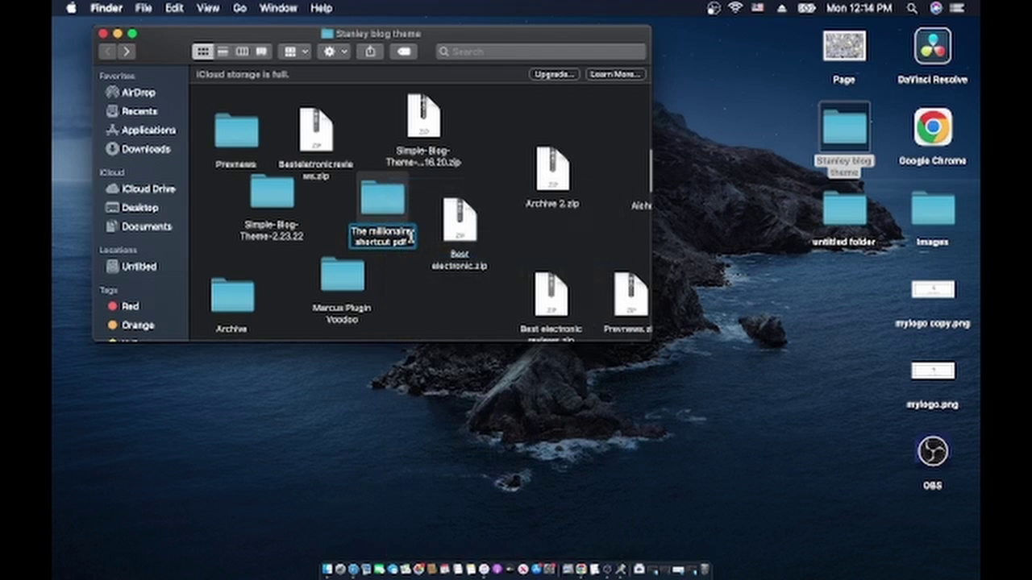
left_click(395, 211)
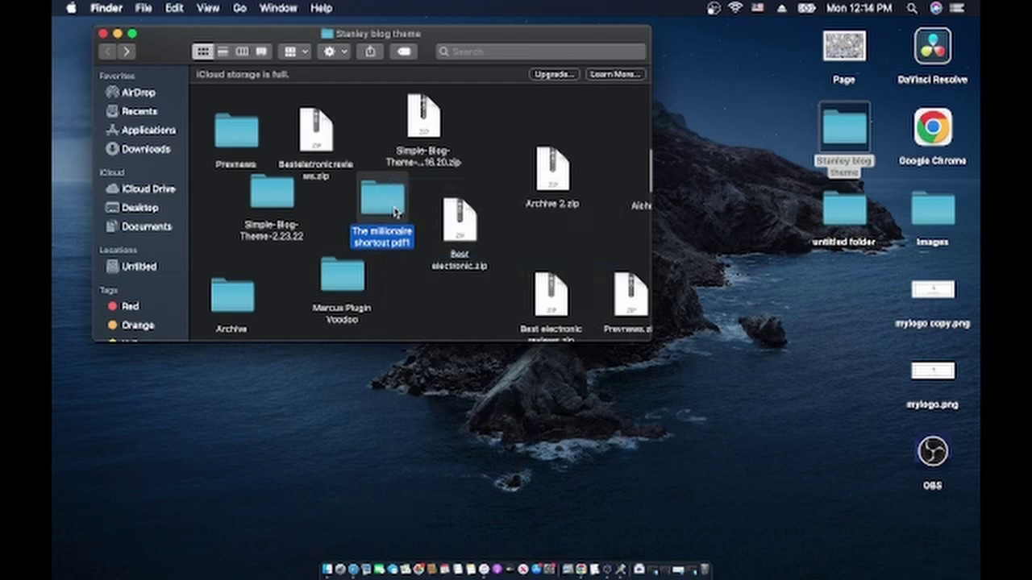
Compress the "The millionaire shortcut pdf1" folder and place the resulting zip in free space below the folder
right_click(395, 211)
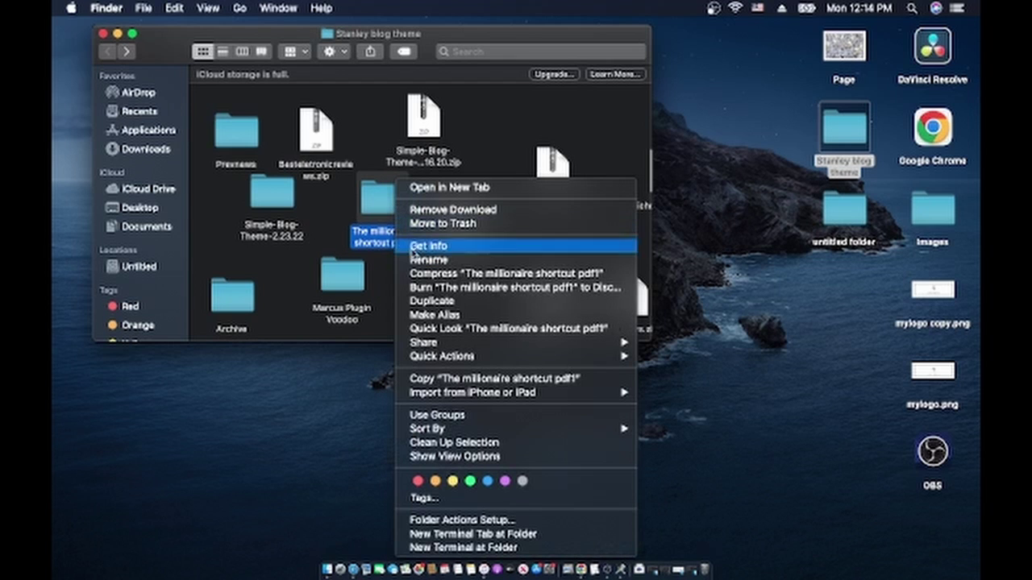
left_click(426, 274)
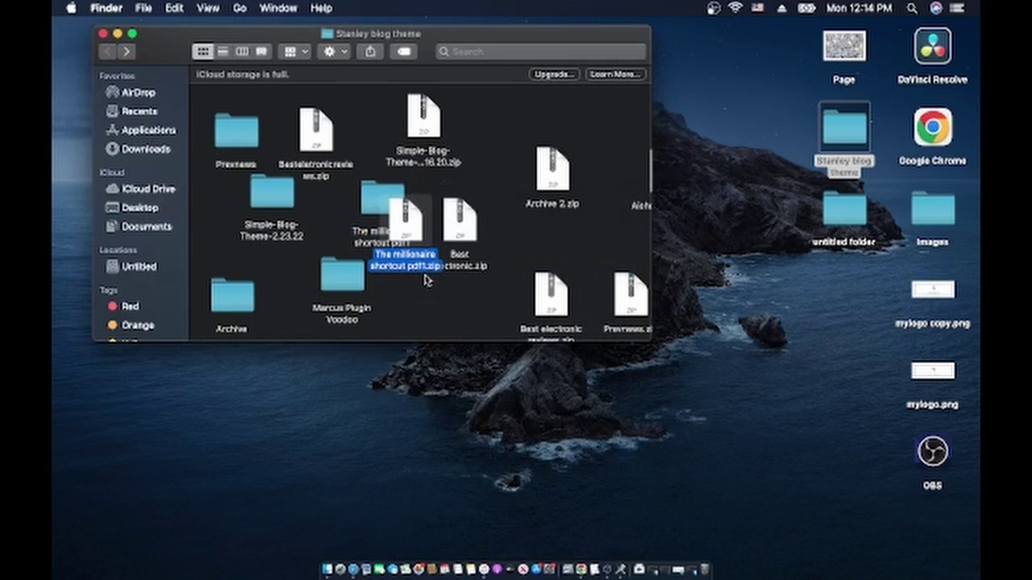
left_click_drag(419, 267, 440, 320)
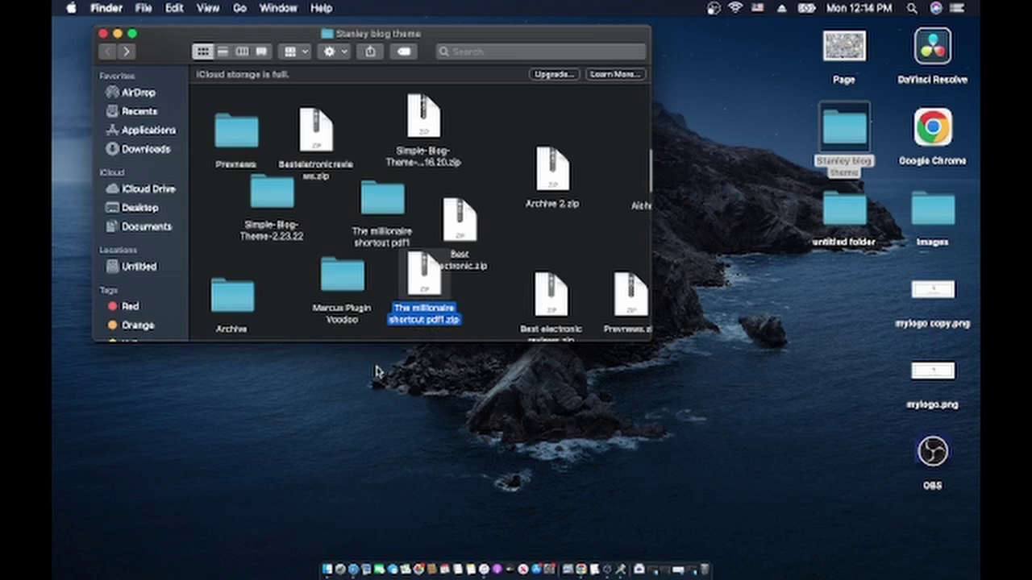
Switch to Safari and open the Themes page in the WordPress admin of "The millionaire shortcut pdf" site
left_click(353, 570)
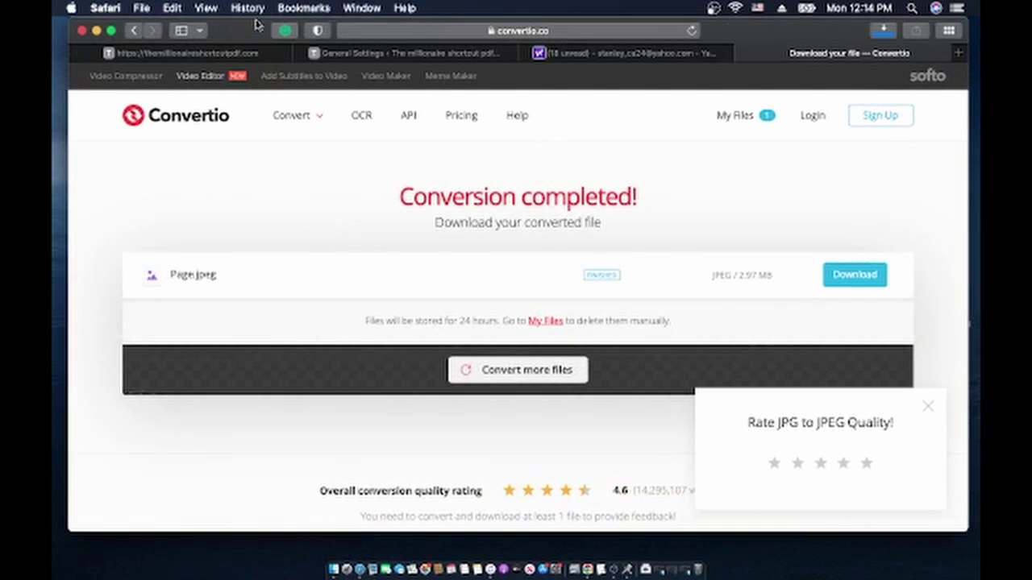
left_click(368, 53)
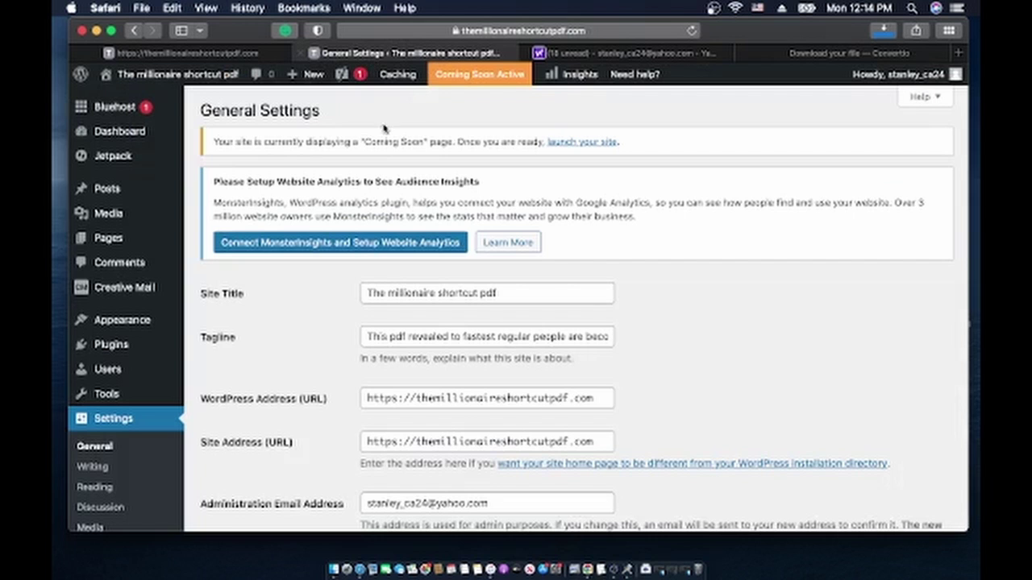
left_click(203, 53)
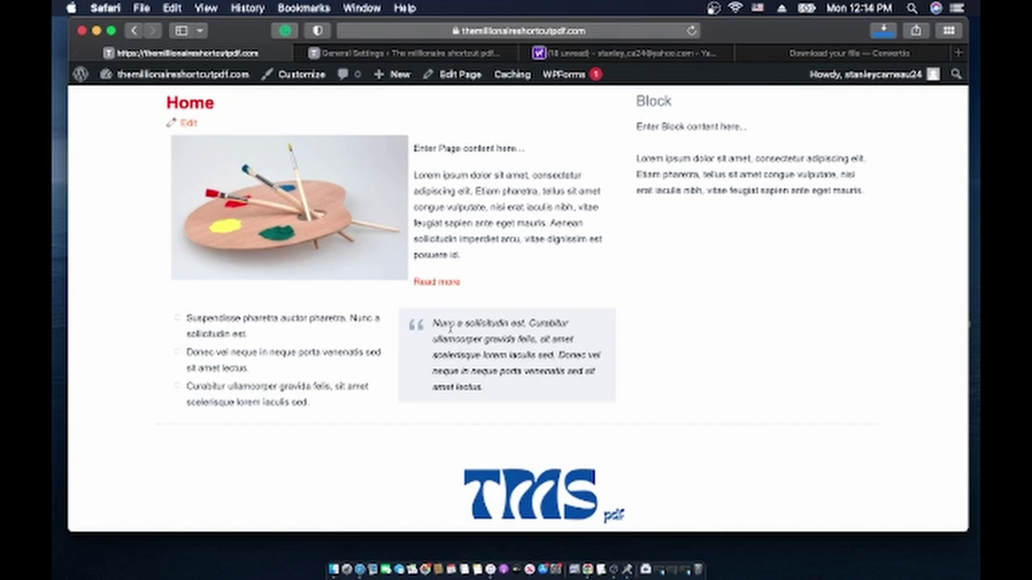
left_click(395, 53)
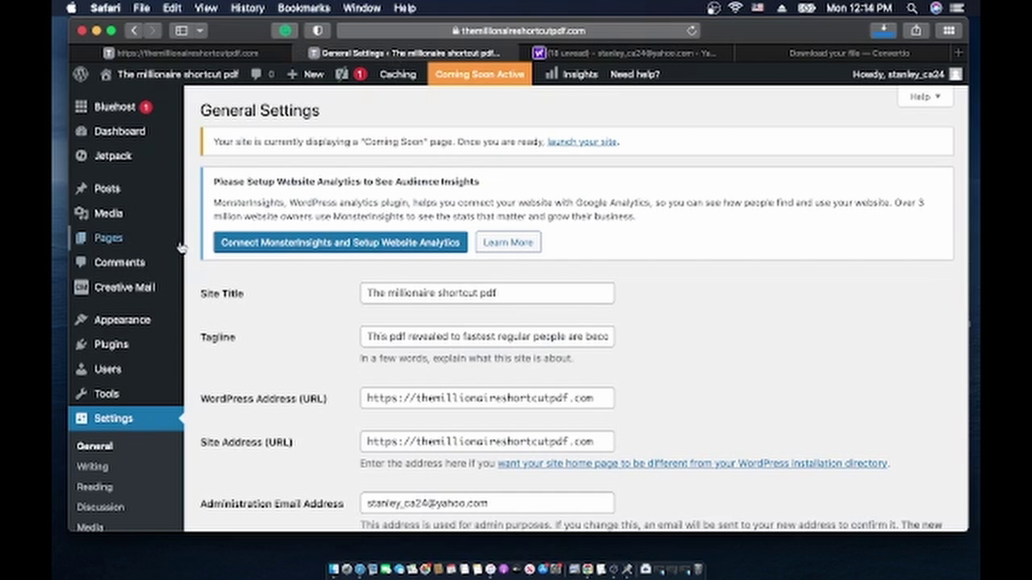
scroll(150, 341, "down", 2)
scroll(148, 342, "up", 1)
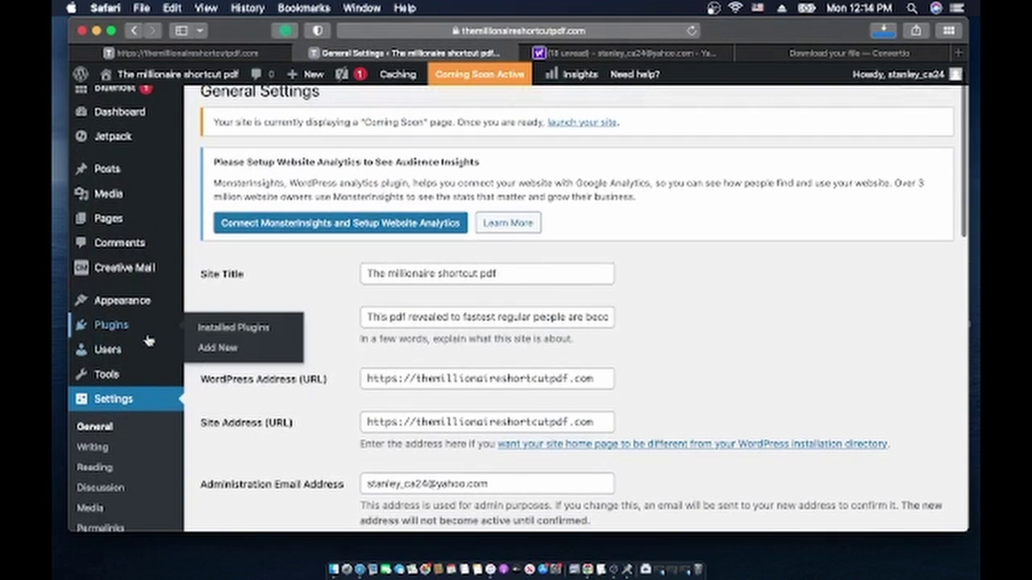
mouse_move(135, 300)
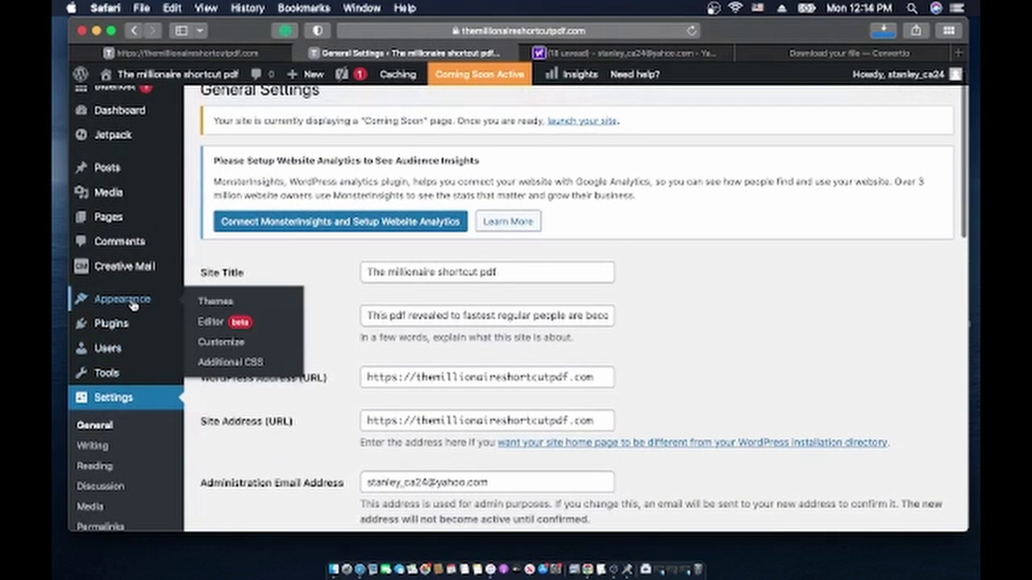
left_click(213, 305)
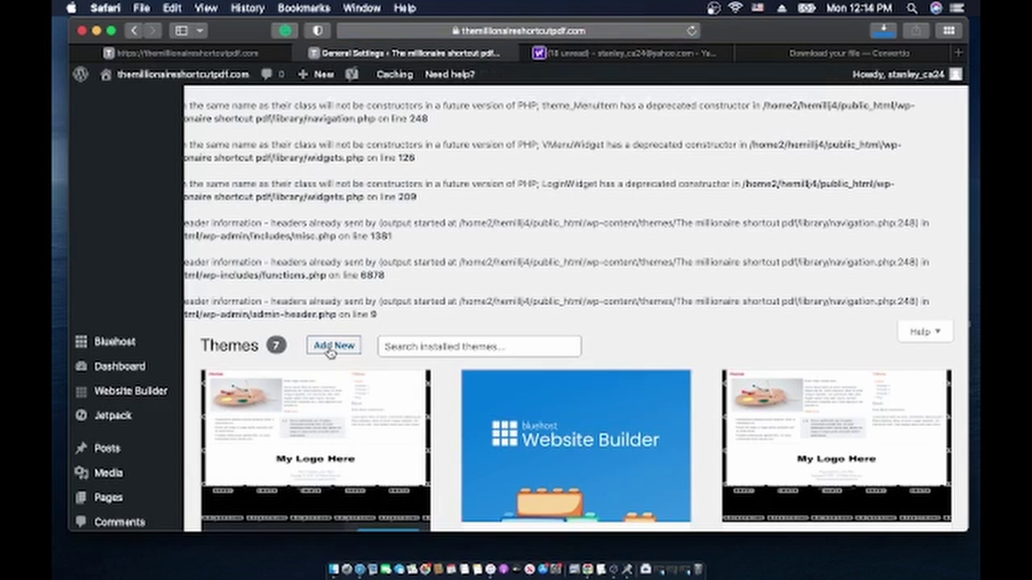
Upload "The millionaire shortcut pdf1.zip" from the blog theme folder on the desktop as a new theme, install it and activate it
left_click(332, 347)
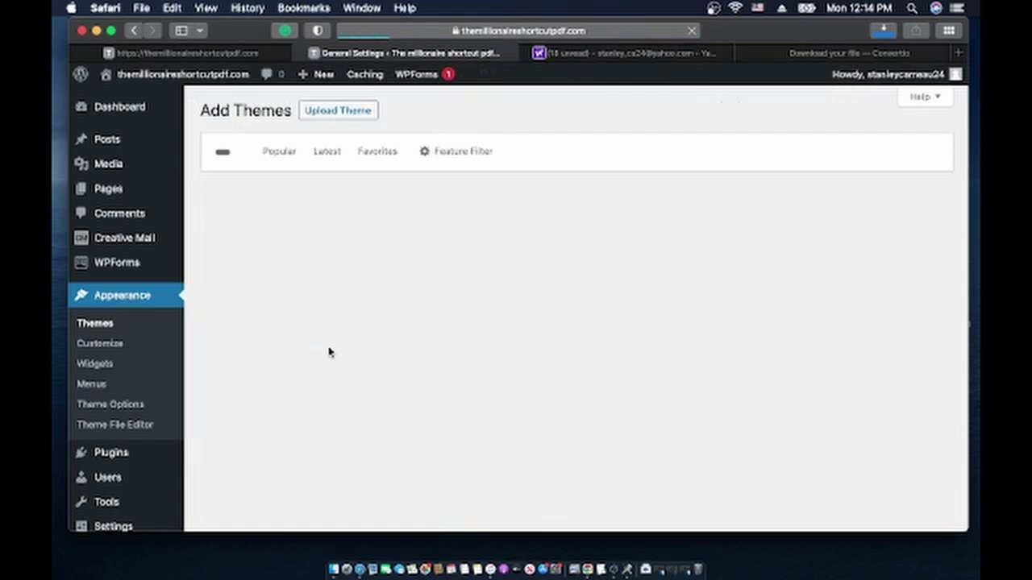
left_click(331, 111)
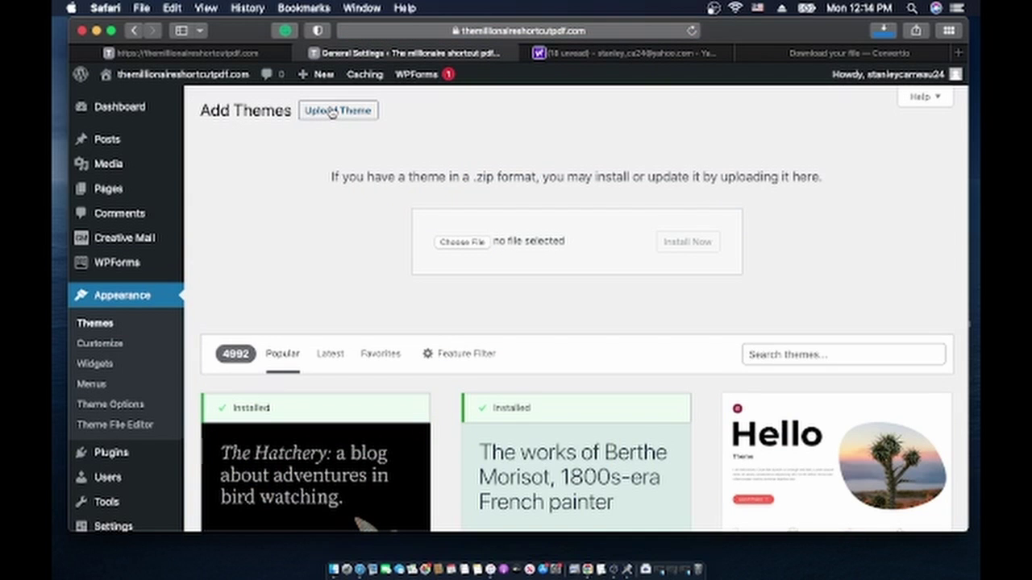
left_click(455, 245)
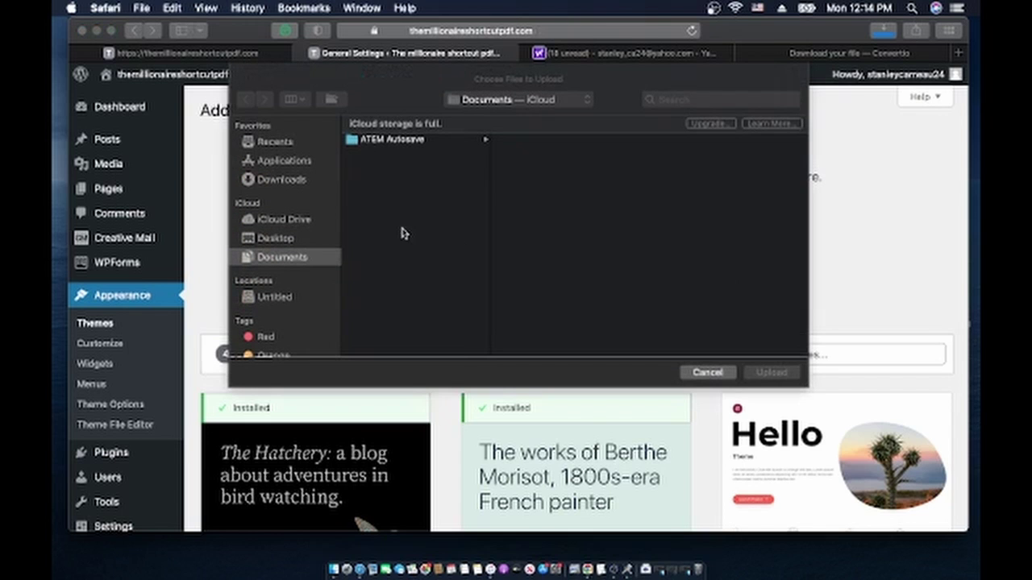
left_click(276, 241)
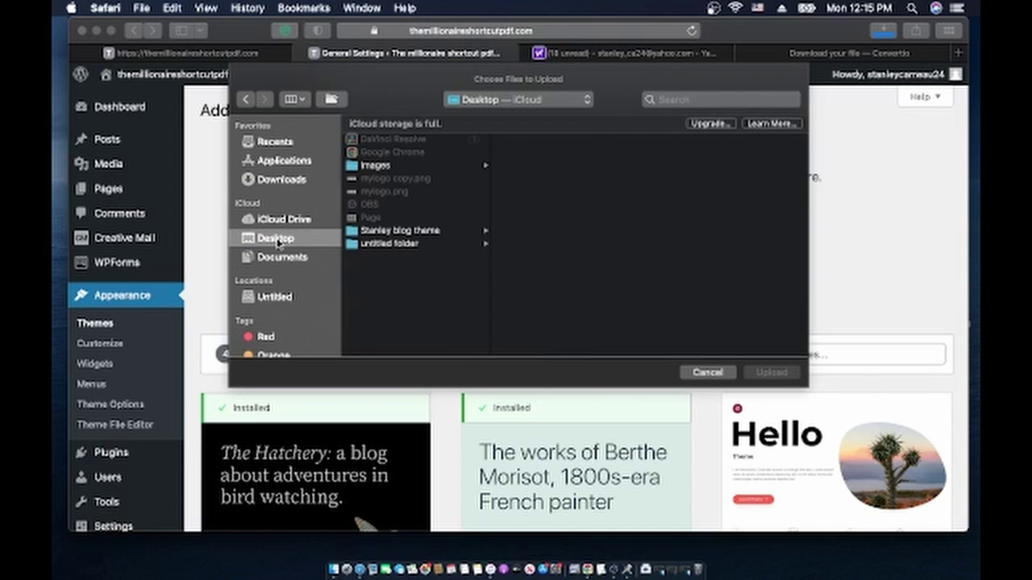
left_click(387, 232)
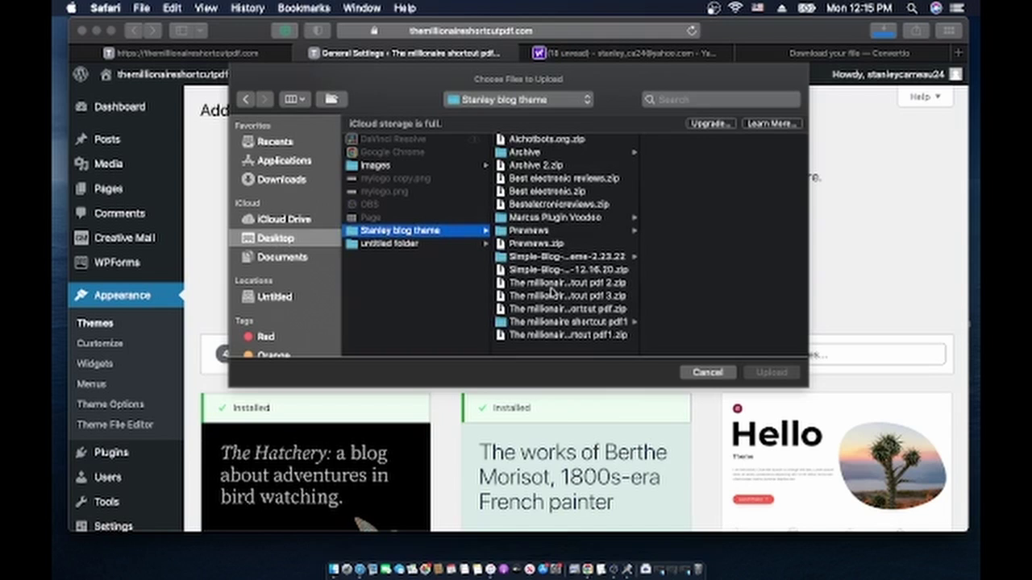
left_click(554, 336)
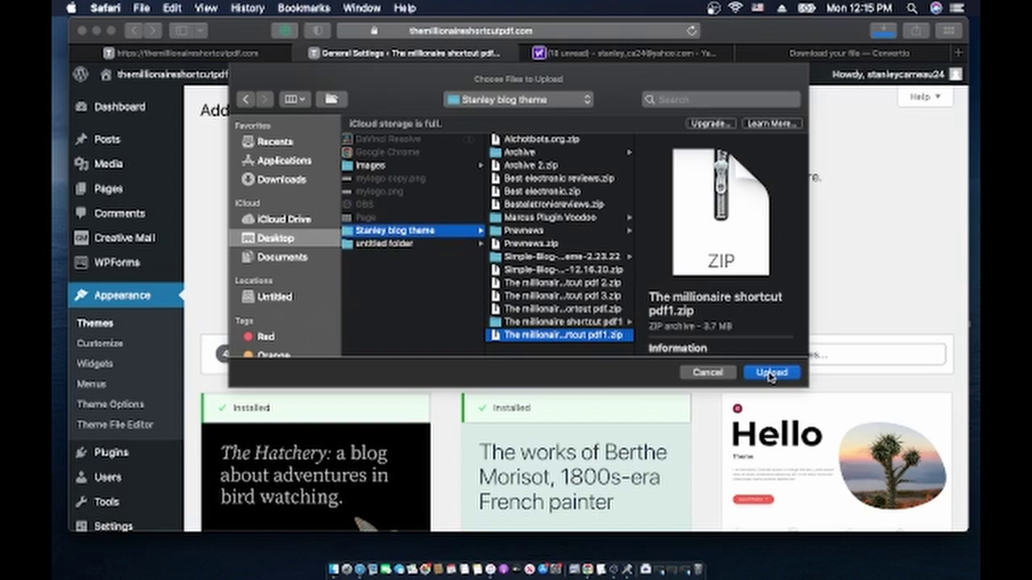
left_click(770, 373)
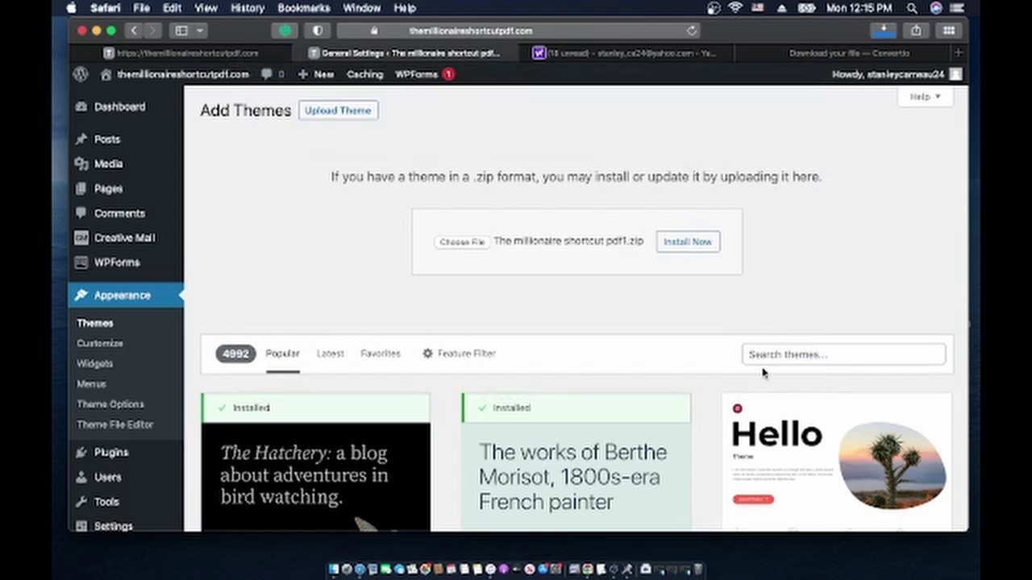
left_click(701, 243)
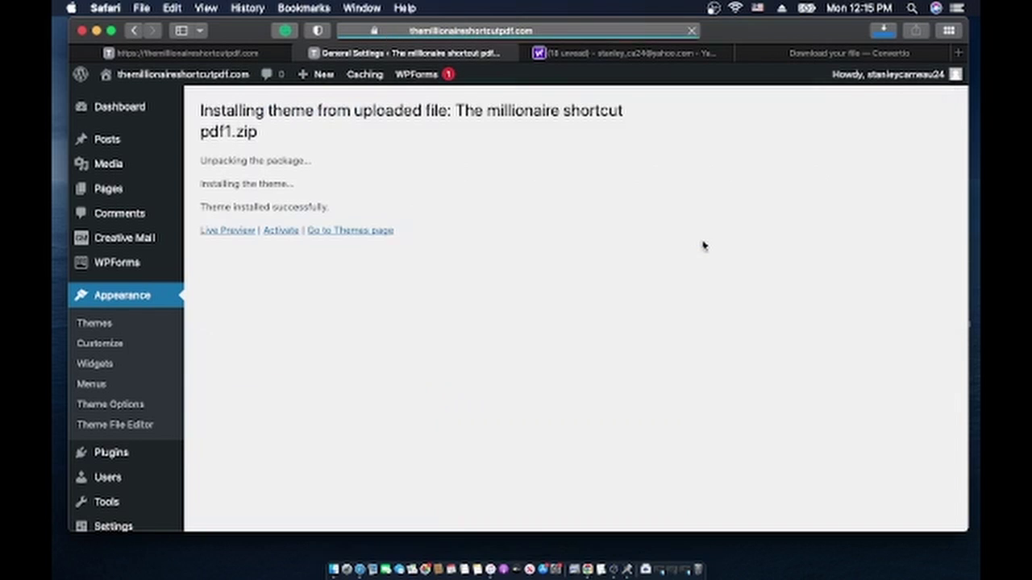
left_click(286, 232)
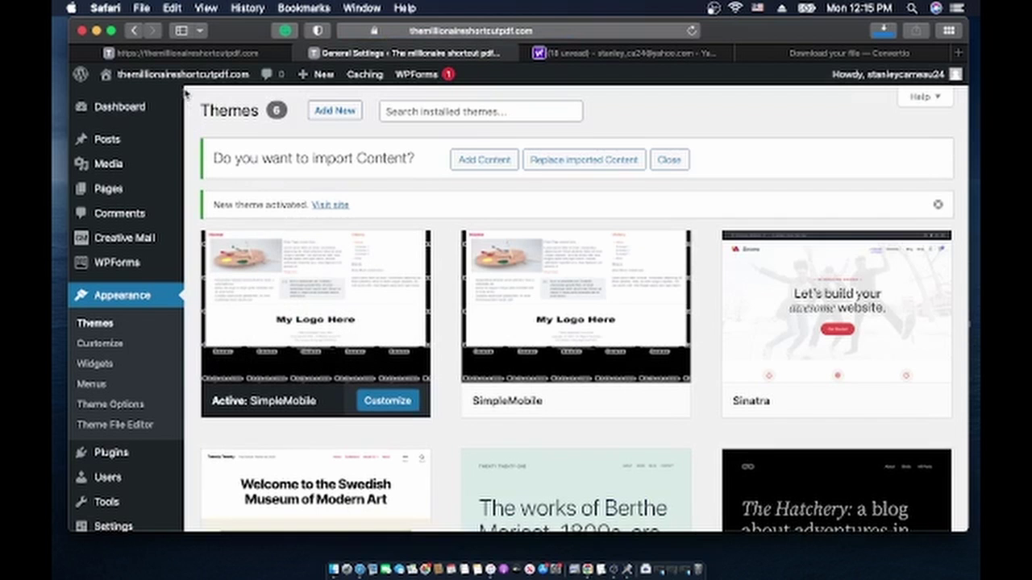
Reload the site's home page and examine its background and footer under the newly activated theme
left_click(199, 54)
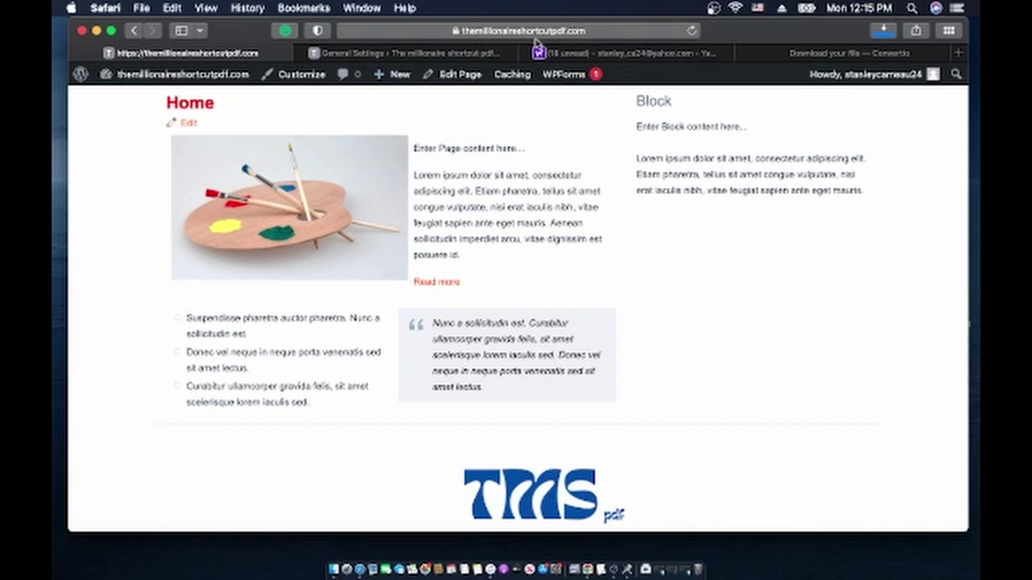
left_click(694, 32)
left_click(660, 31)
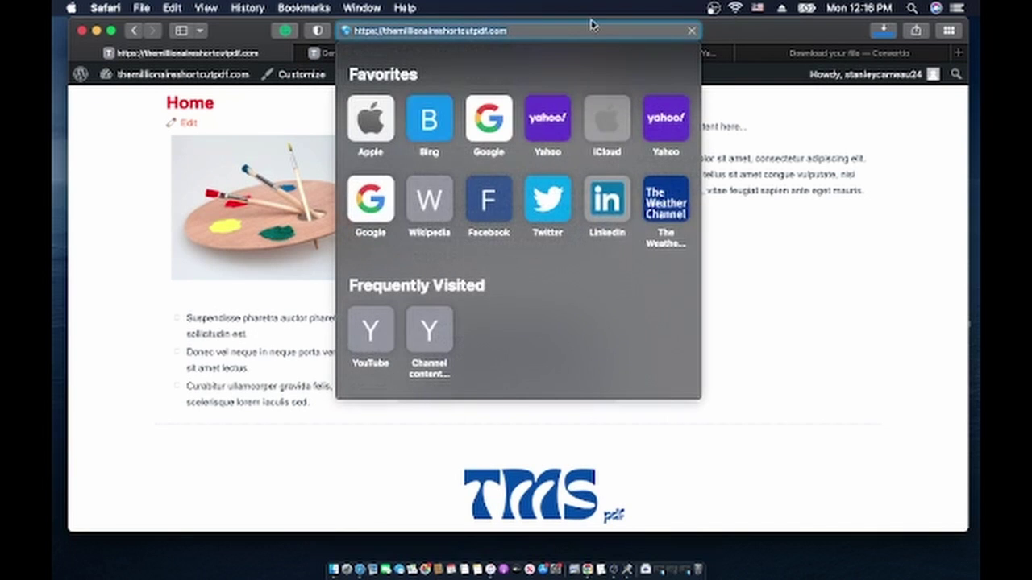
key("Escape")
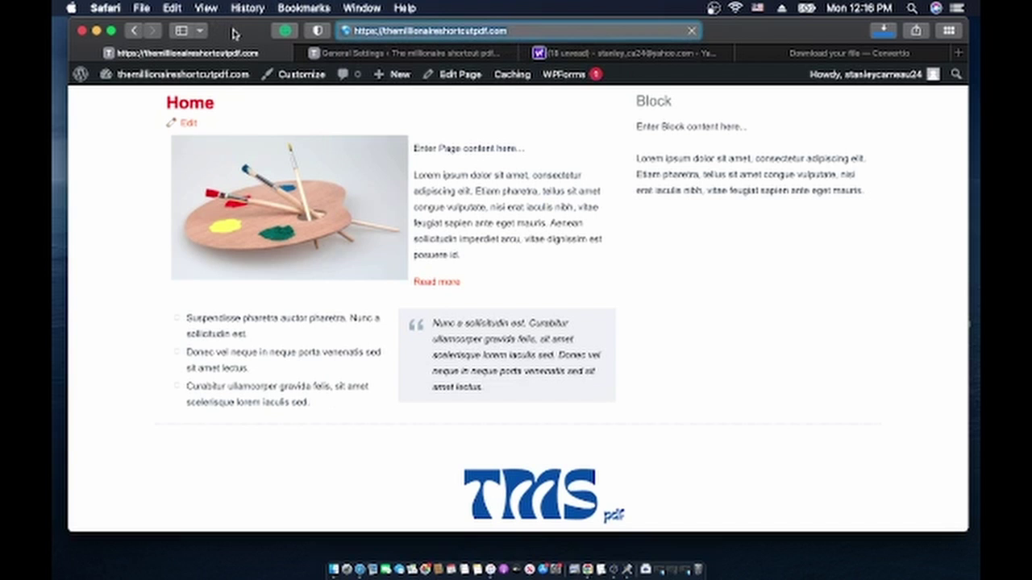
scroll(352, 324, "down", 3)
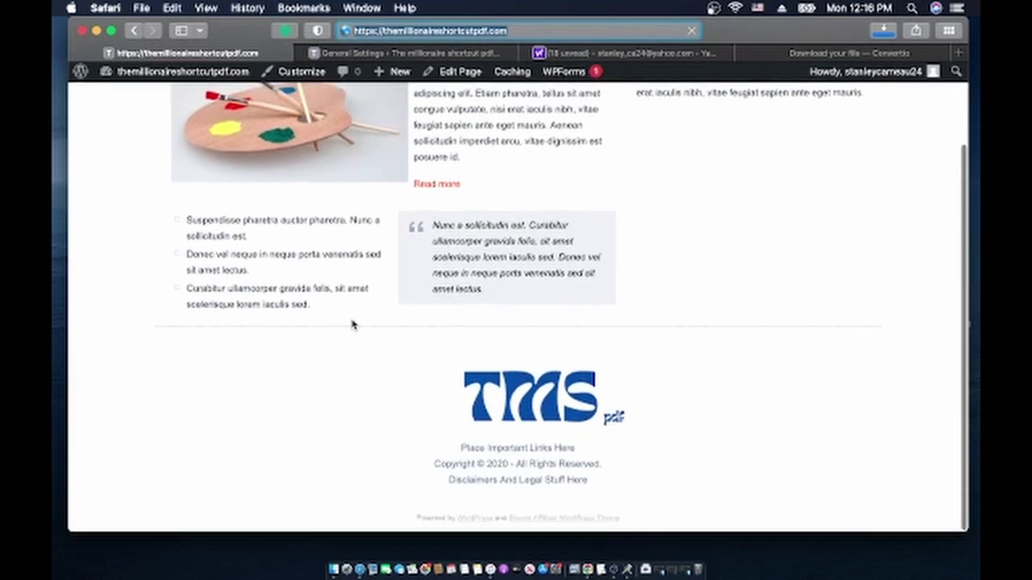
scroll(352, 325, "up", 3)
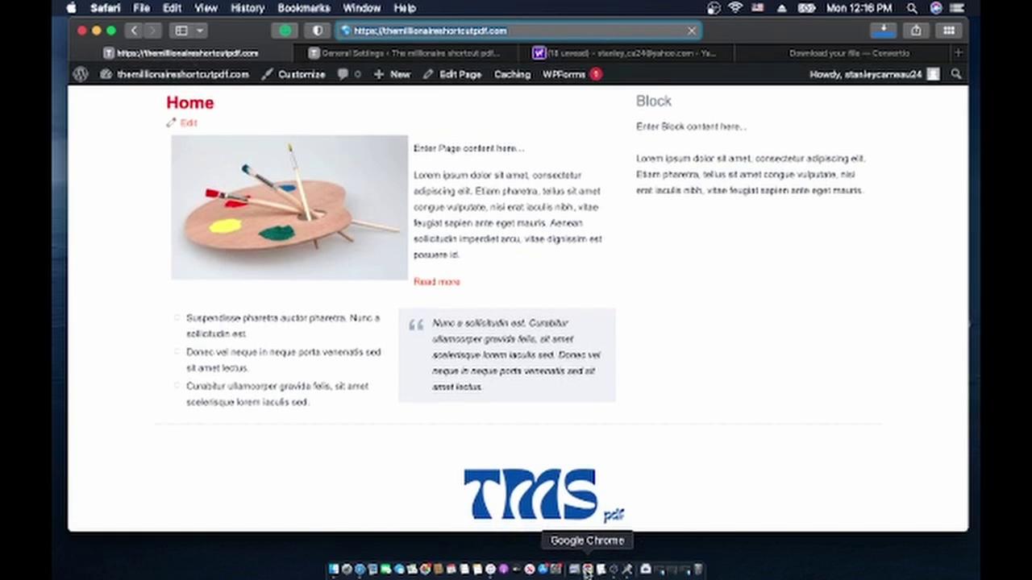
Switch to Google Chrome, reload themillionaireshortcutpdf.com and check the whole home page for the new background image
left_click(588, 570)
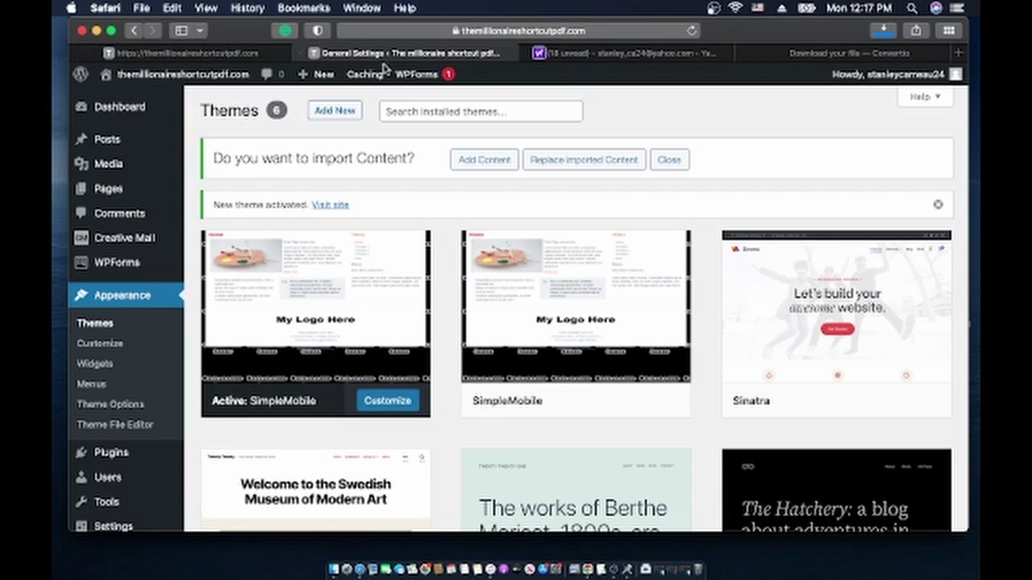
left_click(588, 570)
scroll(470, 163, "up", 1)
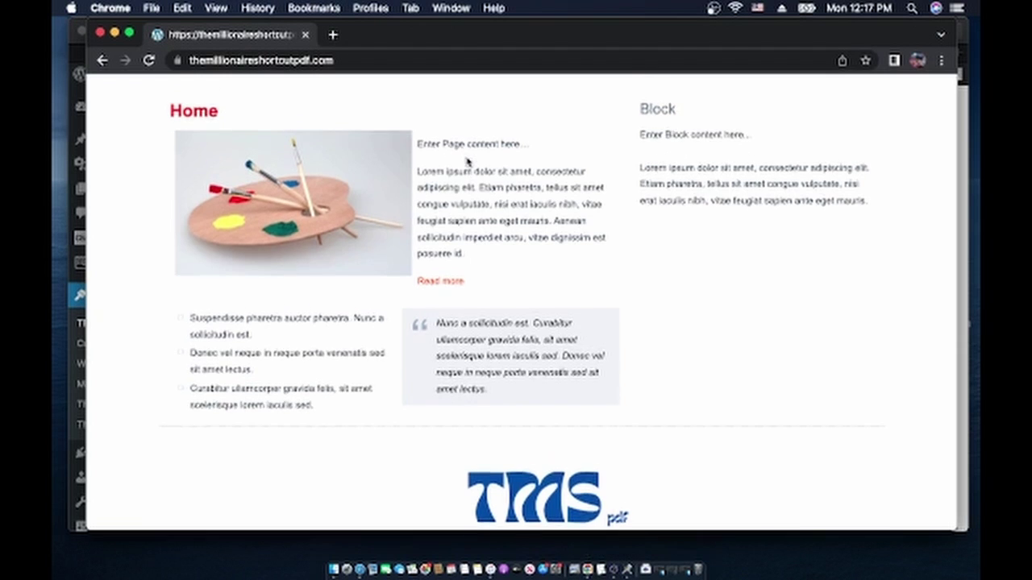
scroll(470, 164, "down", 3)
scroll(468, 161, "up", 3)
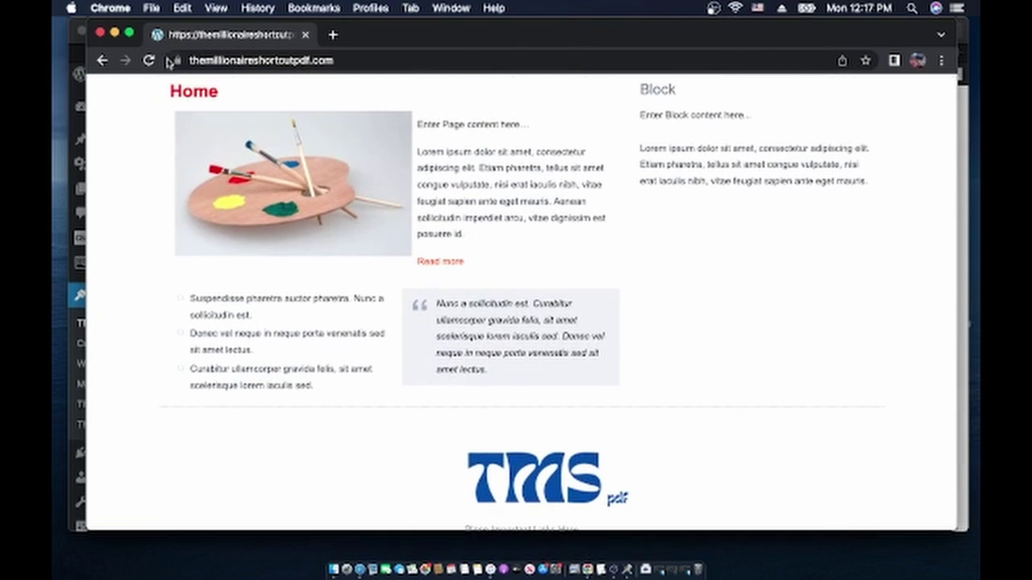
left_click(149, 63)
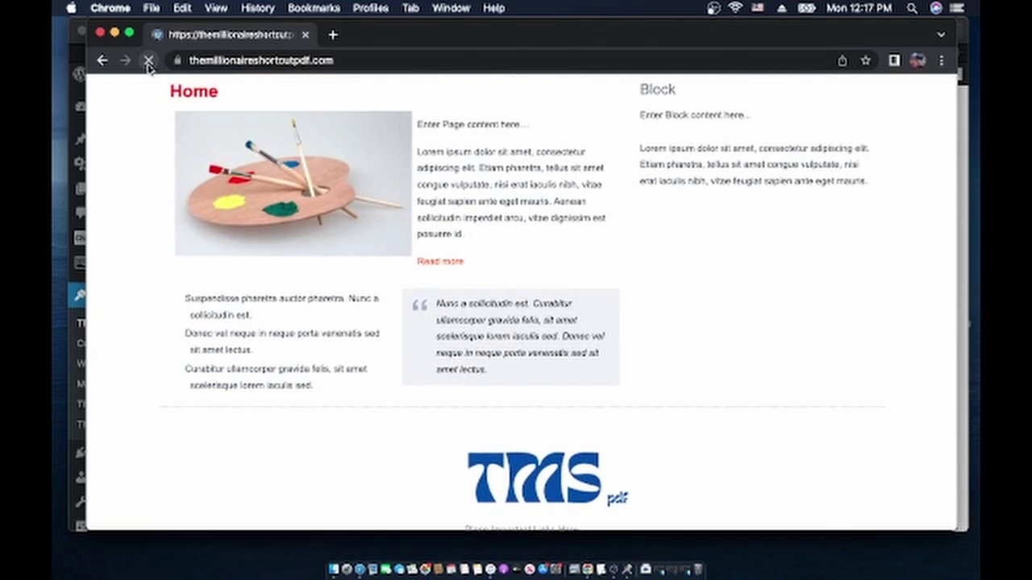
scroll(392, 288, "up", 1)
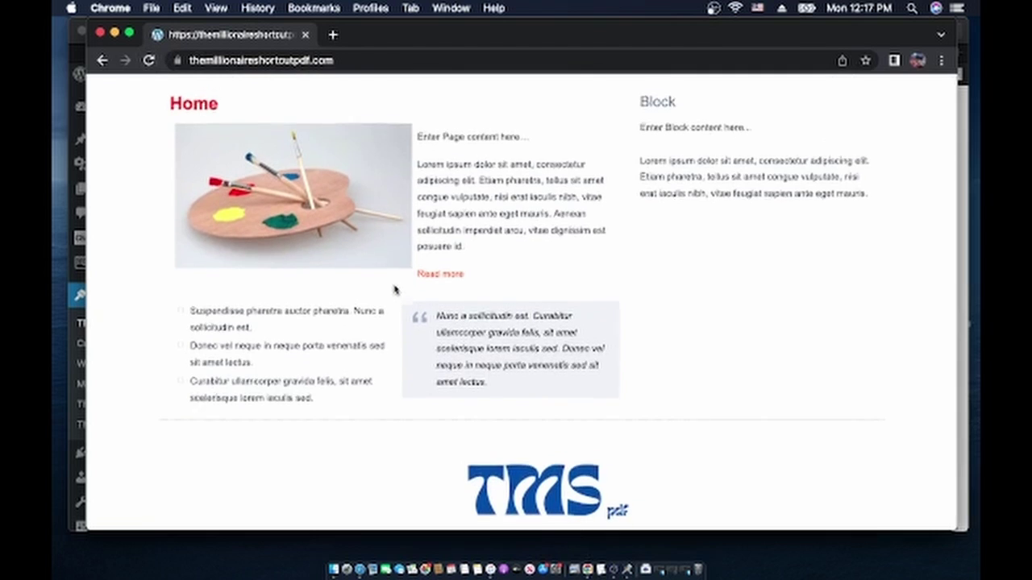
scroll(396, 288, "down", 3)
scroll(394, 291, "up", 3)
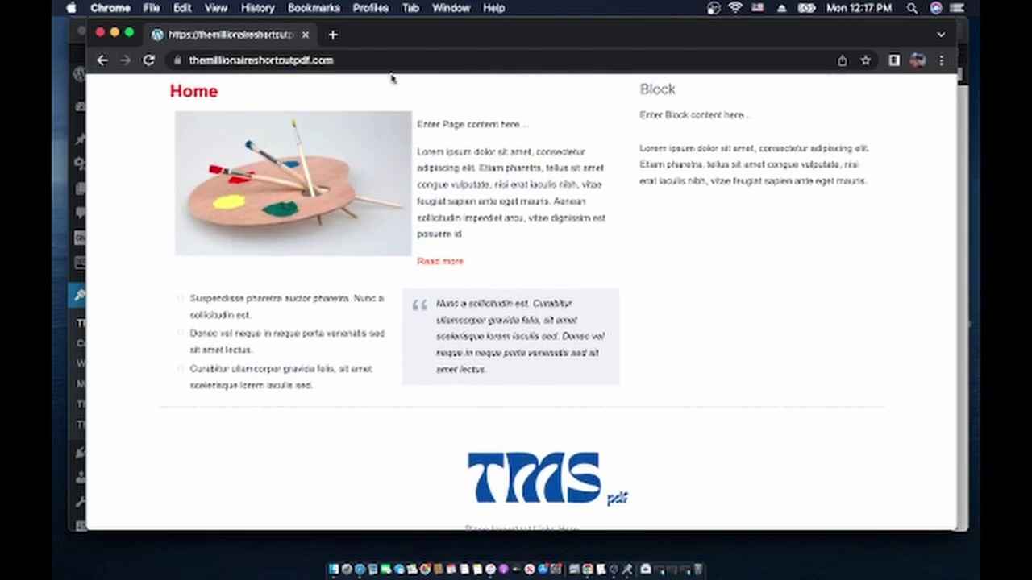
Switch to Safari and open Google in the tab holding the Yahoo mailbox
left_click(69, 441)
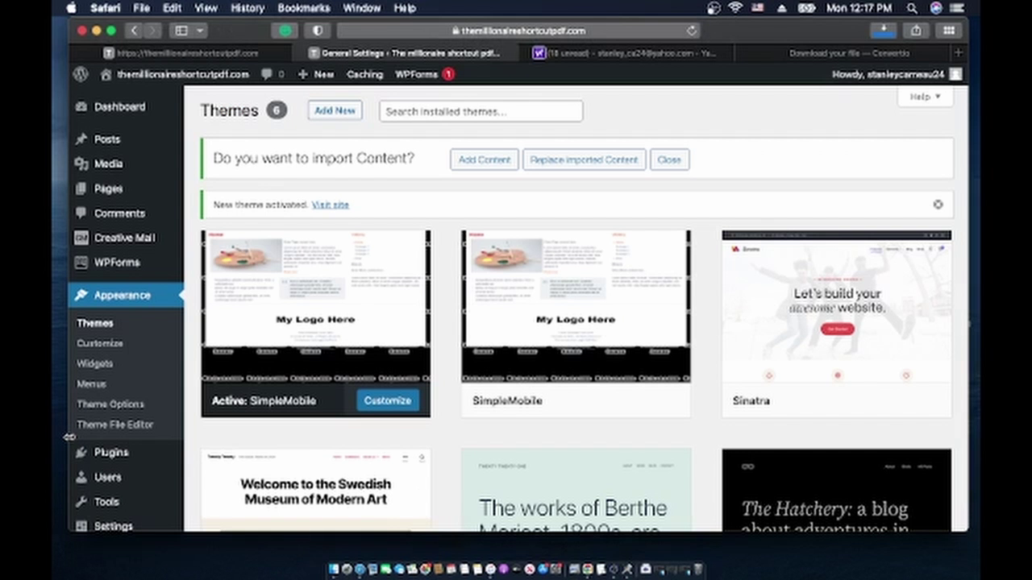
left_click(569, 54)
left_click(454, 32)
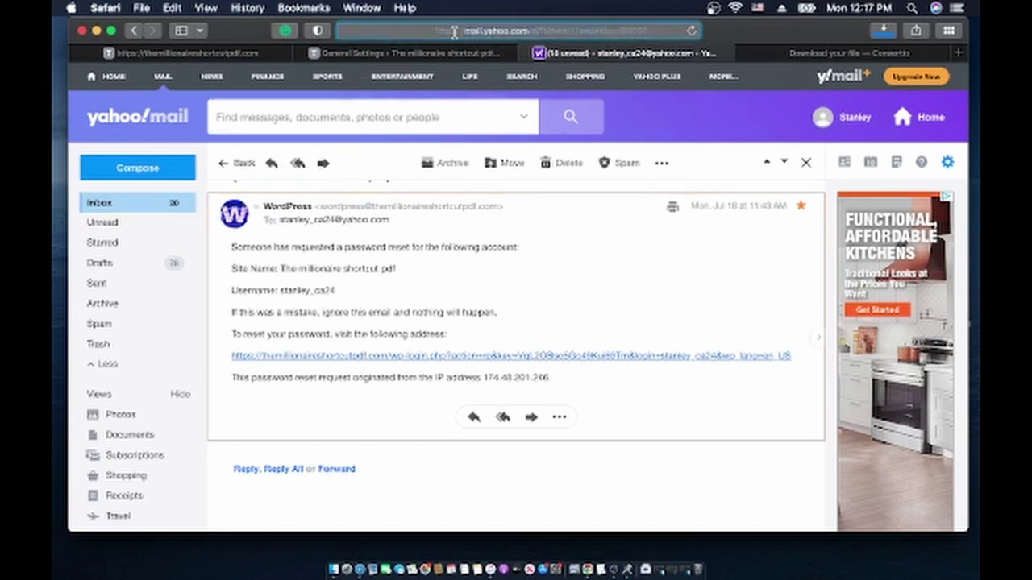
left_click(486, 120)
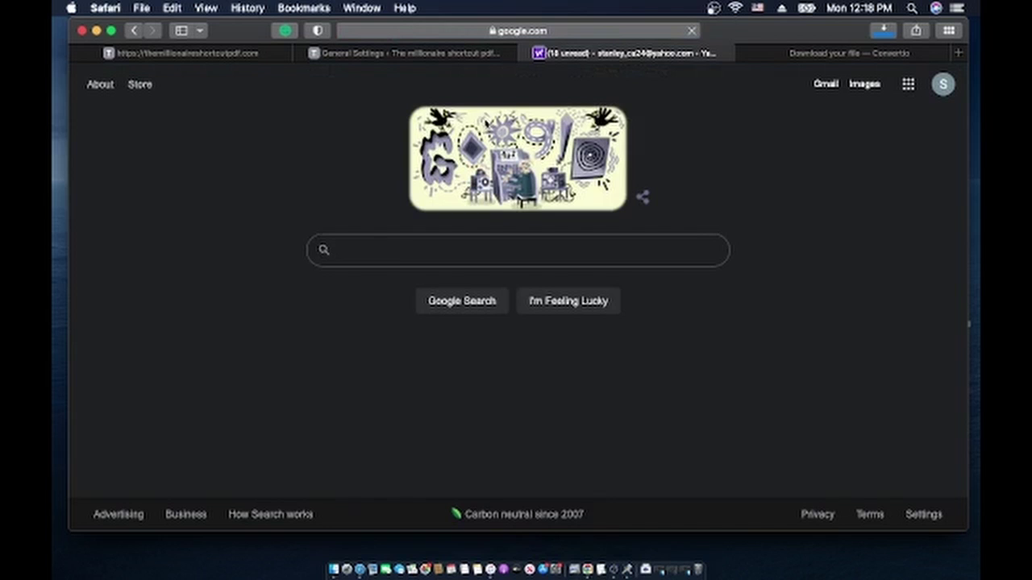
Search Google for "free jpeg images download"
left_click(441, 256)
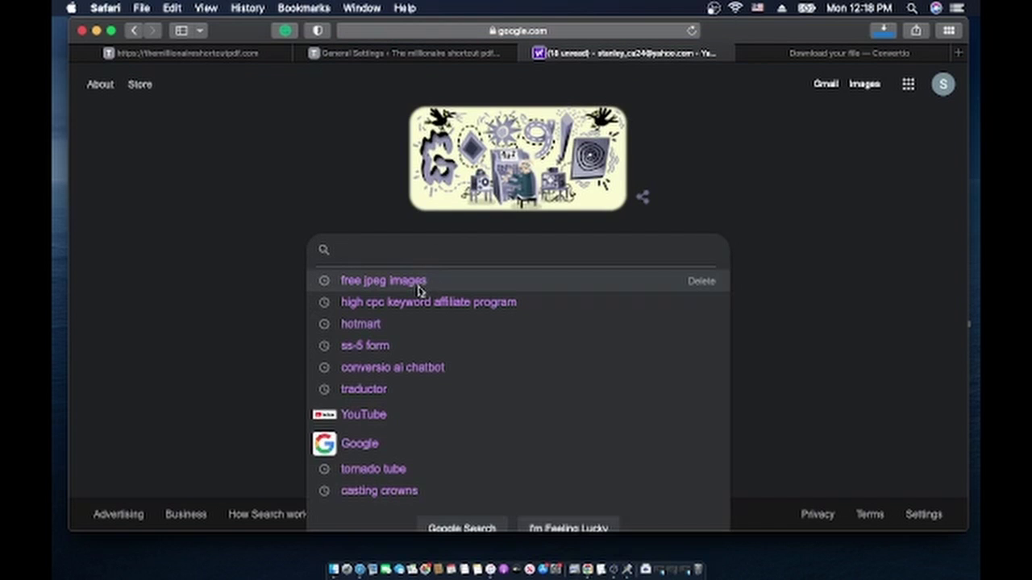
left_click(419, 282)
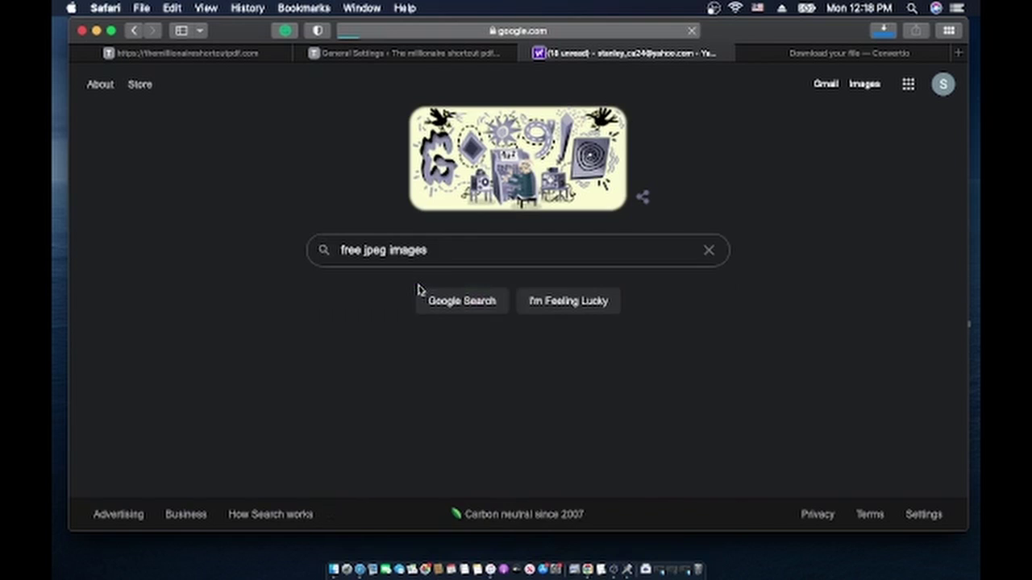
left_click(386, 105)
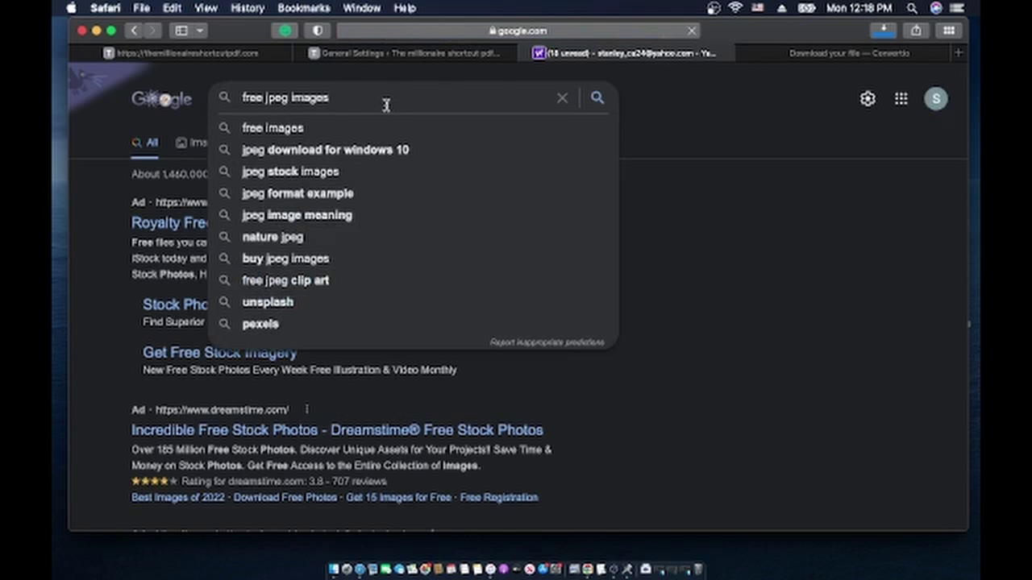
type("download")
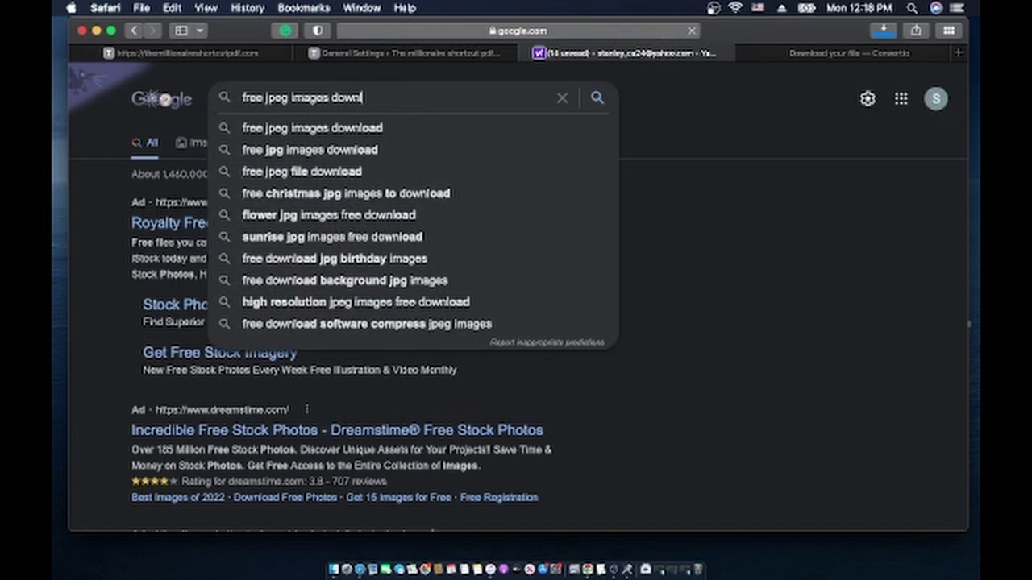
left_click(342, 129)
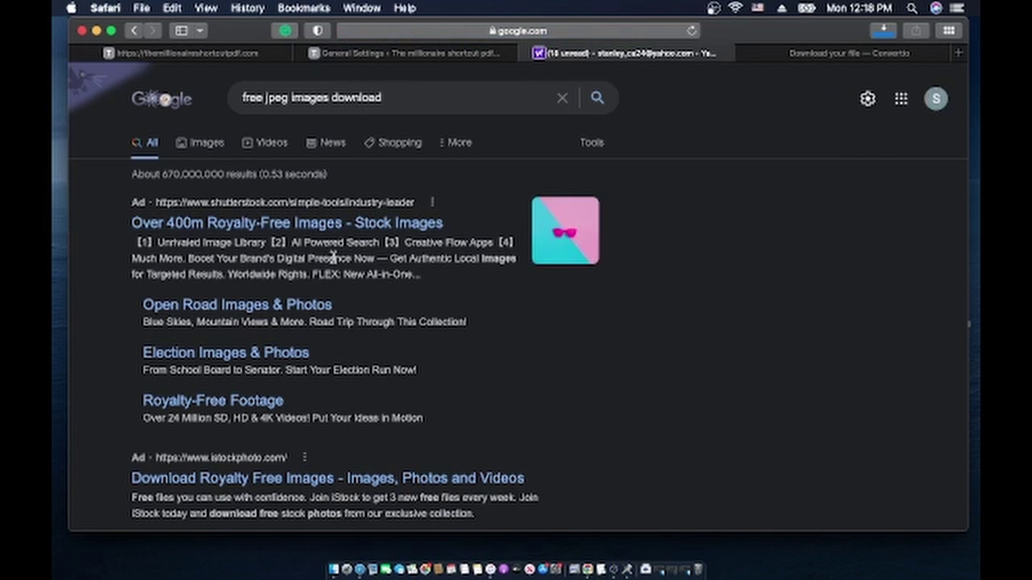
Open the search result "100+ Jpg Pictures | Download Free Images on Unsplash"
scroll(285, 242, "down", 5)
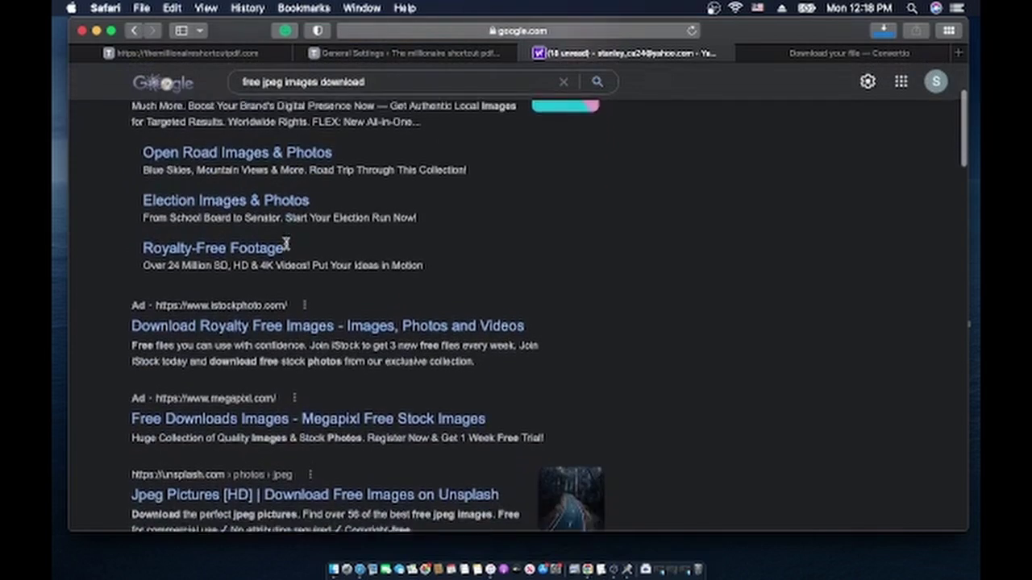
scroll(285, 244, "down", 8)
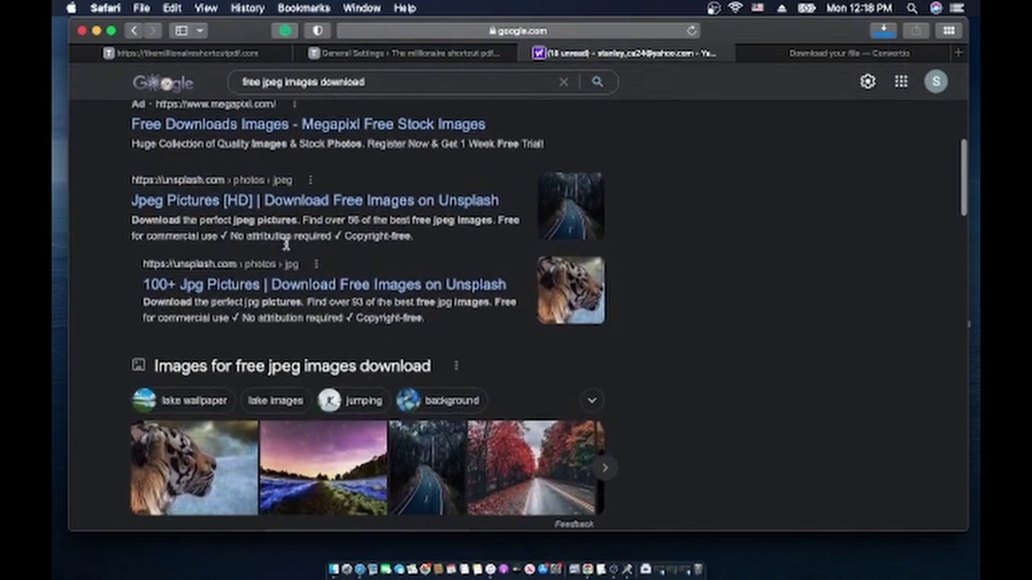
scroll(285, 244, "down", 2)
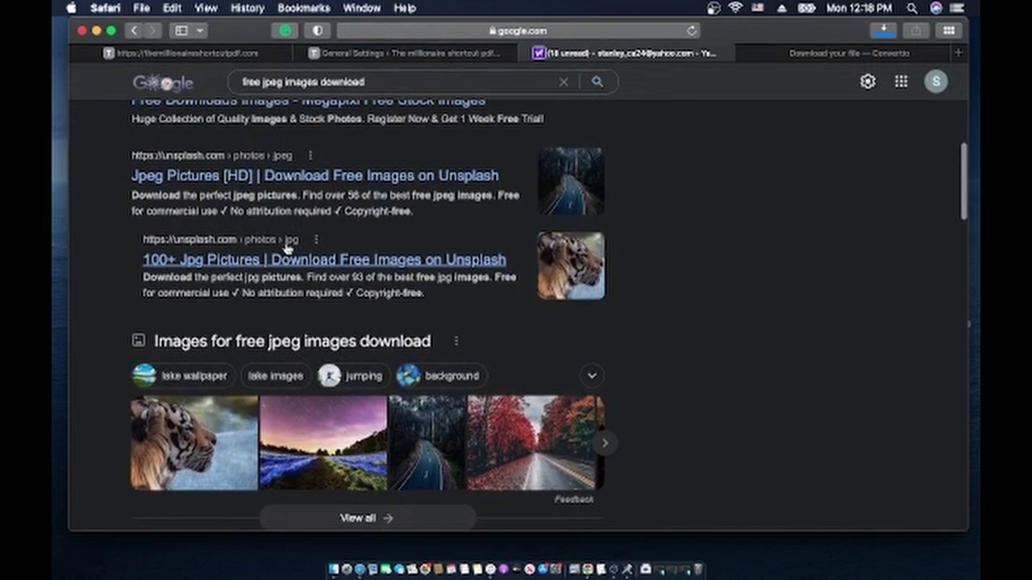
scroll(288, 248, "up", 1)
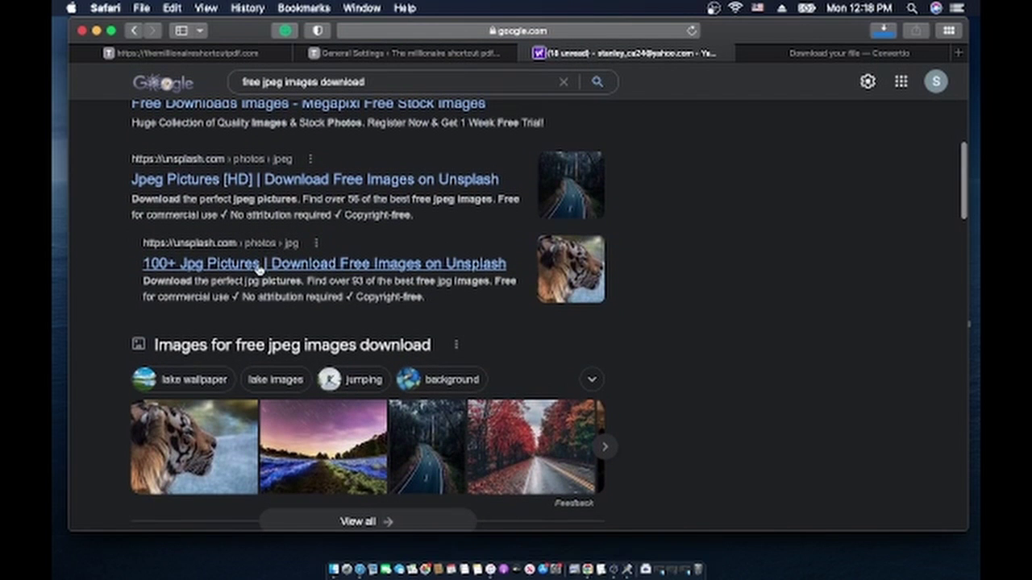
left_click(259, 269)
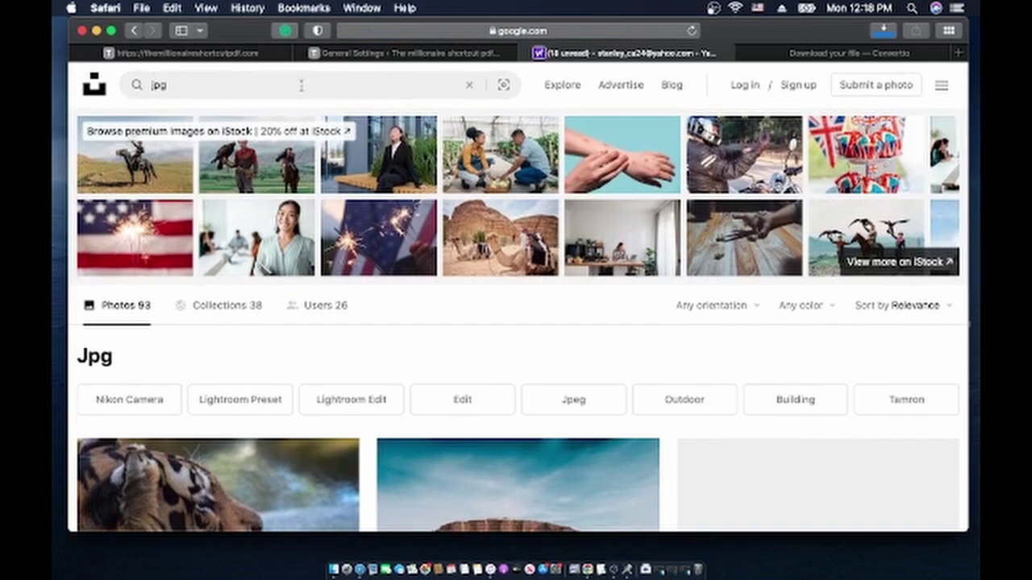
Replace the Unsplash search term with "money" and run the search
left_click(315, 82)
key("BackSpace")
key("BackSpace")
key("BackSpace")
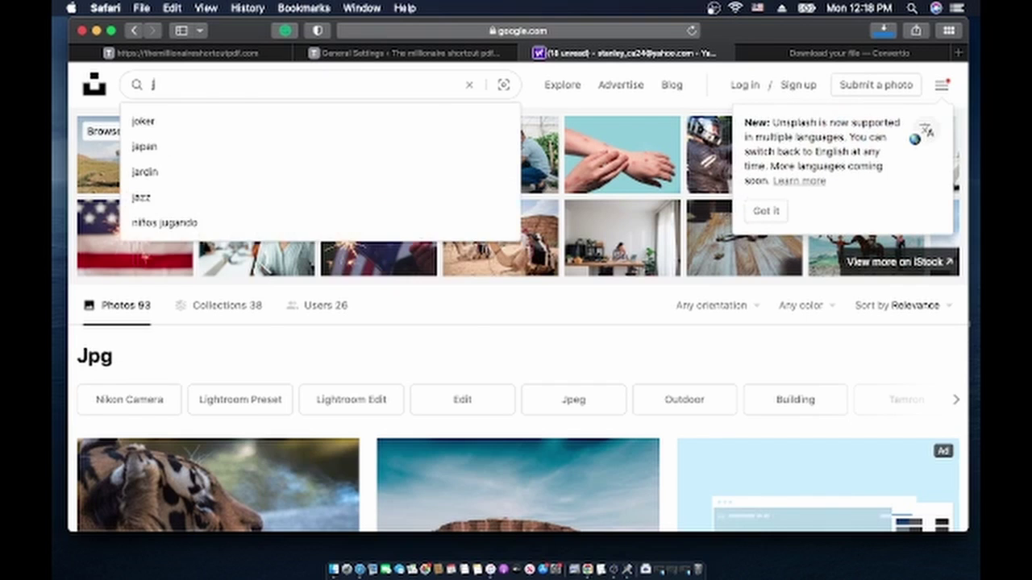
type("money")
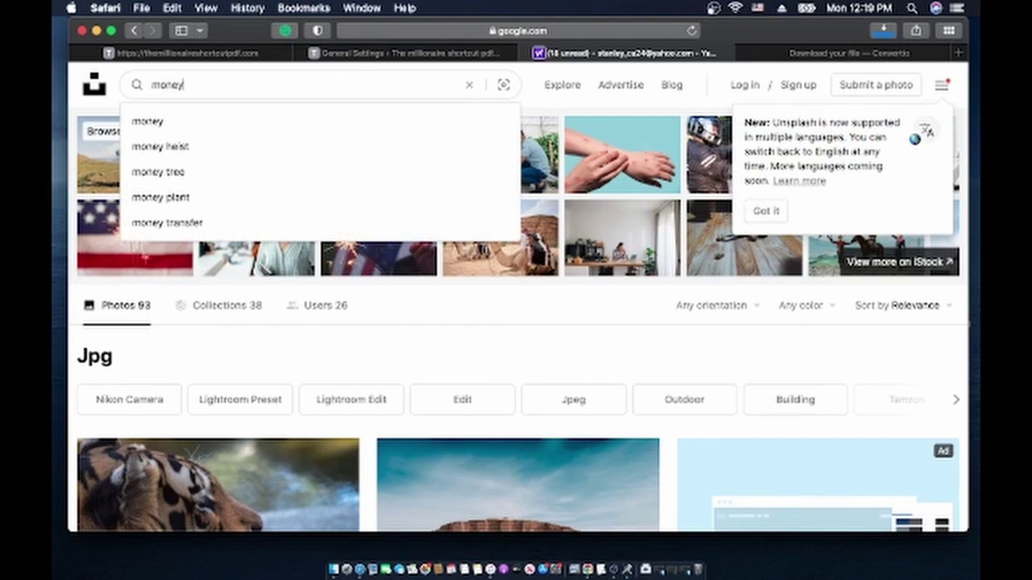
key("Return")
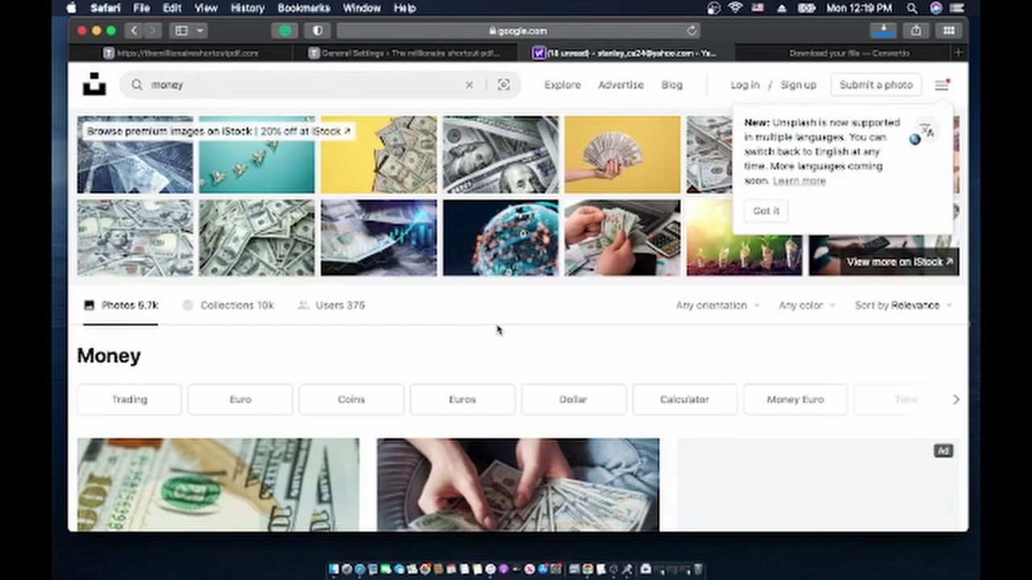
Open the iStock photo of scattered hundred-dollar banknotes from the premium images and look through its page and similar images
scroll(497, 329, "down", 1)
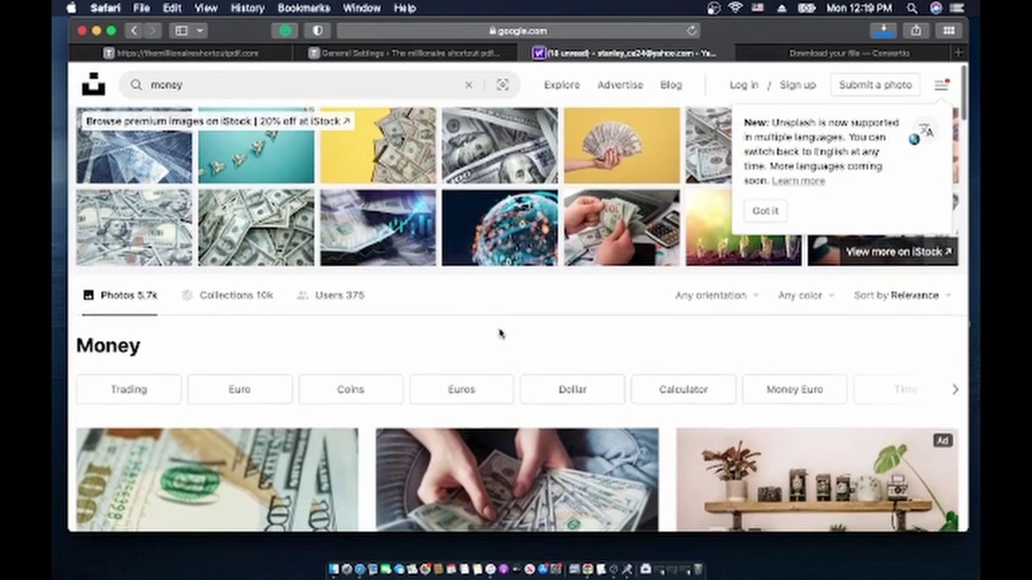
scroll(499, 333, "up", 1)
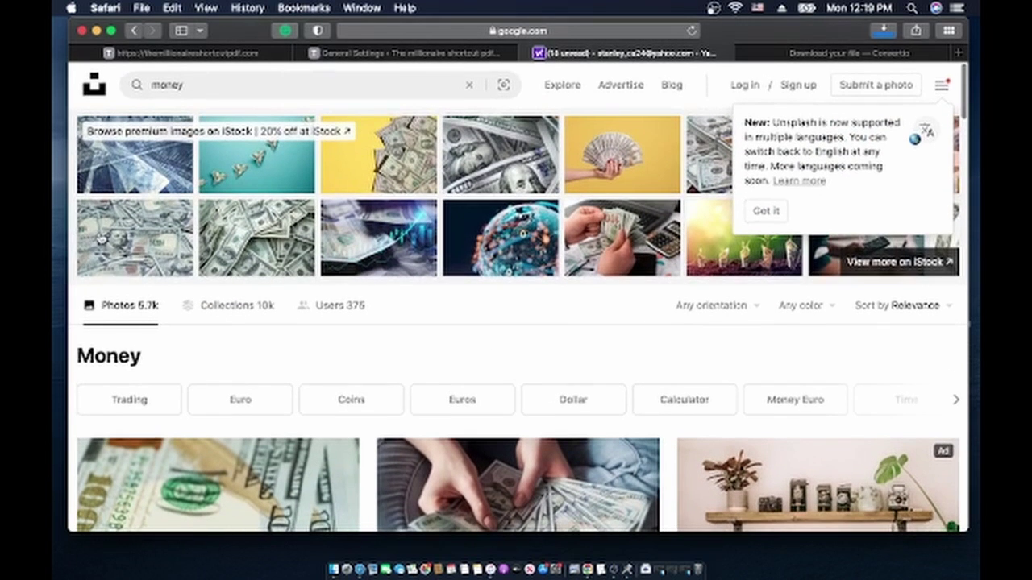
left_click(100, 239)
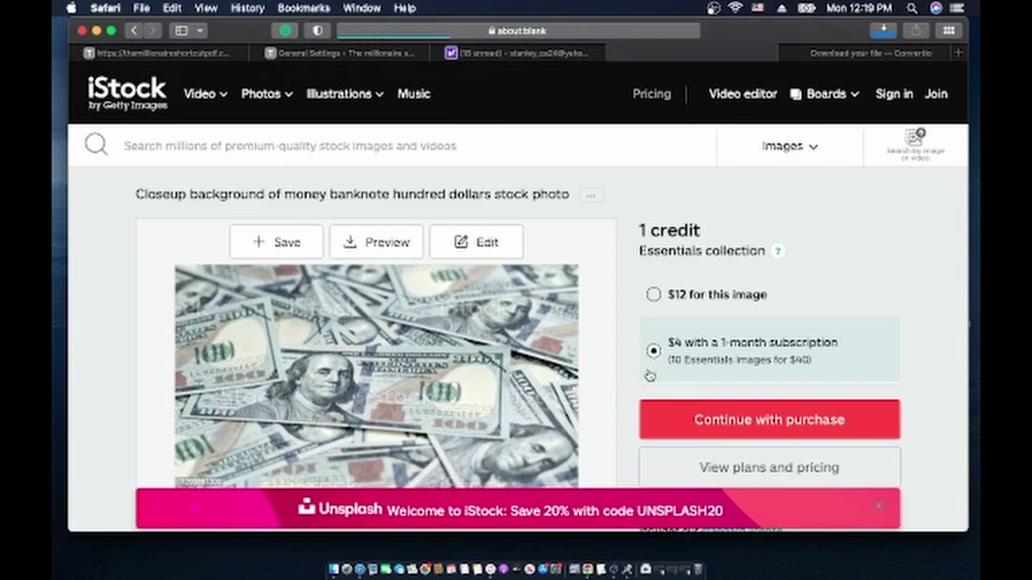
scroll(649, 376, "down", 1)
scroll(649, 375, "down", 7)
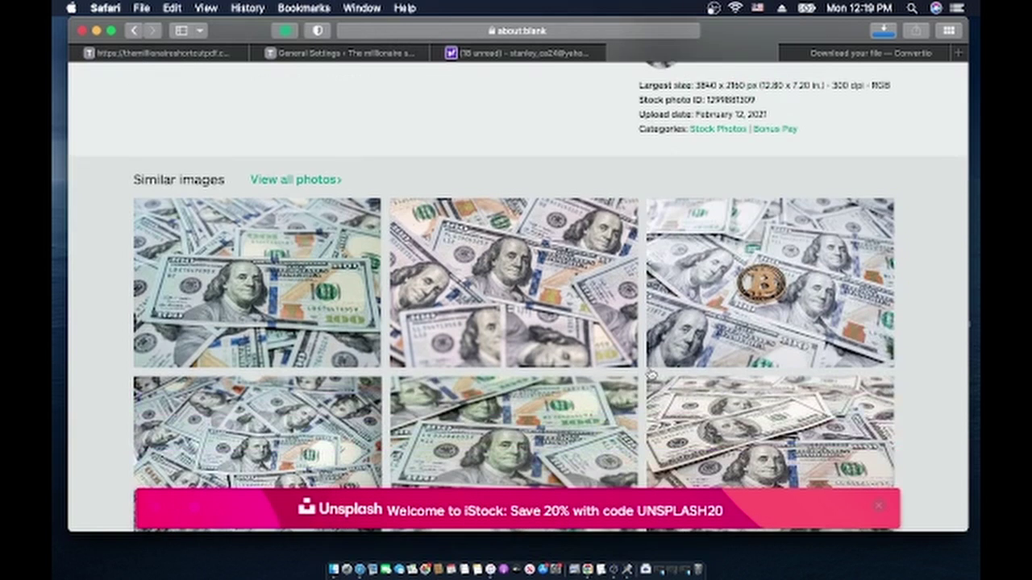
scroll(650, 376, "up", 3)
scroll(649, 376, "up", 5)
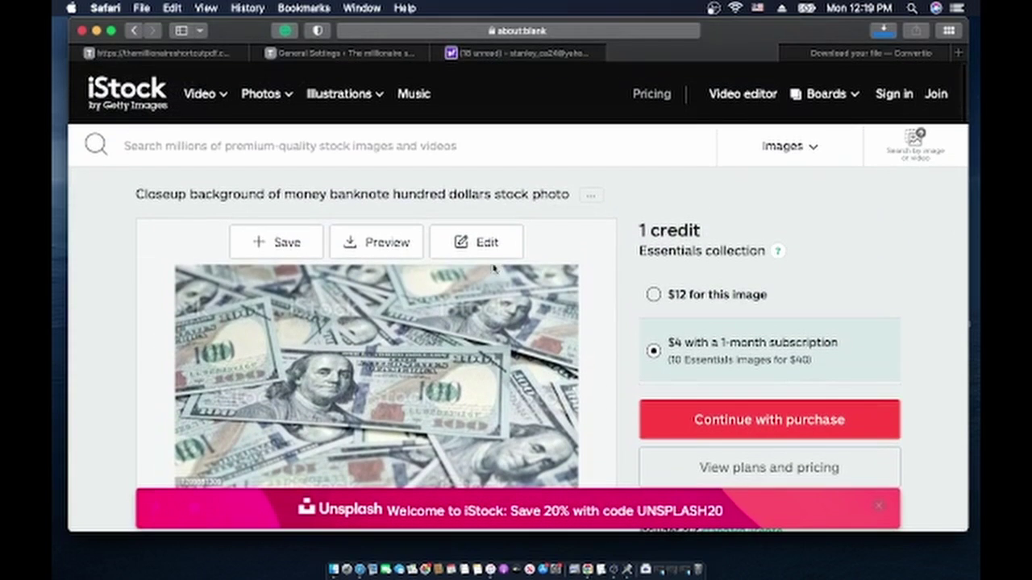
left_click(394, 246)
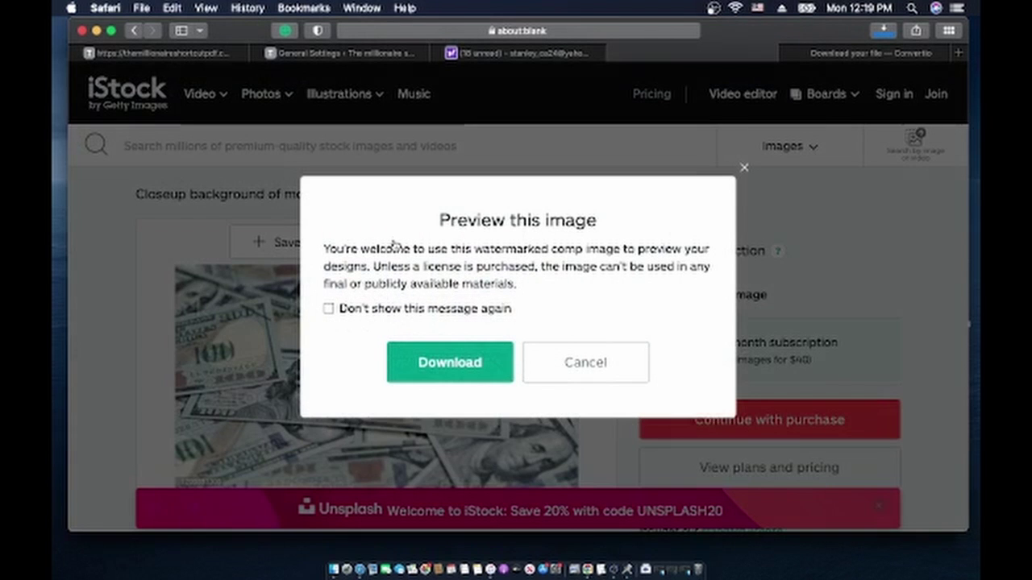
left_click(457, 363)
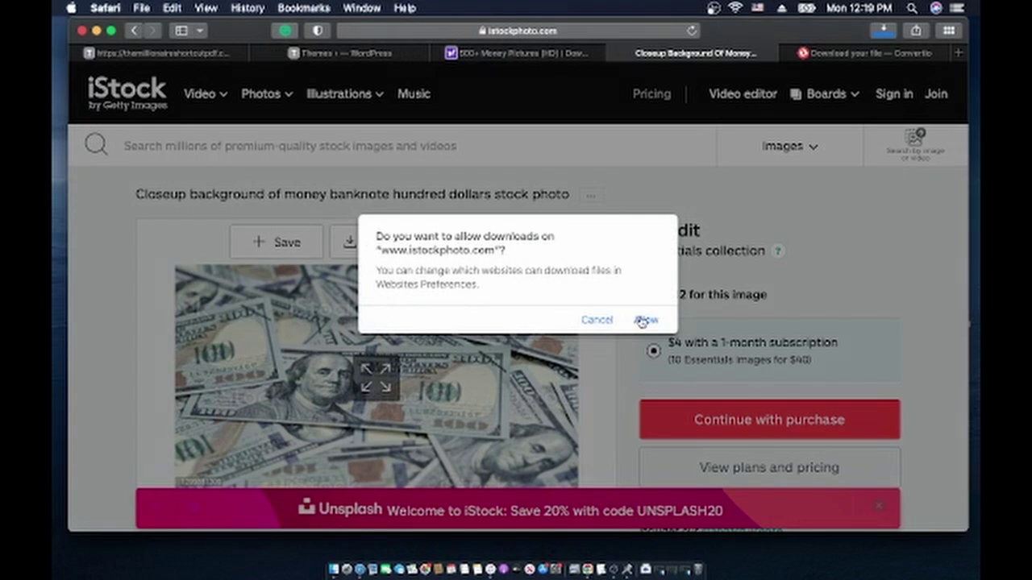
left_click(646, 320)
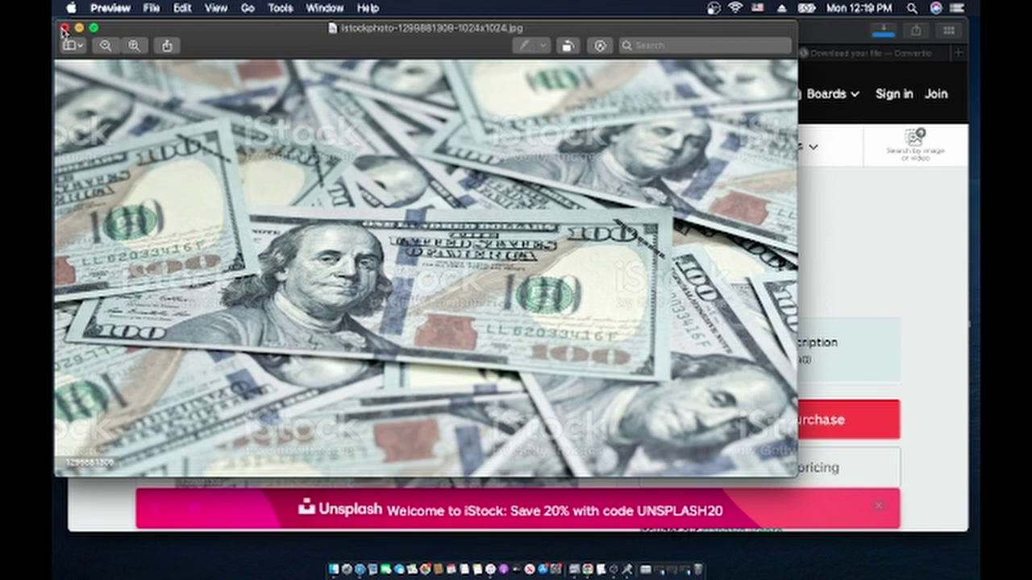
left_click(64, 30)
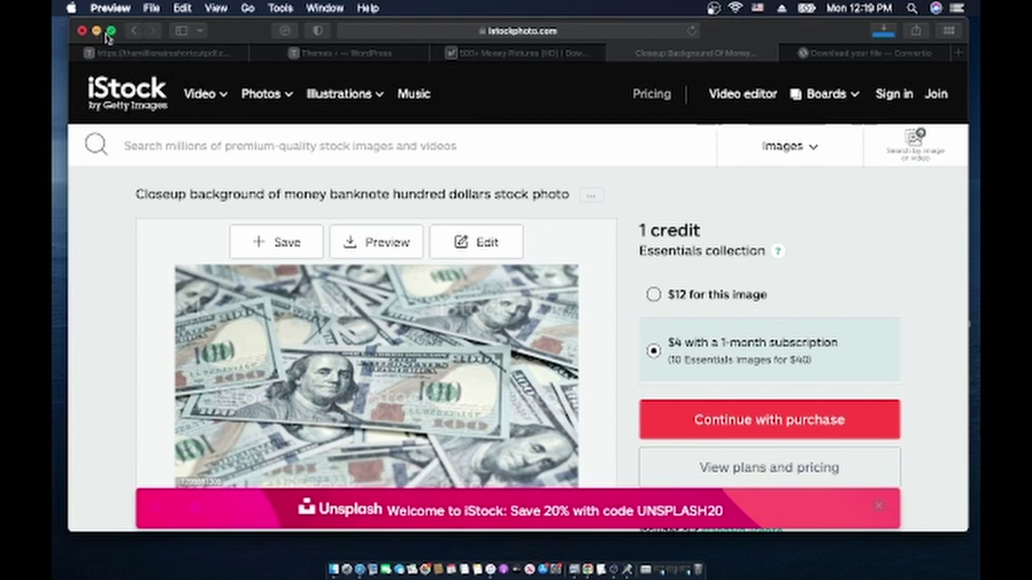
Return to the Convertio page and begin another conversion after the finished Page.jpeg one
left_click(510, 53)
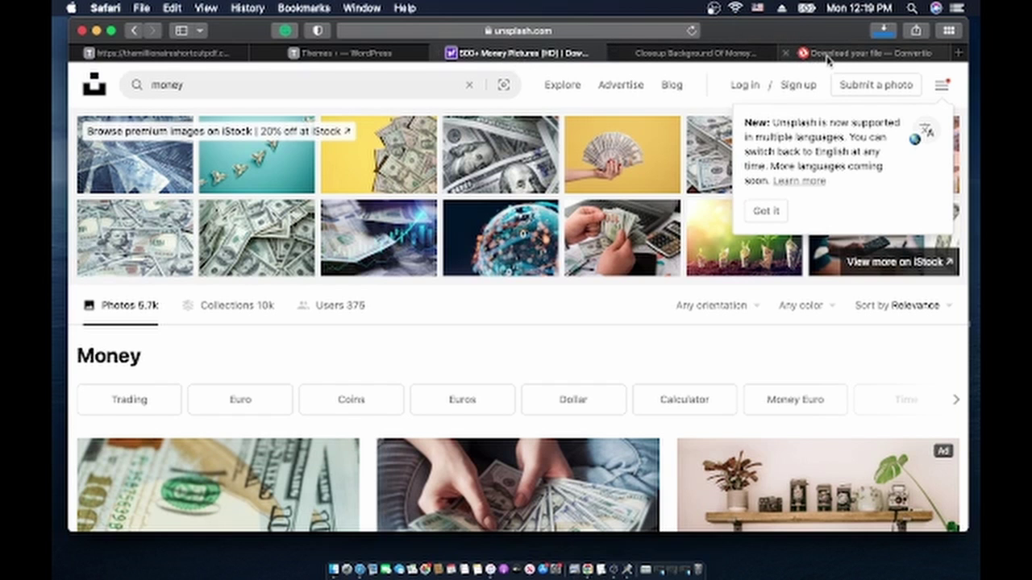
left_click(822, 54)
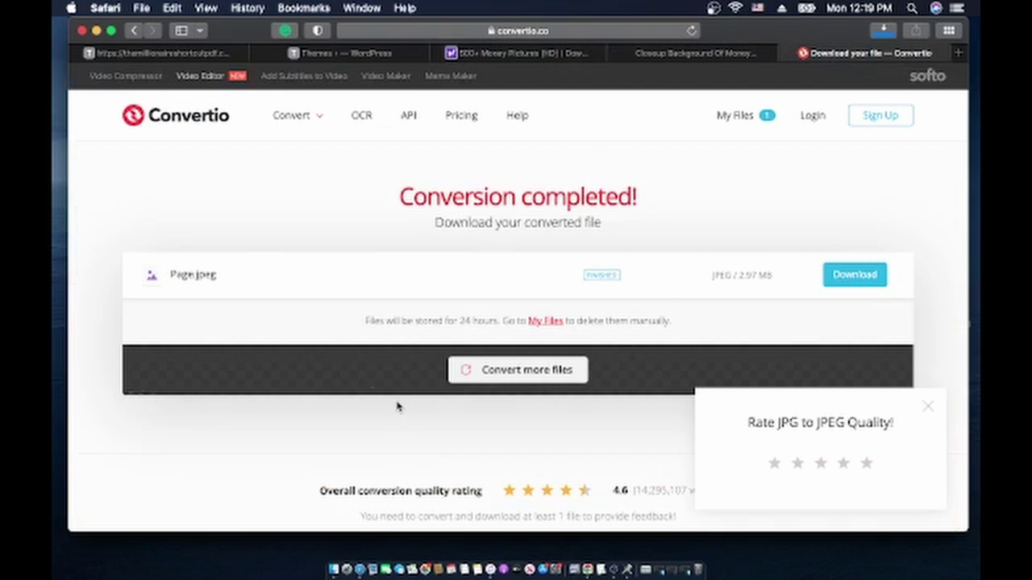
left_click(527, 371)
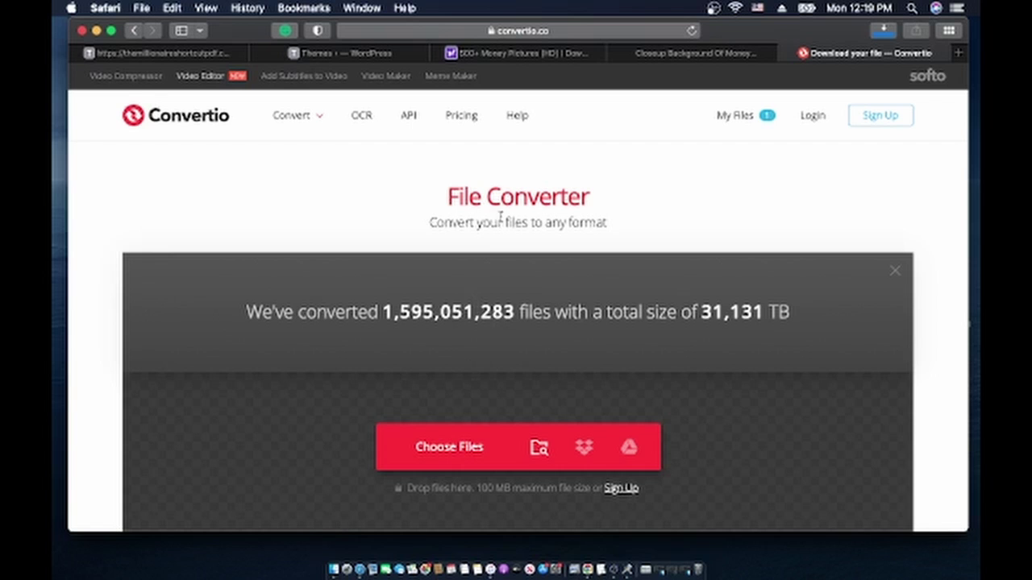
scroll(507, 301, "down", 3)
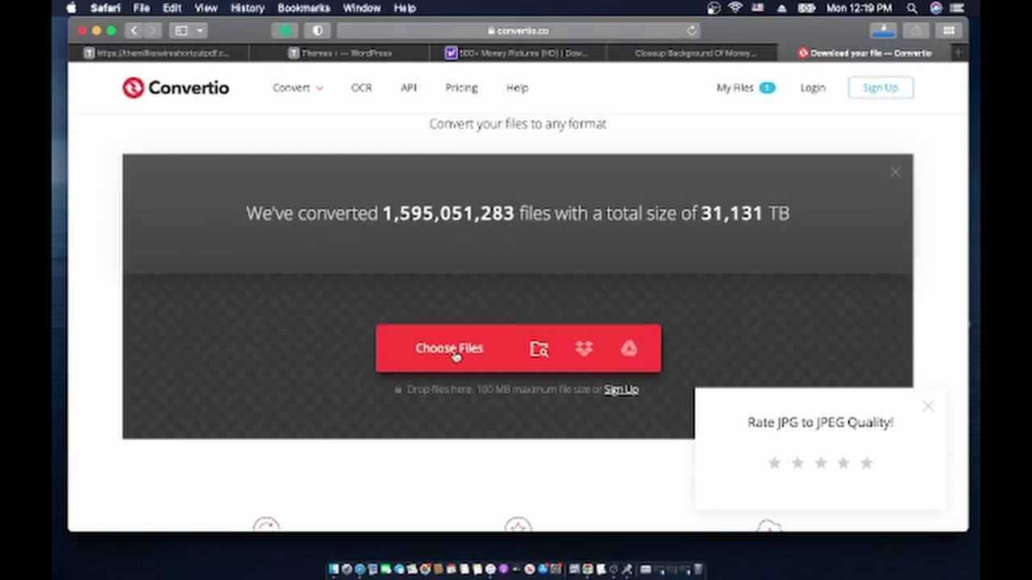
left_click(454, 356)
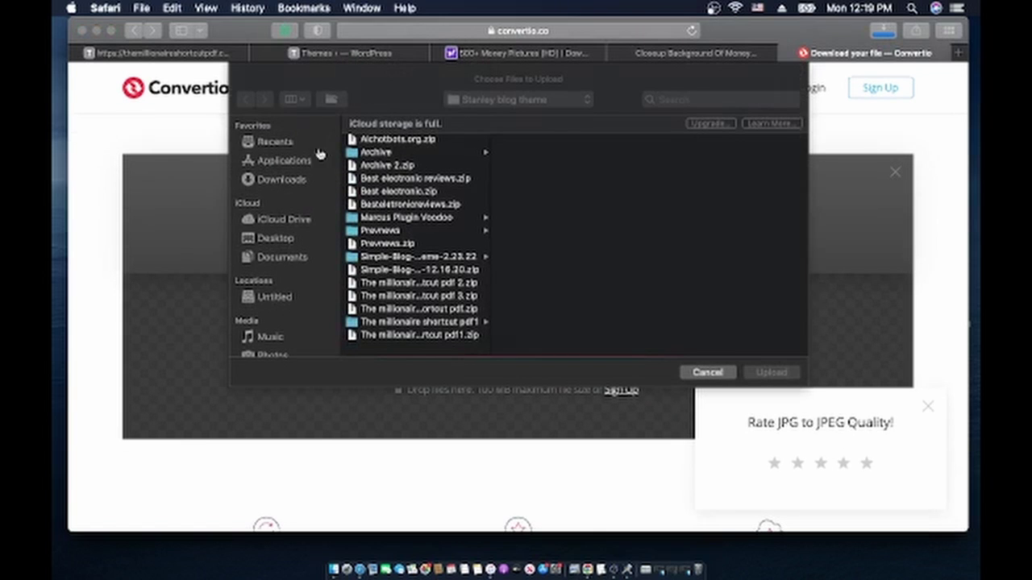
left_click(278, 179)
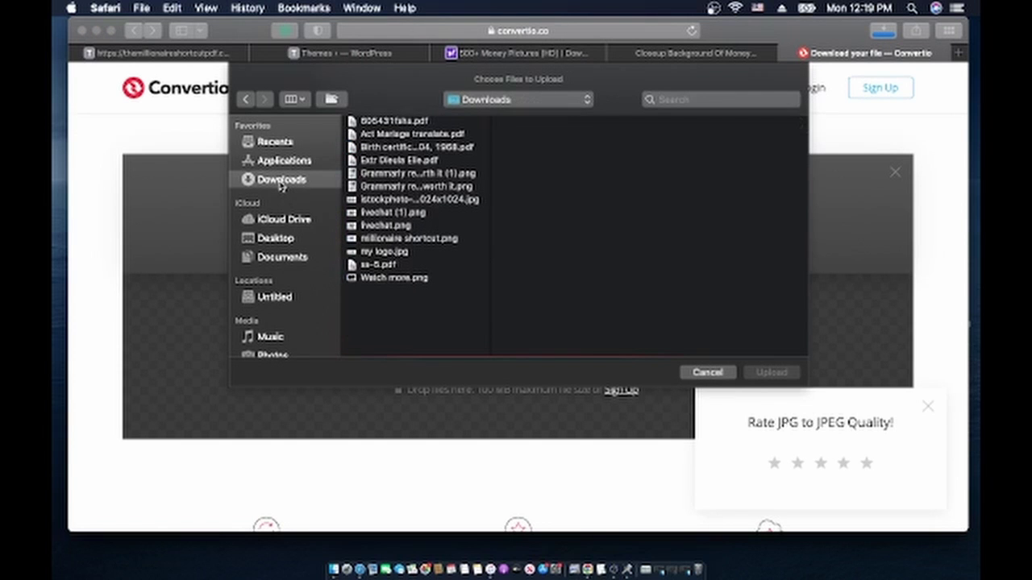
left_click(386, 123)
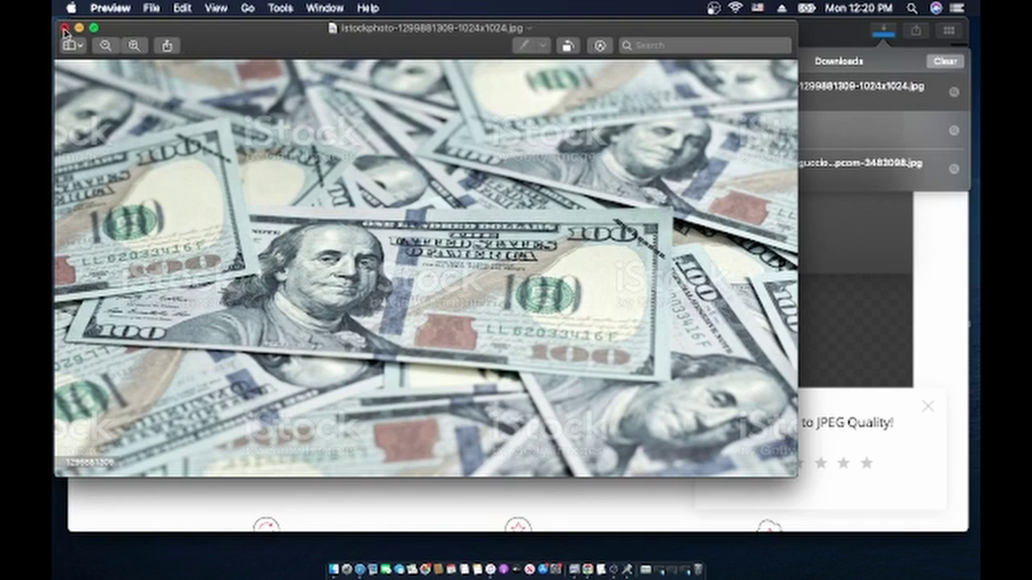
left_click(64, 30)
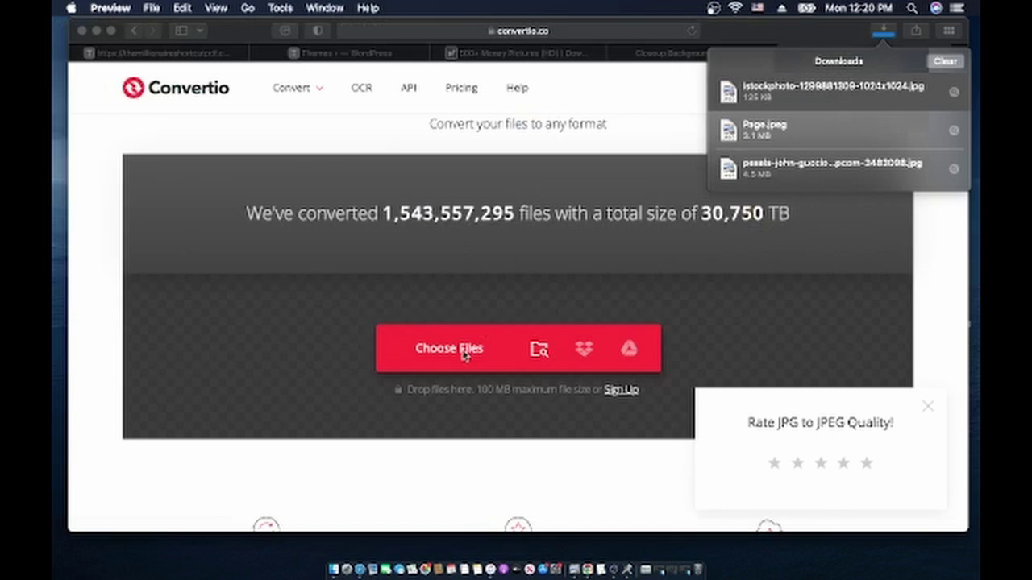
left_click(463, 355)
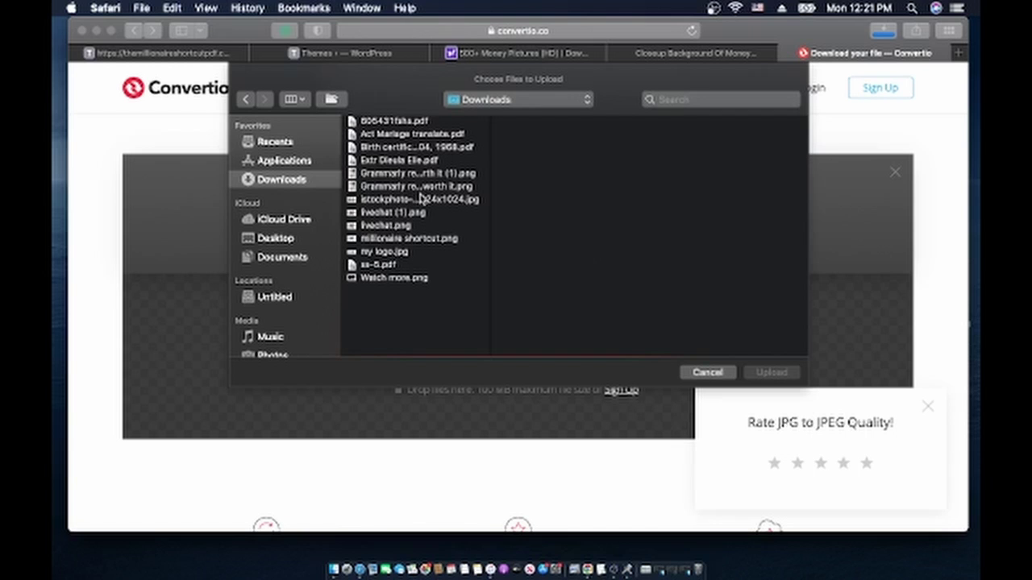
left_click(419, 199)
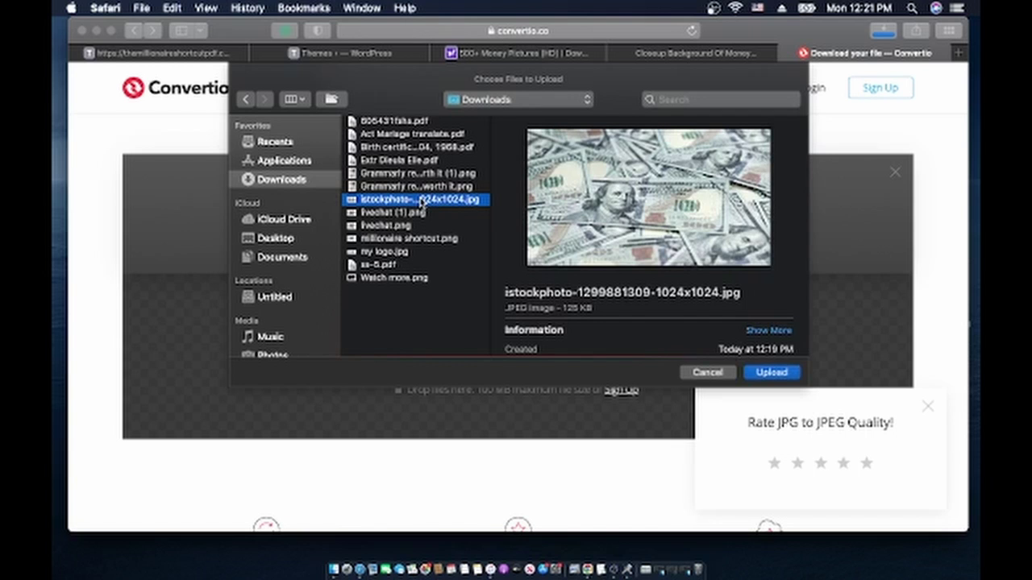
left_click(772, 373)
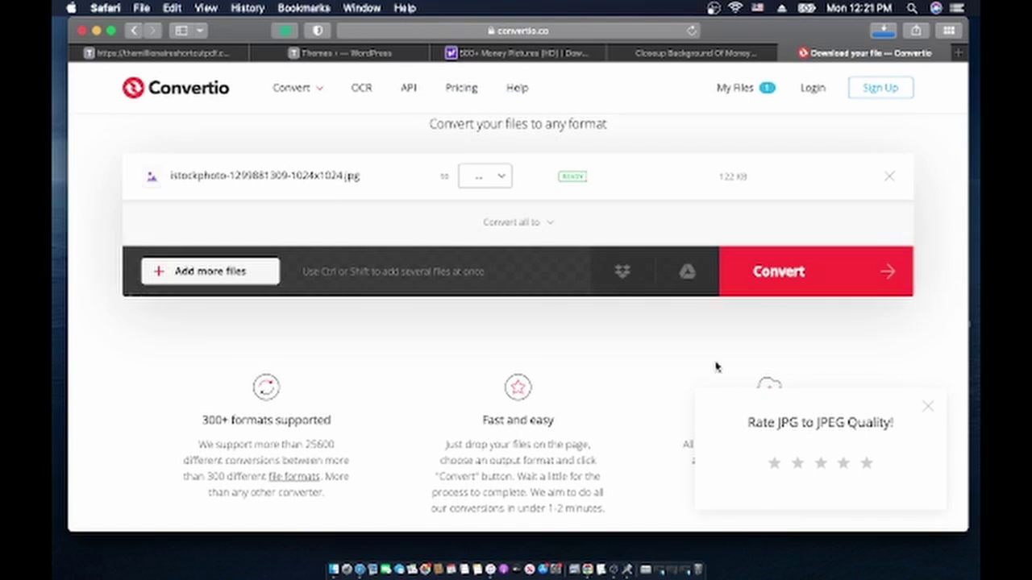
left_click(788, 276)
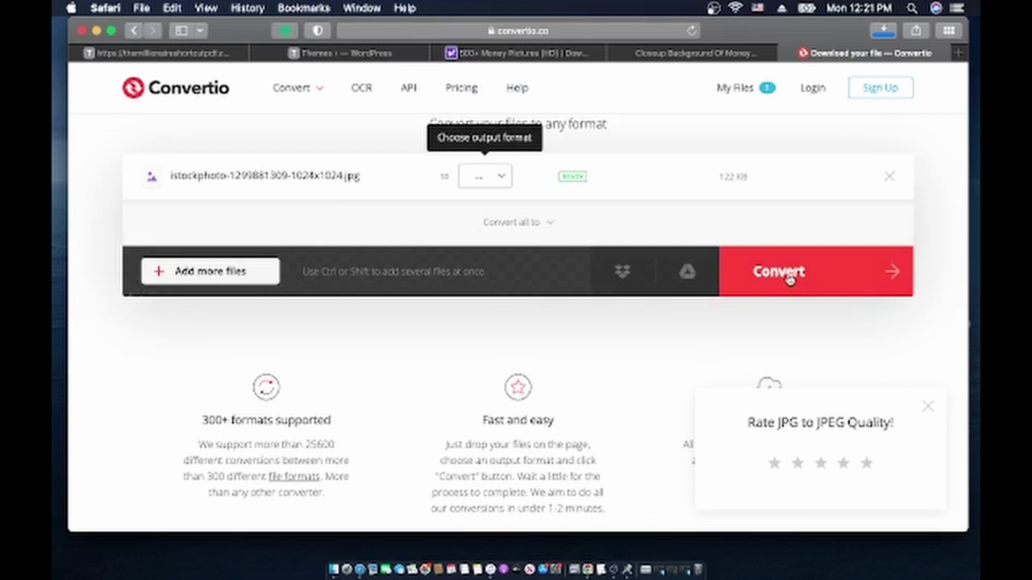
left_click(480, 182)
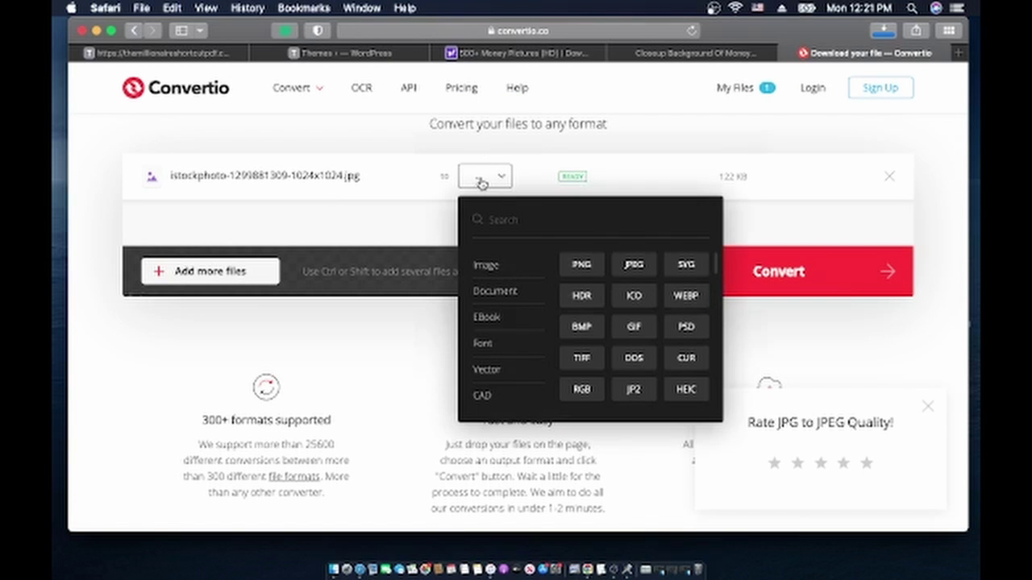
left_click(634, 266)
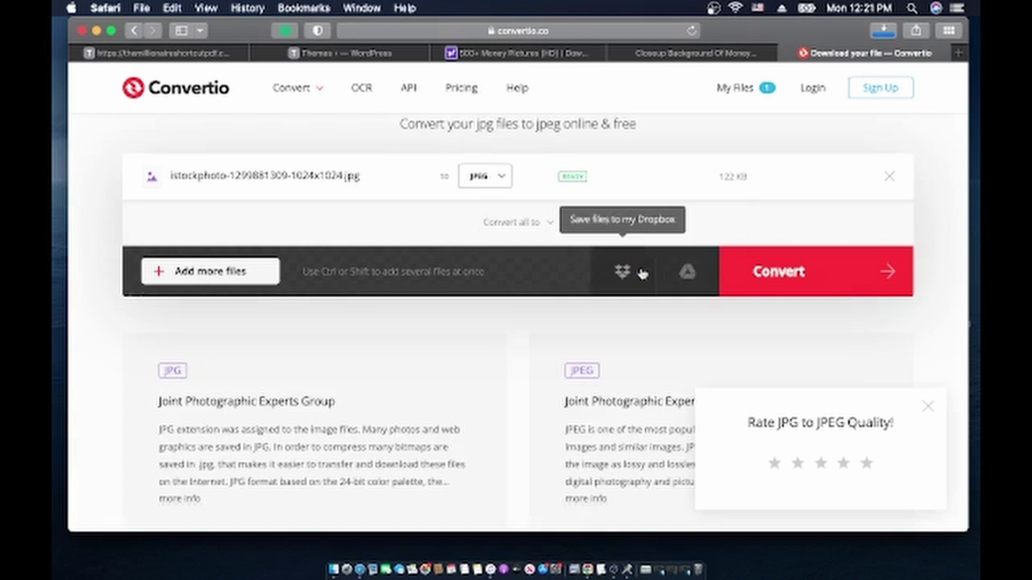
left_click(820, 279)
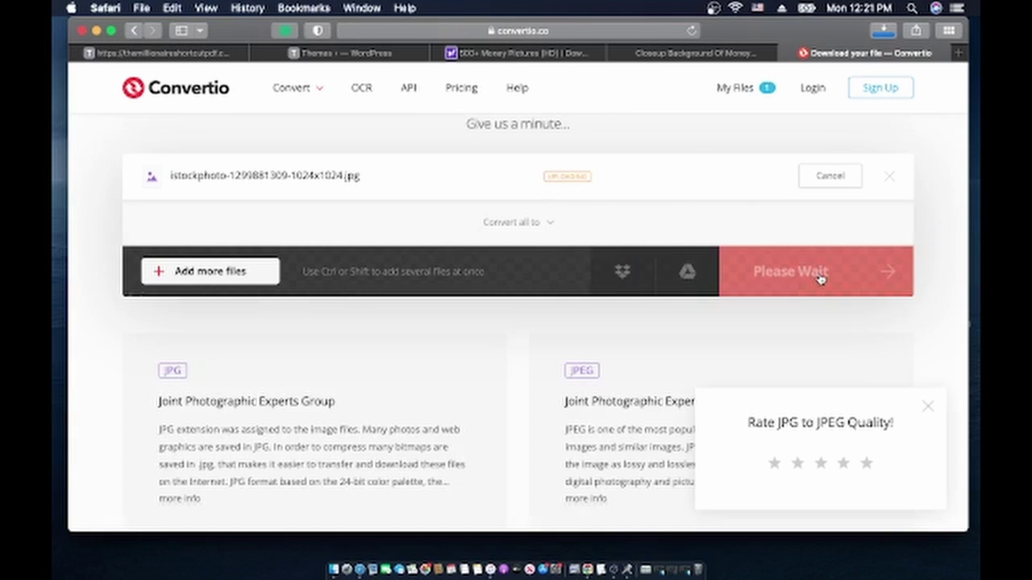
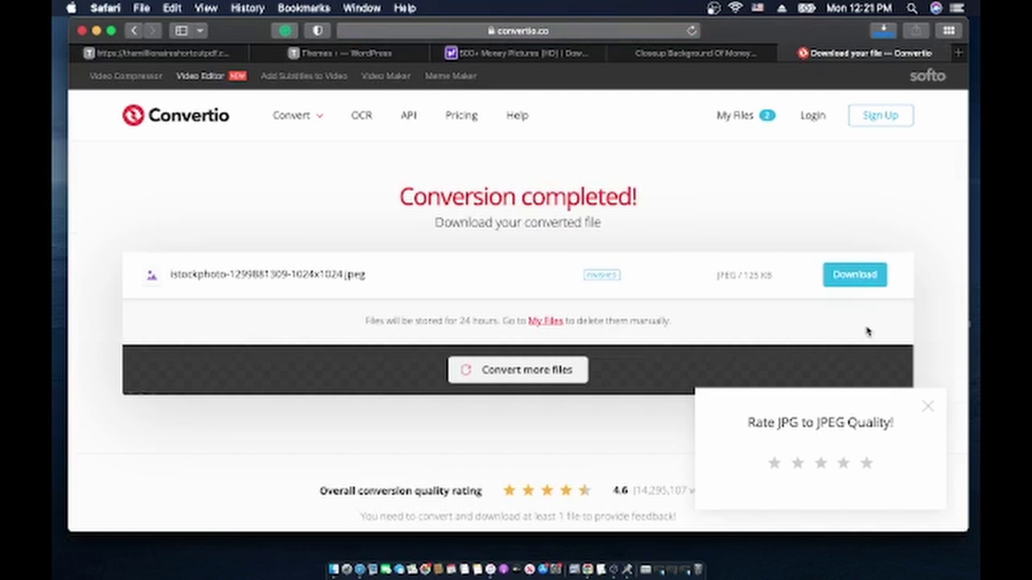
Download the converted banknote JPEG, close its preview and quit Preview
left_click(861, 276)
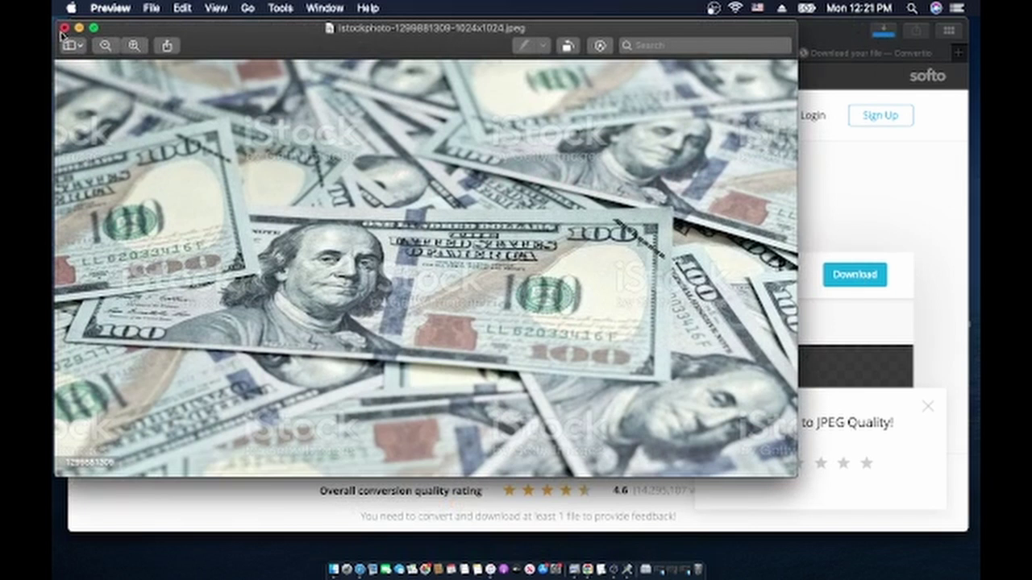
left_click(65, 30)
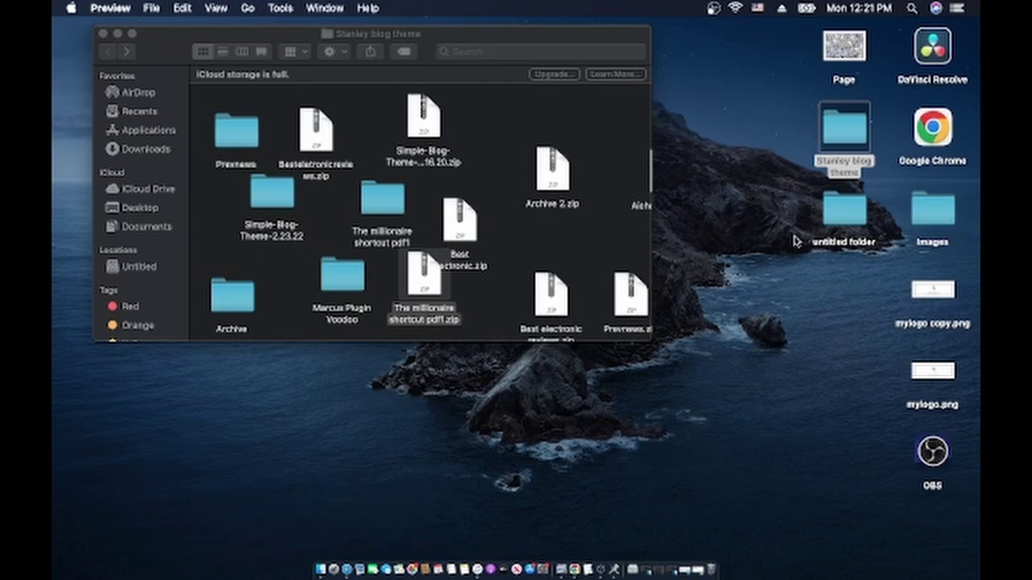
key("super+q")
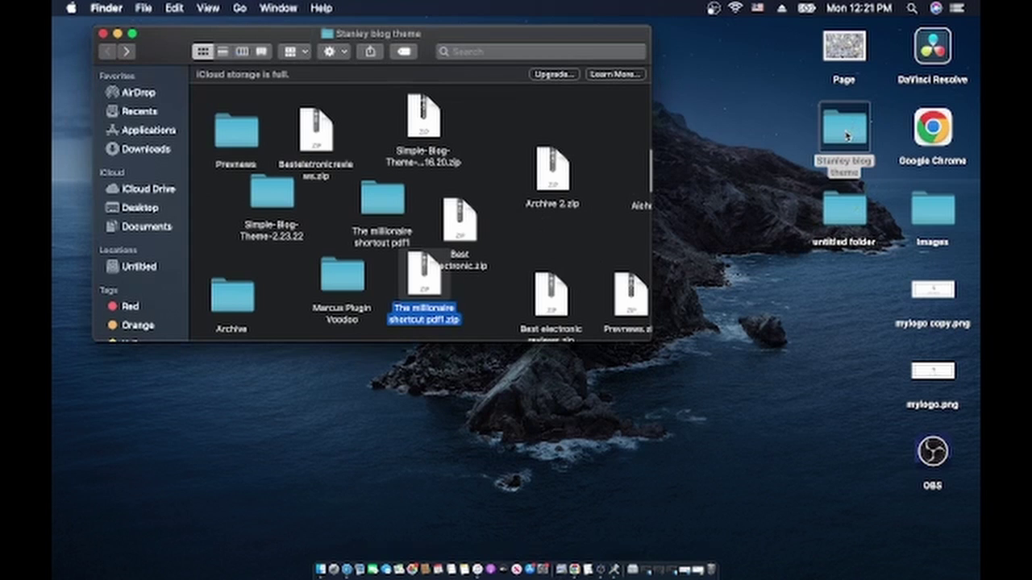
Rename the converted banknote JPEG in the Downloads folder as page.jpeg and move it to the desktop, closing the Downloads window
left_click(936, 212)
double_click(939, 211)
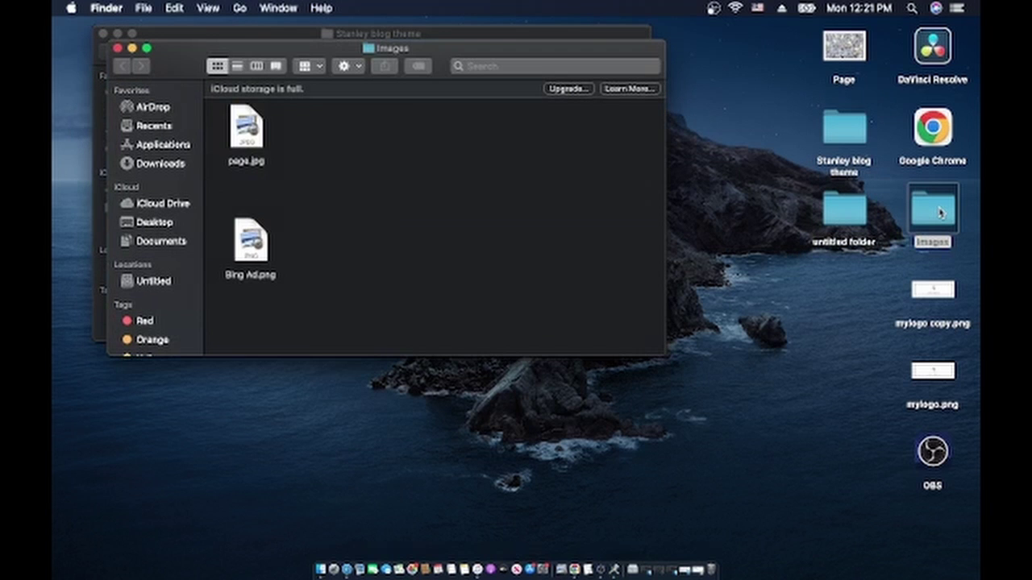
left_click(152, 165)
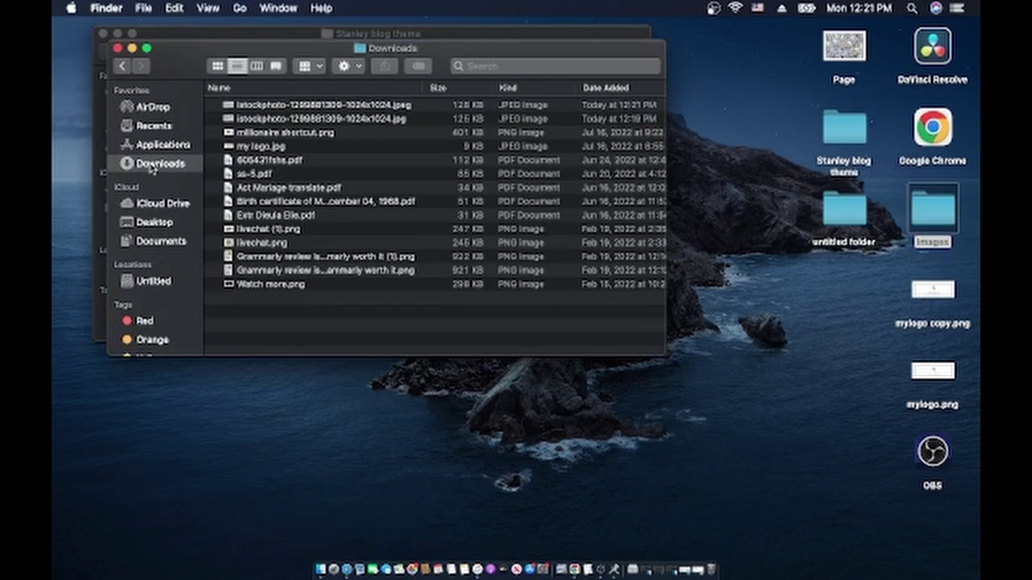
scroll(296, 119, "up", 2)
right_click(298, 106)
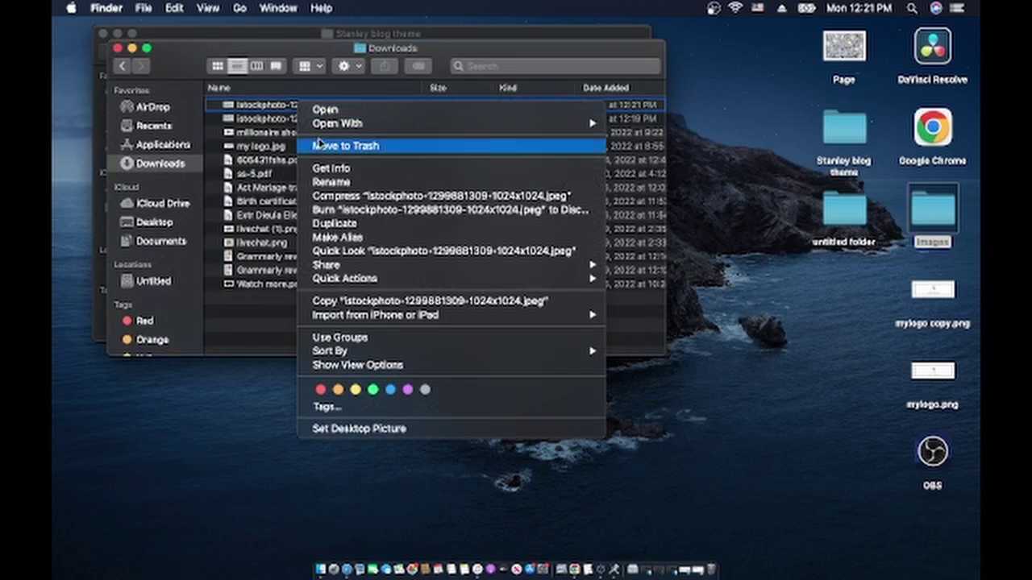
left_click(329, 183)
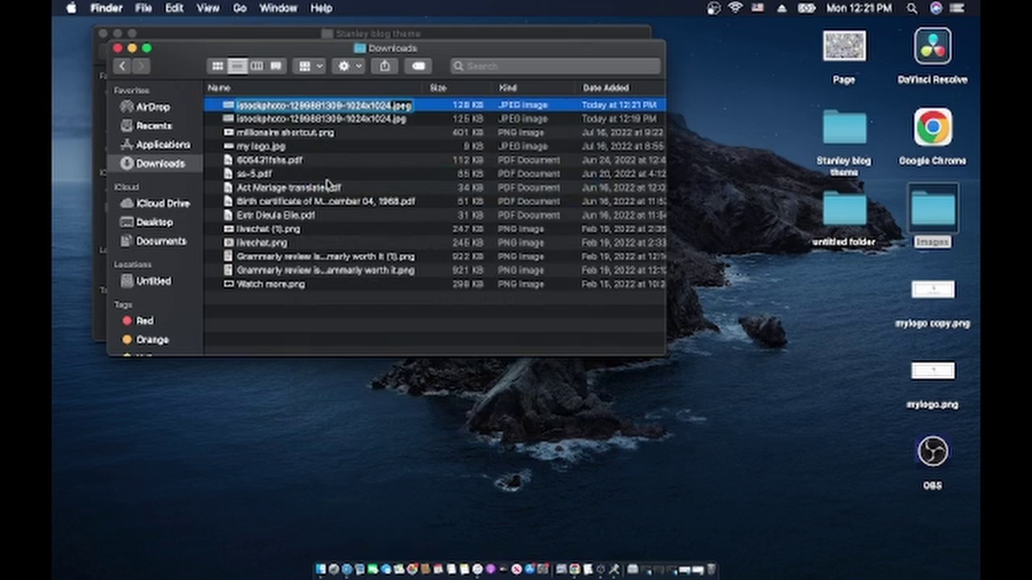
type("page")
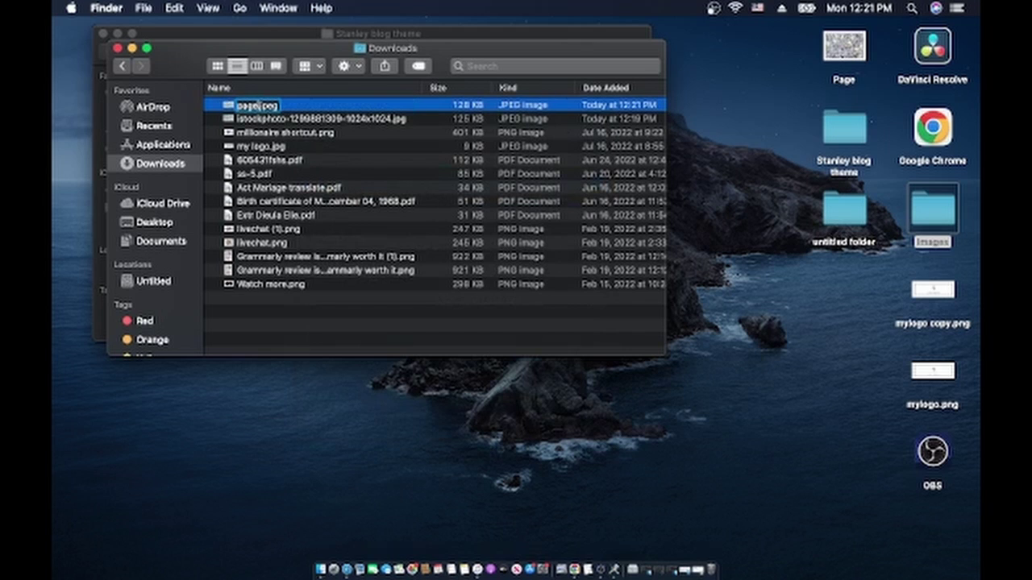
key("Return")
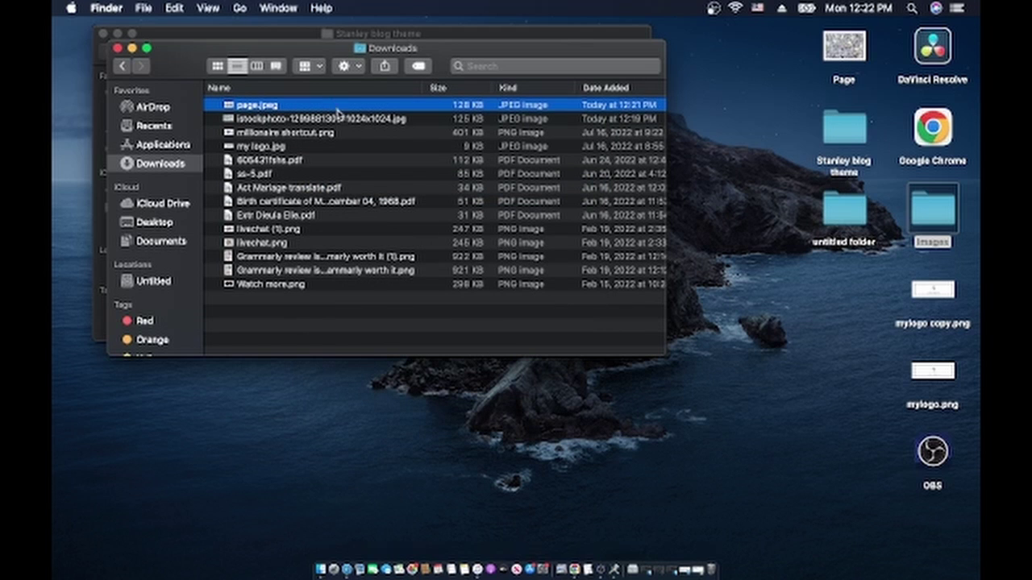
left_click_drag(337, 109, 959, 234)
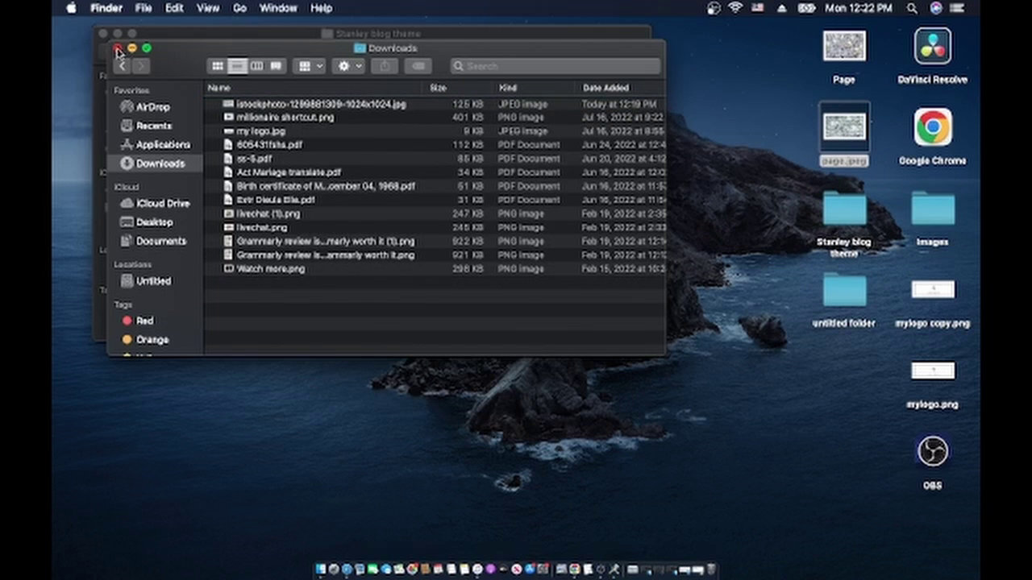
left_click(117, 49)
Open the desktop's Images folder, copy the banknote page.jpeg from the desktop, and put the Images window away
left_click(931, 214)
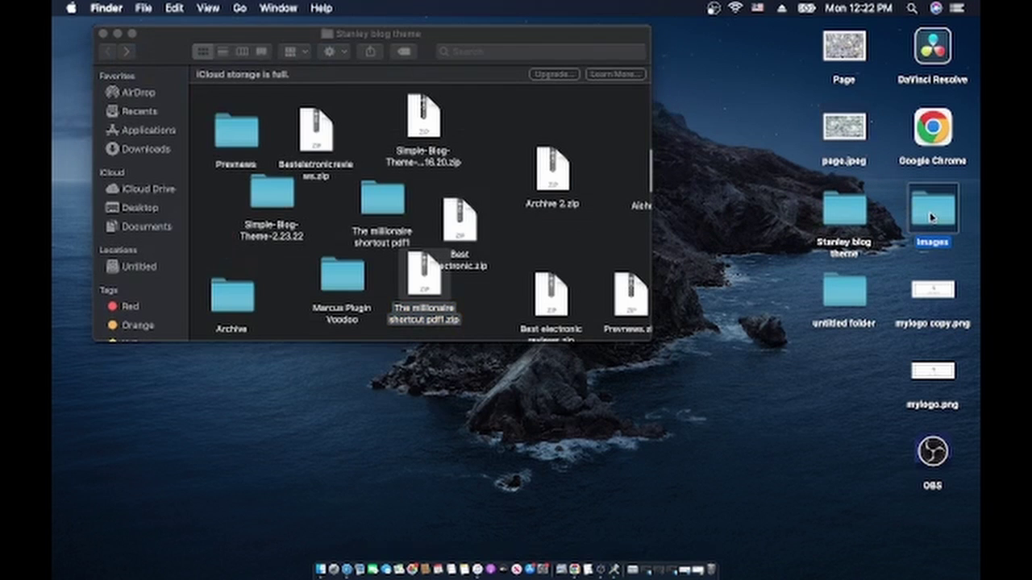
double_click(931, 214)
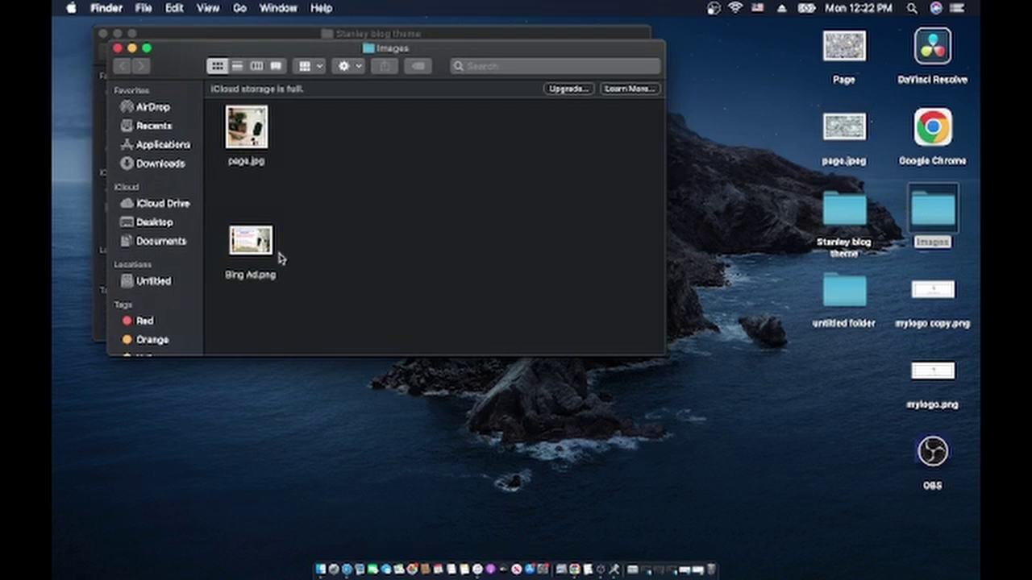
right_click(842, 127)
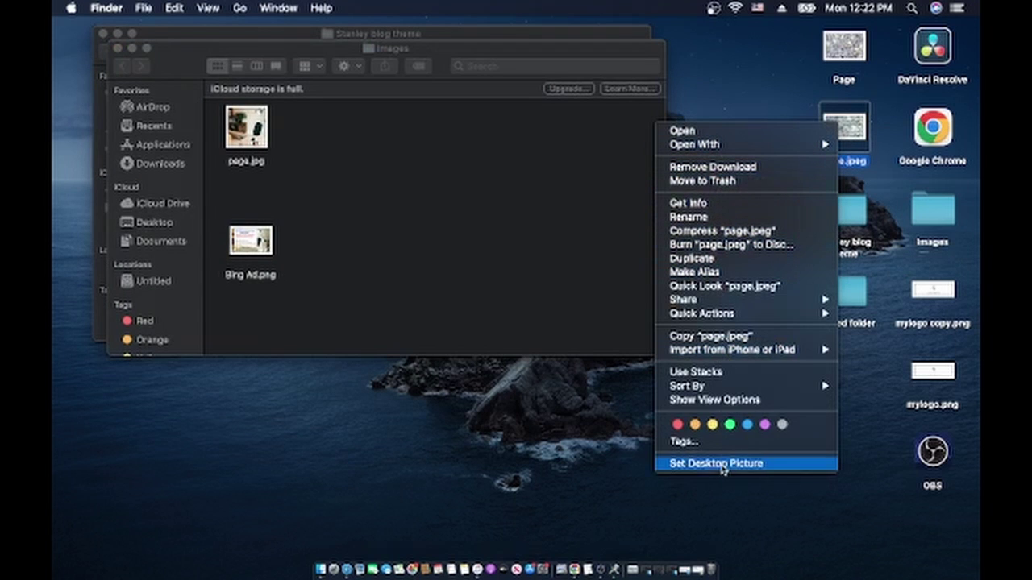
mouse_move(724, 302)
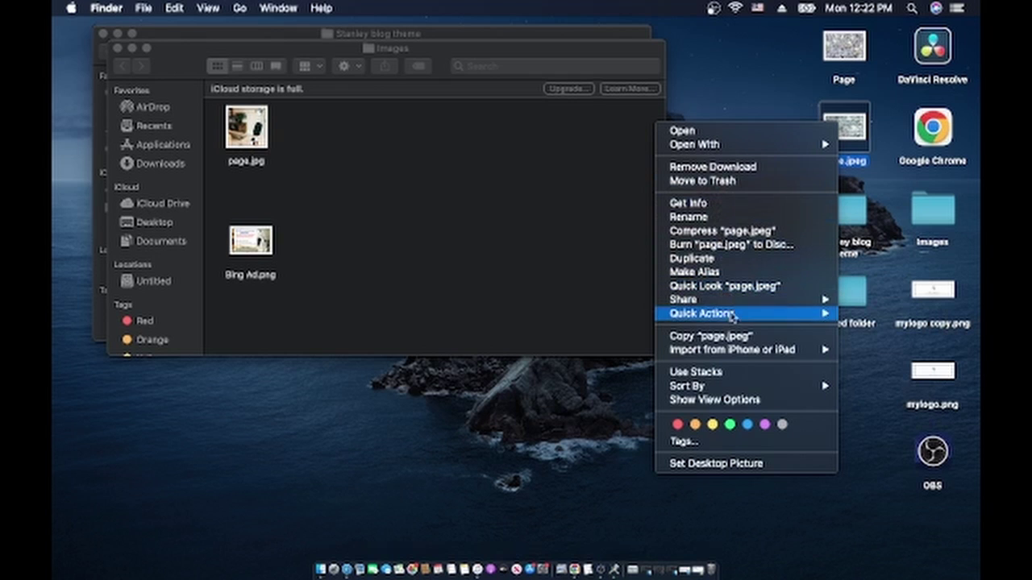
left_click(711, 336)
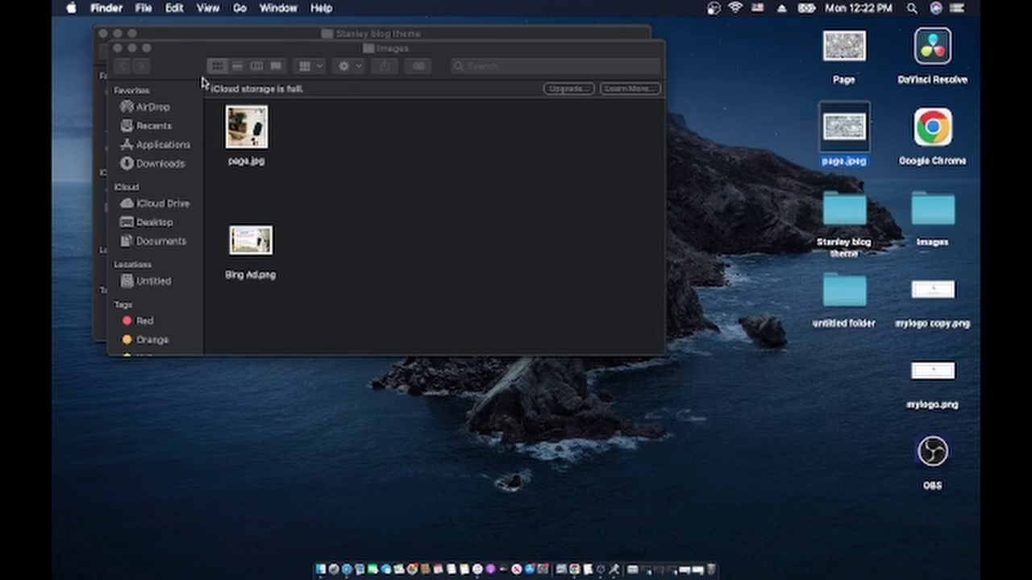
left_click(132, 49)
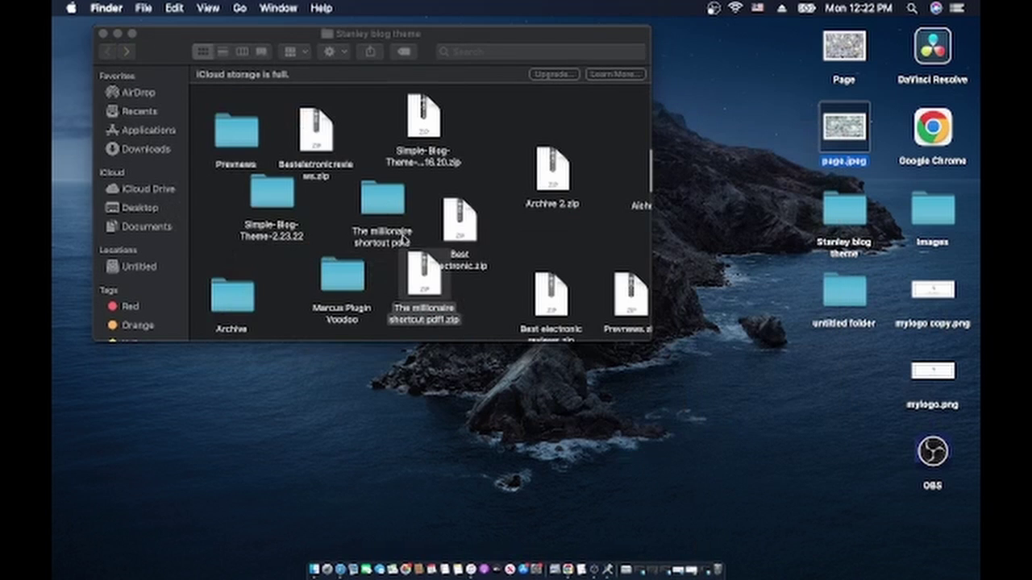
Paste page.jpeg into the images folder of "The millionaire shortcut pdf1", replacing the existing Page.jpeg, and look over the folder
left_click(384, 203)
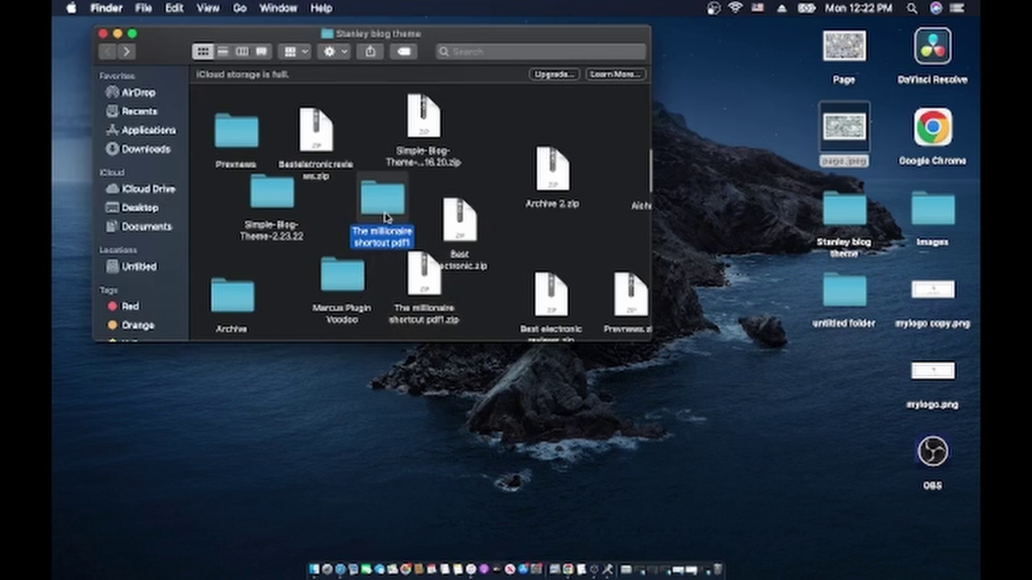
double_click(383, 203)
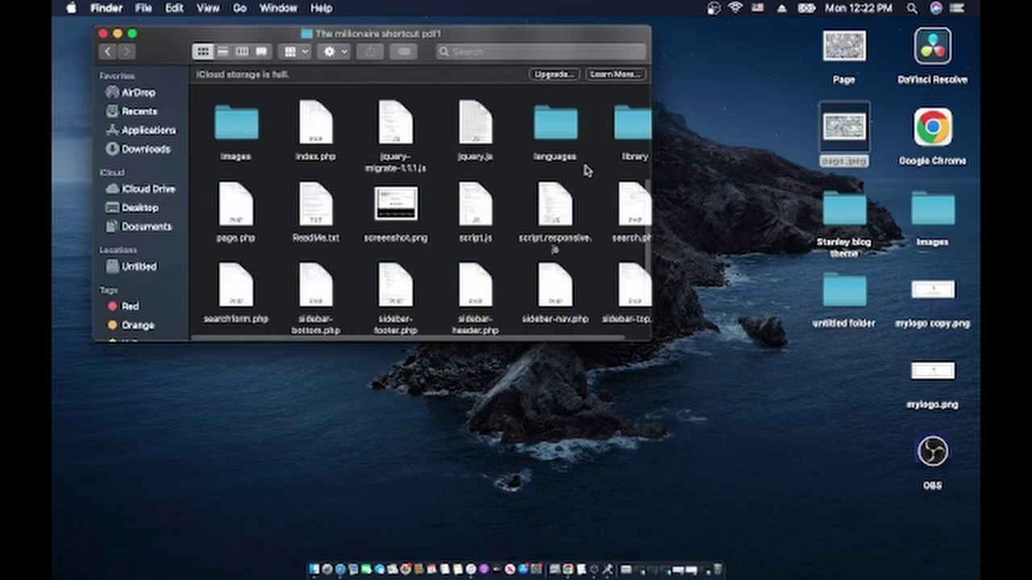
double_click(236, 143)
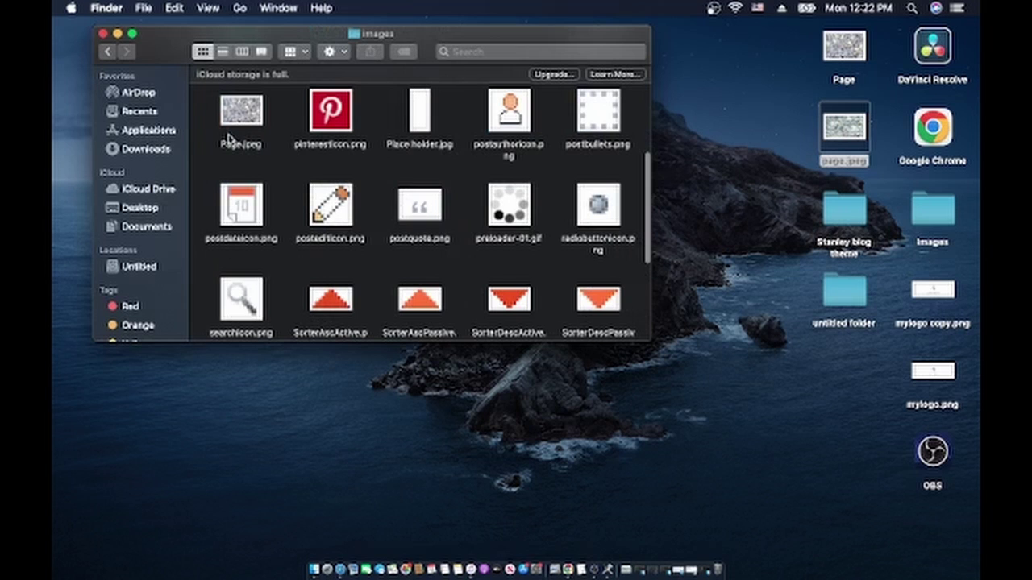
right_click(278, 166)
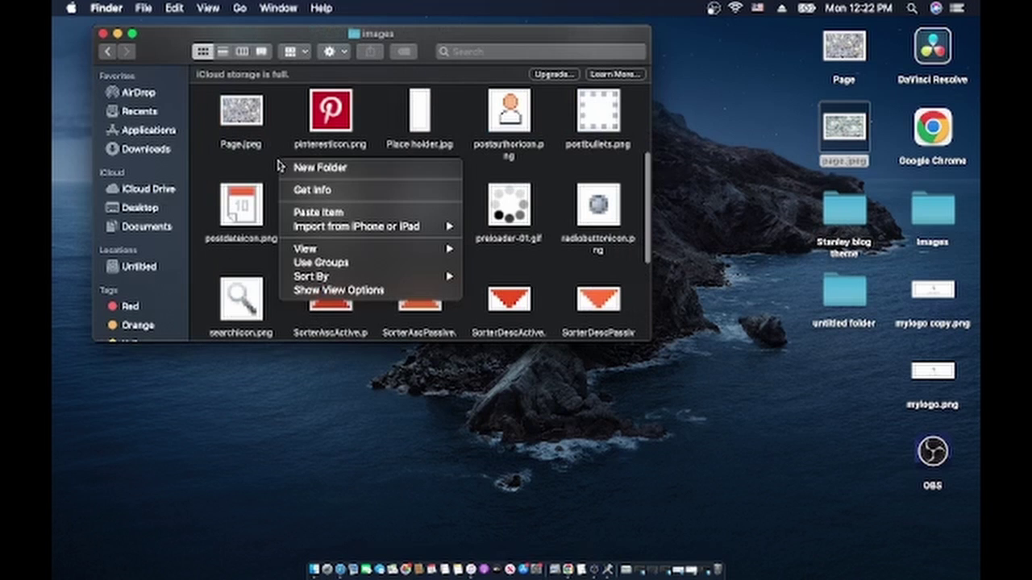
left_click(308, 213)
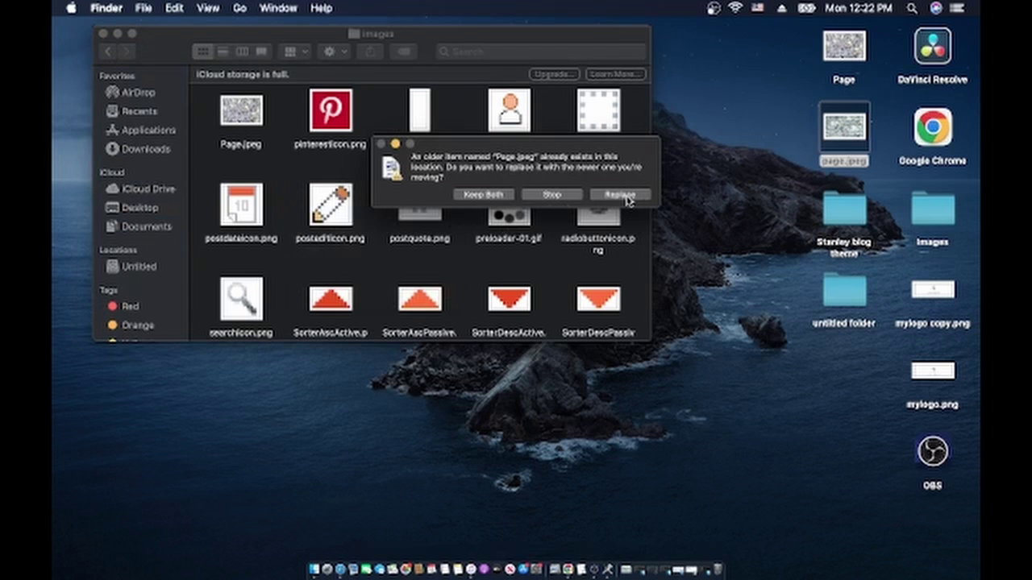
left_click(625, 197)
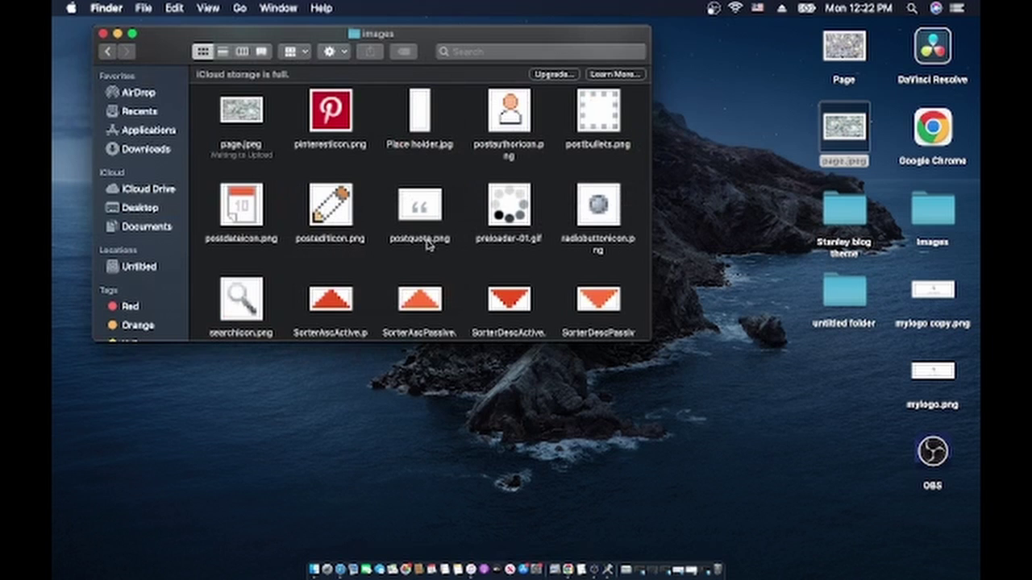
scroll(420, 243, "down", 1)
scroll(419, 243, "up", 1)
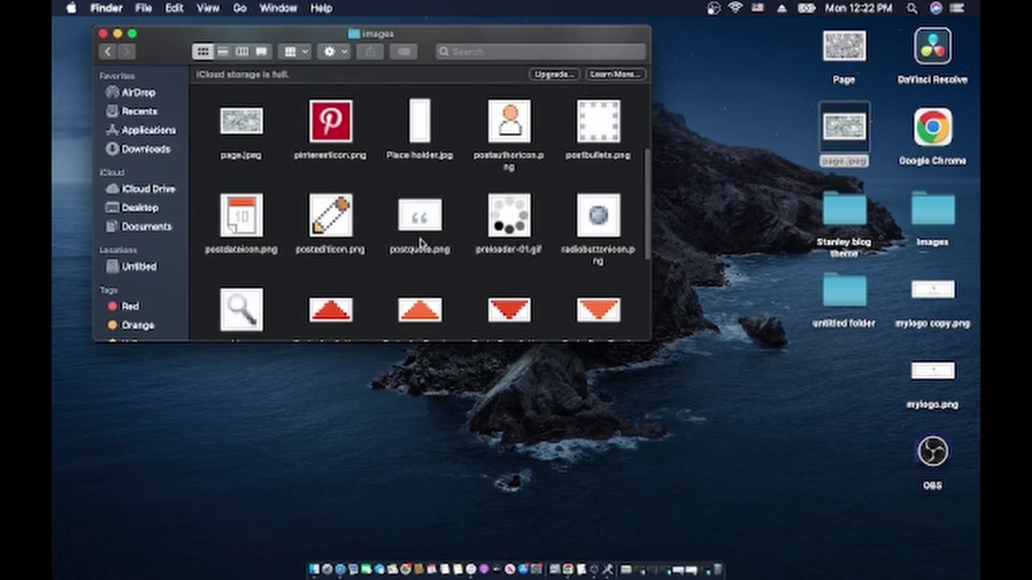
scroll(420, 242, "up", 5)
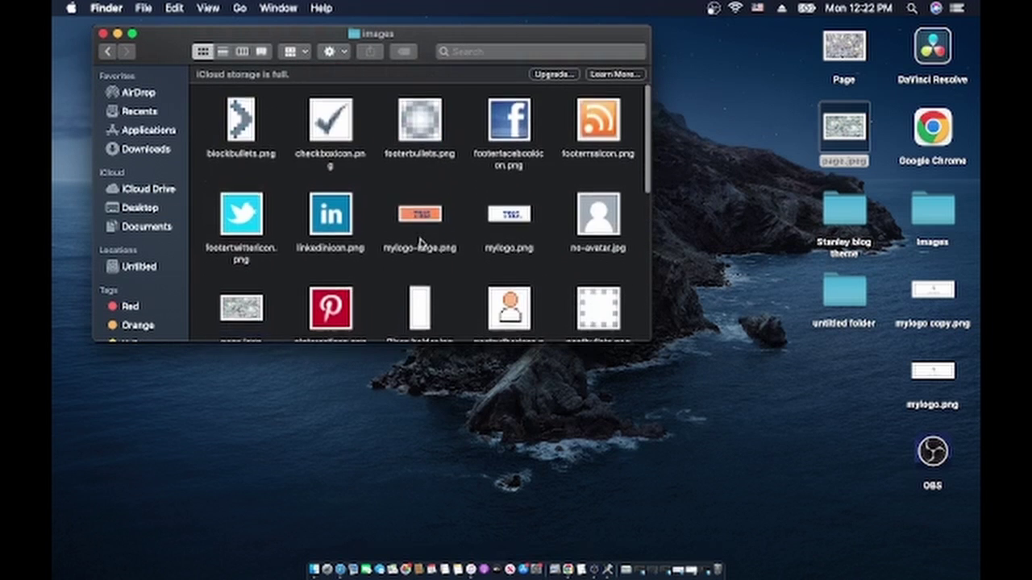
Go back to the Stanley blog theme folder and compress the folder "The millionaire shortcut pdf1" into a zip archive
left_click(107, 52)
left_click(107, 53)
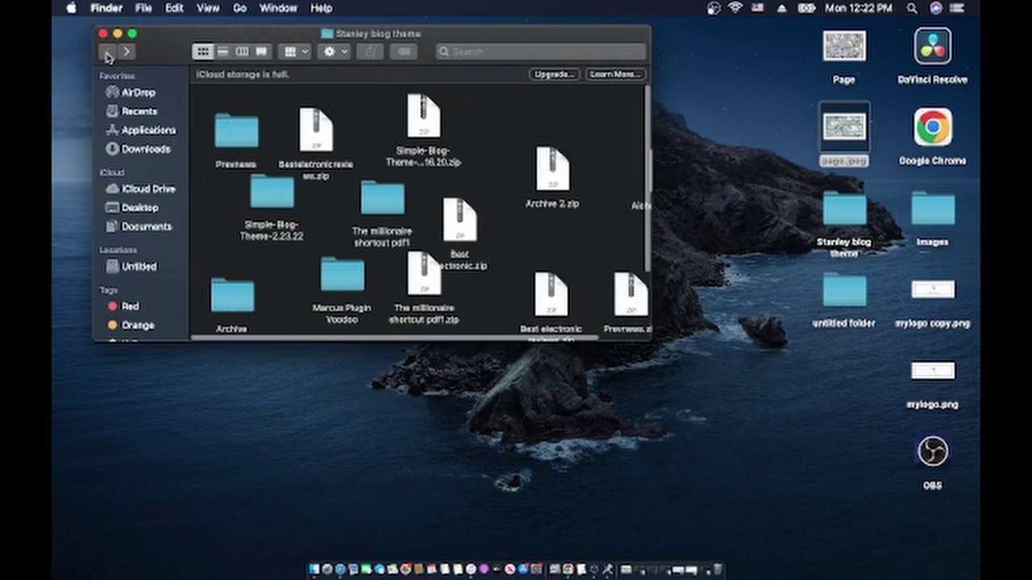
left_click(376, 202)
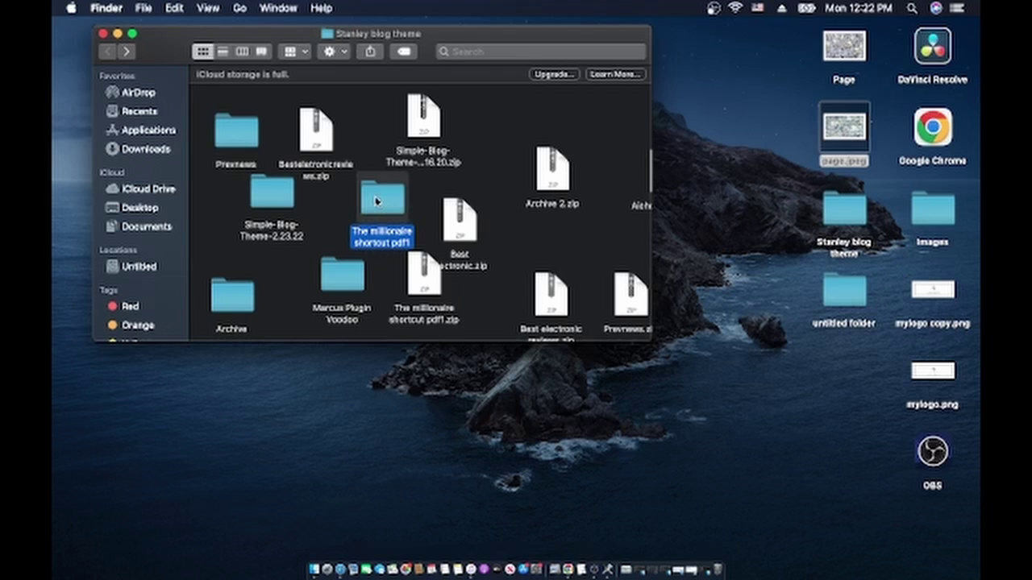
right_click(375, 201)
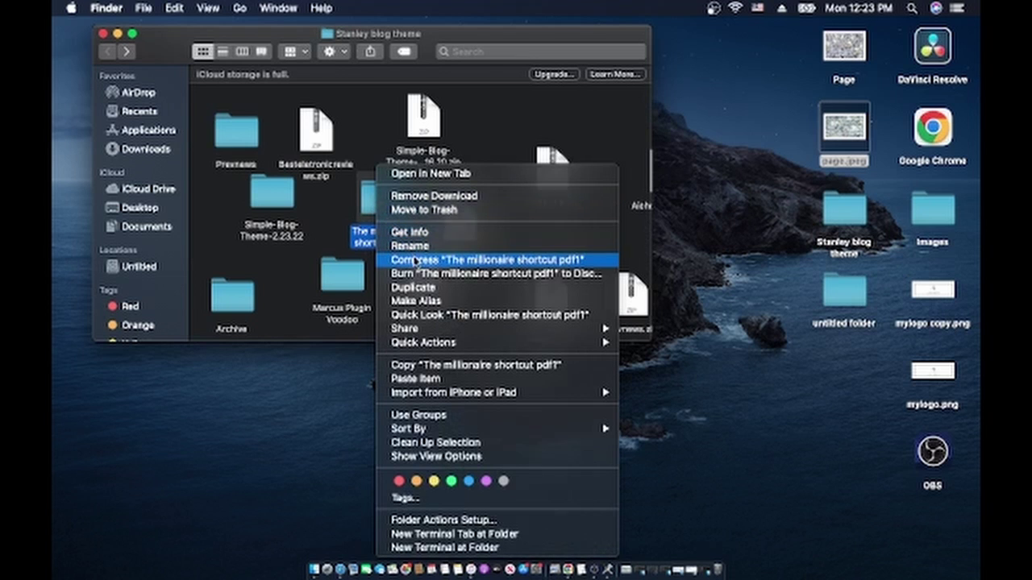
left_click(415, 261)
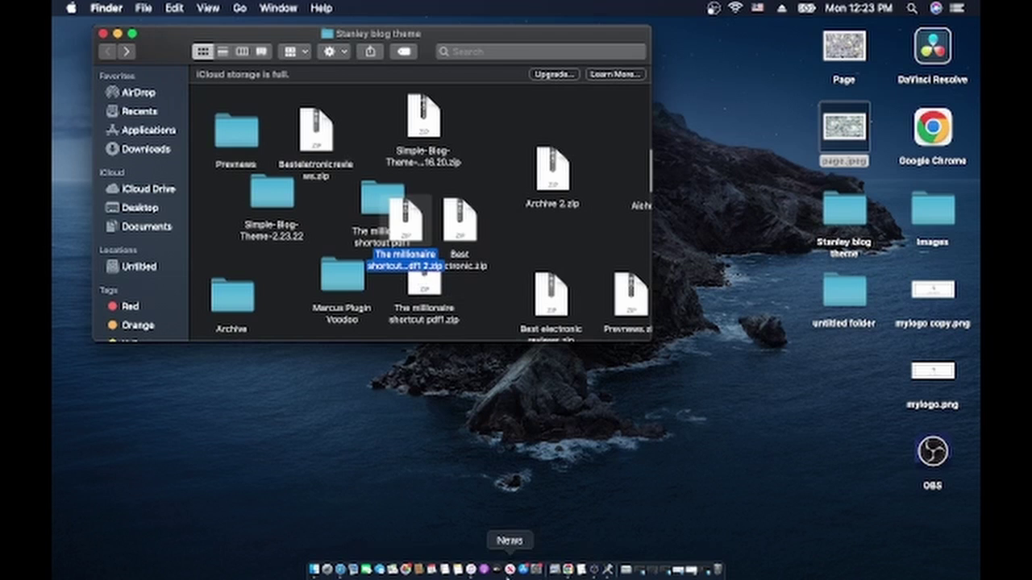
Switch to Safari and open the theme upload form from the WordPress site's Themes page
left_click(343, 569)
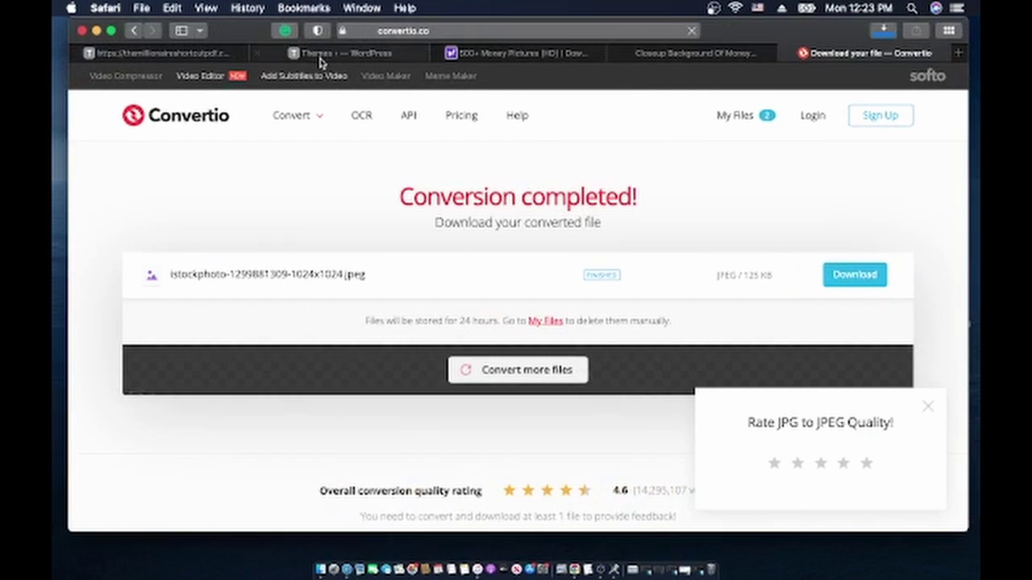
left_click(321, 54)
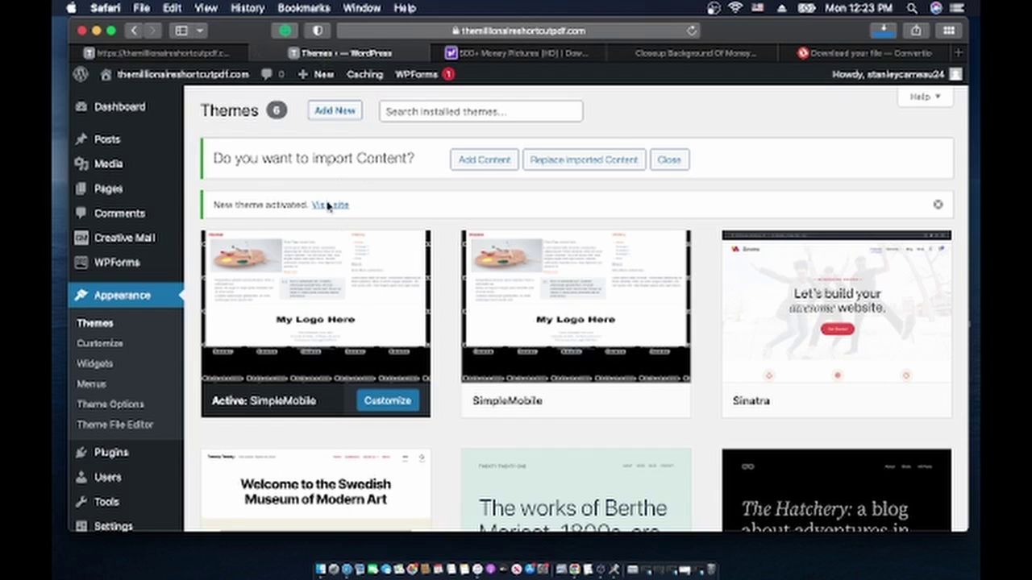
left_click(336, 111)
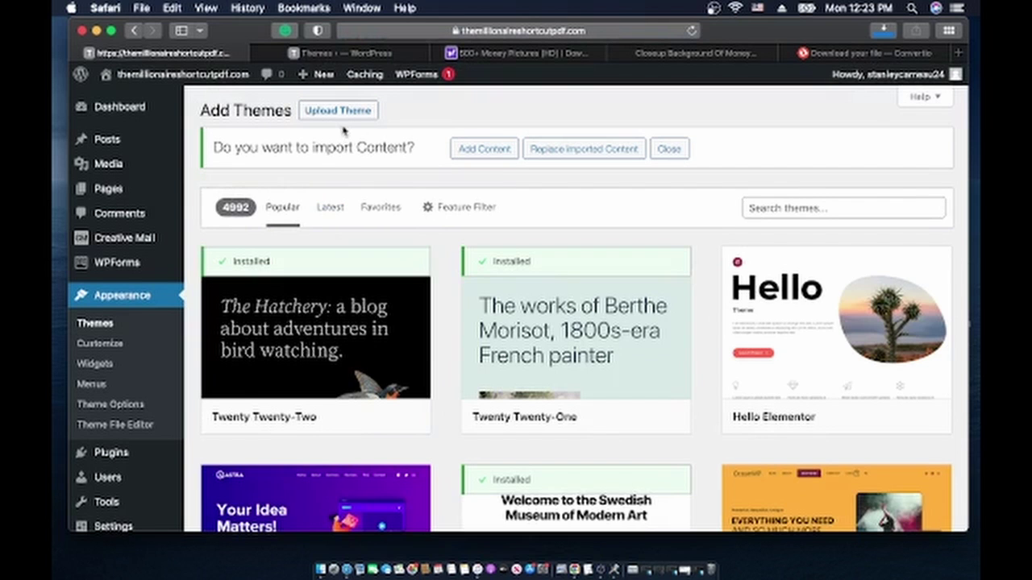
left_click(339, 112)
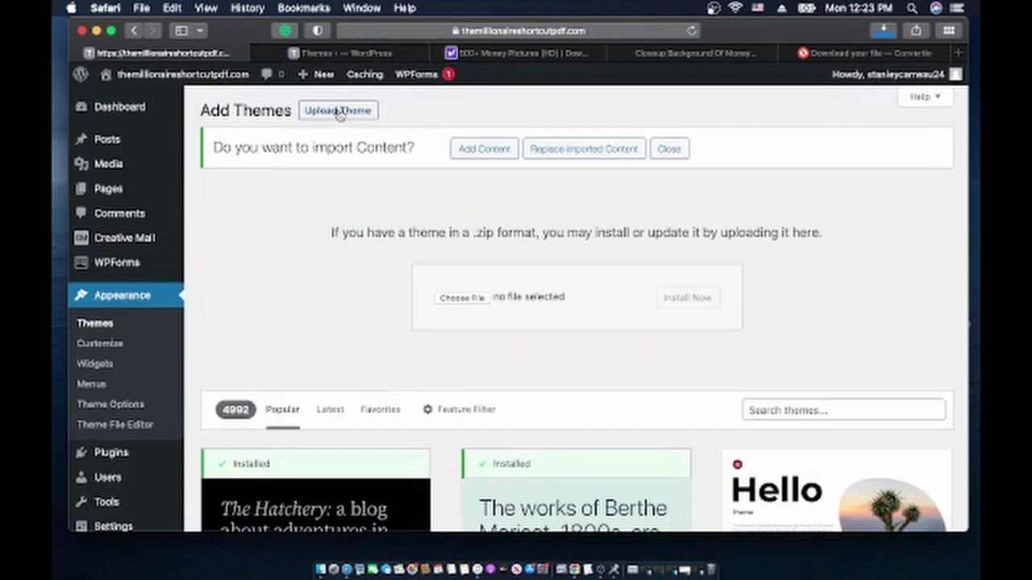
Choose "The millionaire shortcut pdf1 2.zip" from the desktop's Stanley blog theme folder as the theme file to upload
left_click(462, 297)
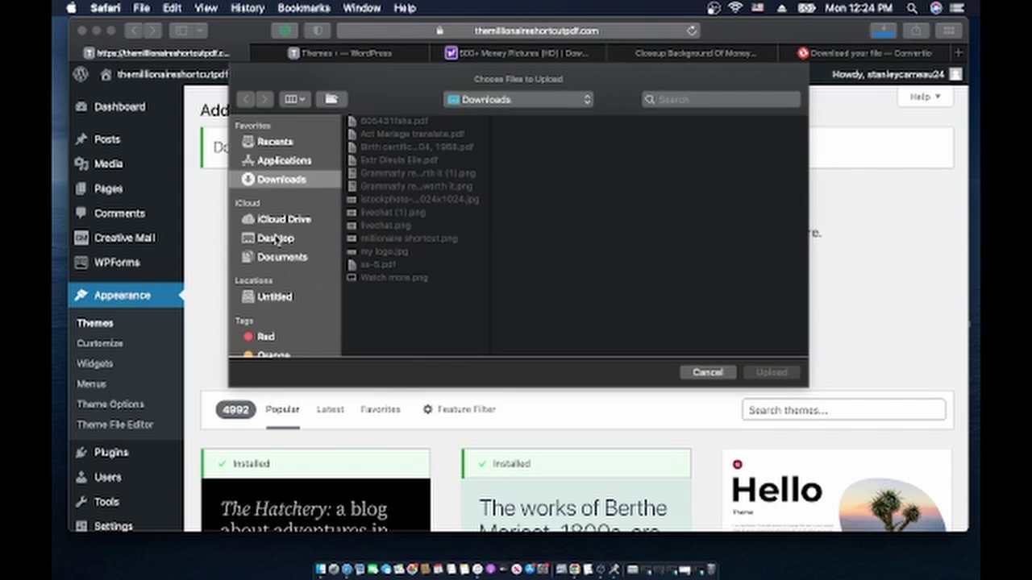
left_click(277, 240)
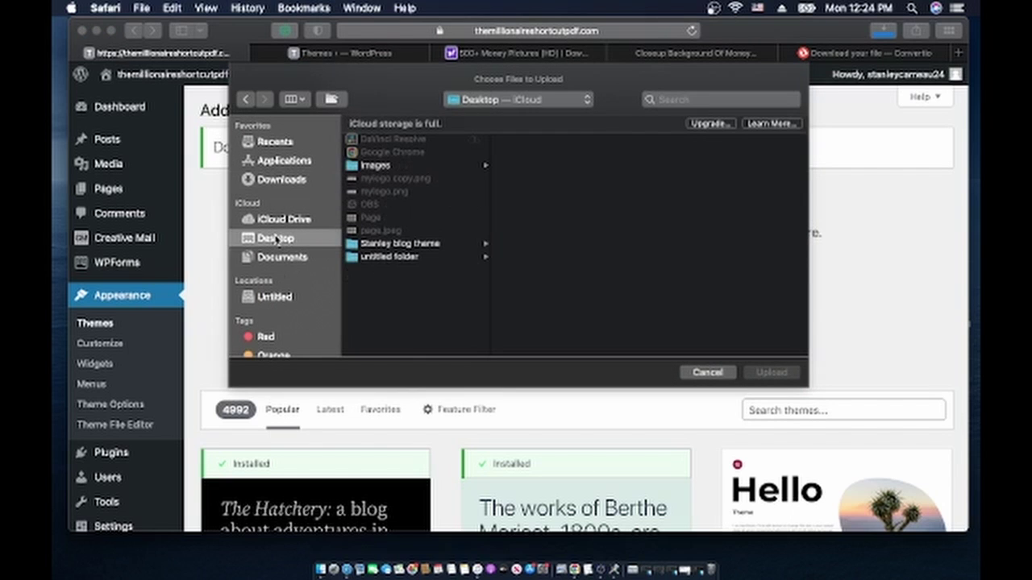
left_click(432, 243)
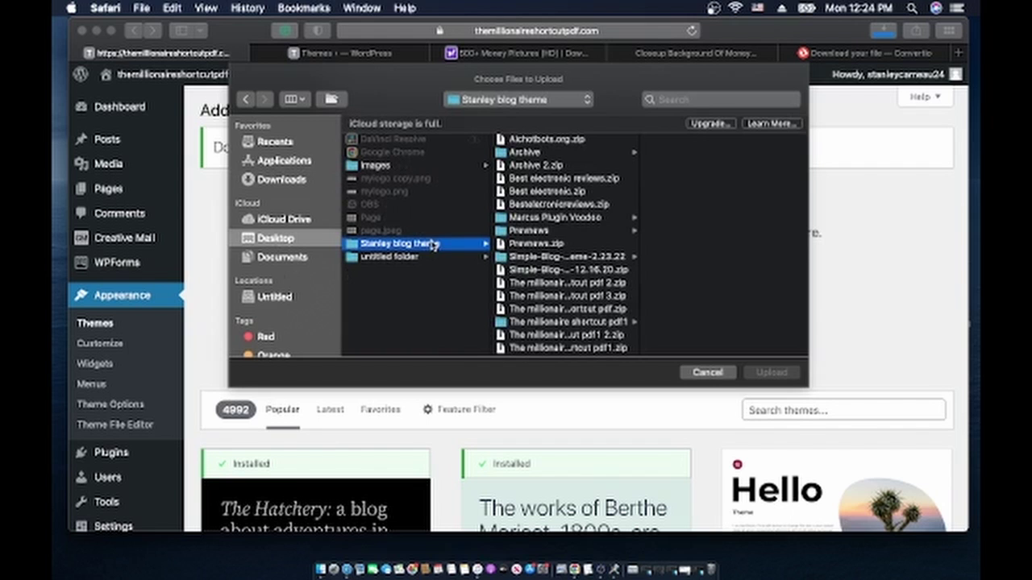
scroll(532, 290, "down", 2)
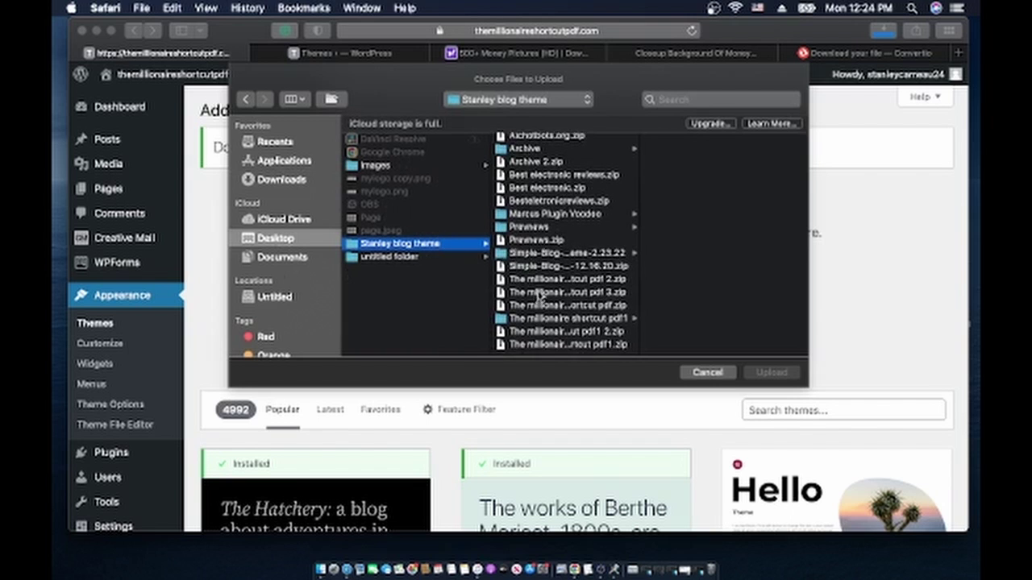
left_click(548, 338)
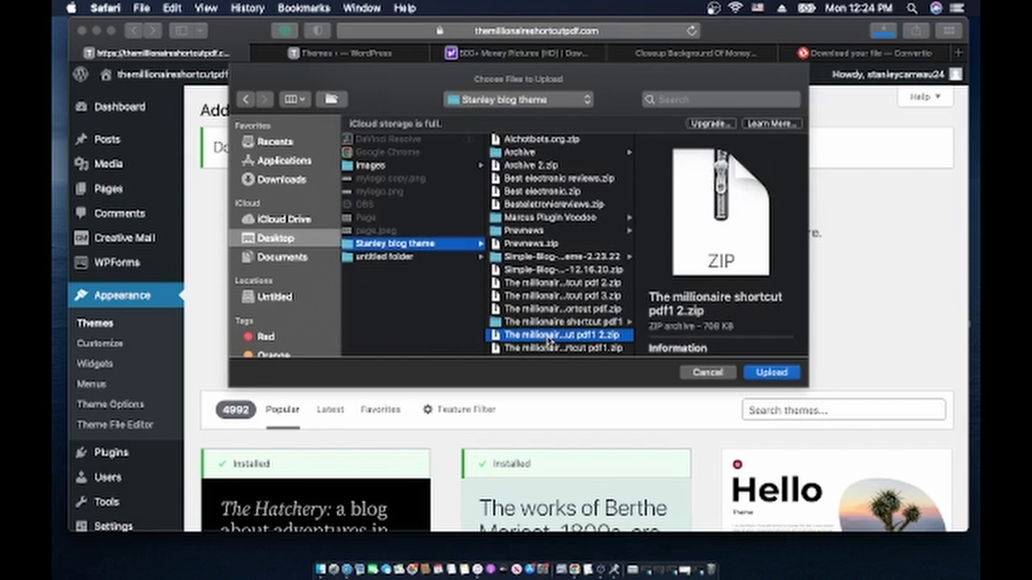
left_click(771, 373)
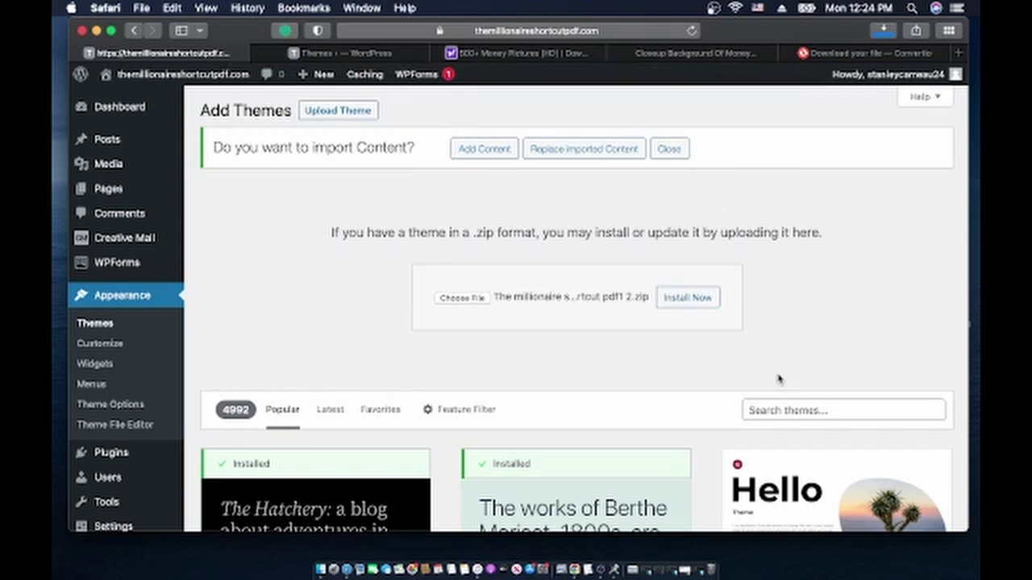
Install the uploaded theme, dismissing the content import notice and replacing the active version with the uploaded one, and open its live preview
left_click(687, 297)
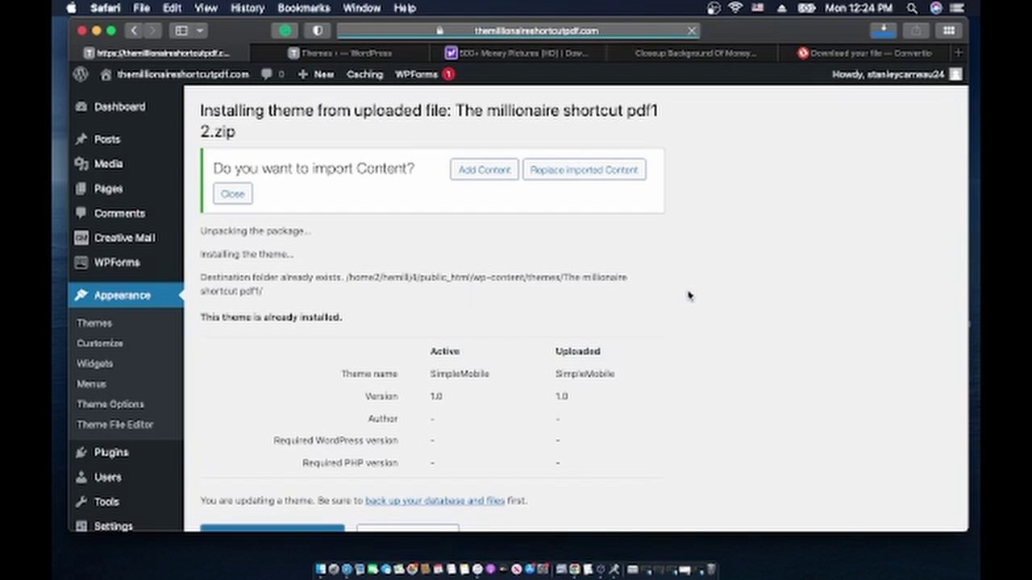
left_click(553, 176)
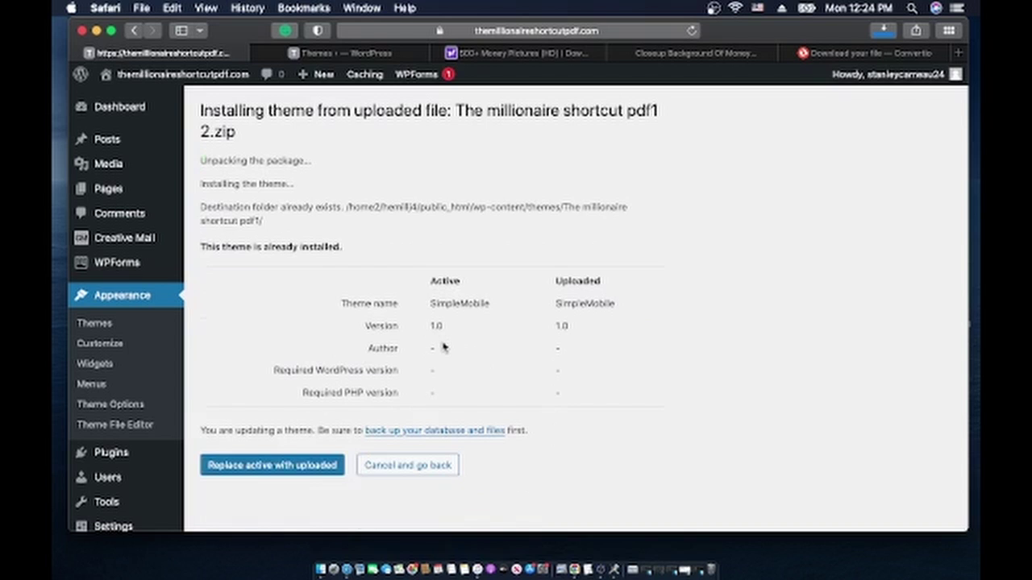
left_click(263, 467)
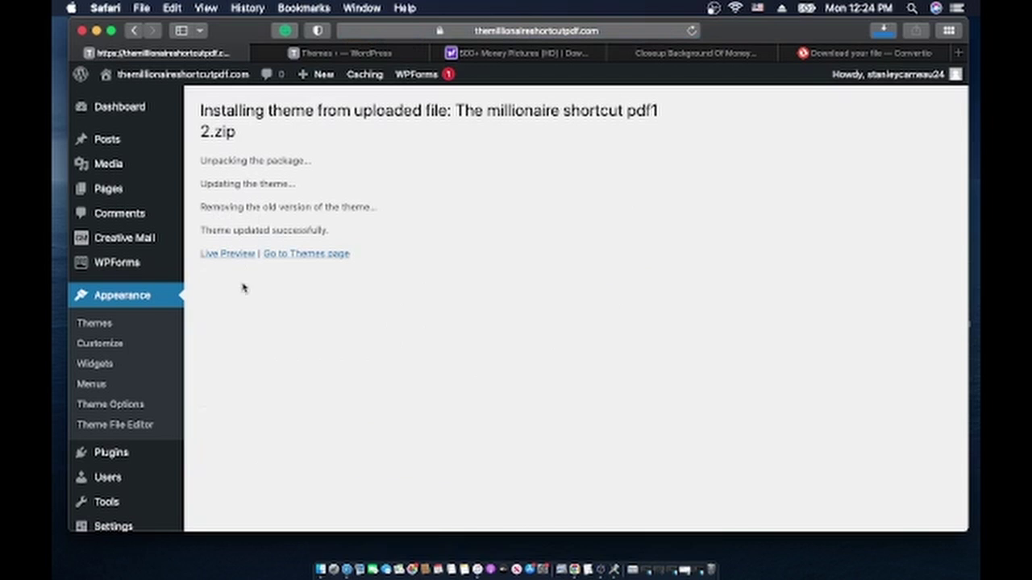
left_click(233, 255)
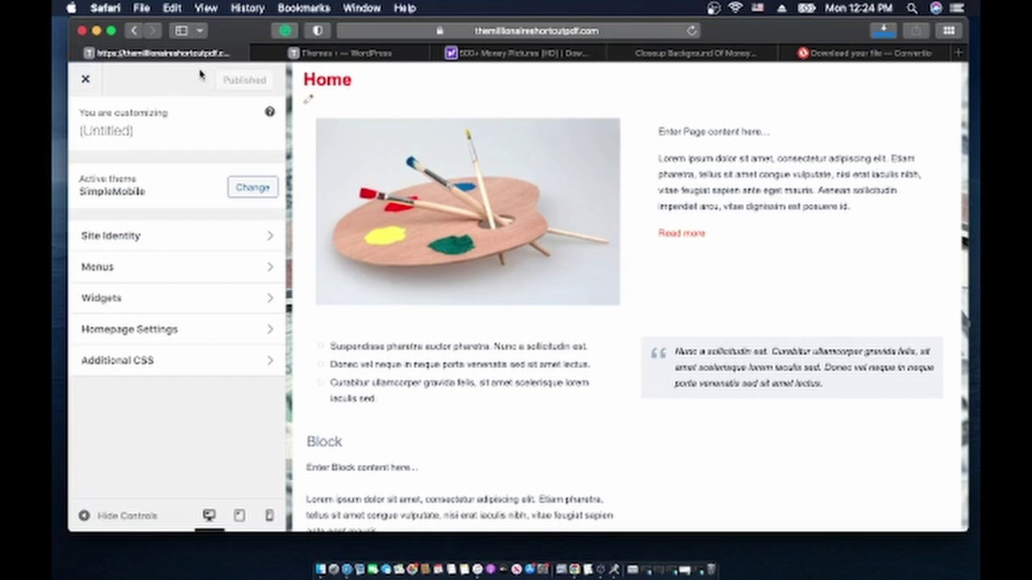
Switch to Chrome, reload themillionaireshortcutpdf.com and look over the page's background from top to bottom
left_click(575, 570)
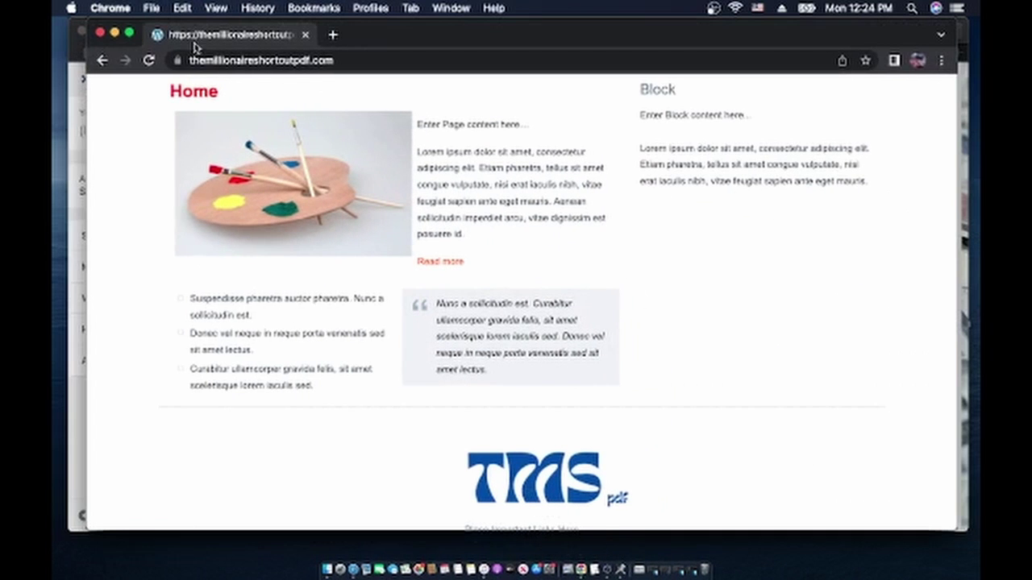
left_click(148, 61)
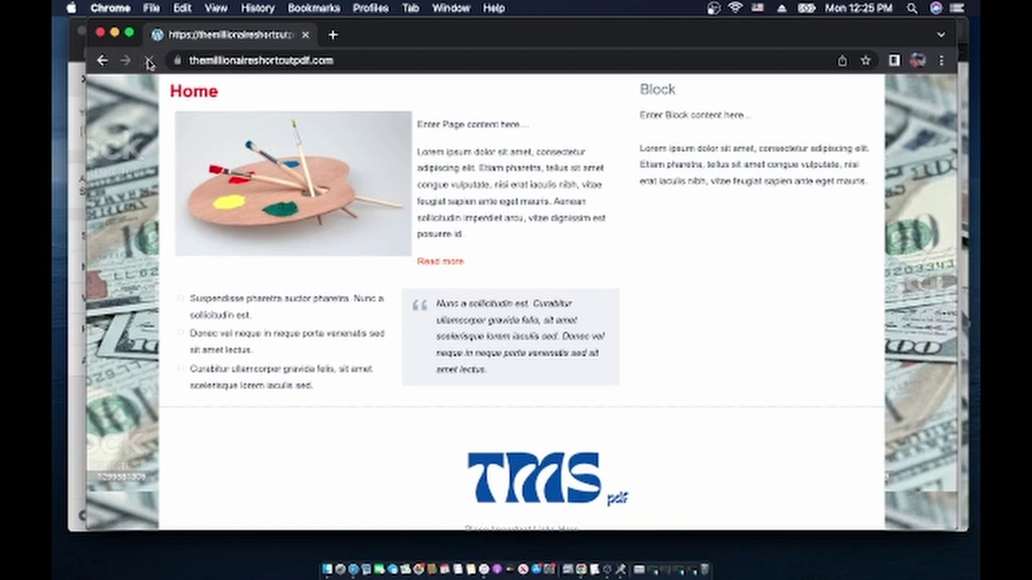
scroll(403, 284, "down", 3)
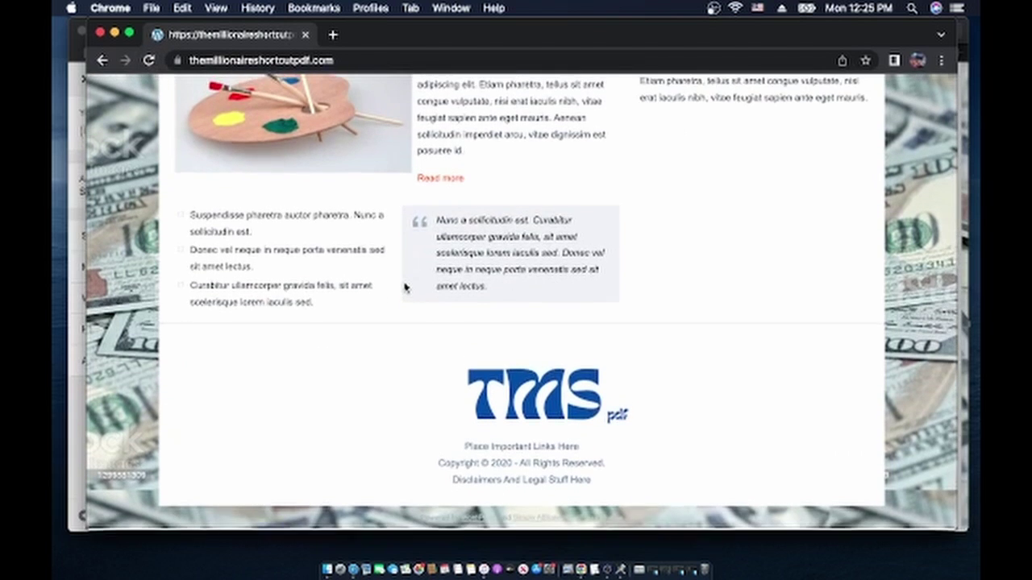
scroll(406, 287, "up", 3)
scroll(406, 287, "down", 1)
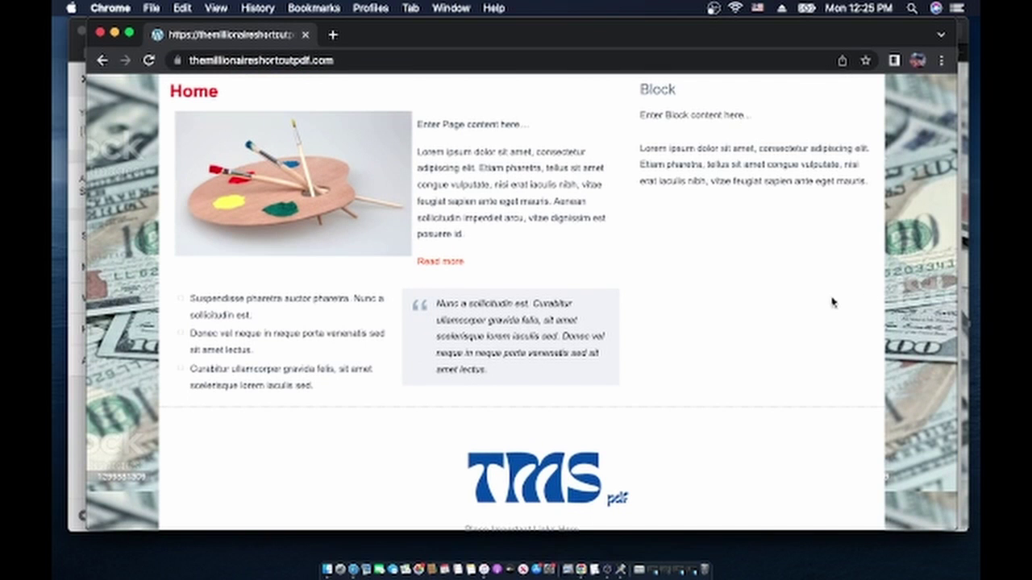
scroll(905, 340, "down", 3)
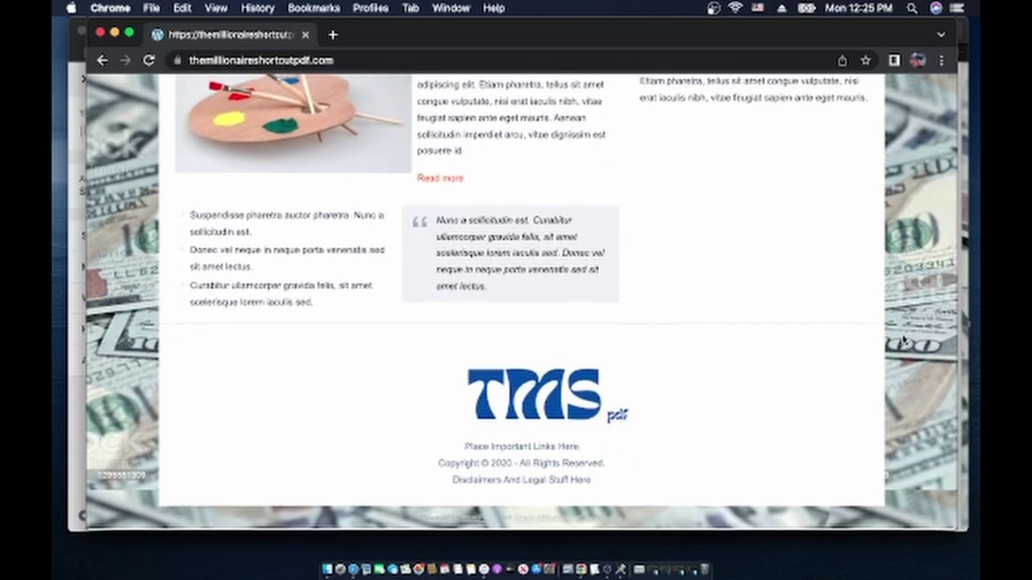
scroll(903, 340, "up", 3)
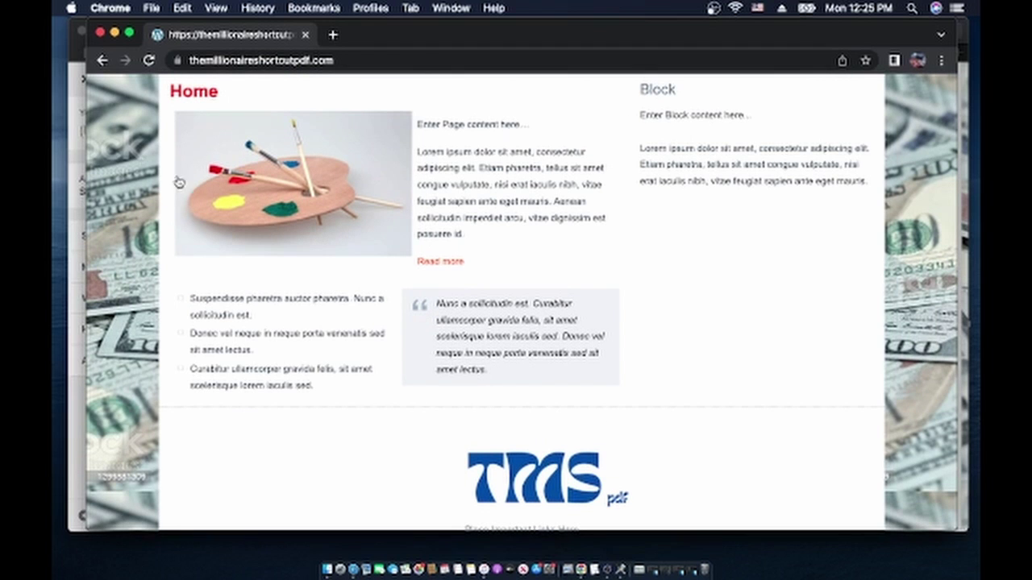
Minimize the Chrome and Safari windows and move the new theme zip clear of the theme folder in Stanley blog theme
left_click(114, 33)
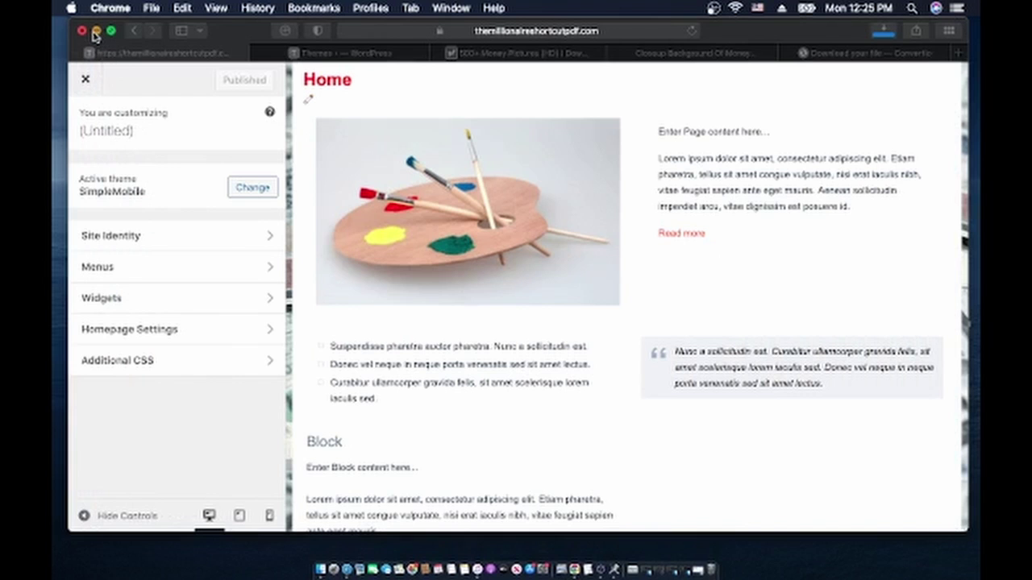
left_click(95, 33)
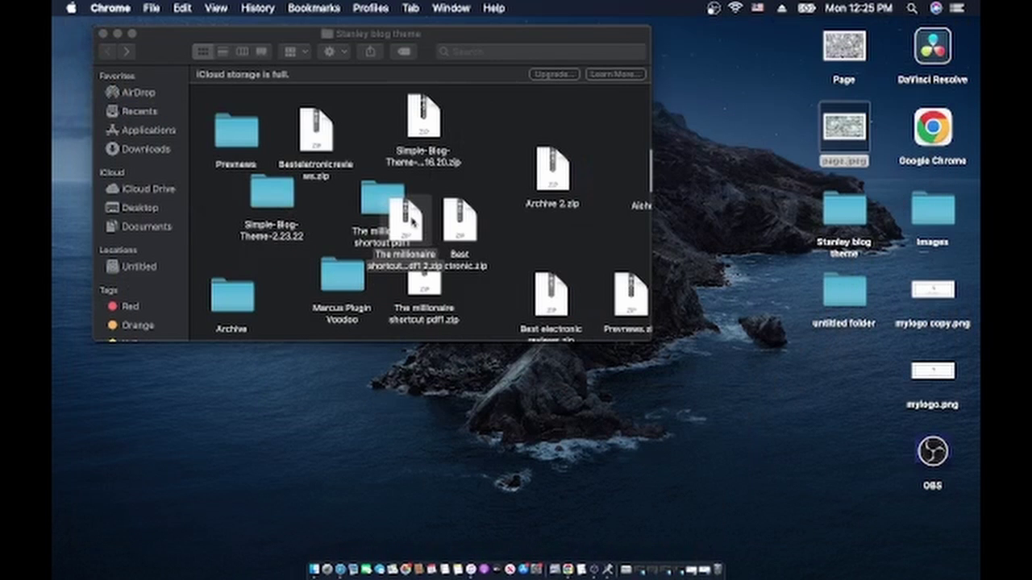
left_click_drag(409, 217, 508, 116)
Open the folder "The millionaire shortcut pdf1", look through its files and open AWEBER.txt in TextEdit
double_click(374, 215)
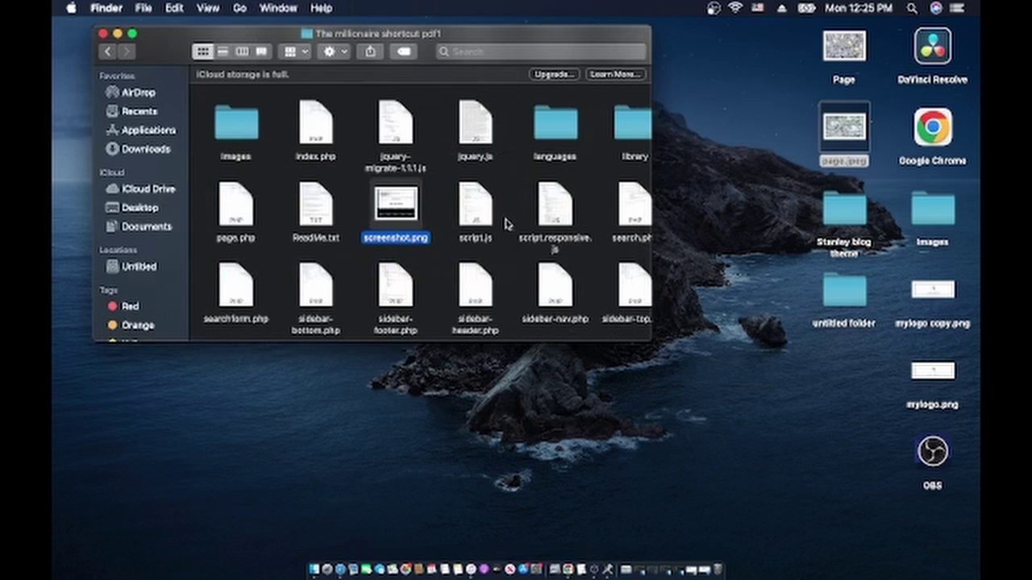
scroll(504, 226, "down", 3)
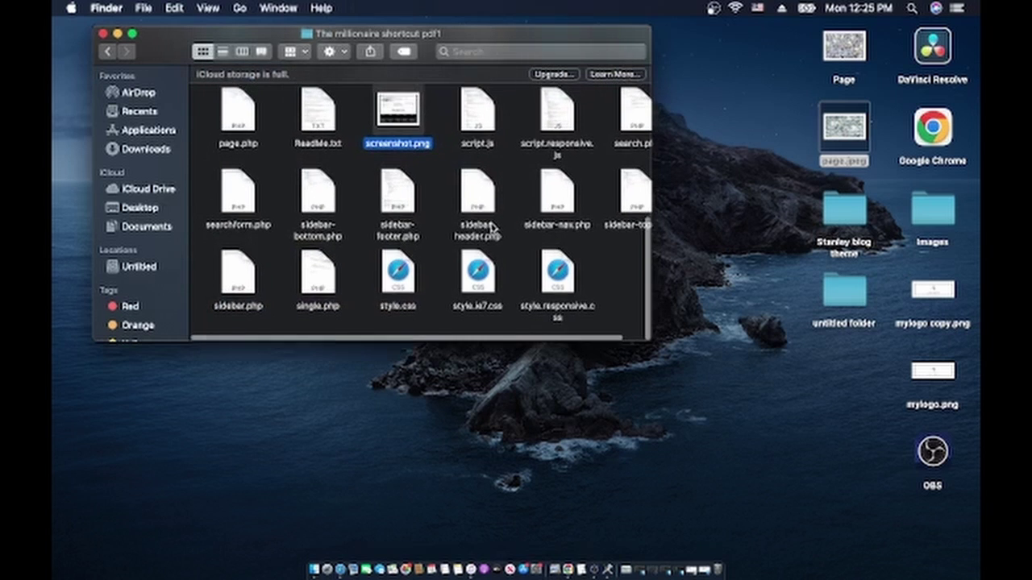
scroll(493, 228, "up", 5)
scroll(493, 228, "up", 6)
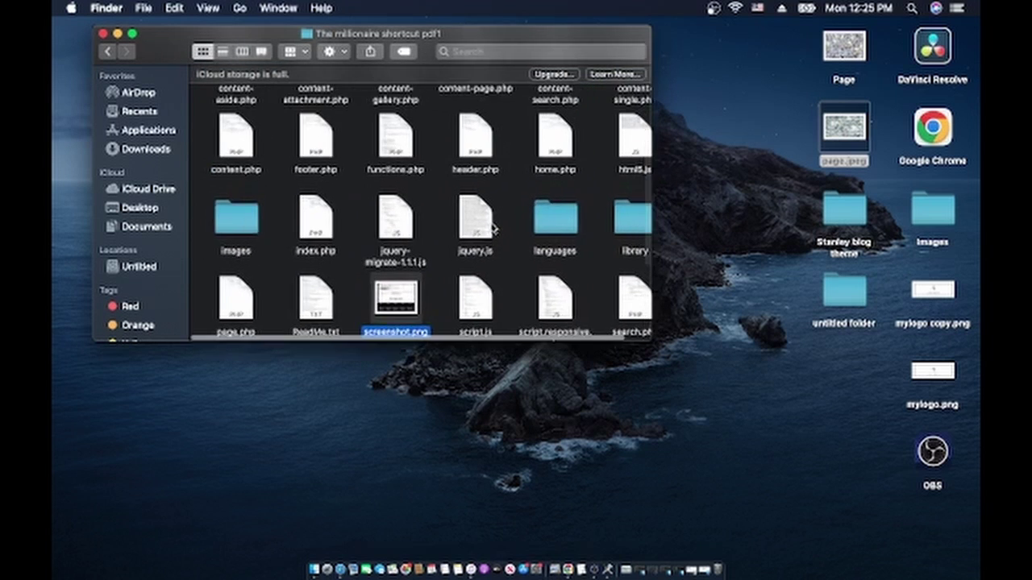
scroll(492, 228, "right", 1)
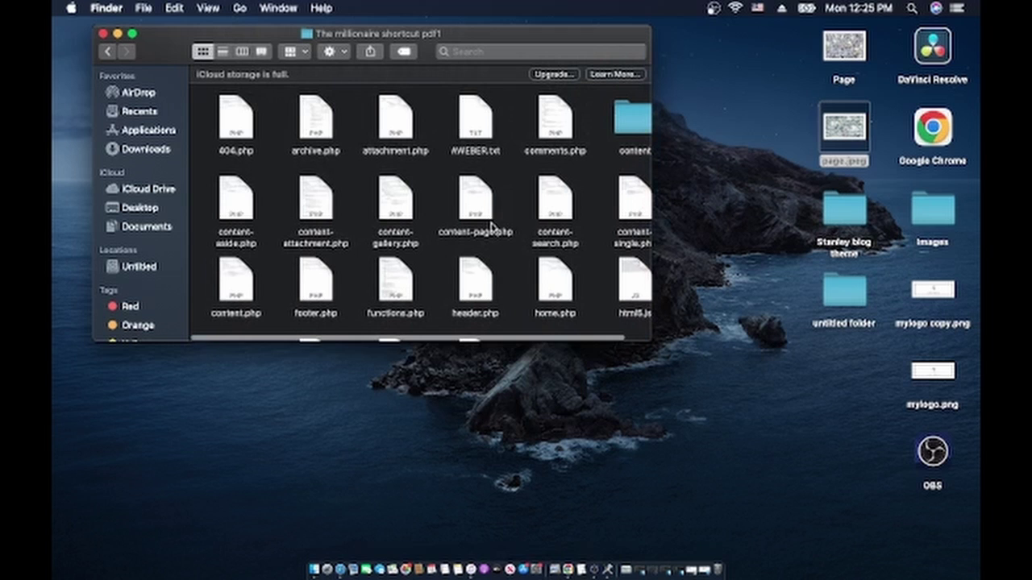
left_click(478, 133)
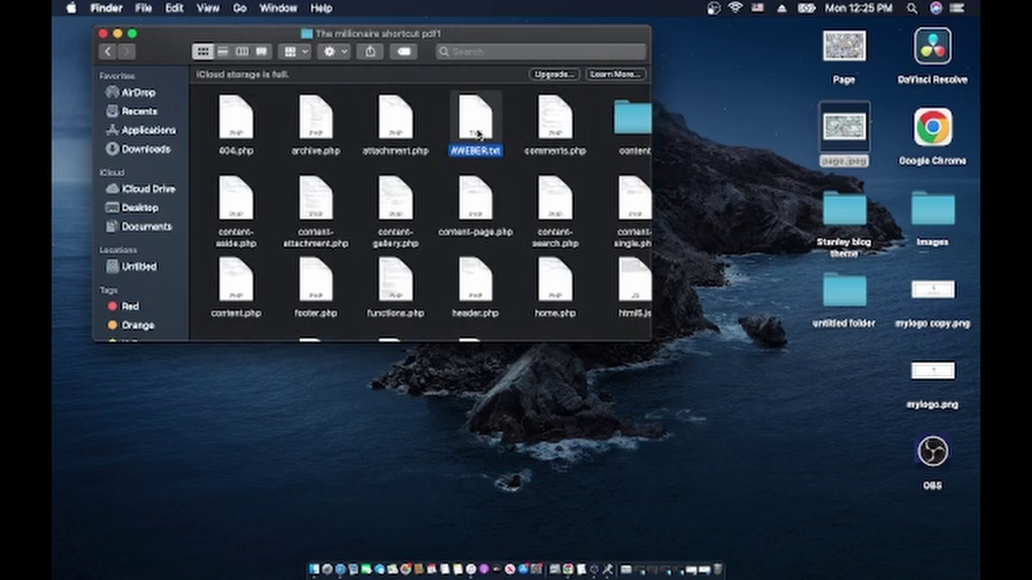
double_click(479, 134)
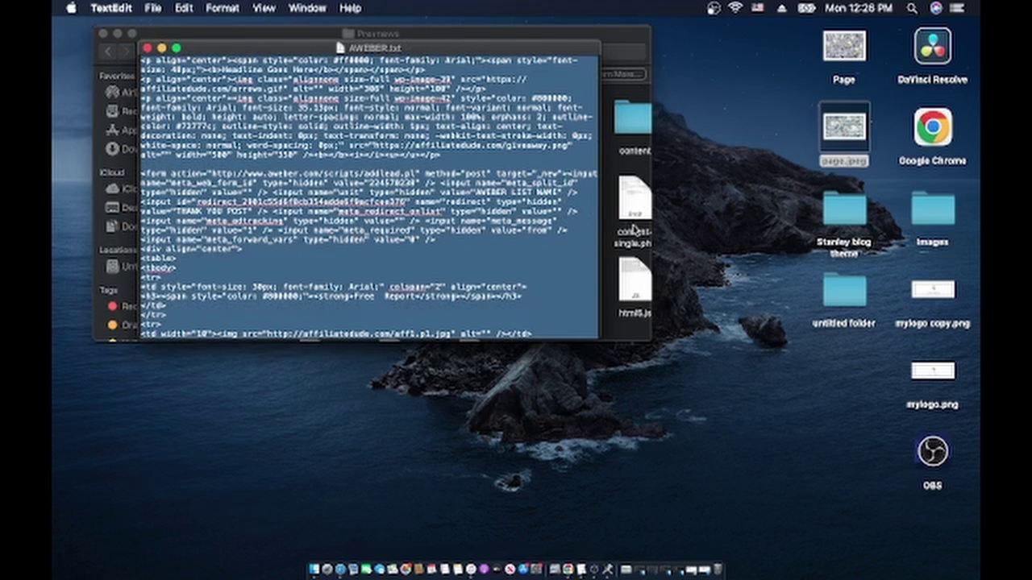
key("super+Tab")
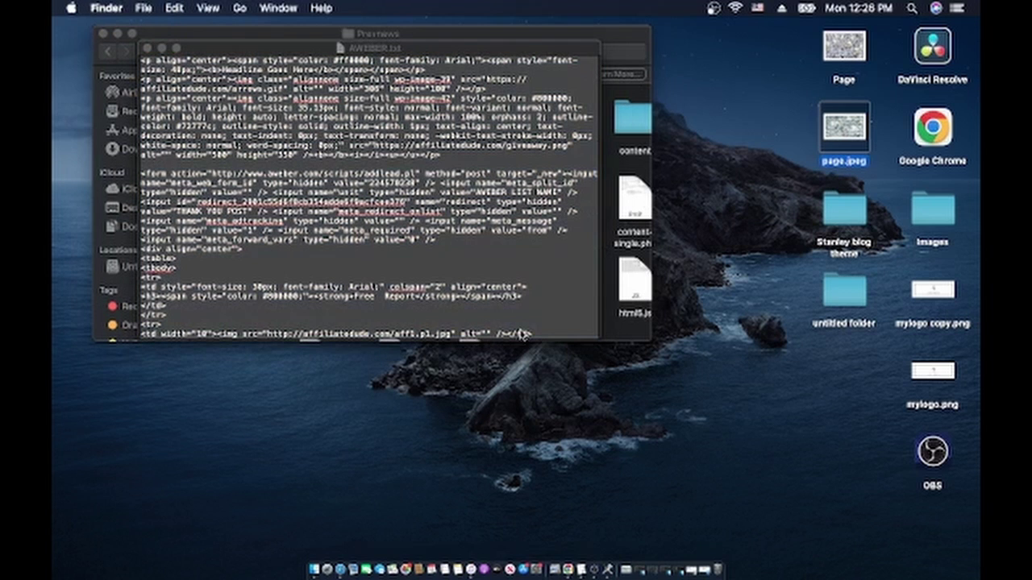
key("super+Tab")
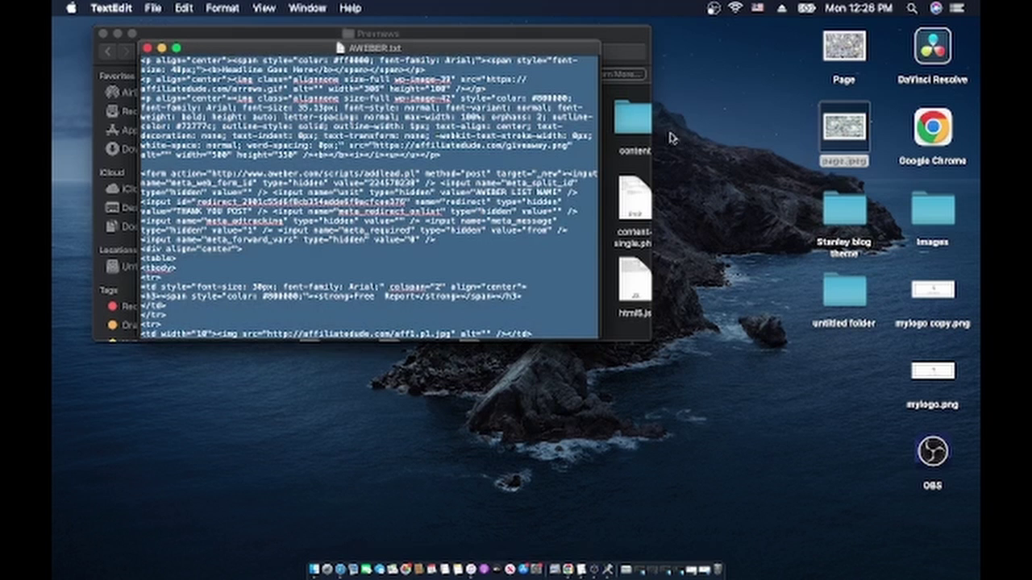
key("super+Tab")
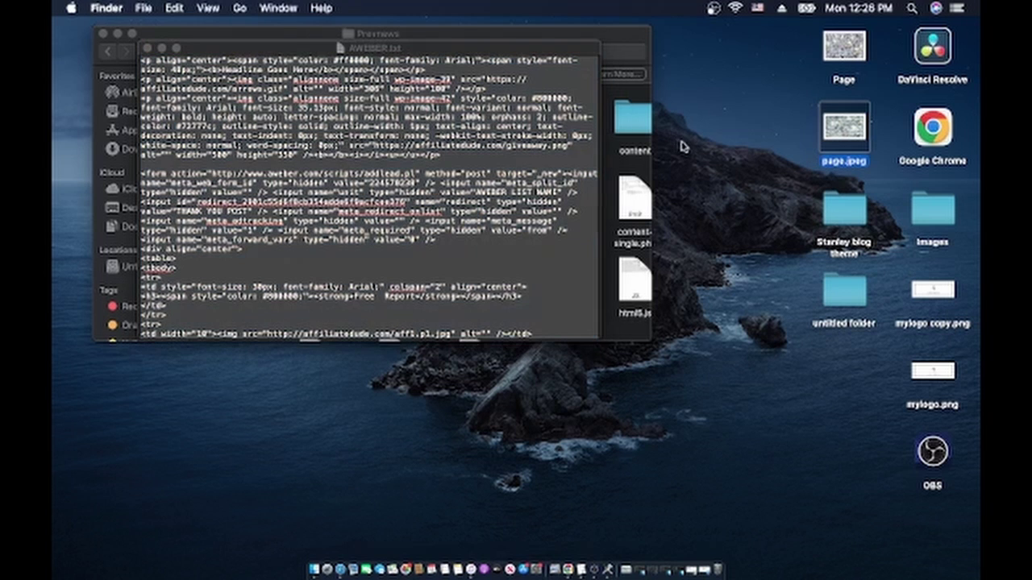
Switch to Safari, leave the theme's live preview and open the WordPress dashboard of themillionaireshortcutpdf.com
left_click(340, 570)
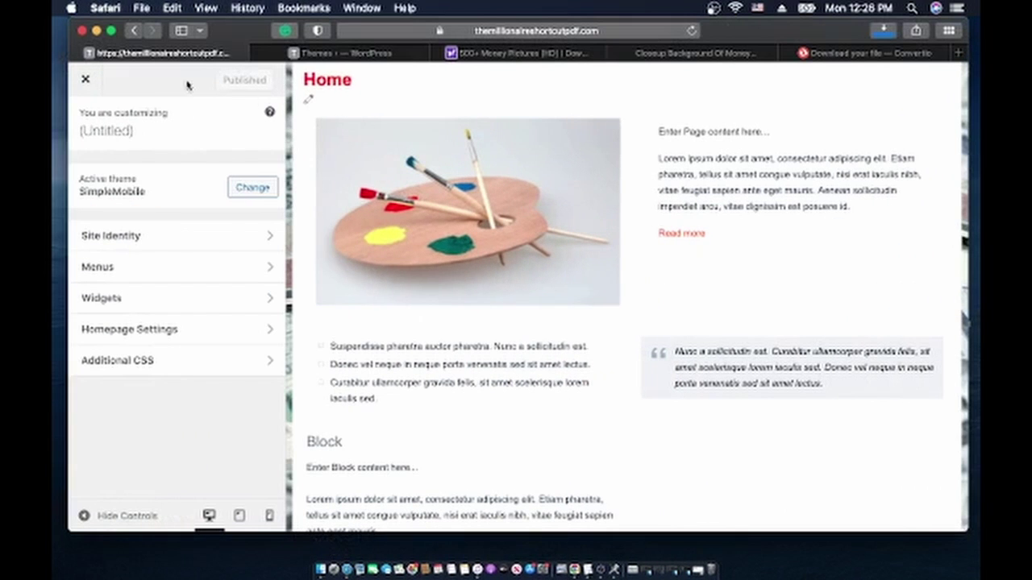
left_click(85, 81)
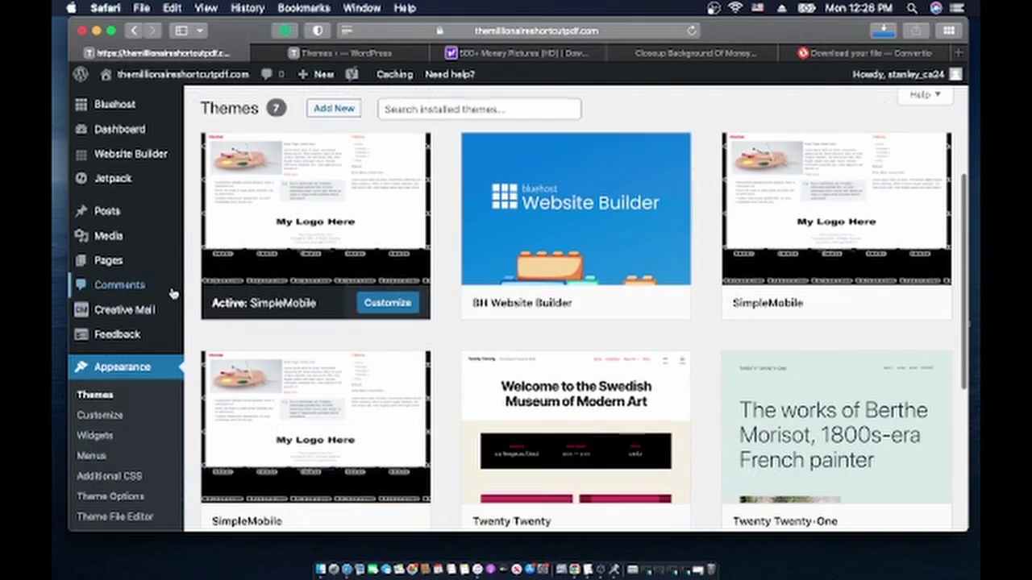
scroll(173, 290, "down", 3)
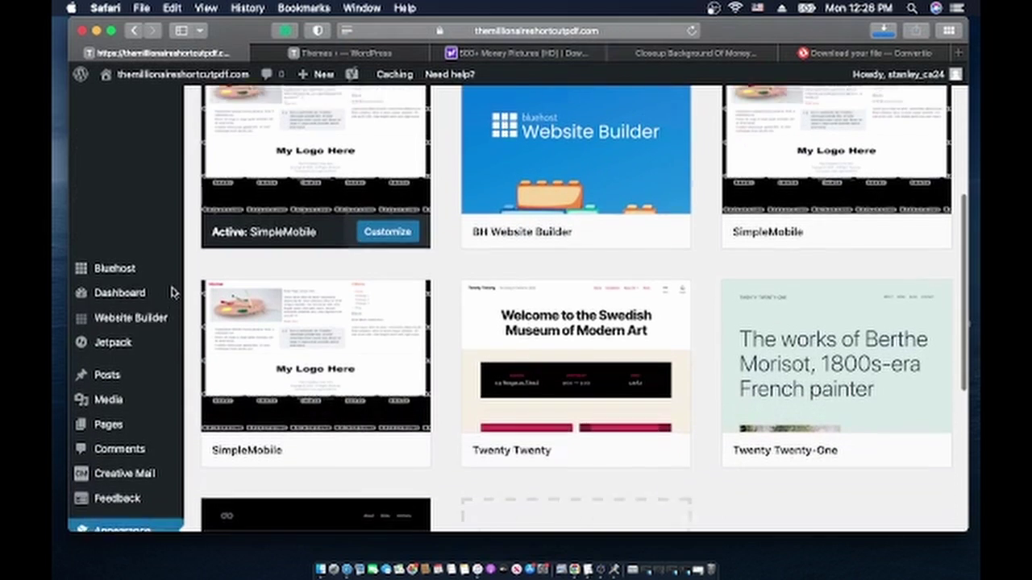
left_click(693, 31)
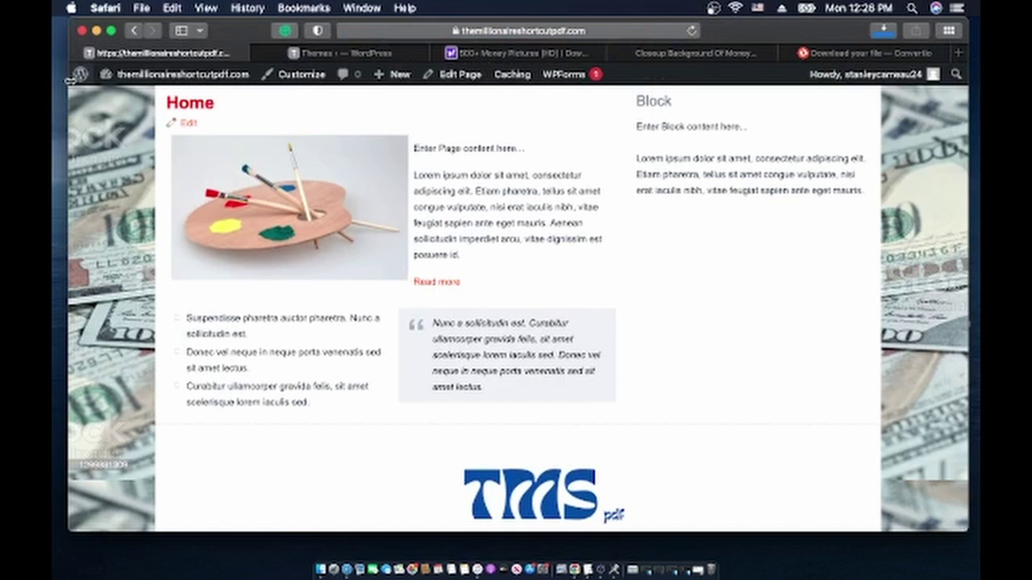
left_click(81, 74)
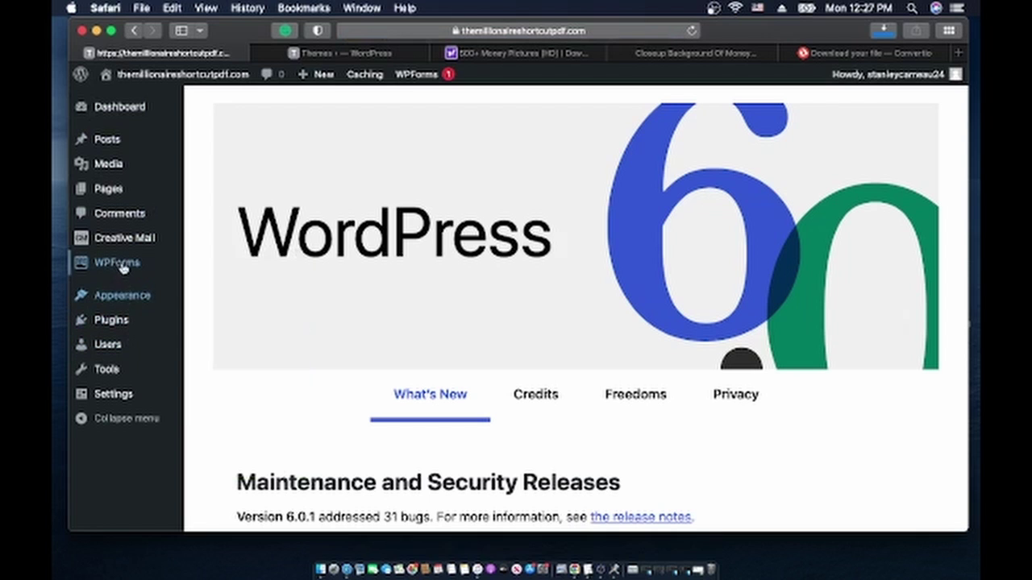
Look through the list of all pages, open Sample Page in the block editor and return to the page list
mouse_move(115, 323)
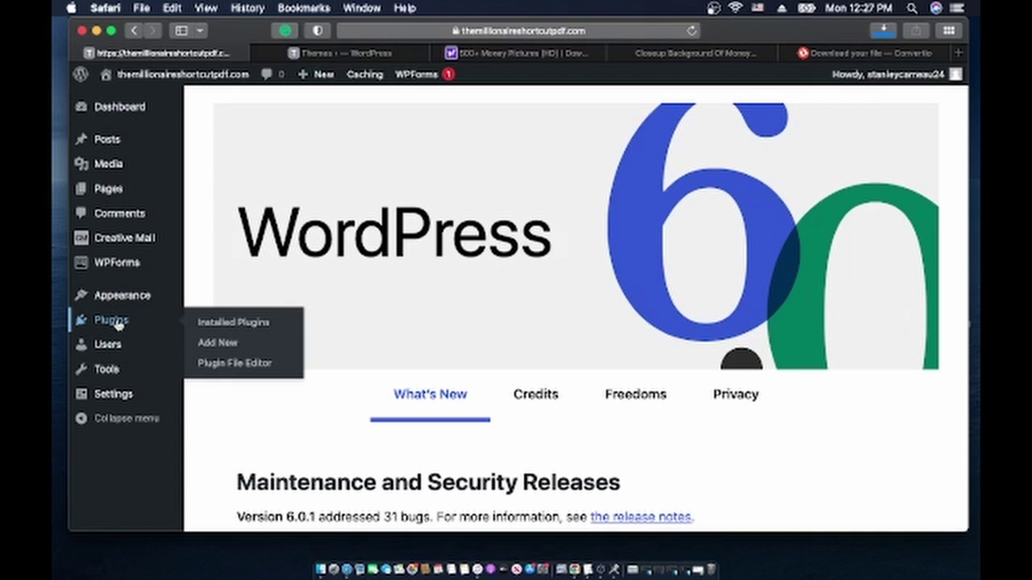
mouse_move(108, 196)
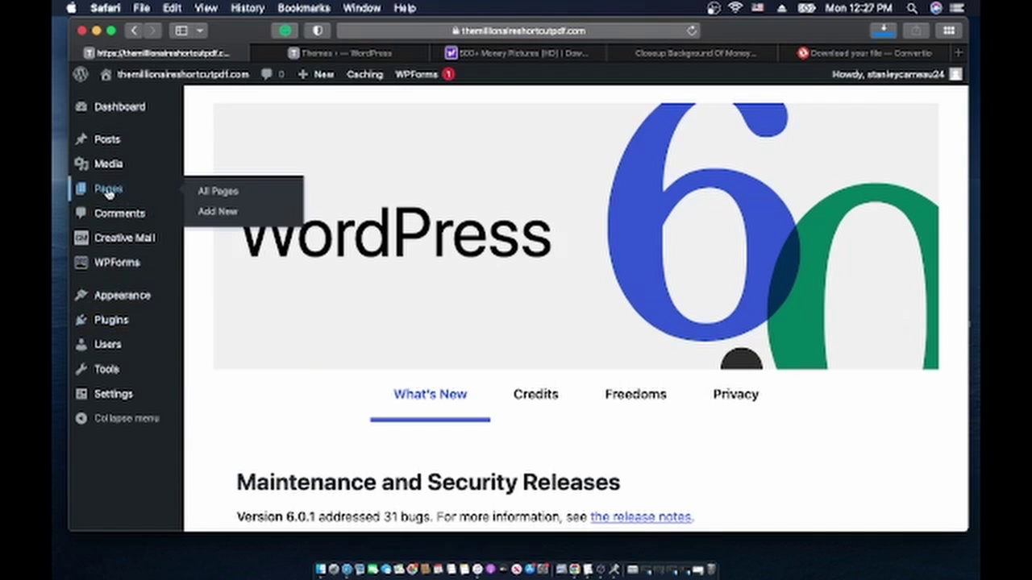
left_click(209, 194)
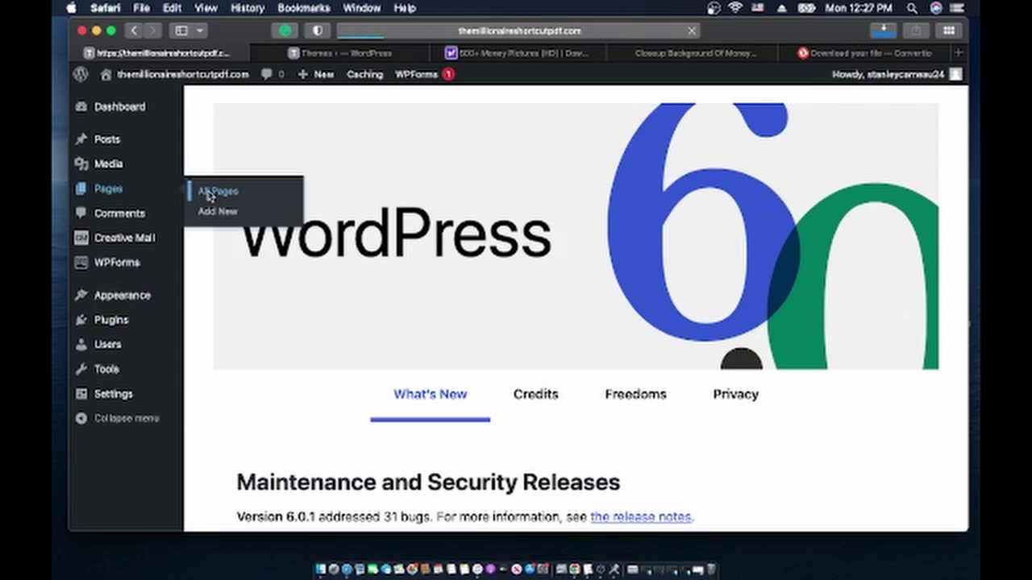
scroll(372, 380, "down", 1)
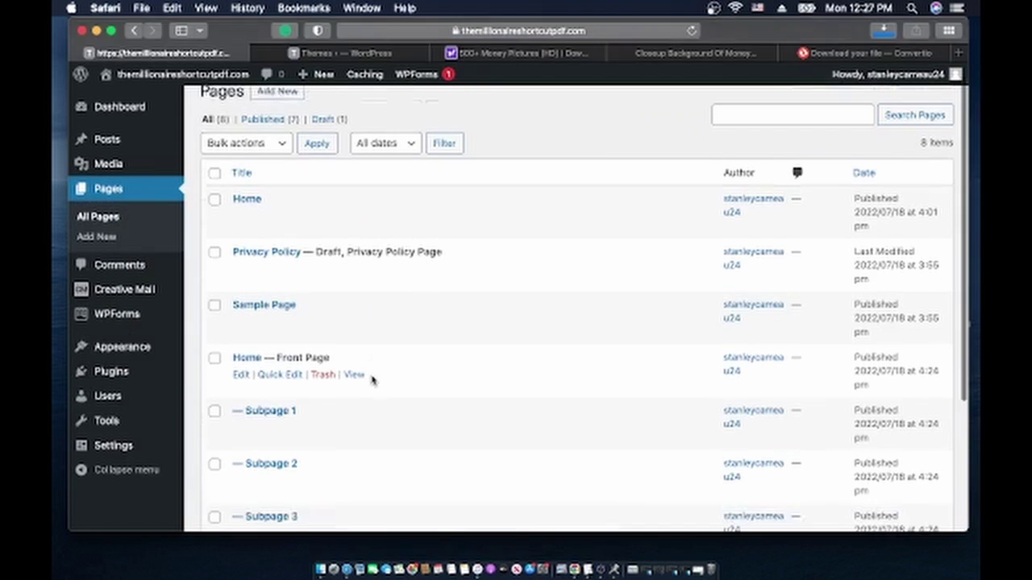
scroll(372, 381, "up", 1)
scroll(371, 380, "down", 5)
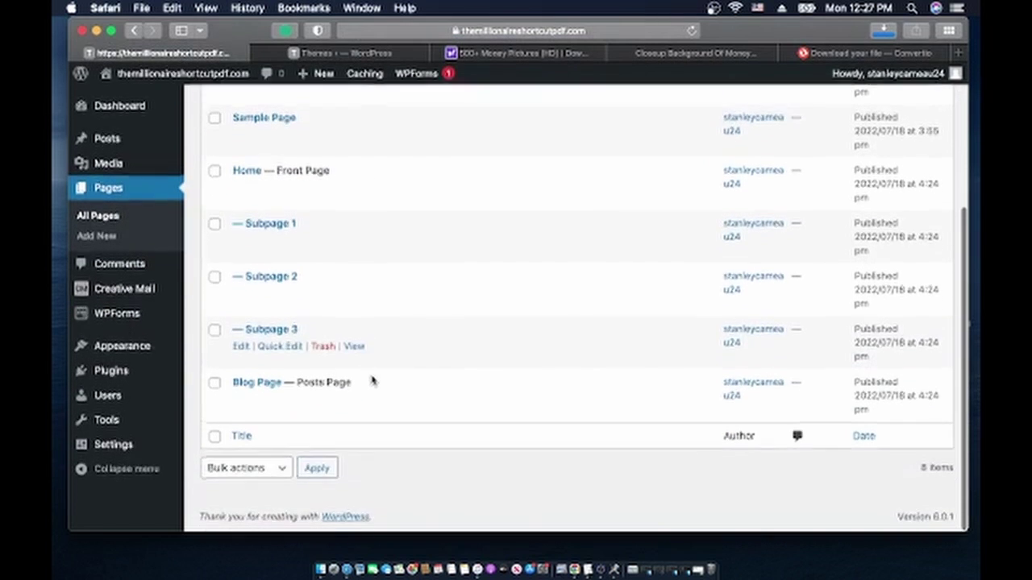
scroll(371, 381, "up", 5)
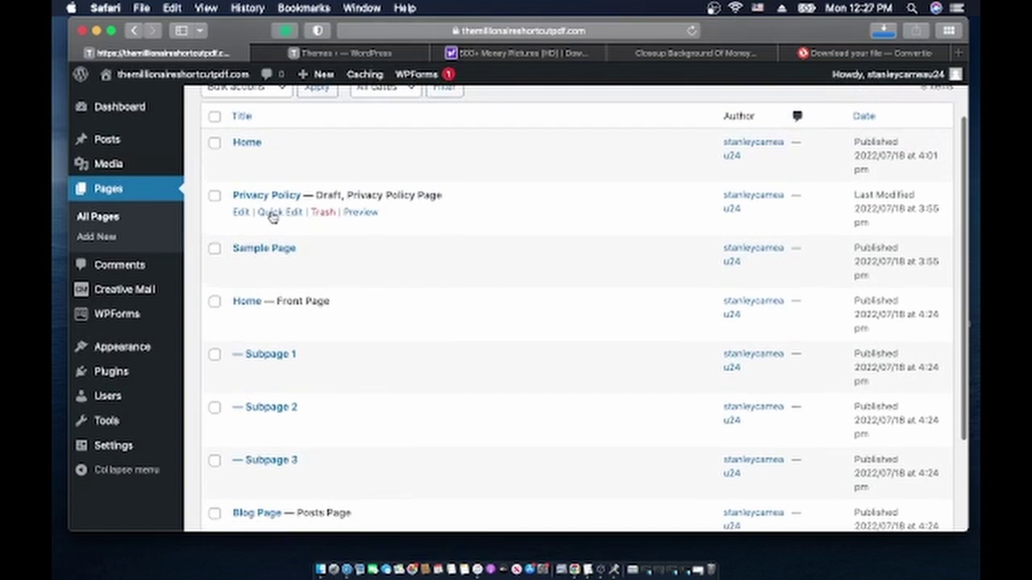
left_click(240, 265)
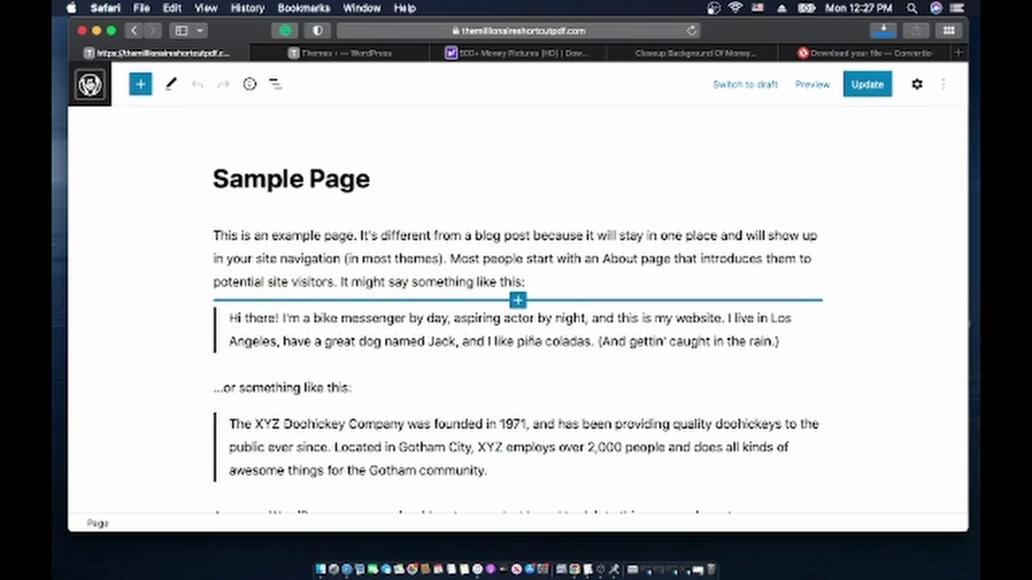
left_click(90, 84)
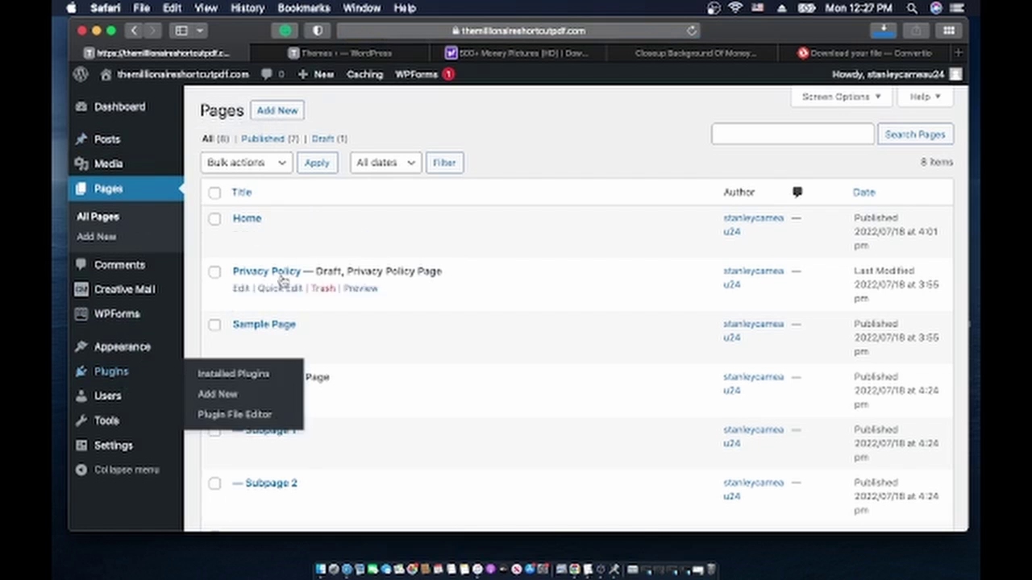
Review the installed plugins, then install and activate the Classic Editor plugin
mouse_move(114, 378)
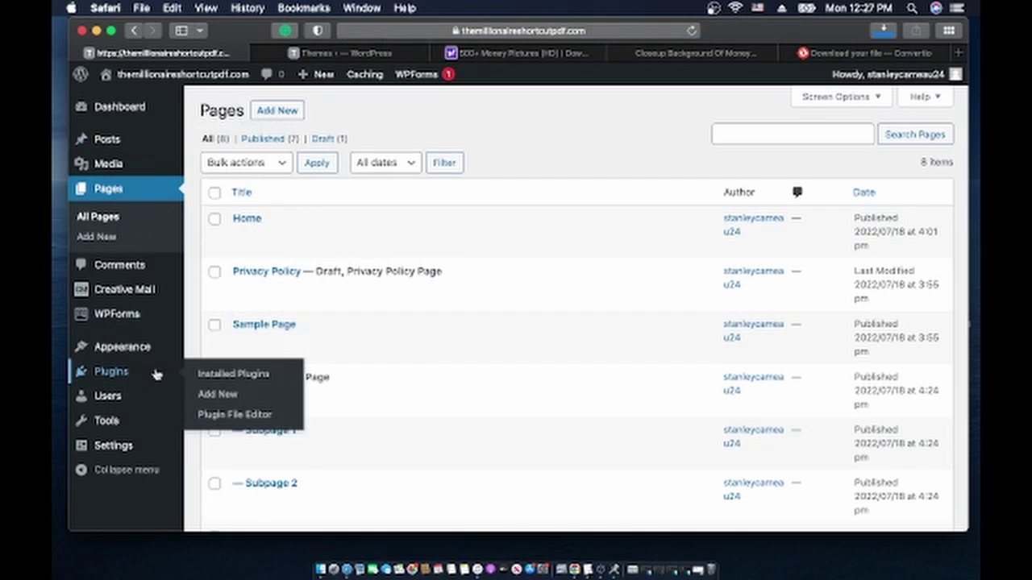
left_click(246, 376)
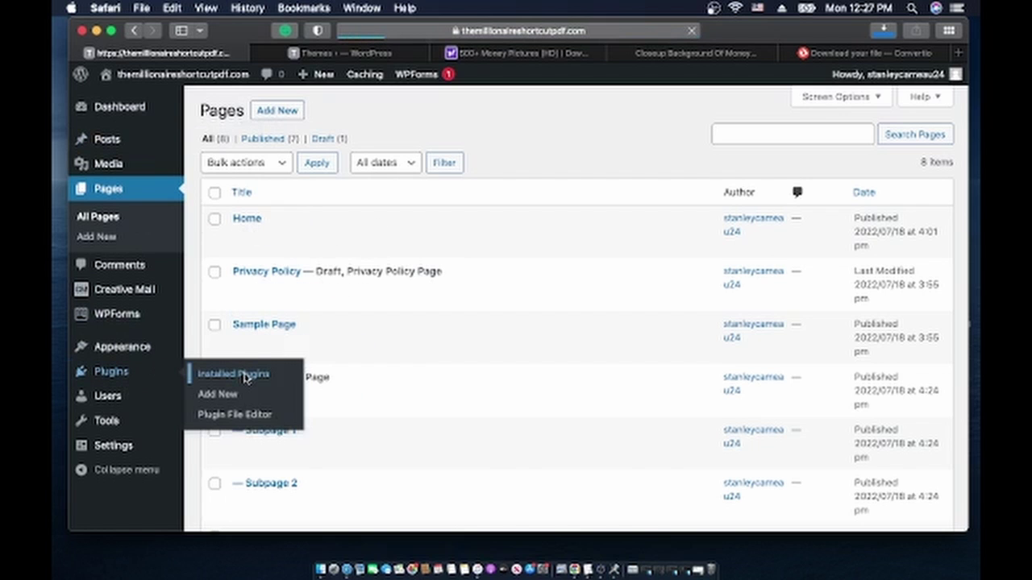
scroll(416, 385, "down", 2)
scroll(416, 385, "up", 2)
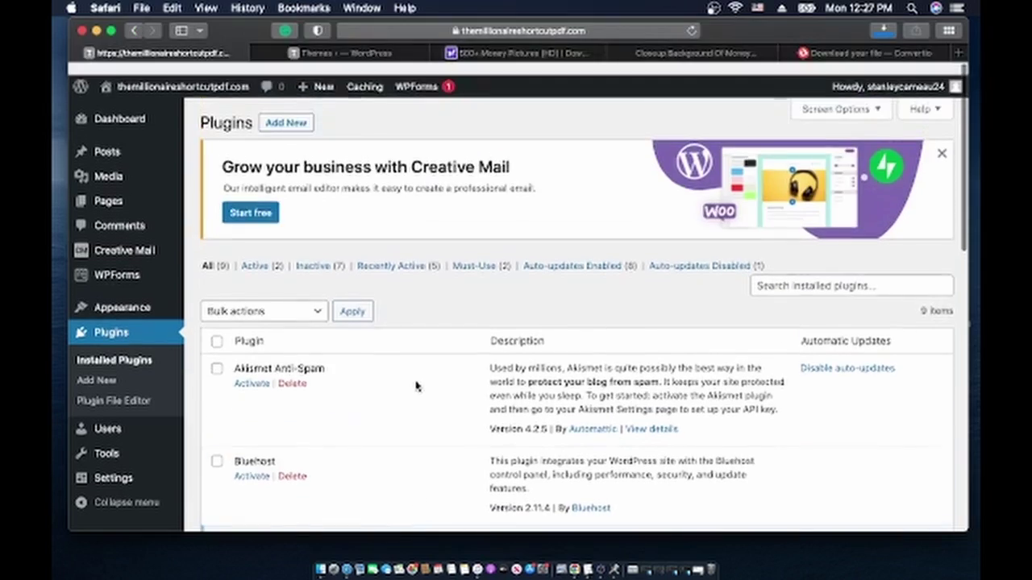
scroll(416, 385, "down", 5)
scroll(416, 385, "up", 5)
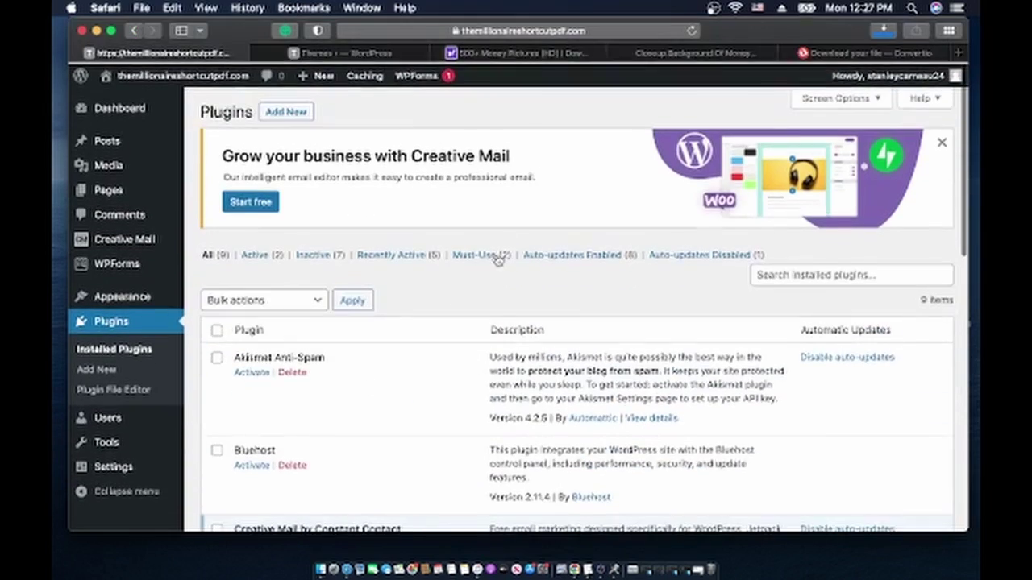
left_click(286, 110)
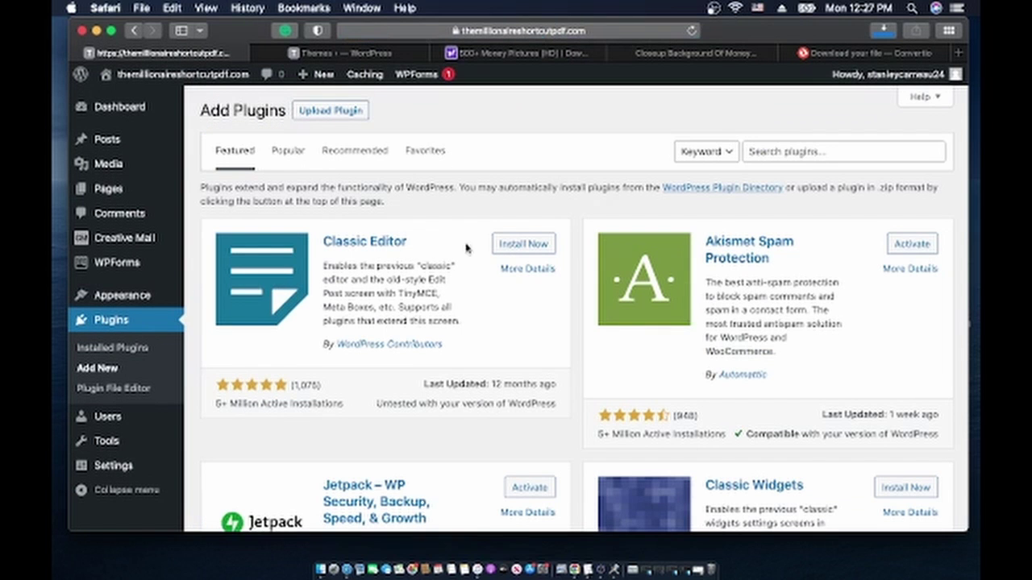
left_click(513, 248)
left_click(537, 242)
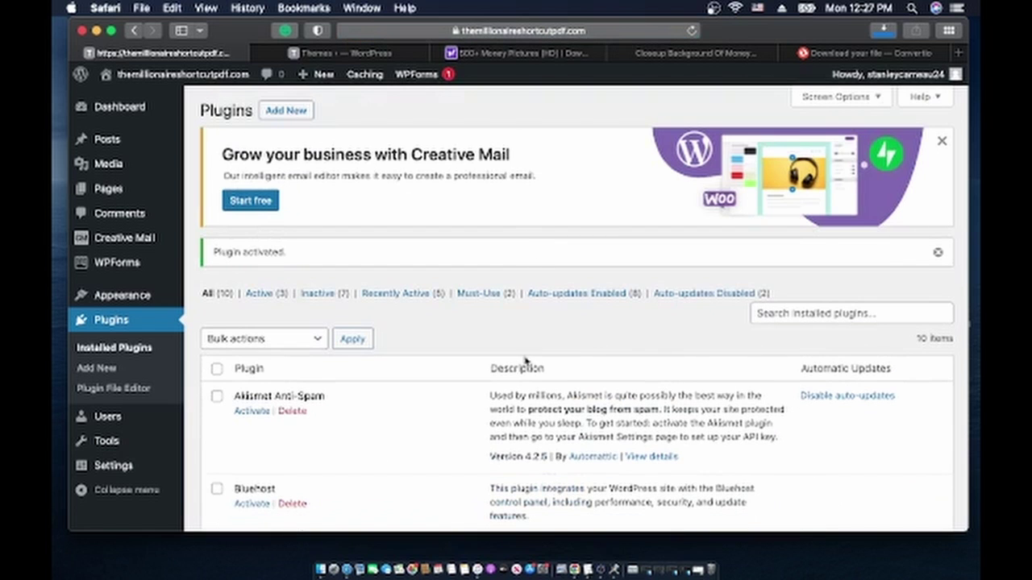
scroll(526, 361, "down", 10)
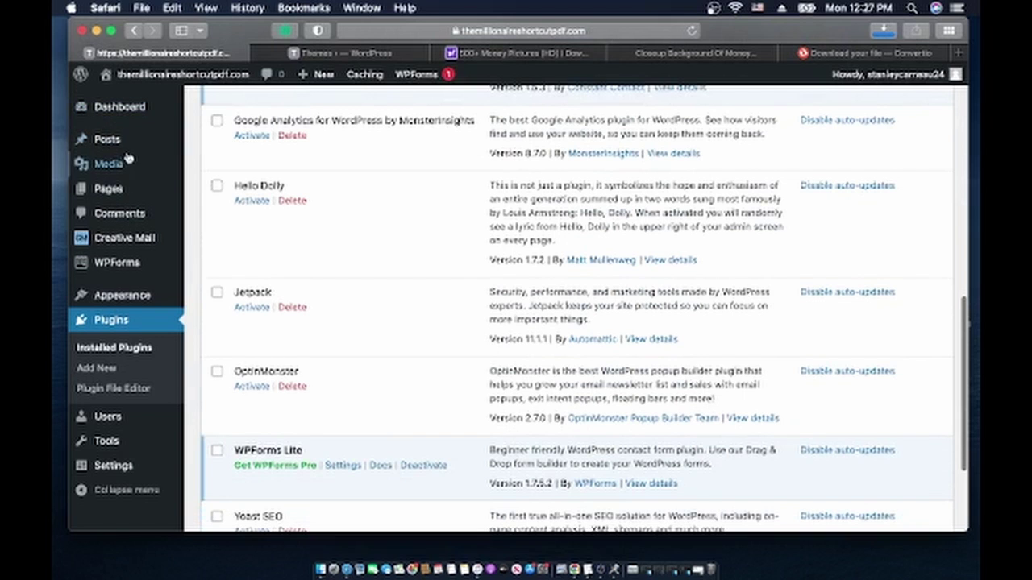
Open Sample Page for editing in the classic editor and look through its existing content
mouse_move(113, 189)
left_click(212, 190)
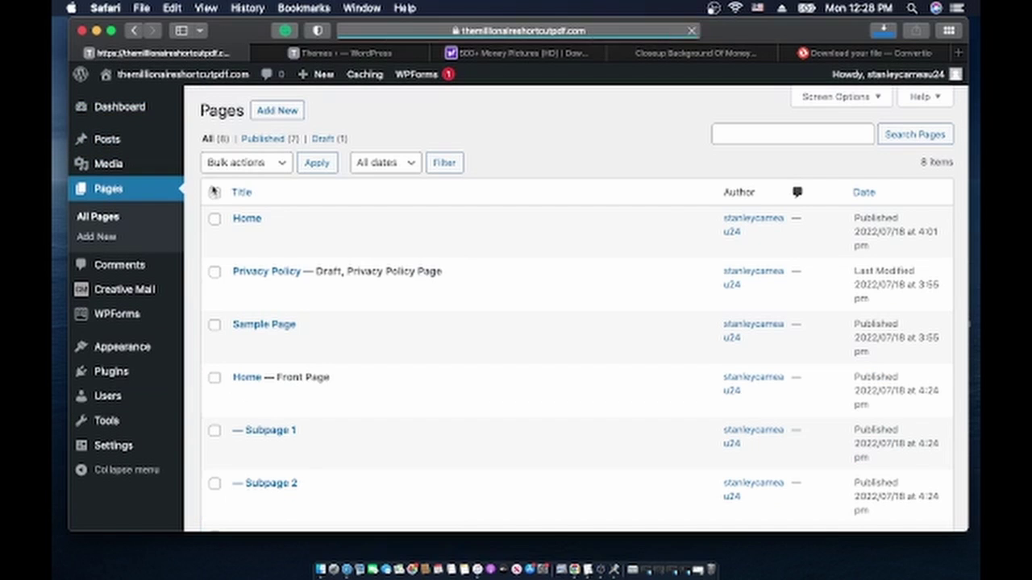
mouse_move(300, 325)
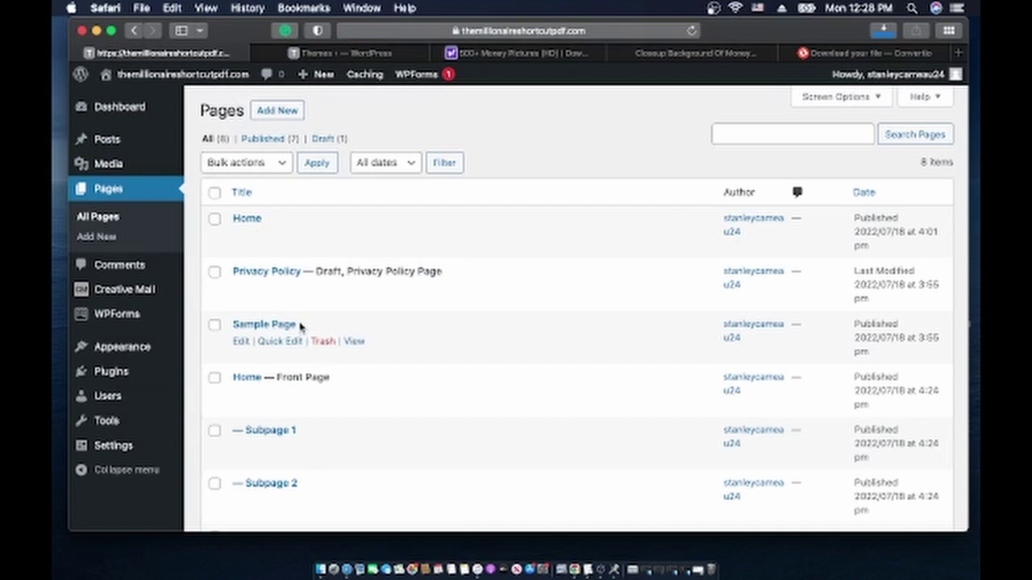
left_click(241, 342)
scroll(406, 373, "down", 2)
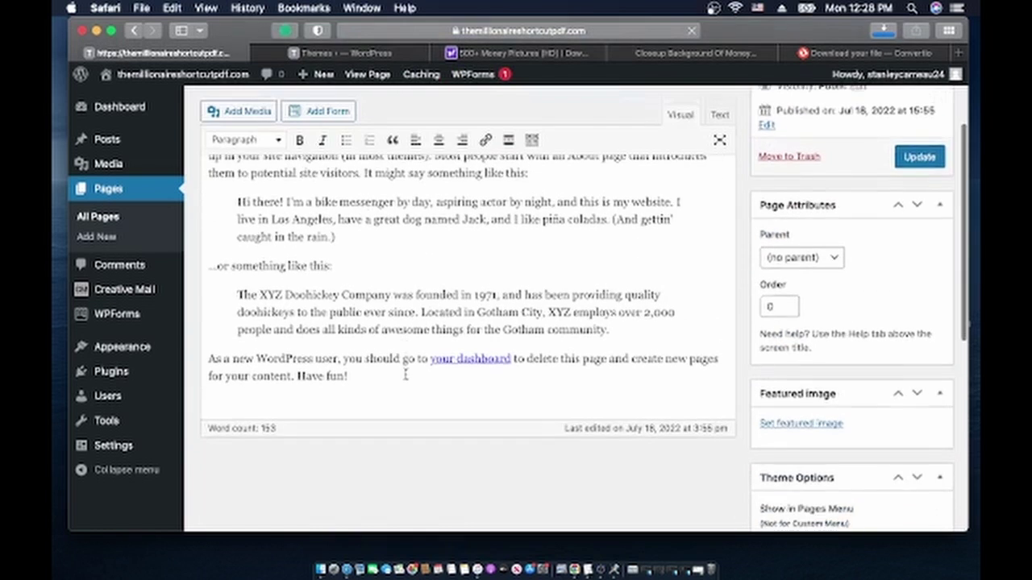
scroll(406, 373, "down", 2)
scroll(405, 373, "up", 4)
scroll(403, 376, "down", 1)
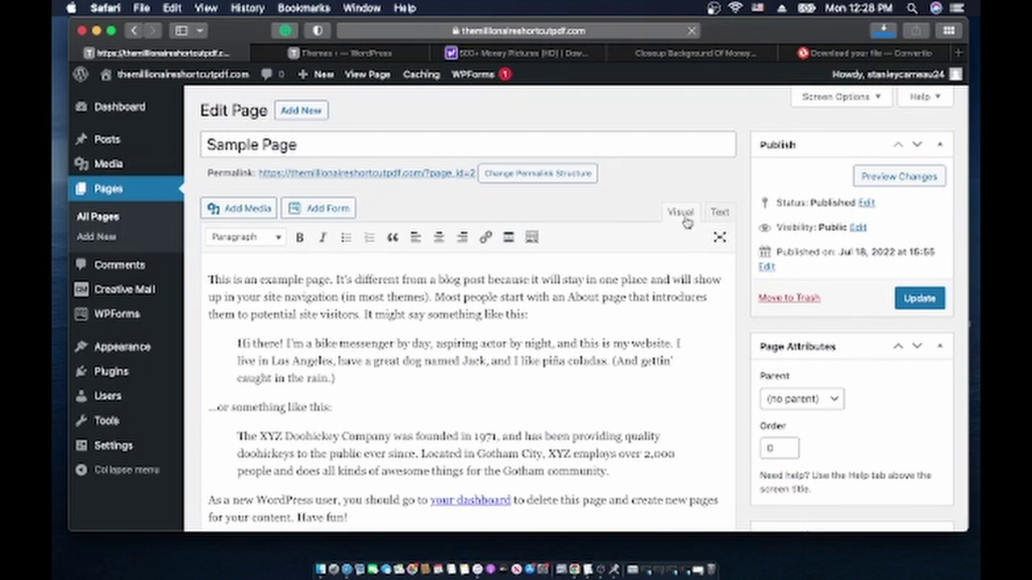
Show Sample Page's content as HTML text and replace all of it with the copied AWEBER.txt opt-in code
left_click(720, 212)
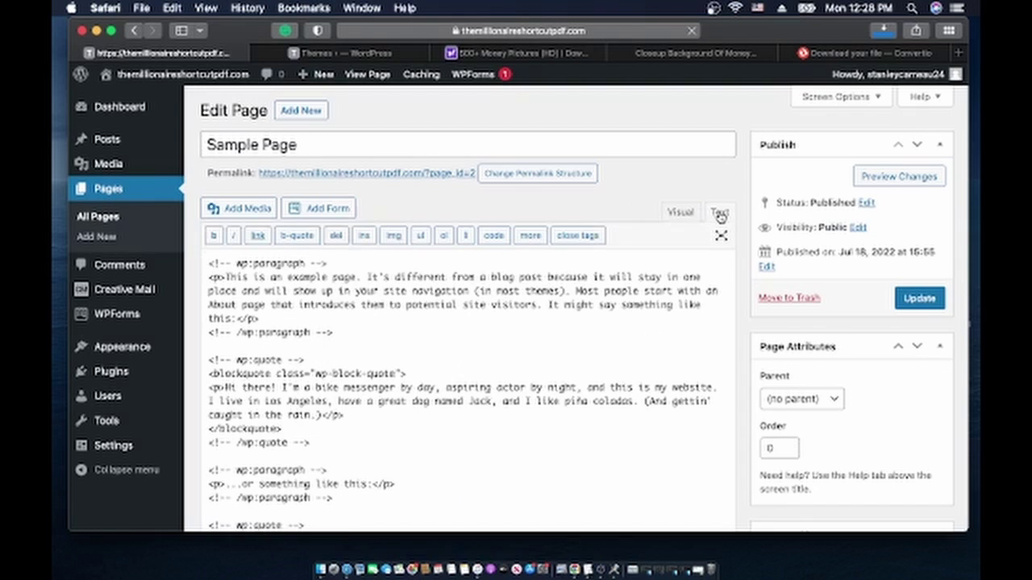
triple_click(452, 388)
key("super+a")
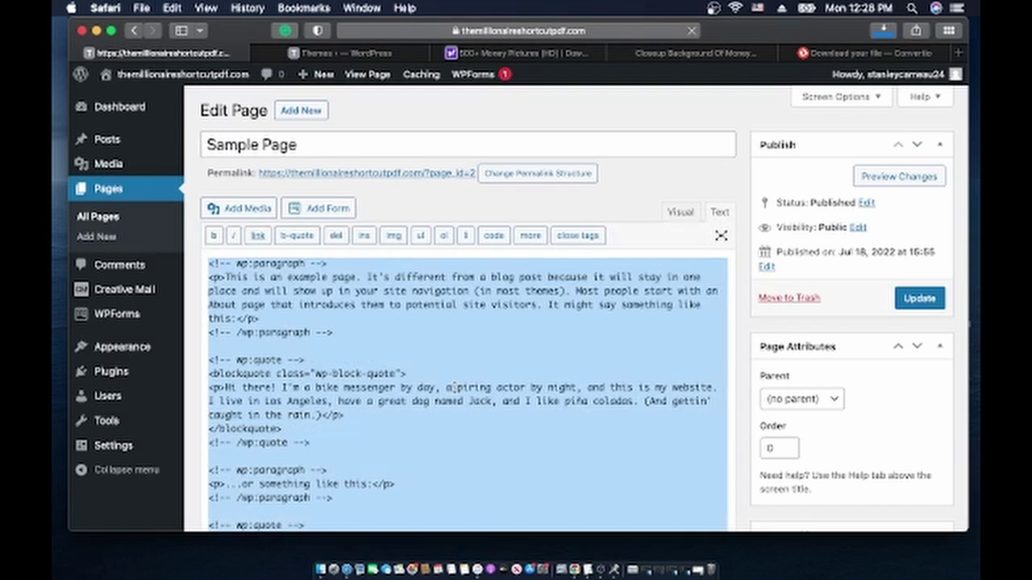
key("BackSpace")
key("super+v")
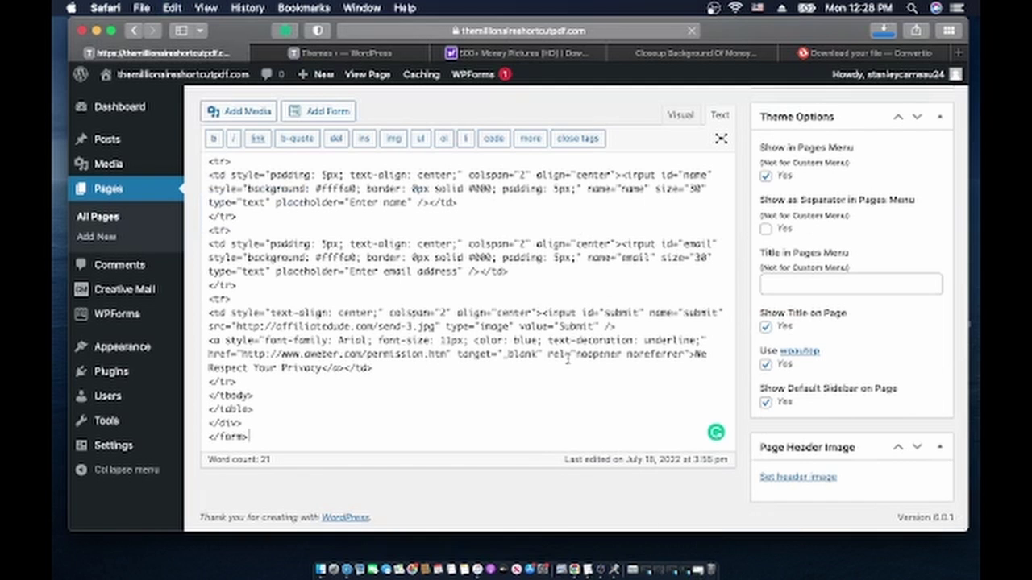
Switch Sample Page to the visual view and examine the opt-in layout from the headline down to the name and email form
scroll(613, 266, "up", 3)
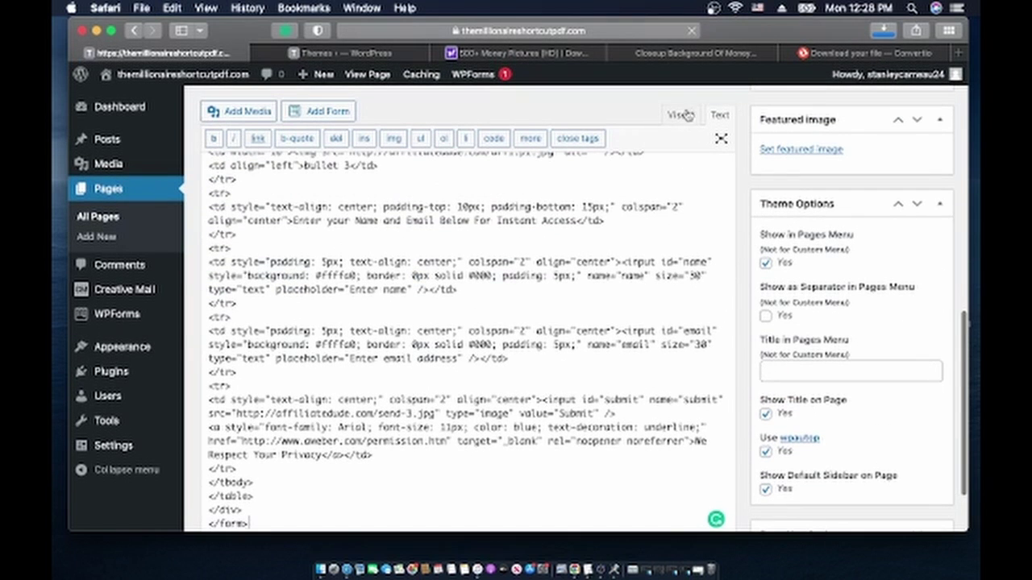
left_click(682, 115)
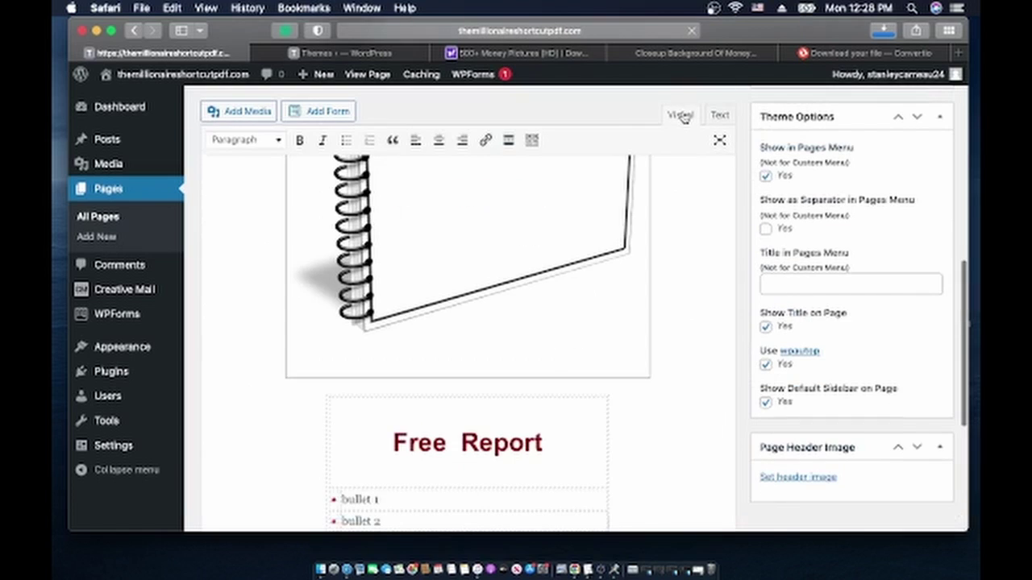
scroll(540, 359, "up", 4)
scroll(537, 360, "up", 5)
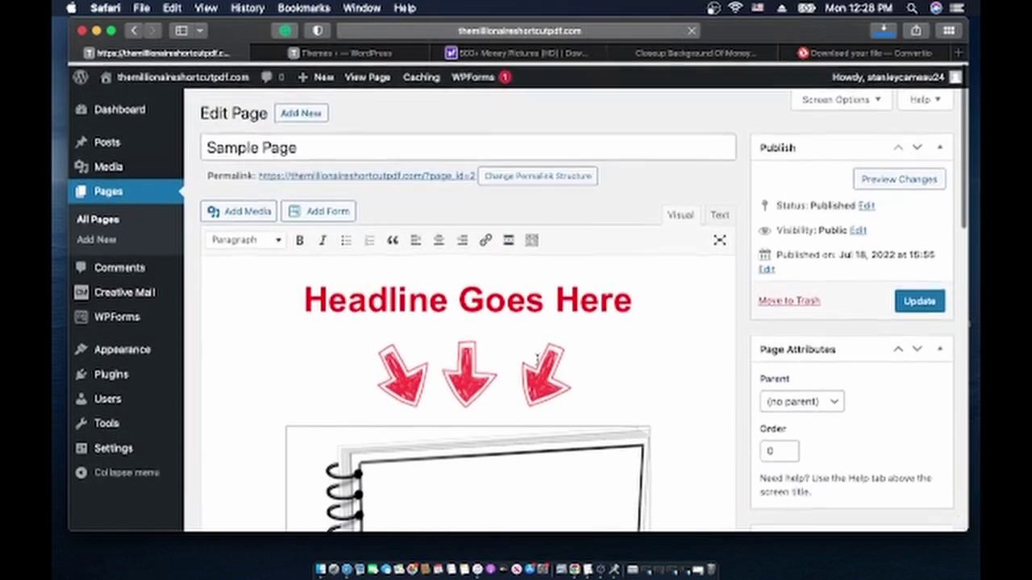
scroll(537, 360, "down", 10)
scroll(537, 359, "up", 10)
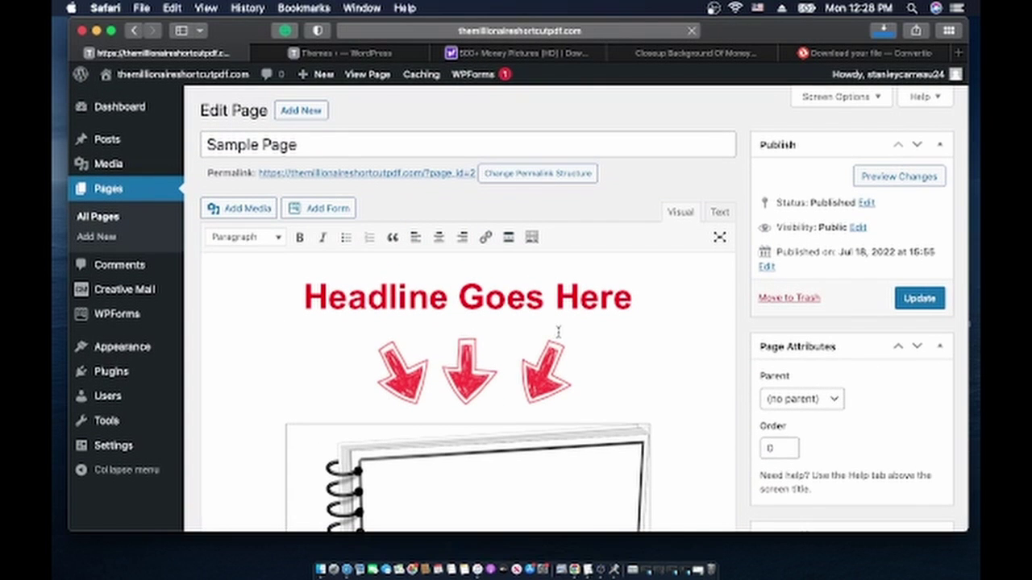
scroll(499, 318, "down", 8)
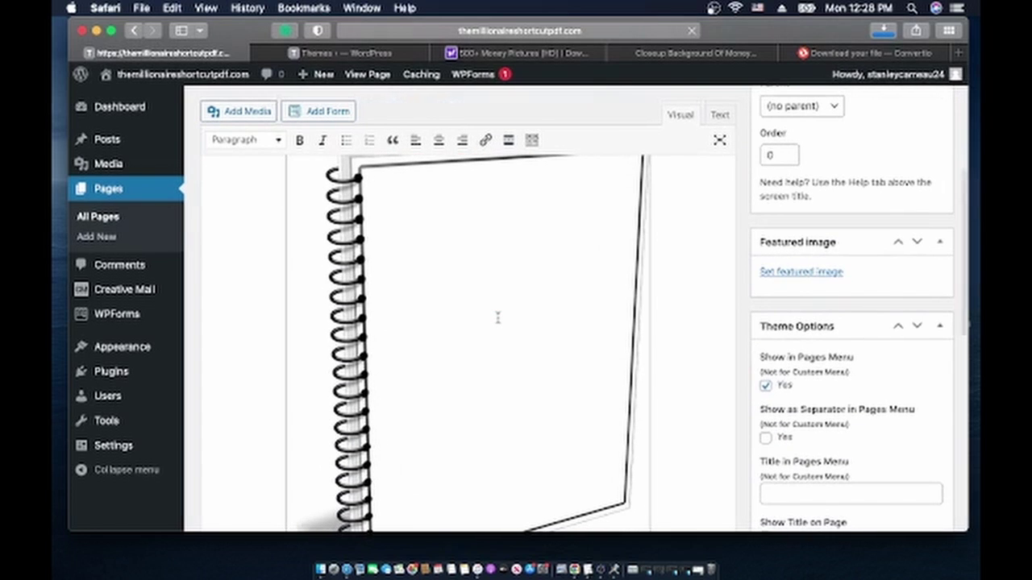
scroll(498, 319, "down", 5)
scroll(497, 318, "down", 3)
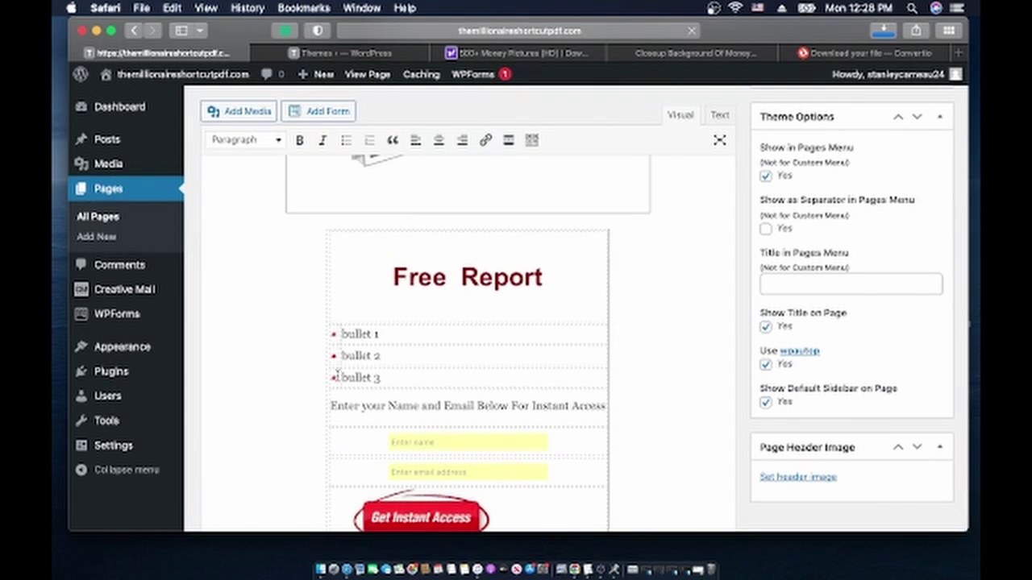
scroll(473, 414, "down", 4)
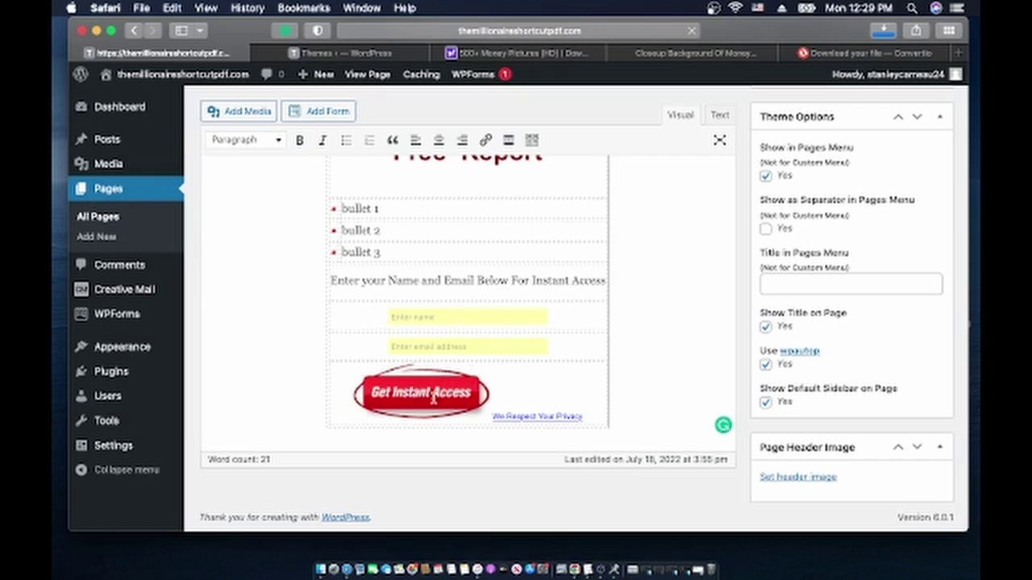
scroll(487, 287, "up", 5)
scroll(486, 291, "up", 6)
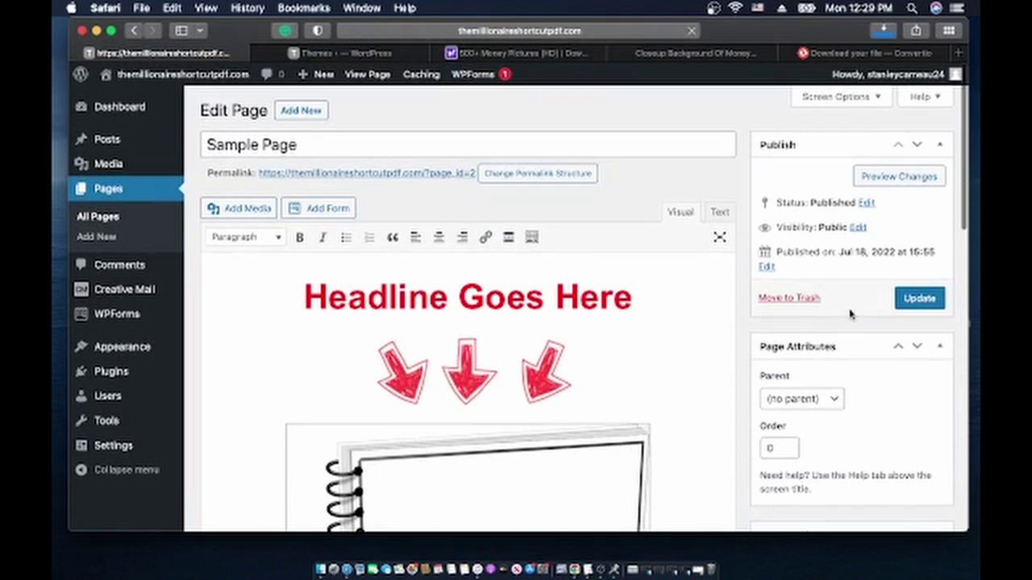
Update the published Sample Page, switch to Chrome and reload the site's homepage to check it
left_click(915, 300)
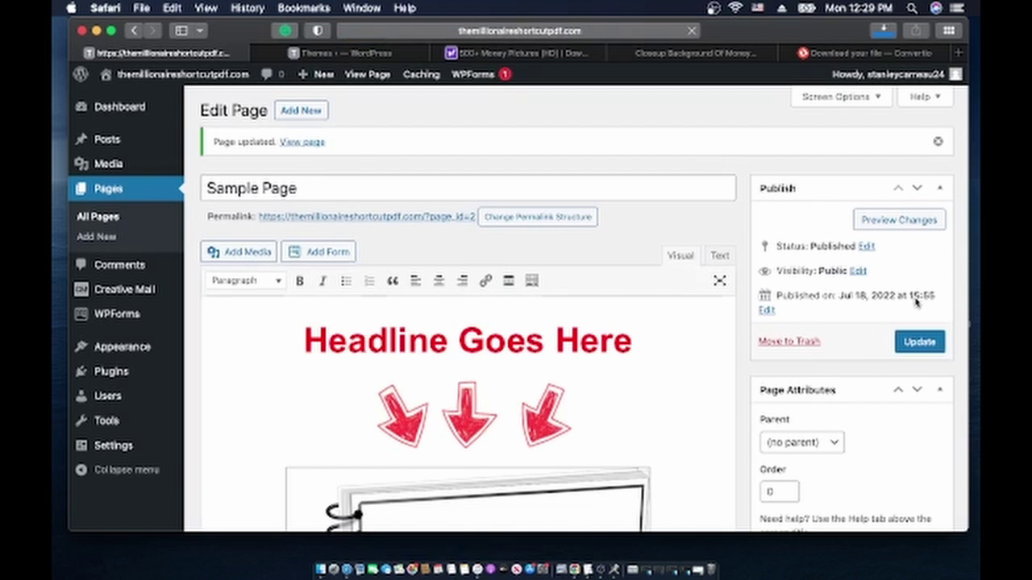
left_click(574, 569)
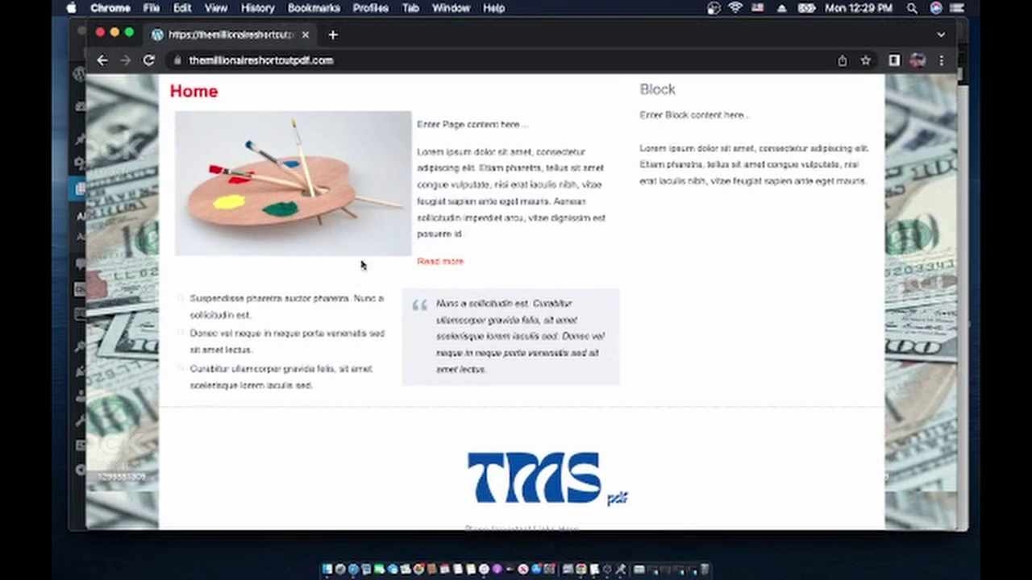
scroll(479, 355, "down", 2)
scroll(479, 354, "up", 2)
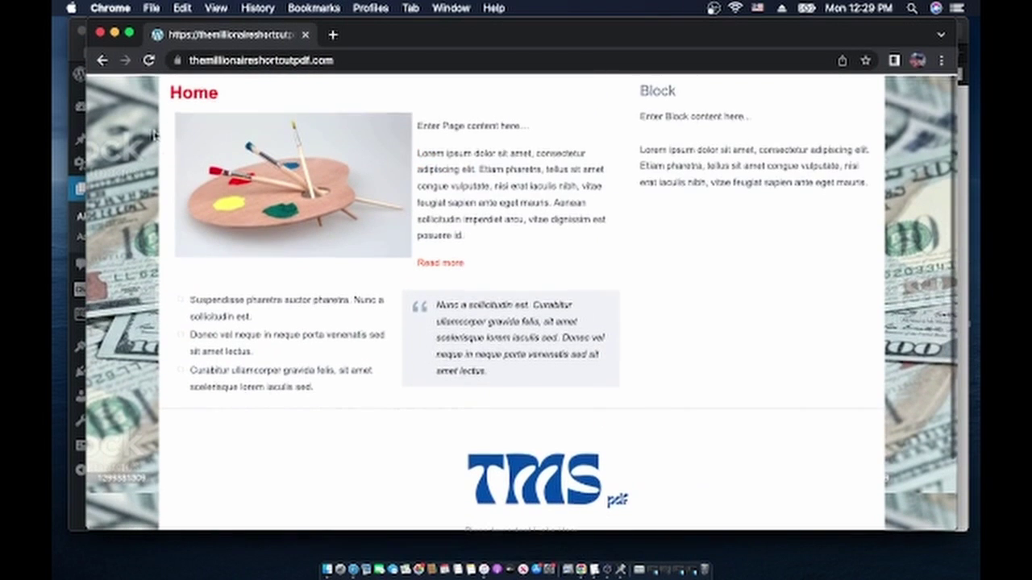
left_click(149, 61)
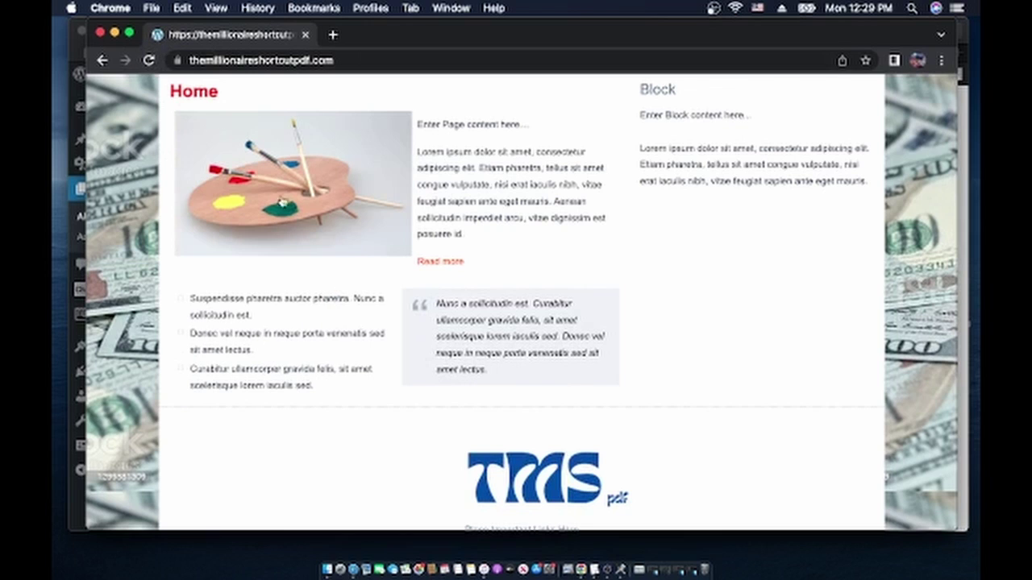
left_click(148, 61)
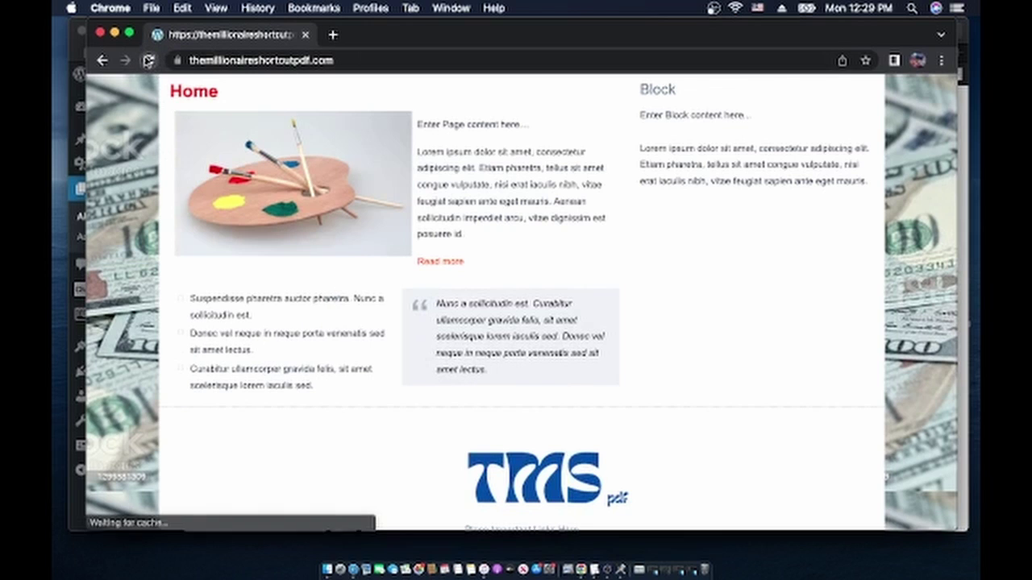
scroll(417, 233, "down", 2)
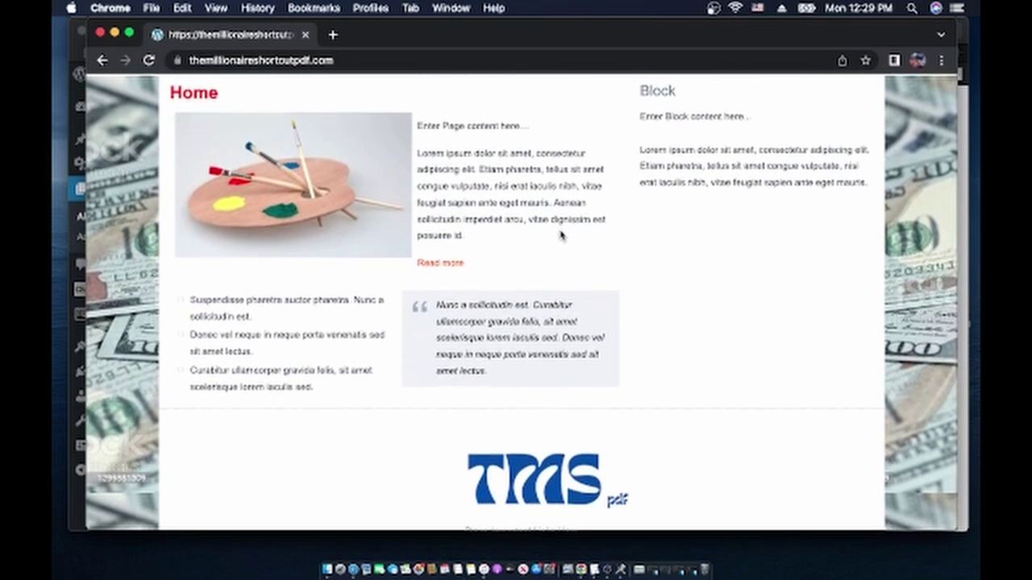
Back in Safari, open the first Home page in the page list for editing and look through its placeholder content
left_click(352, 569)
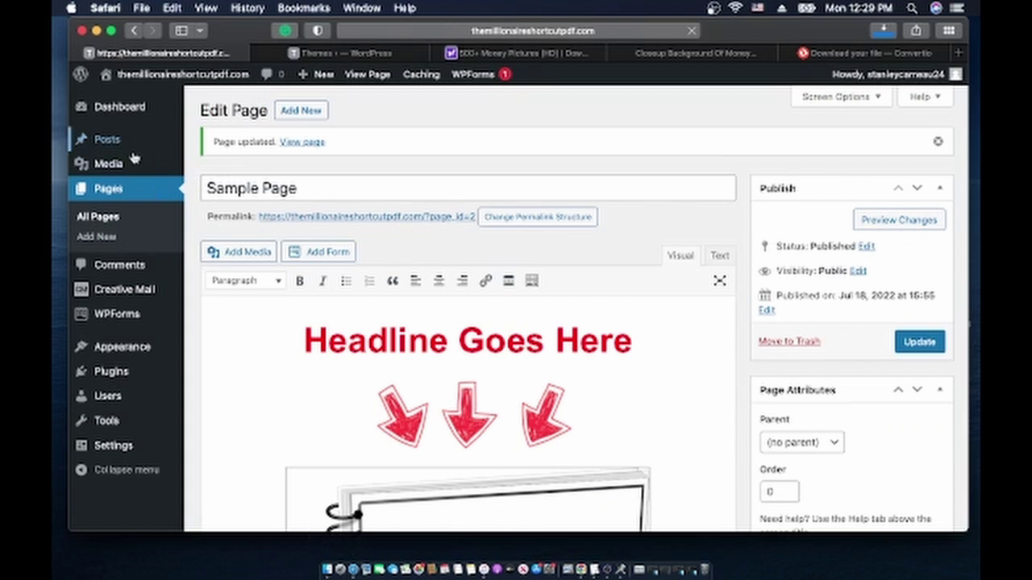
left_click(105, 218)
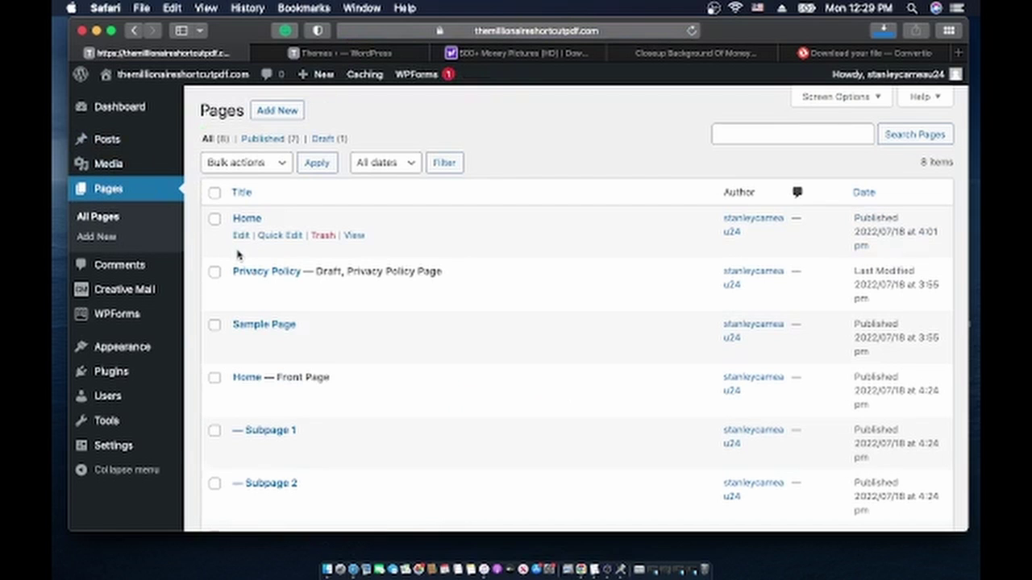
left_click(239, 235)
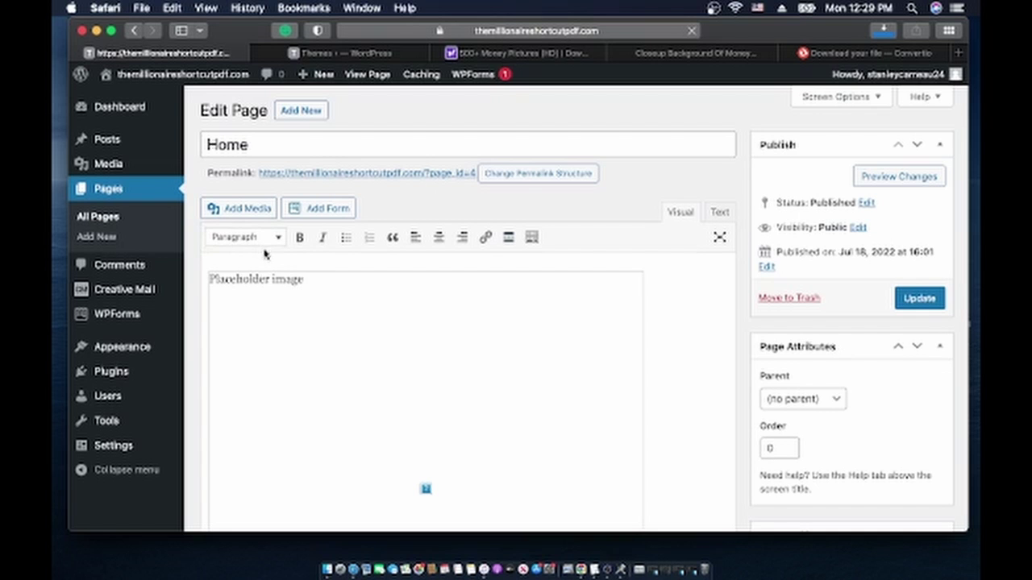
scroll(353, 379, "down", 7)
scroll(352, 377, "up", 8)
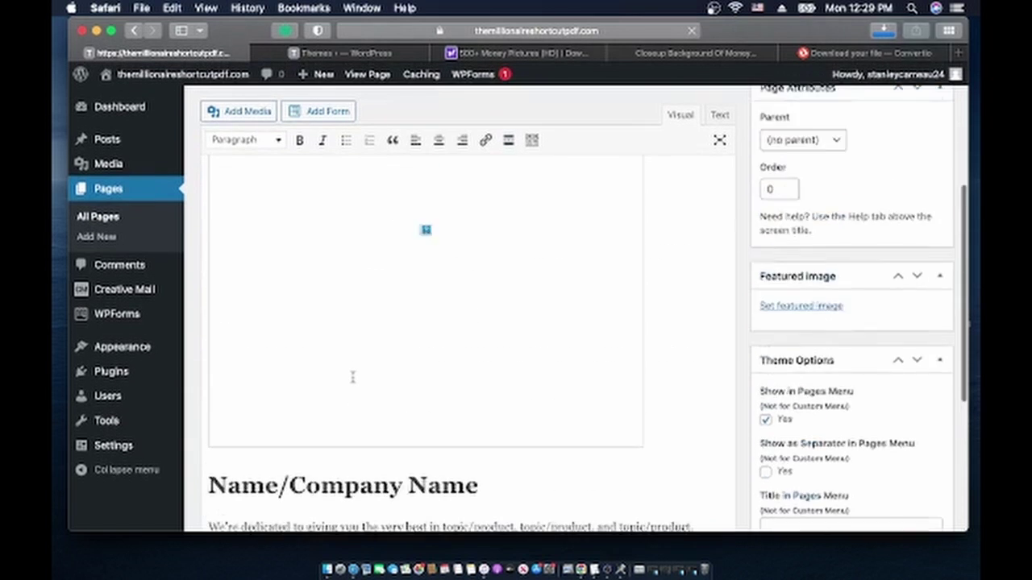
scroll(352, 377, "down", 6)
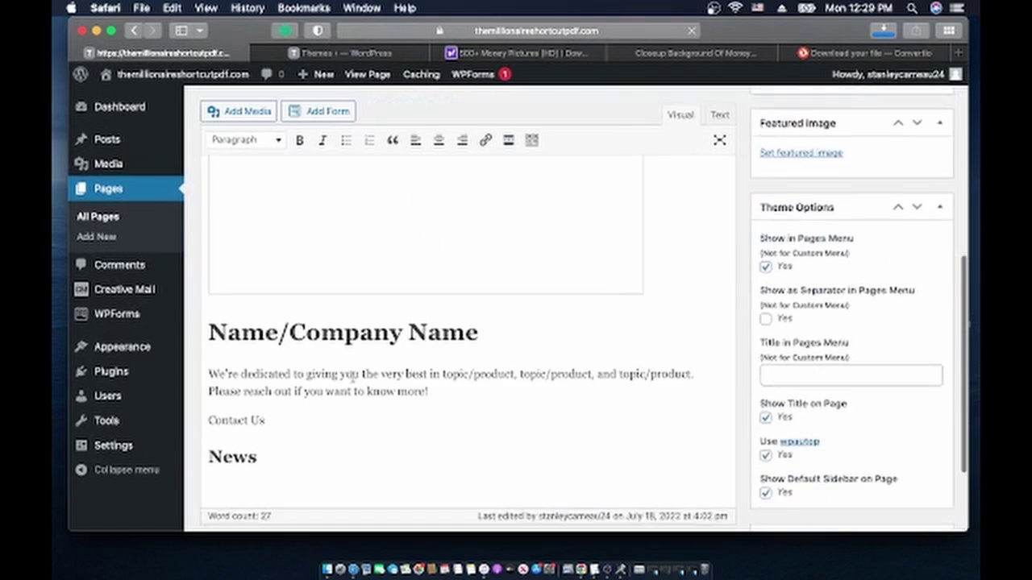
scroll(352, 379, "up", 3)
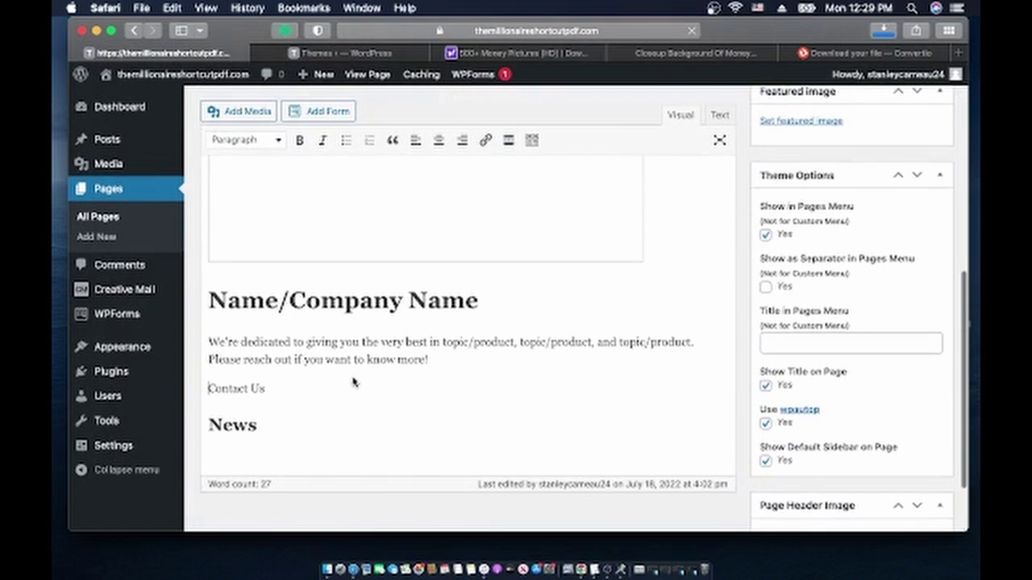
scroll(352, 382, "up", 10)
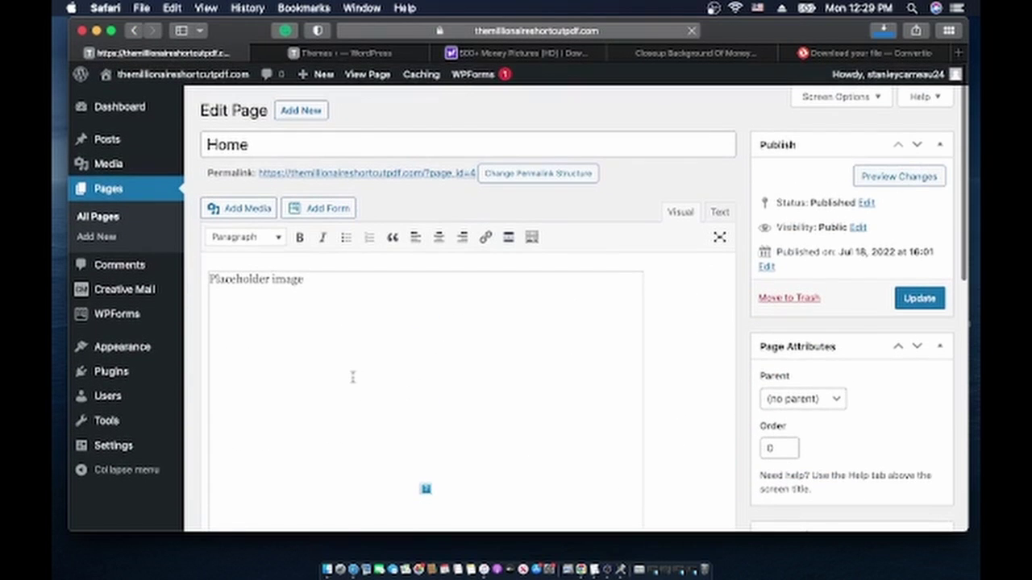
Delete all of the Home page's content and paste the copied opt-in code in its place as HTML text
left_click(352, 377)
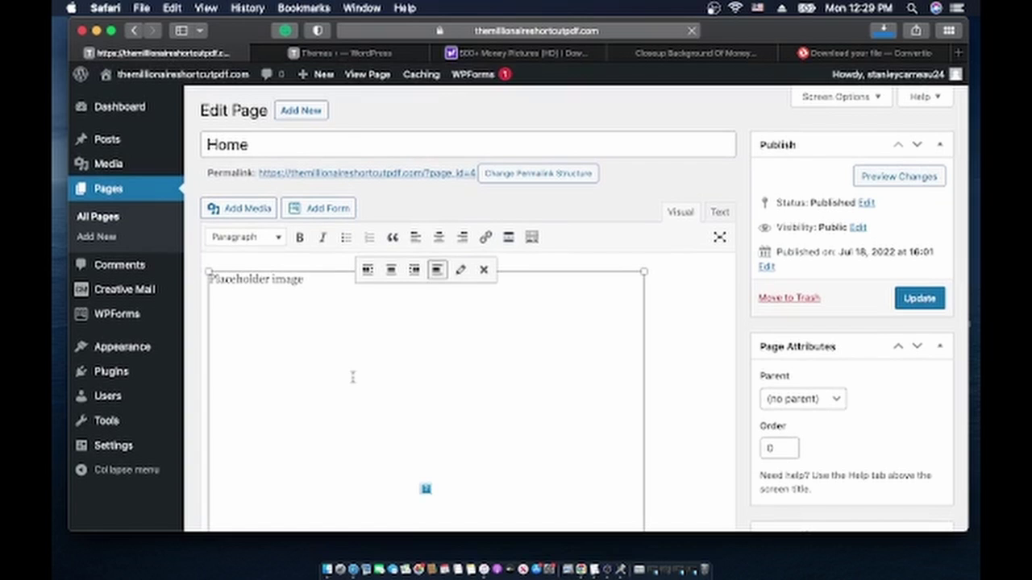
key("BackSpace")
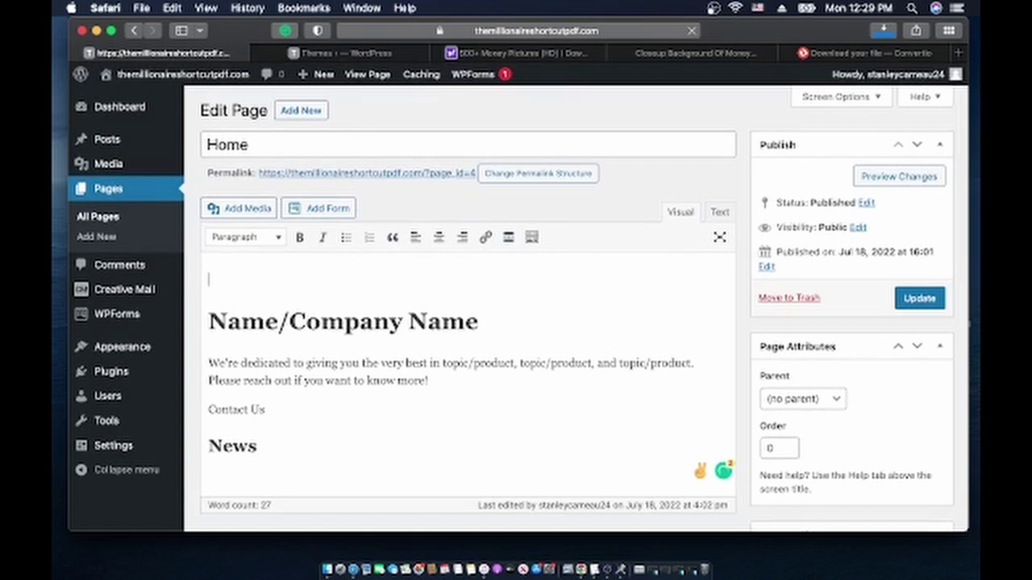
key("super+a")
key("BackSpace")
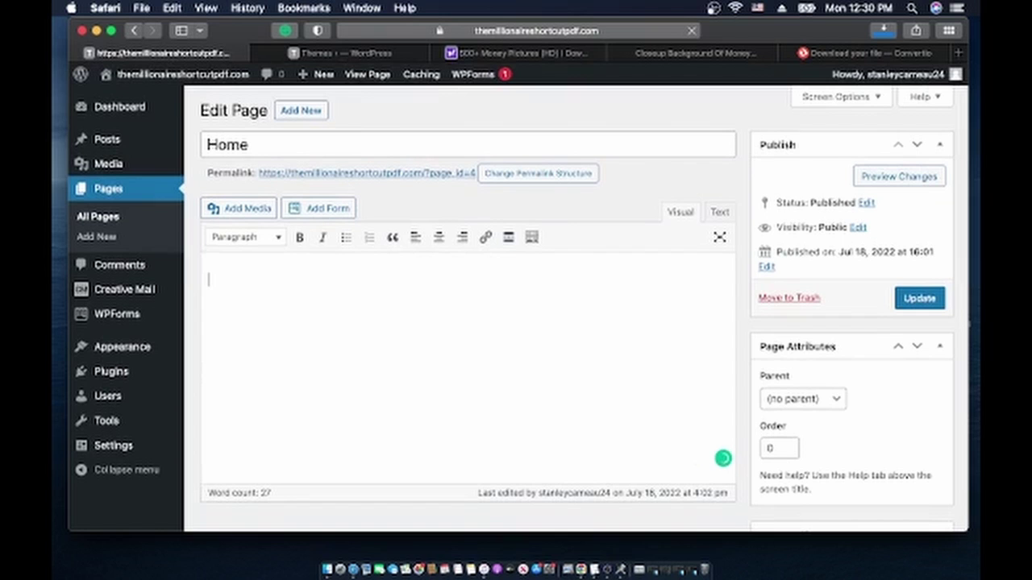
left_click(718, 212)
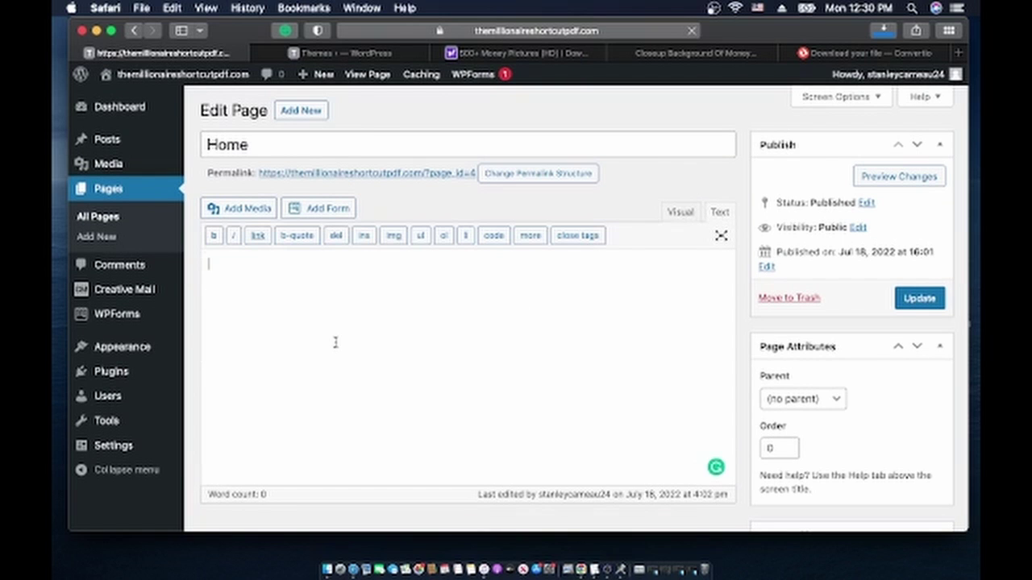
key("super+v")
scroll(594, 310, "up", 5)
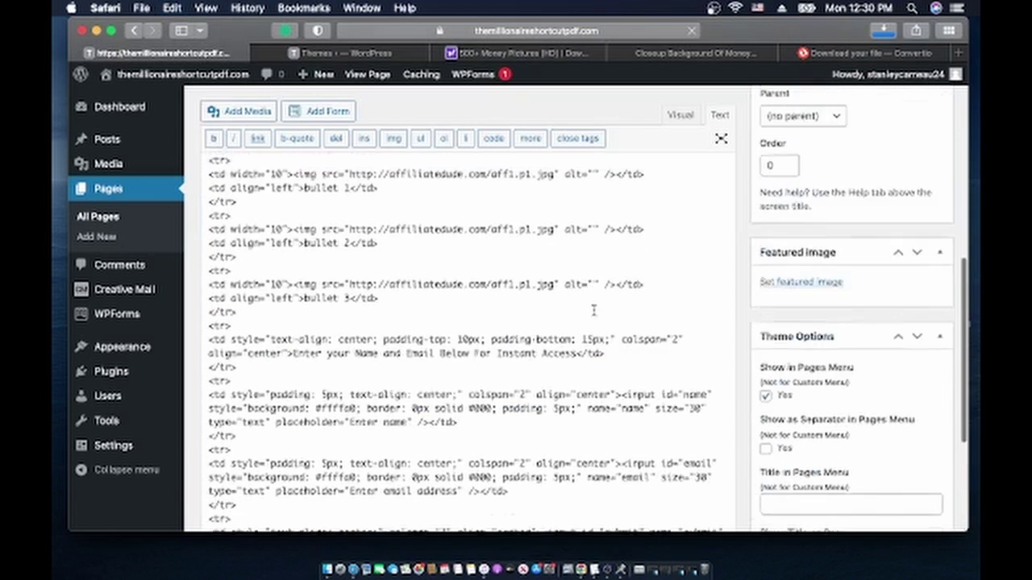
Show the Home page's opt-in layout in the visual view and update the published page
left_click(680, 115)
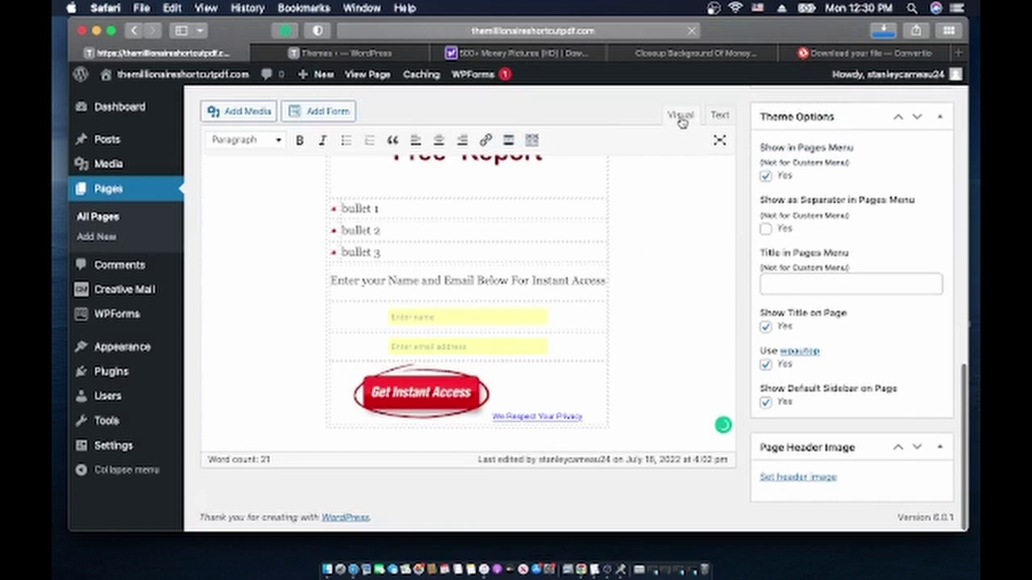
scroll(679, 119, "up", 10)
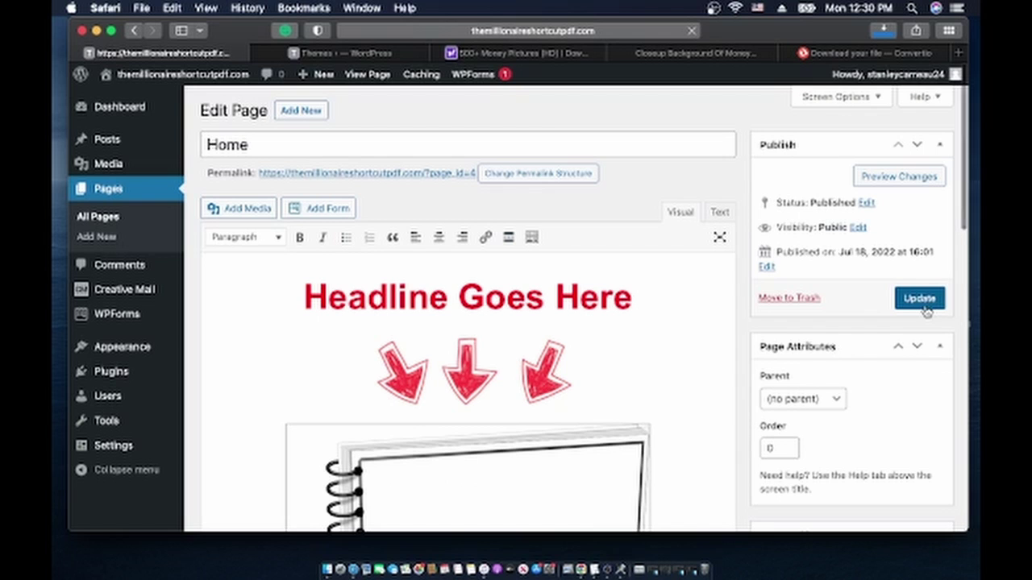
left_click(925, 300)
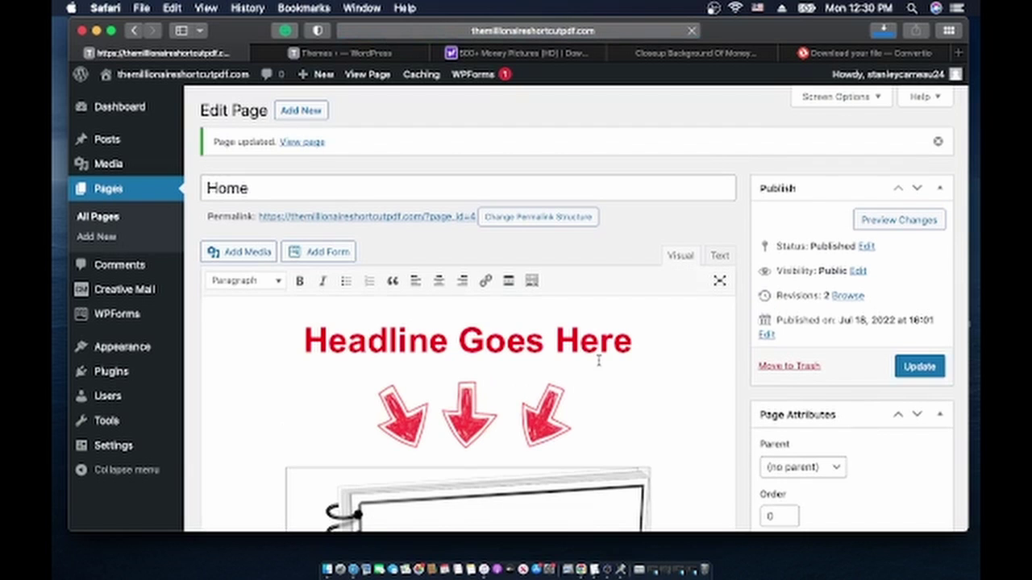
scroll(598, 361, "down", 10)
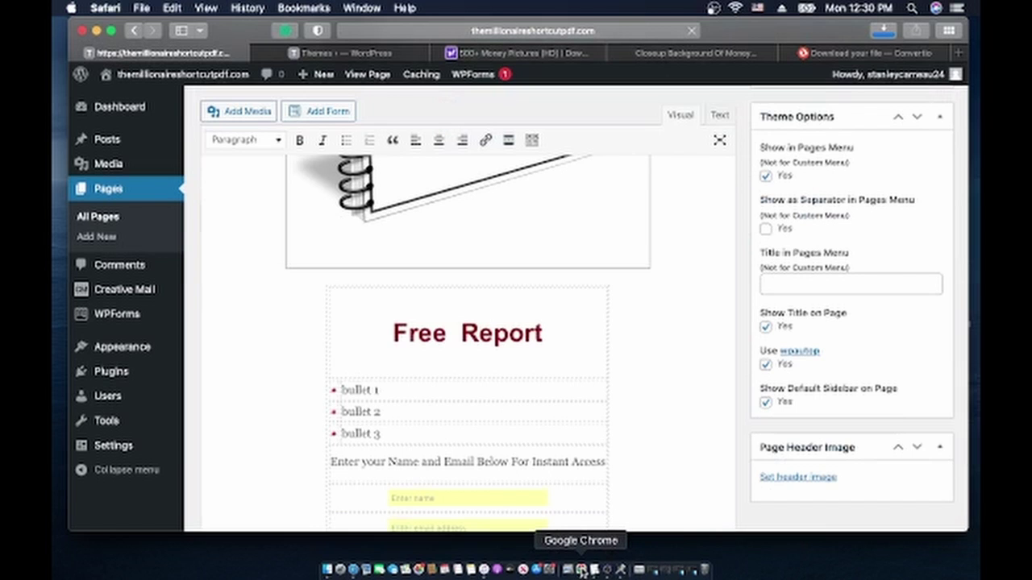
Switch to Chrome, reload the site's homepage and examine it from the Home content down to the footer
left_click(581, 570)
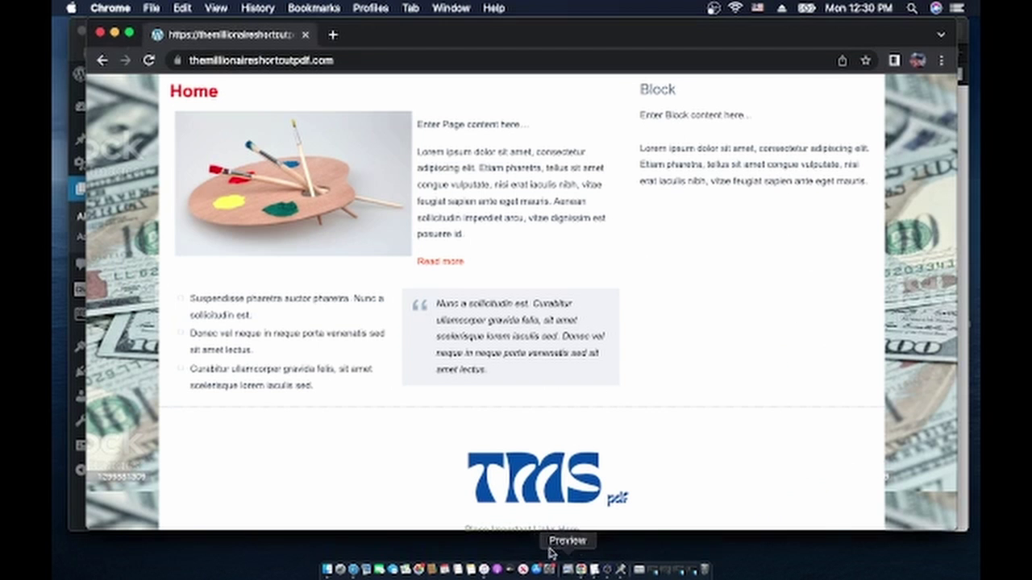
left_click(149, 59)
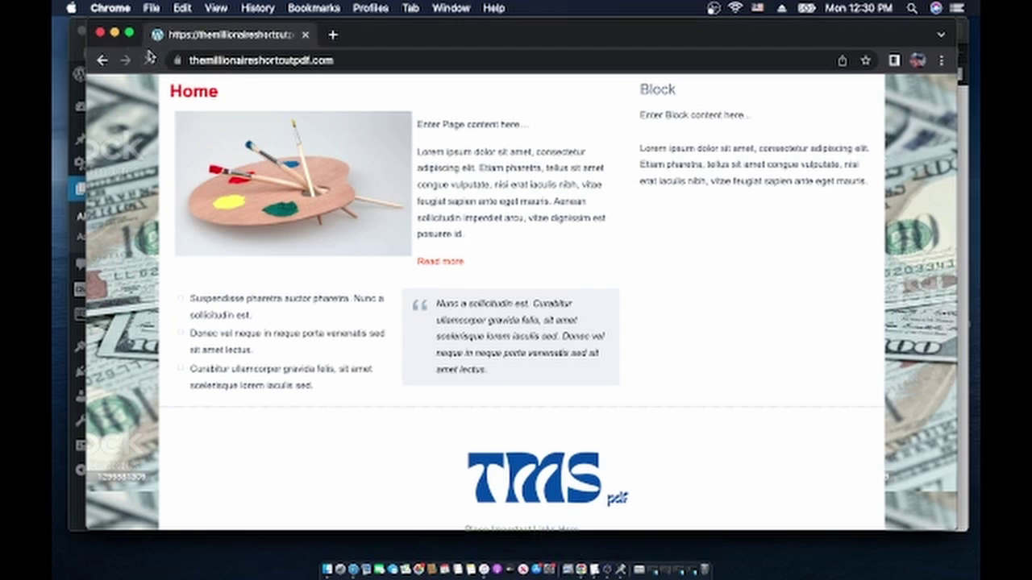
scroll(560, 482, "down", 3)
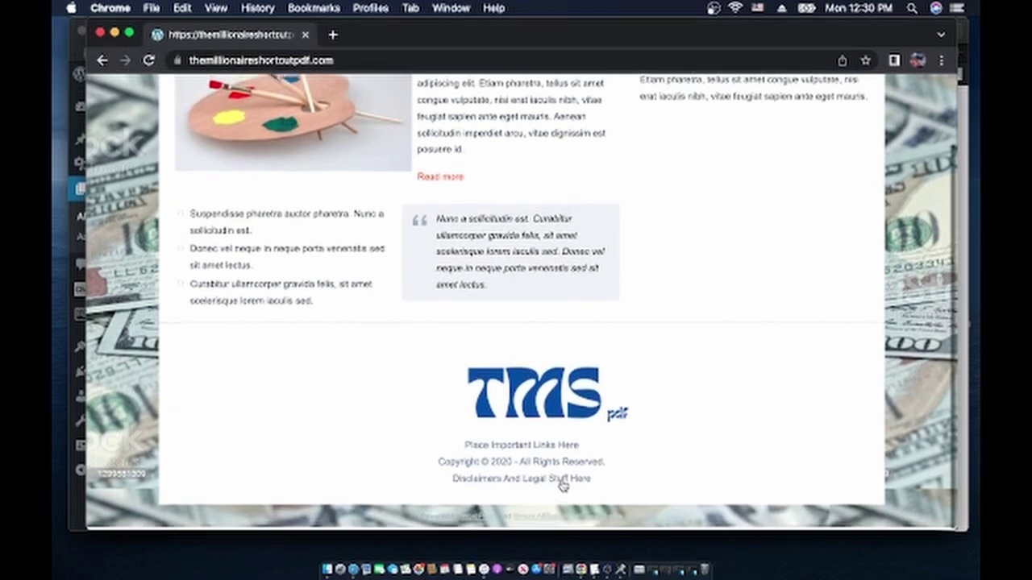
scroll(562, 484, "up", 2)
scroll(563, 483, "down", 2)
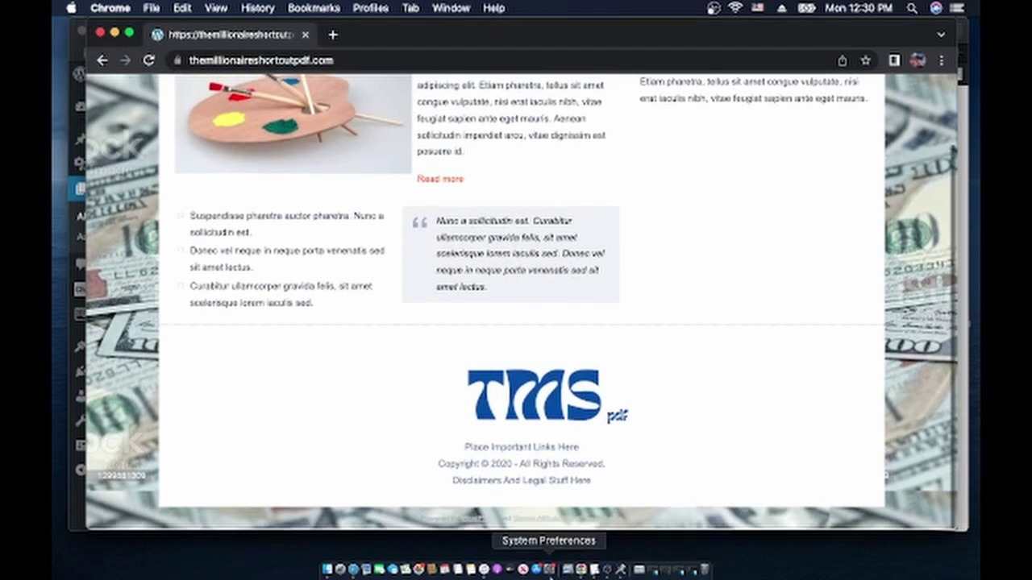
Back in Safari, open the Home page marked Front Page for editing and show its content in the visual view
left_click(353, 569)
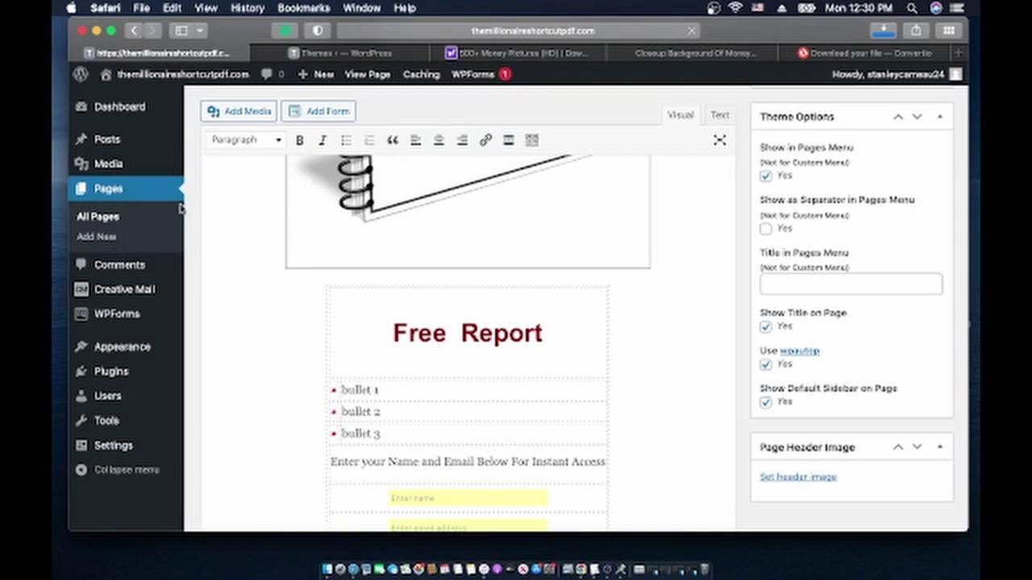
mouse_move(110, 140)
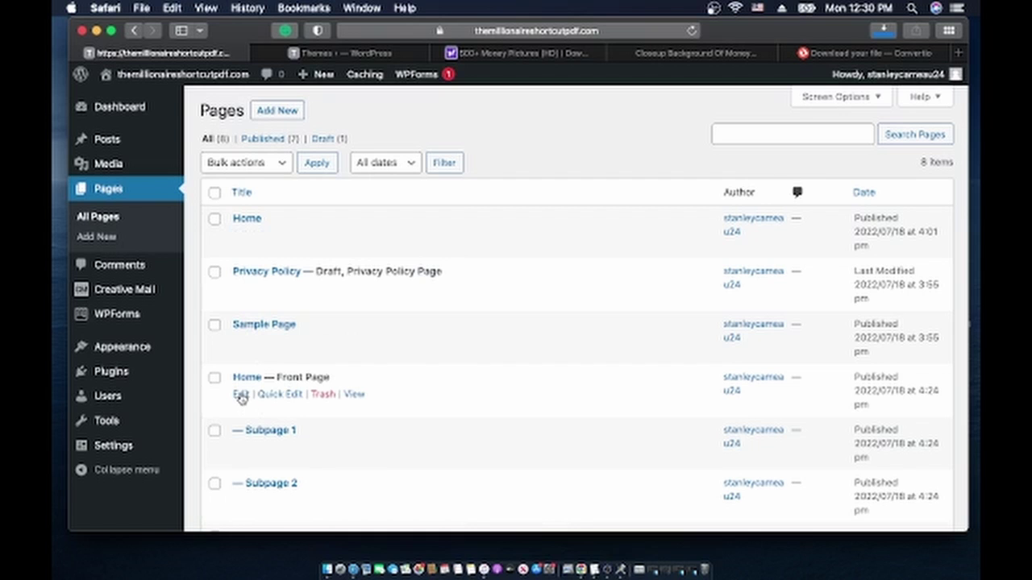
left_click(241, 394)
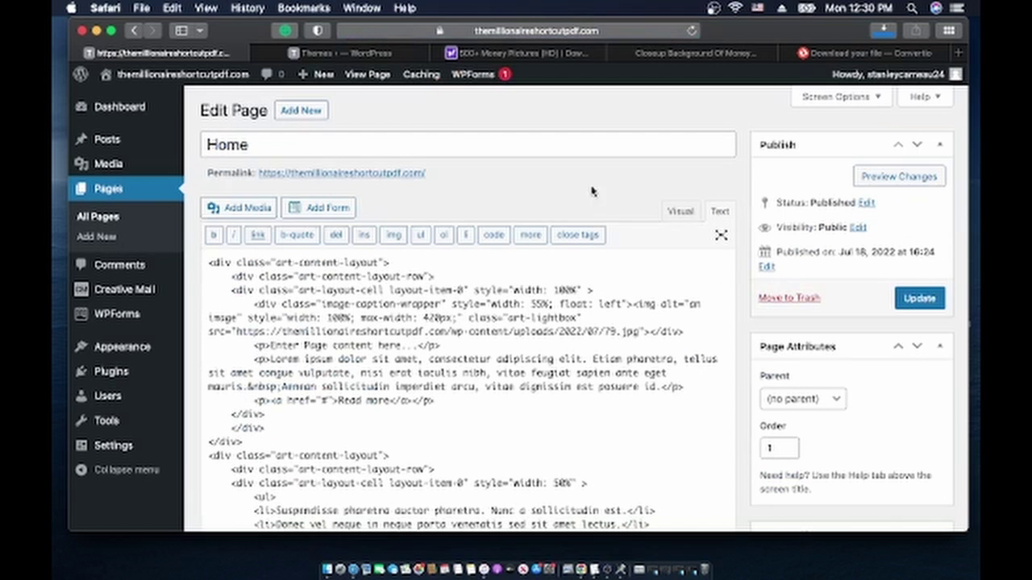
left_click(683, 211)
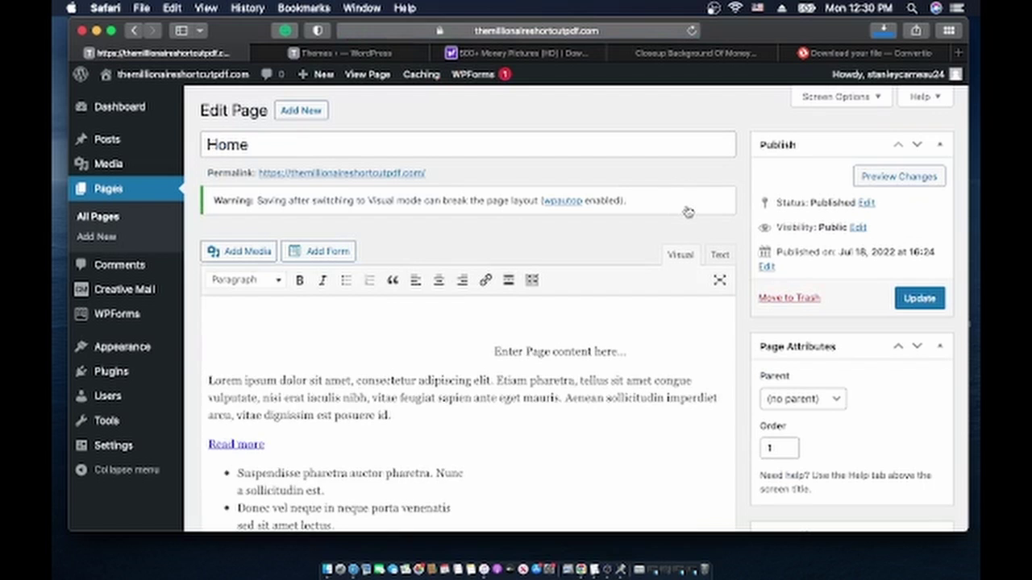
Examine the front page's existing content, from the paint palette image and sample text down to the closing paragraph
scroll(588, 430, "down", 5)
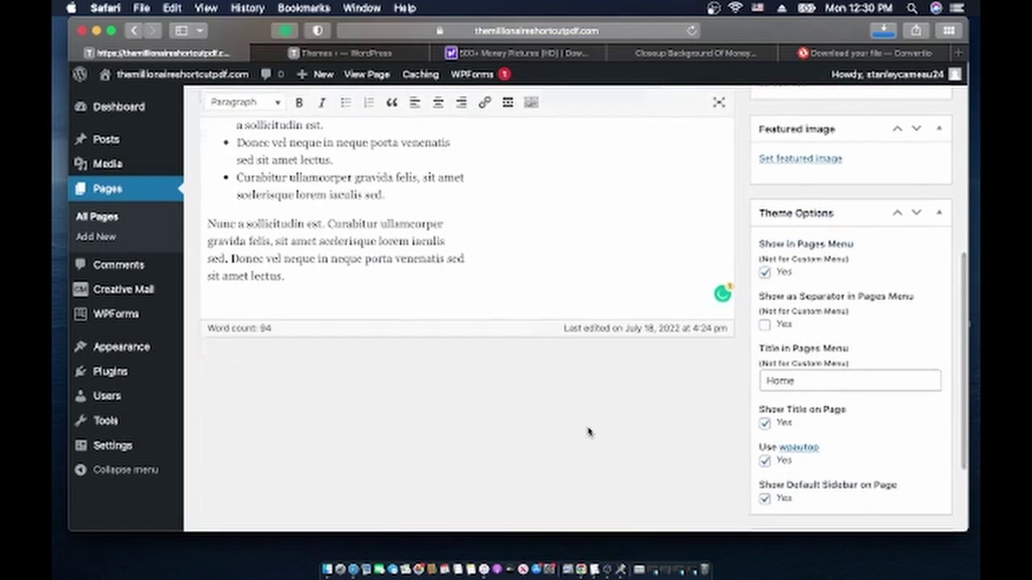
scroll(588, 430, "up", 5)
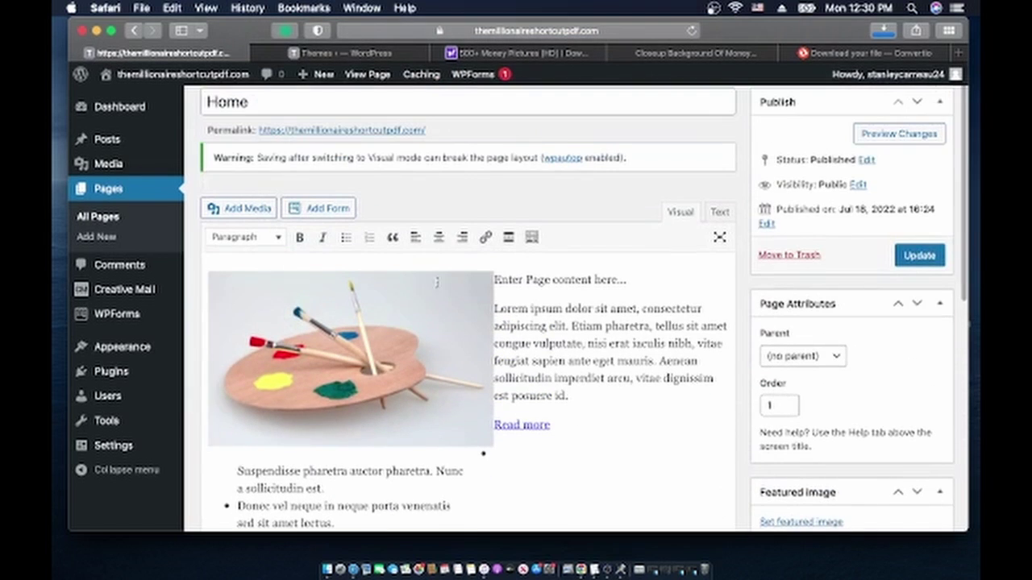
scroll(451, 413, "down", 5)
scroll(452, 412, "up", 6)
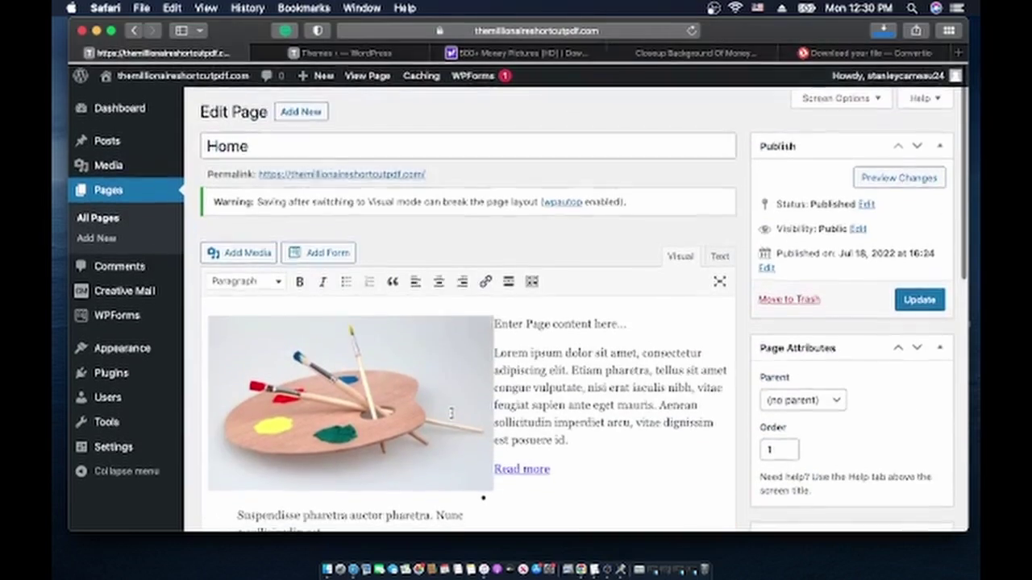
scroll(452, 413, "down", 5)
scroll(451, 415, "up", 5)
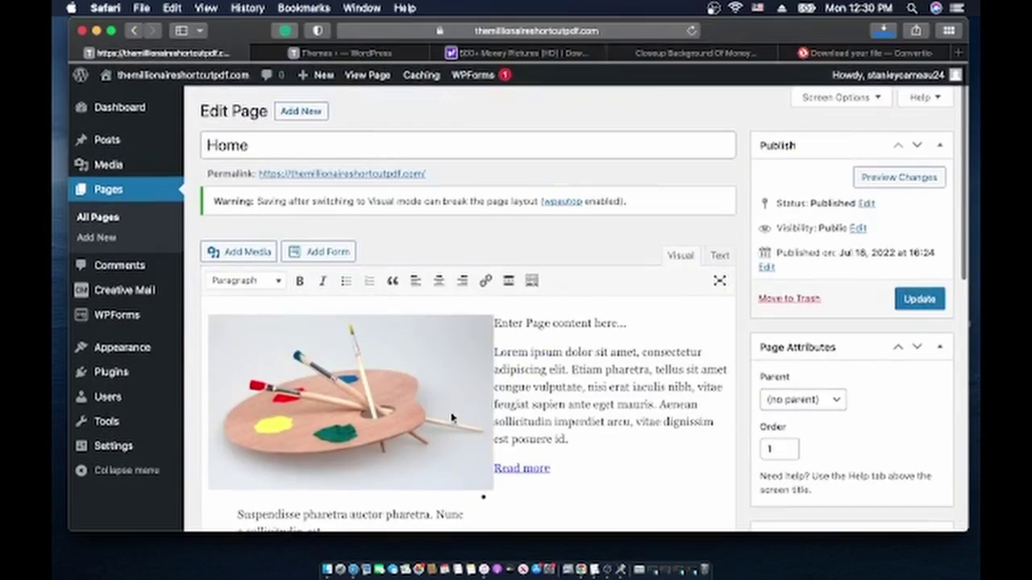
scroll(450, 416, "down", 1)
scroll(450, 416, "up", 1)
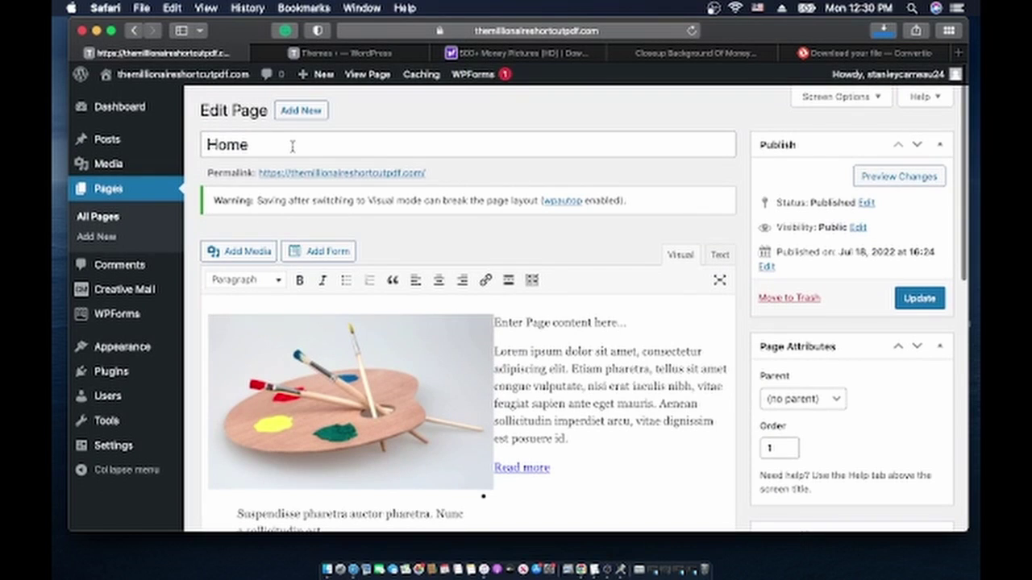
Replace the front page's title with "The millionaire shortcut pdf"
triple_click(292, 146)
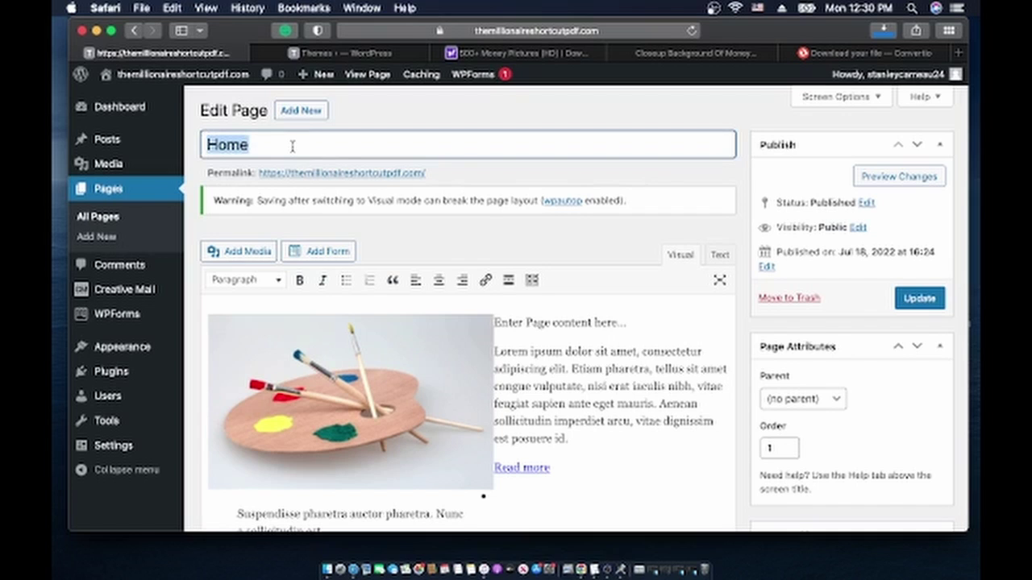
type("The mi")
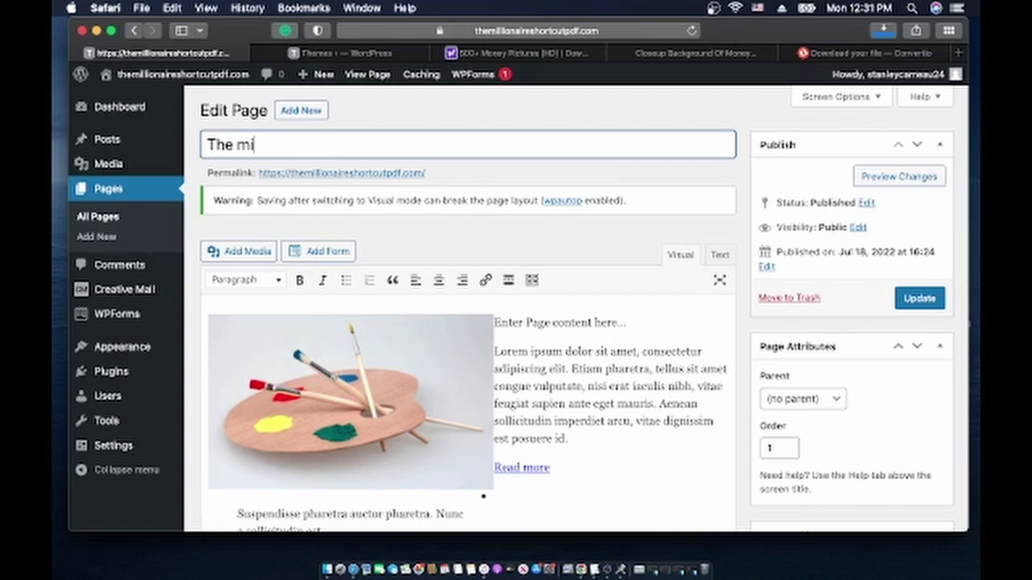
type("llionaire shor")
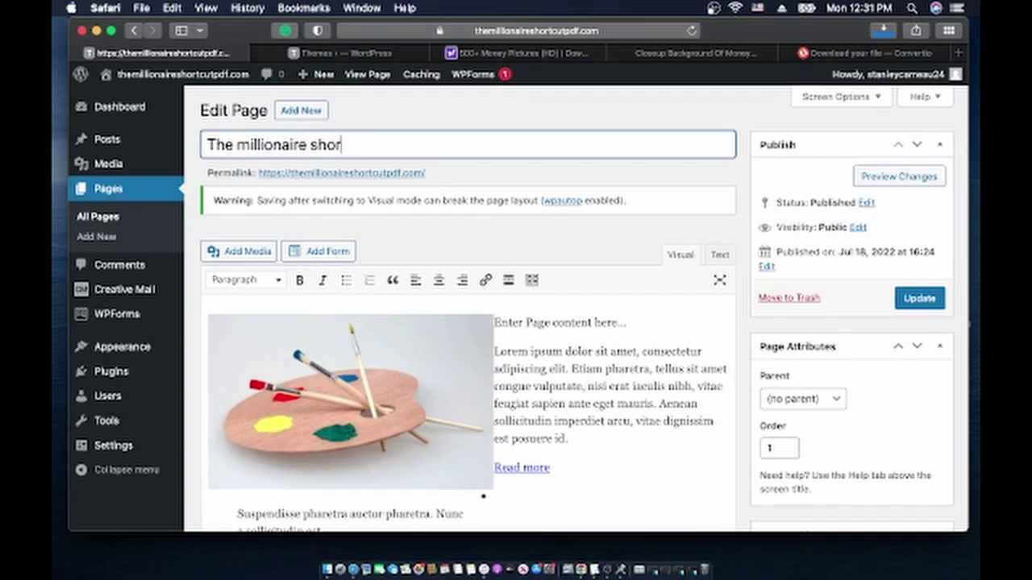
type("tcut pdf")
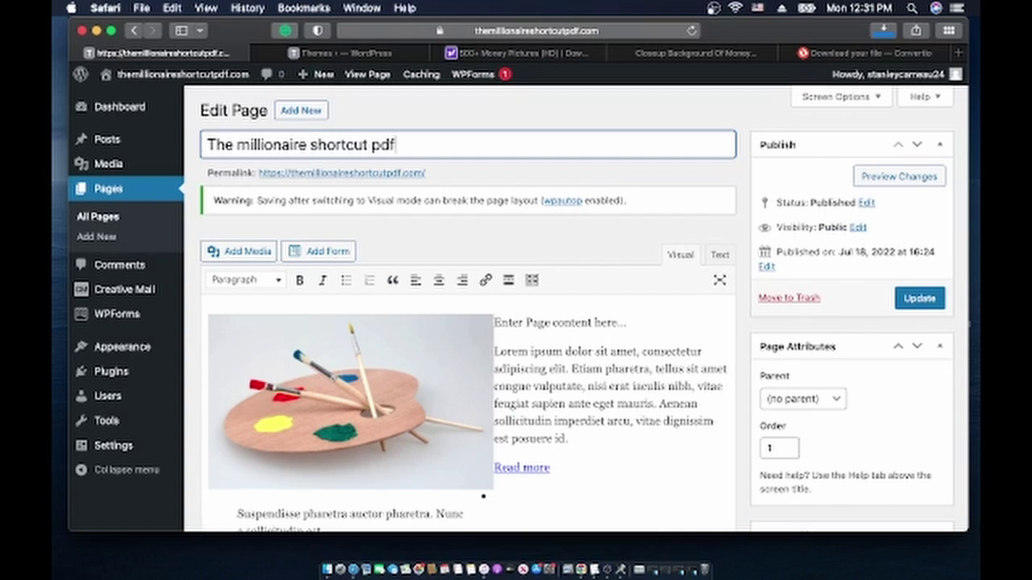
Delete all of the page's existing sample content, including the paint palette image and placeholder text
left_click(464, 407)
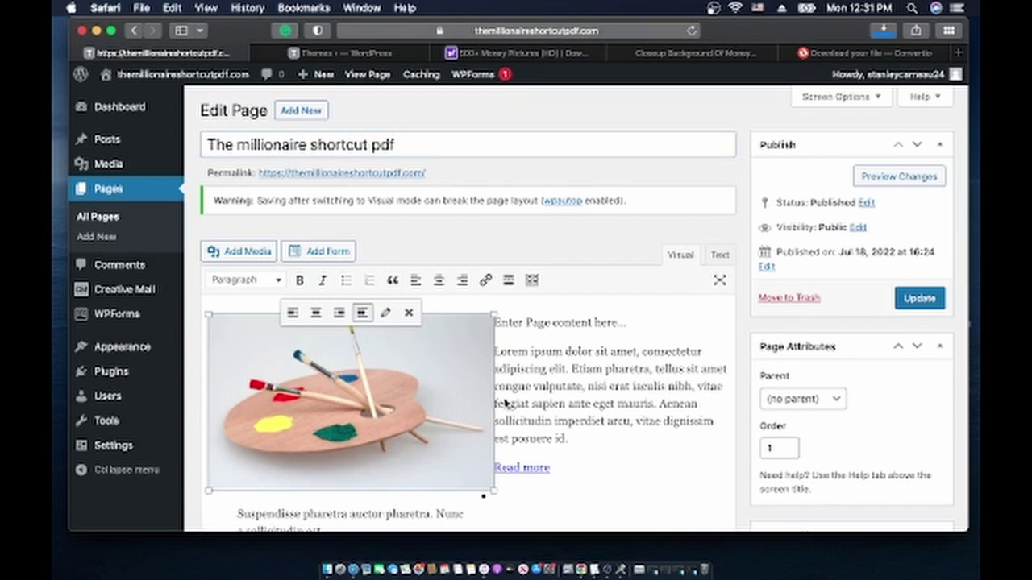
key("super+a")
right_click(466, 387)
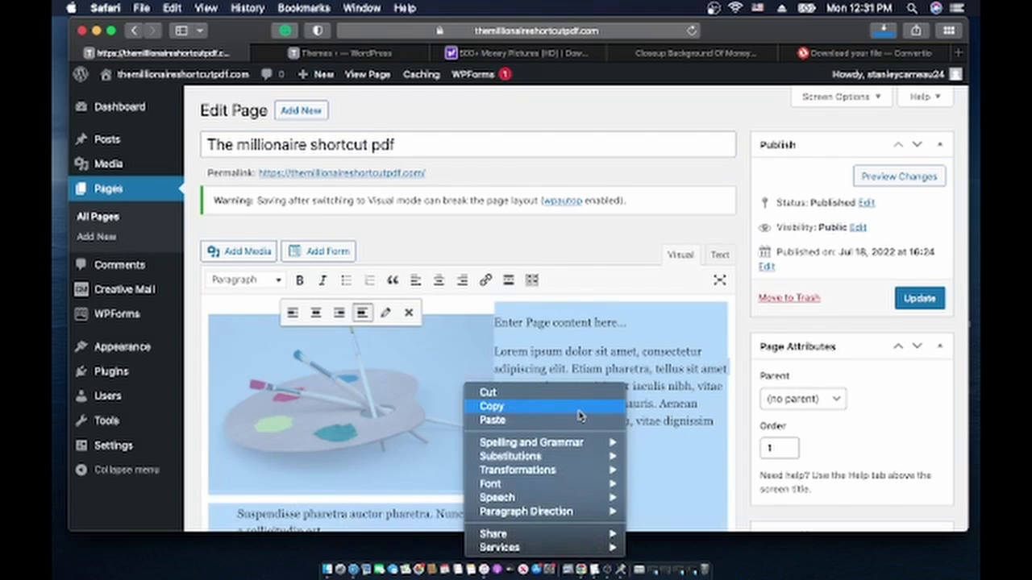
left_click(428, 358)
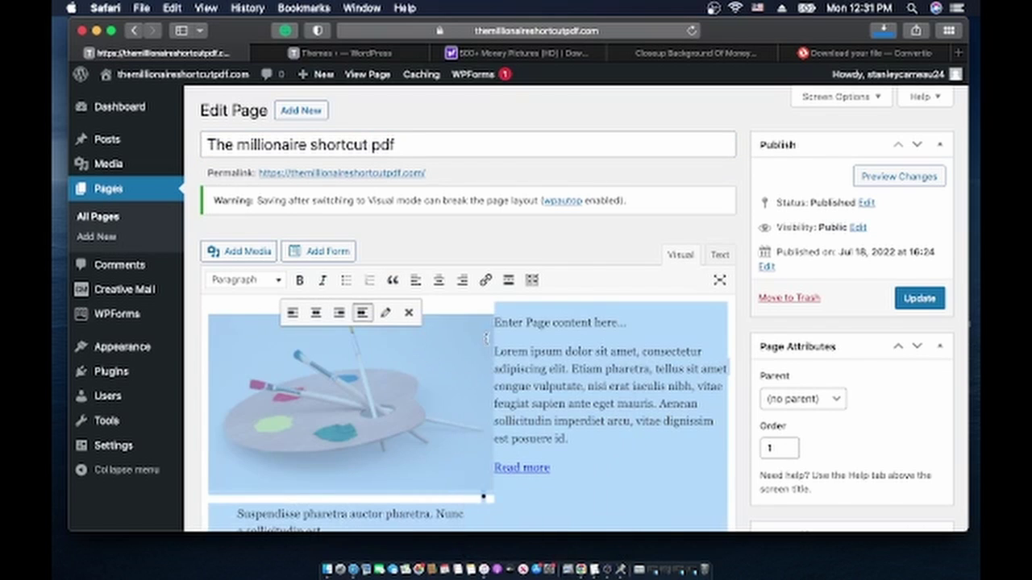
key("BackSpace")
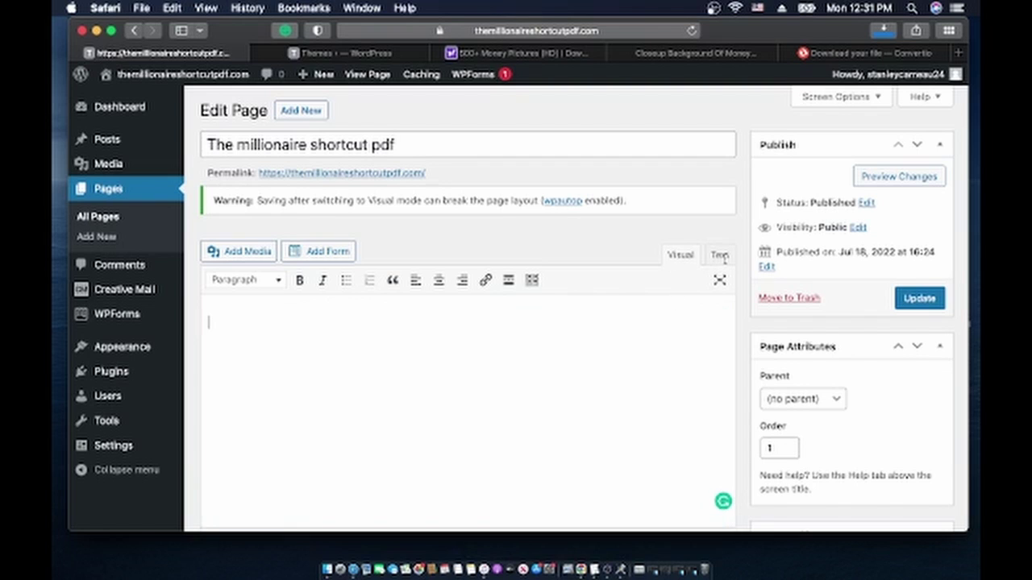
Paste the copied AWeber opt-in code into the page's HTML text view and update the published page
left_click(719, 255)
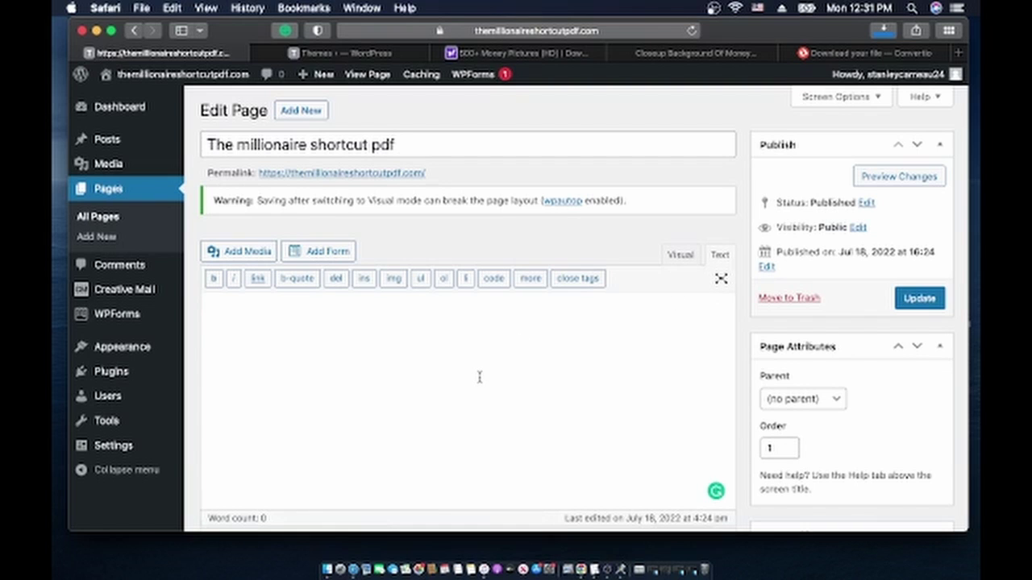
key("super+v")
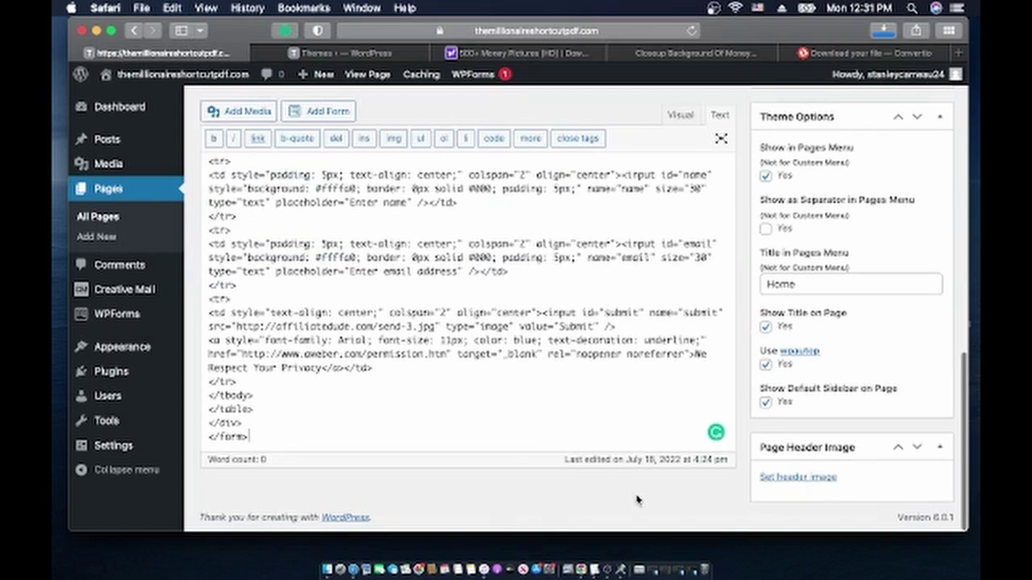
scroll(726, 296, "up", 3)
scroll(726, 296, "up", 10)
left_click(911, 304)
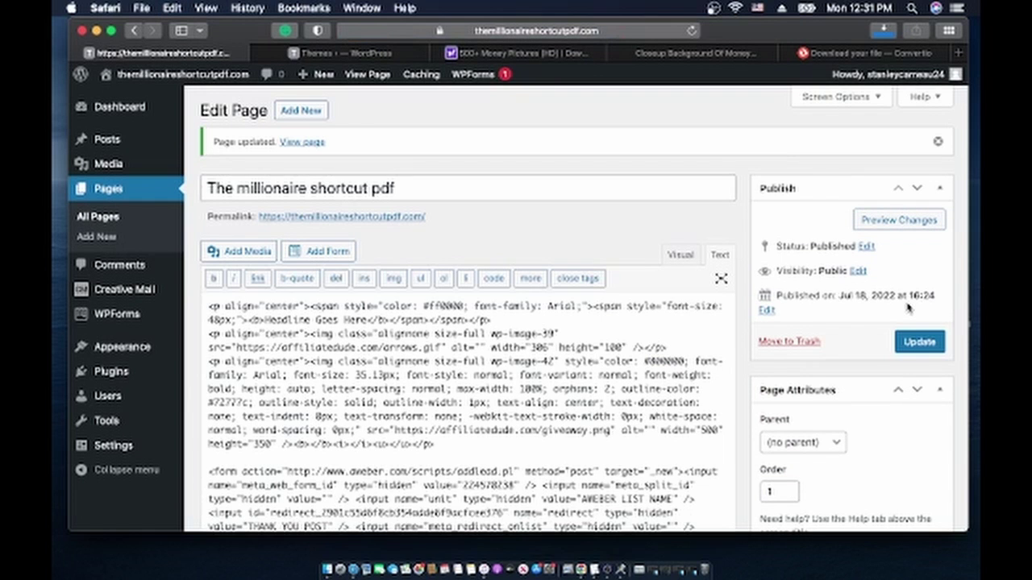
scroll(514, 369, "down", 15)
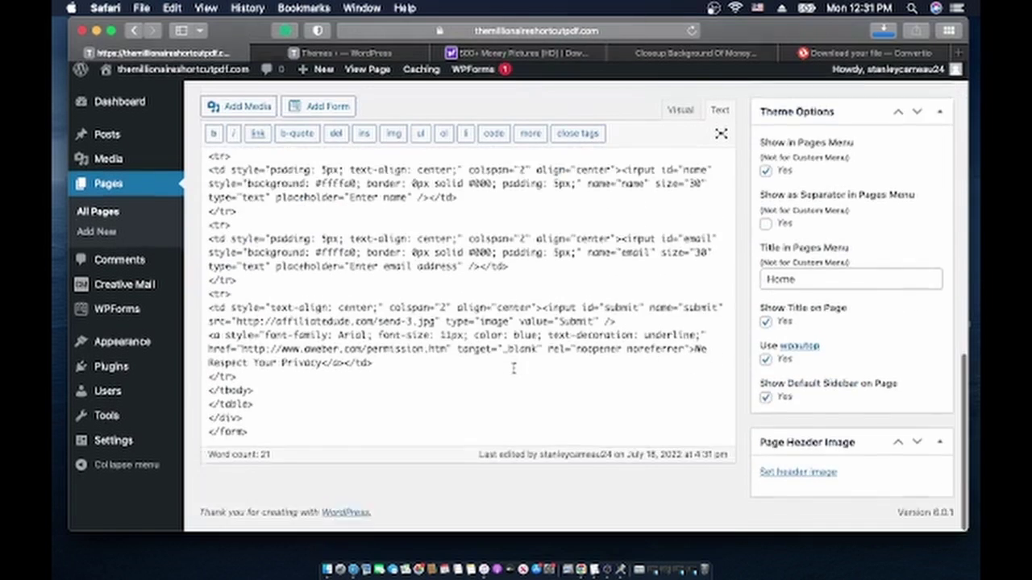
scroll(514, 369, "up", 5)
scroll(513, 368, "up", 3)
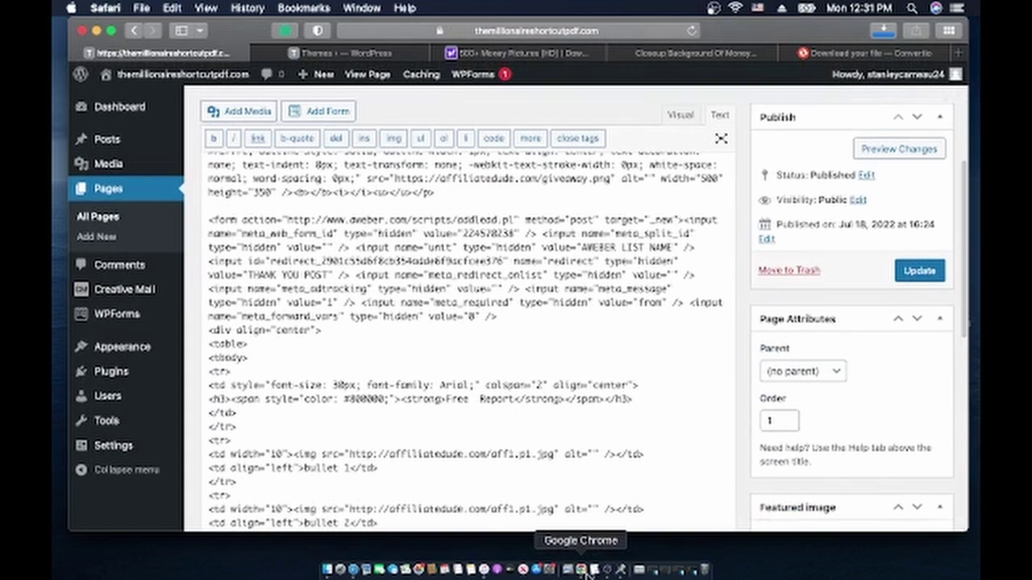
Switch to Chrome and reload the site's homepage from the page title area
left_click(582, 570)
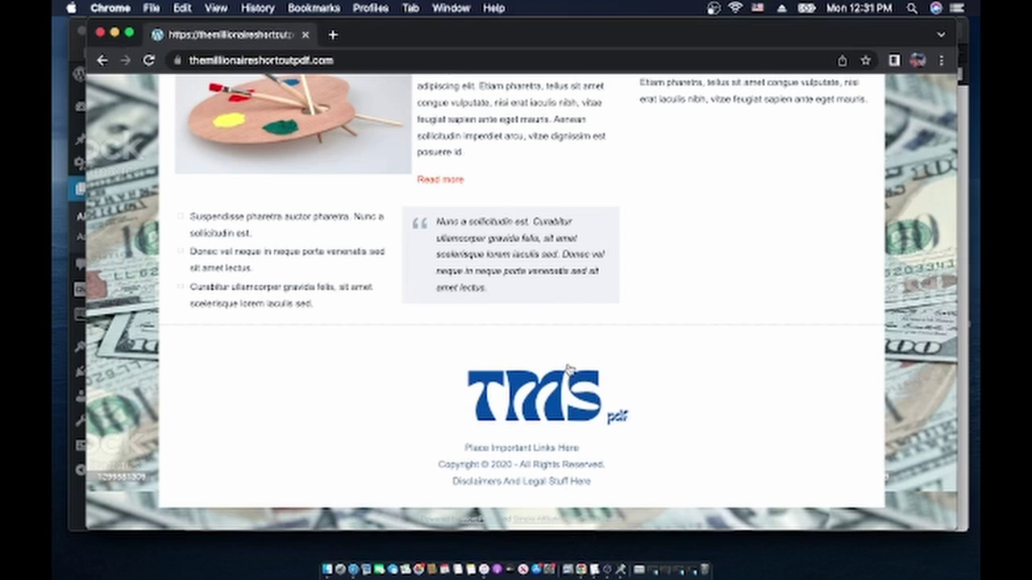
scroll(568, 368, "up", 3)
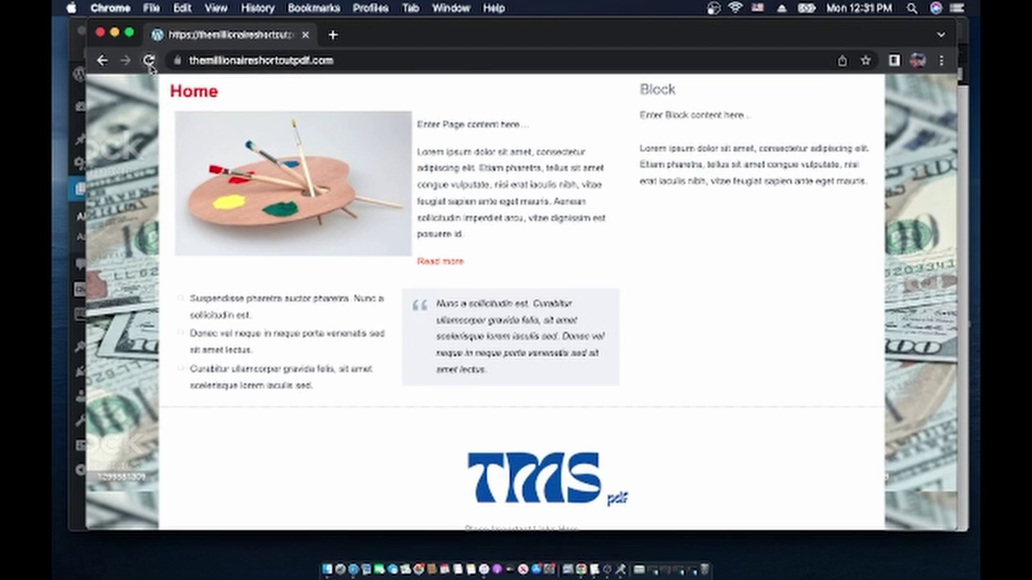
left_click(149, 61)
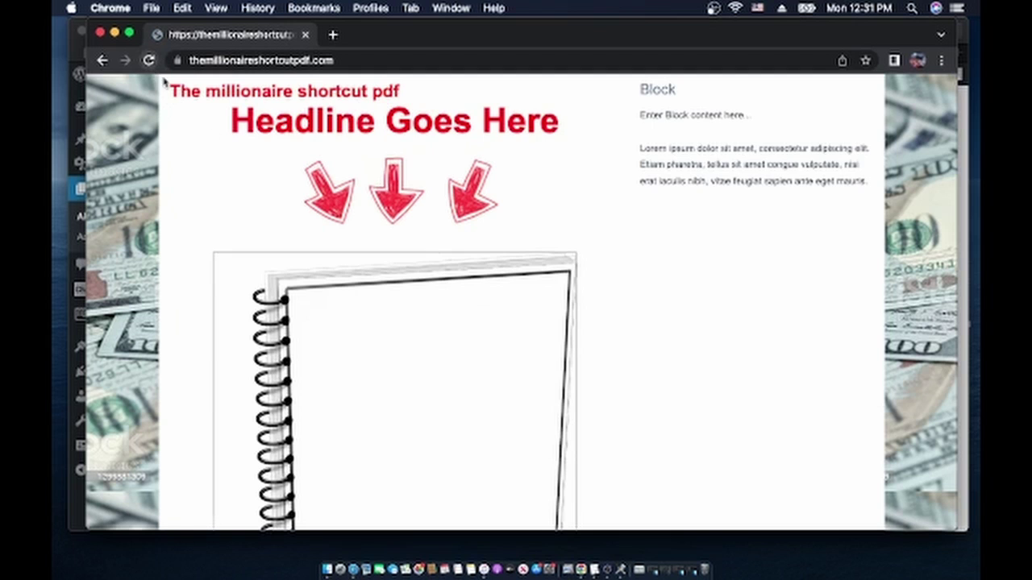
Examine the homepage's opt-in layout from the headline, arrows and notebook image through the Free Report bullets and sign-up form to the footer
scroll(325, 298, "down", 8)
scroll(327, 302, "up", 10)
scroll(486, 417, "down", 3)
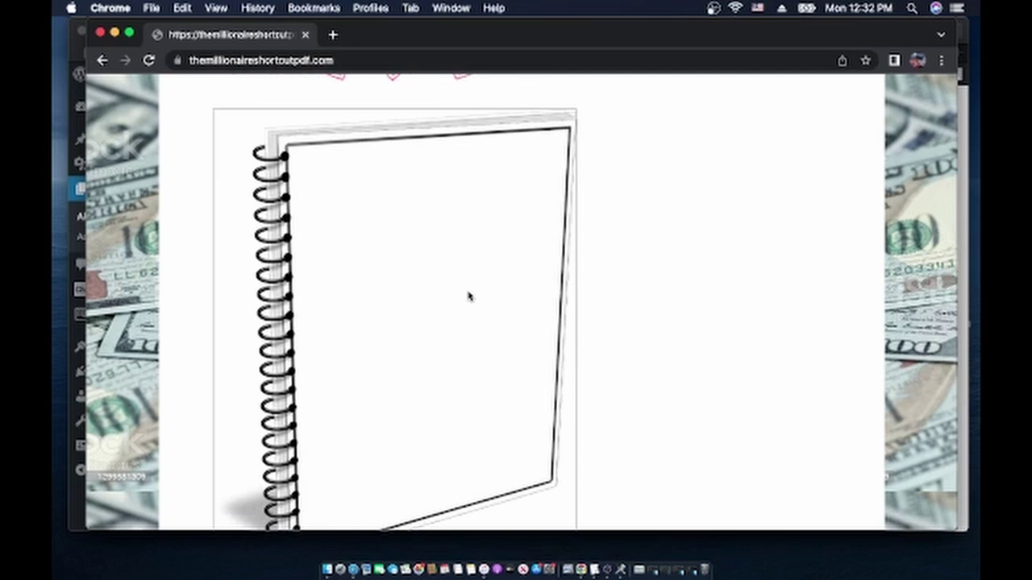
scroll(469, 297, "down", 1)
scroll(469, 296, "down", 5)
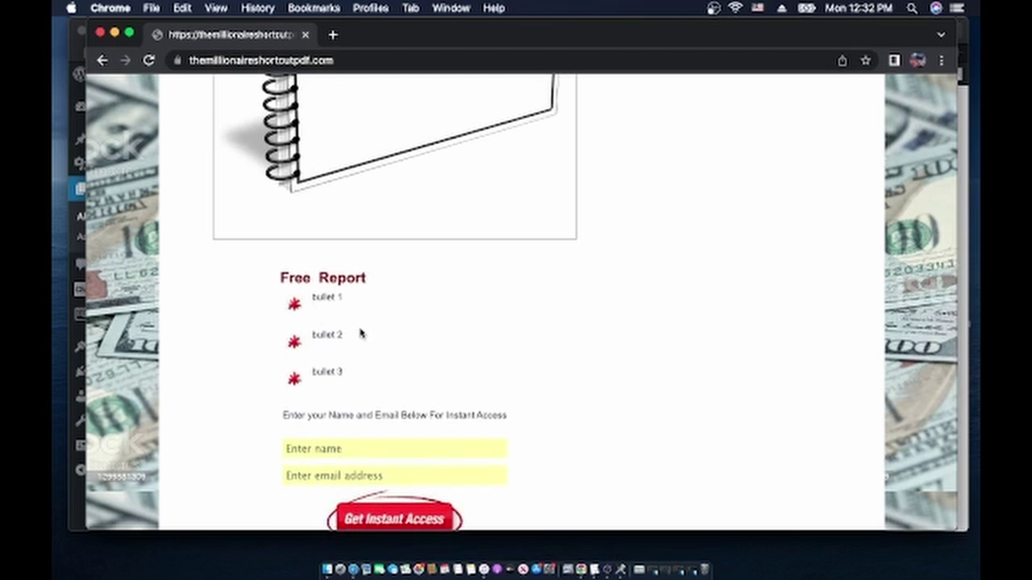
scroll(395, 395, "down", 4)
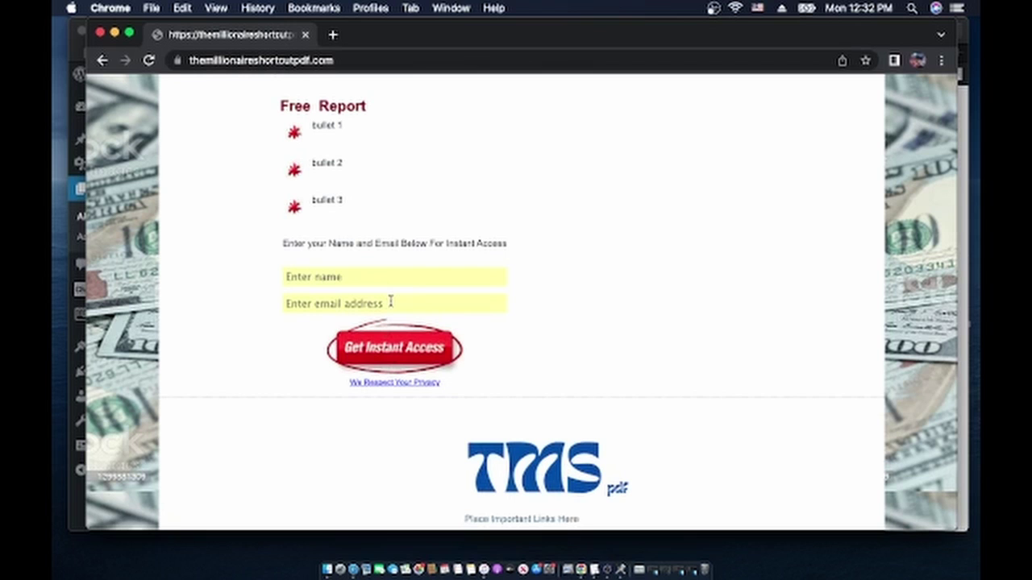
key("super+r")
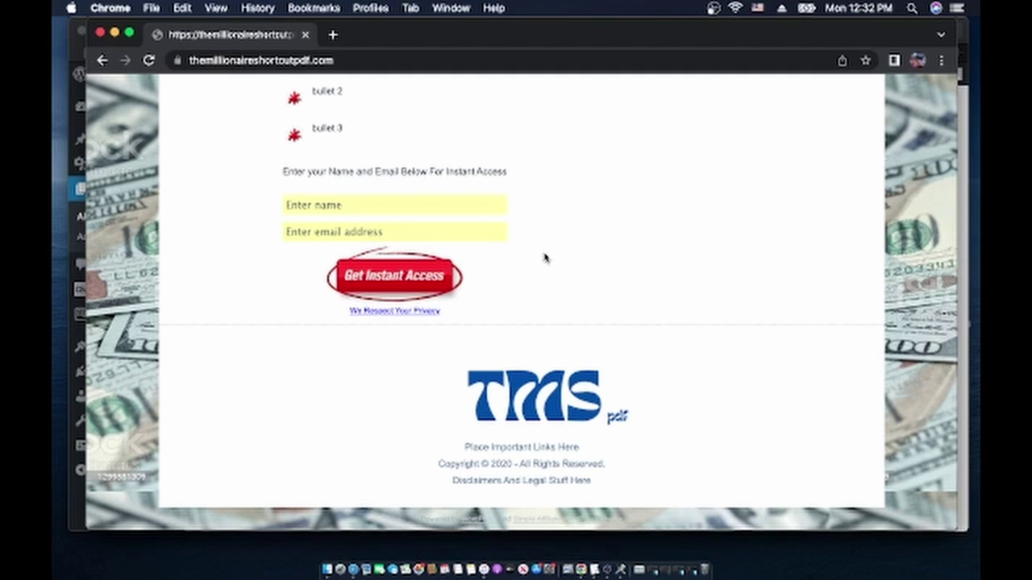
scroll(544, 256, "up", 10)
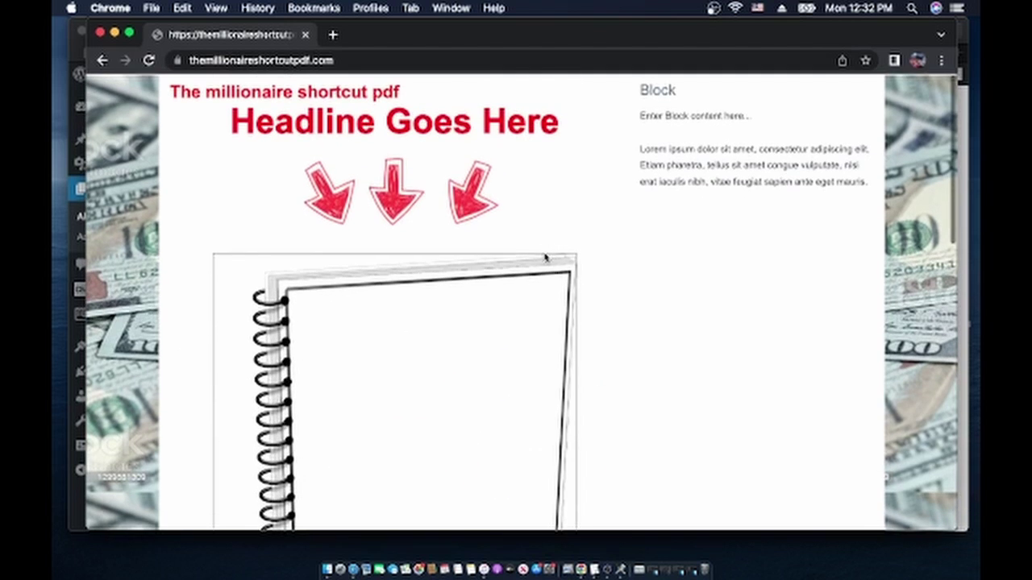